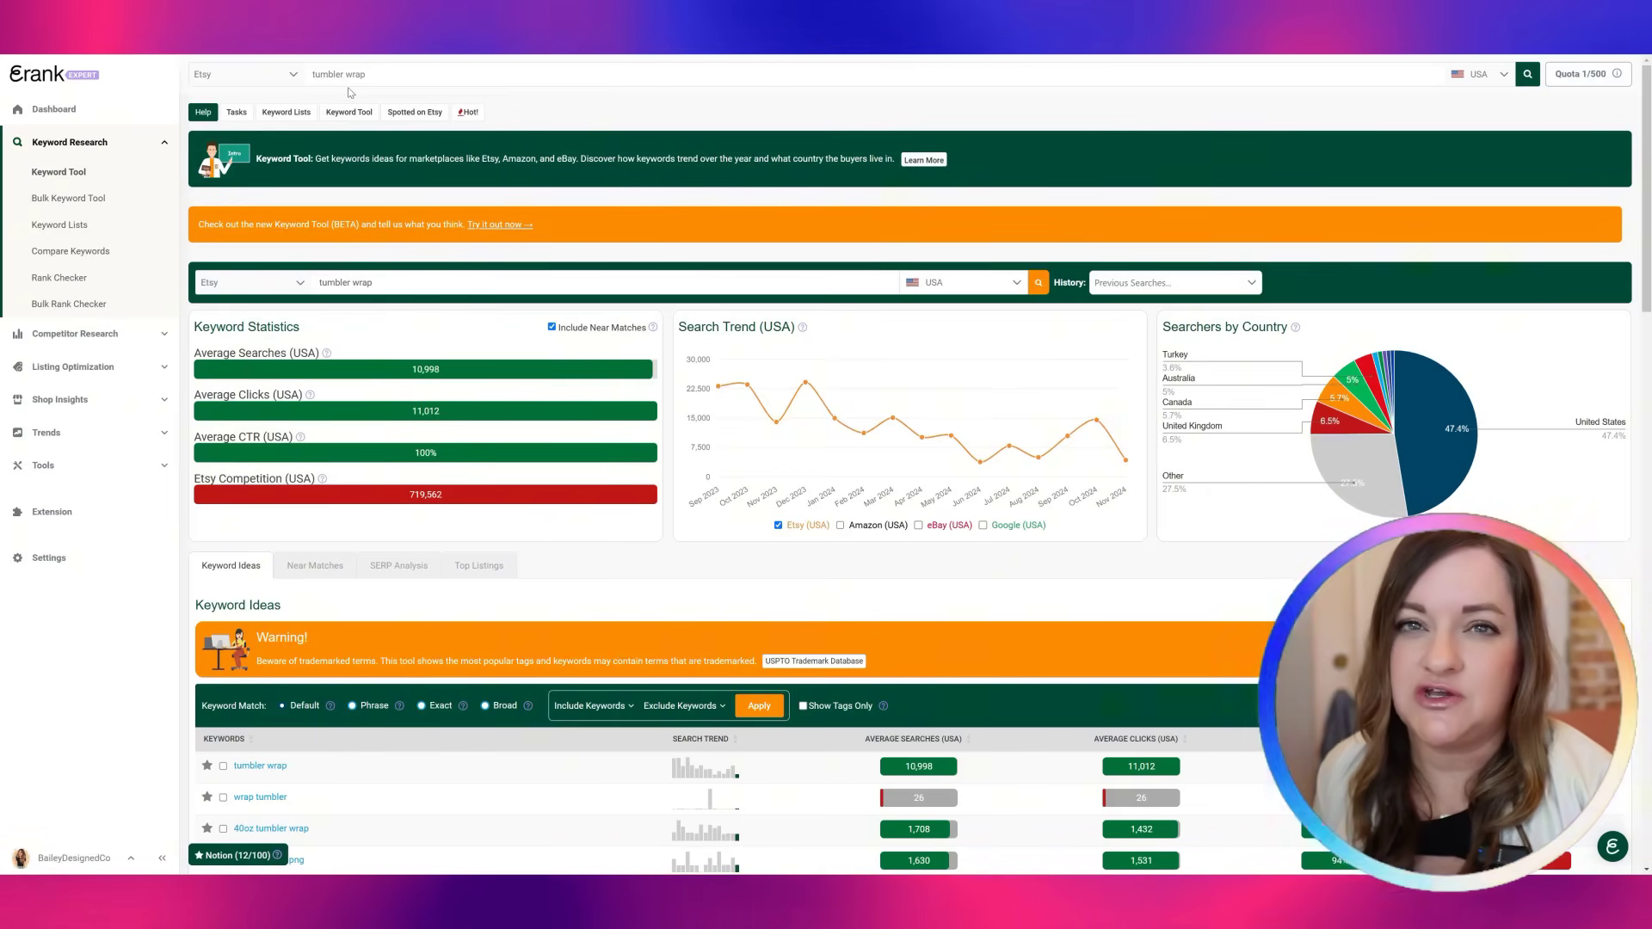
# Review the USA keyword statistics, search trend and keyword ideas for "tumbler wrap"
pyautogui.scroll(-6, 366, 202)
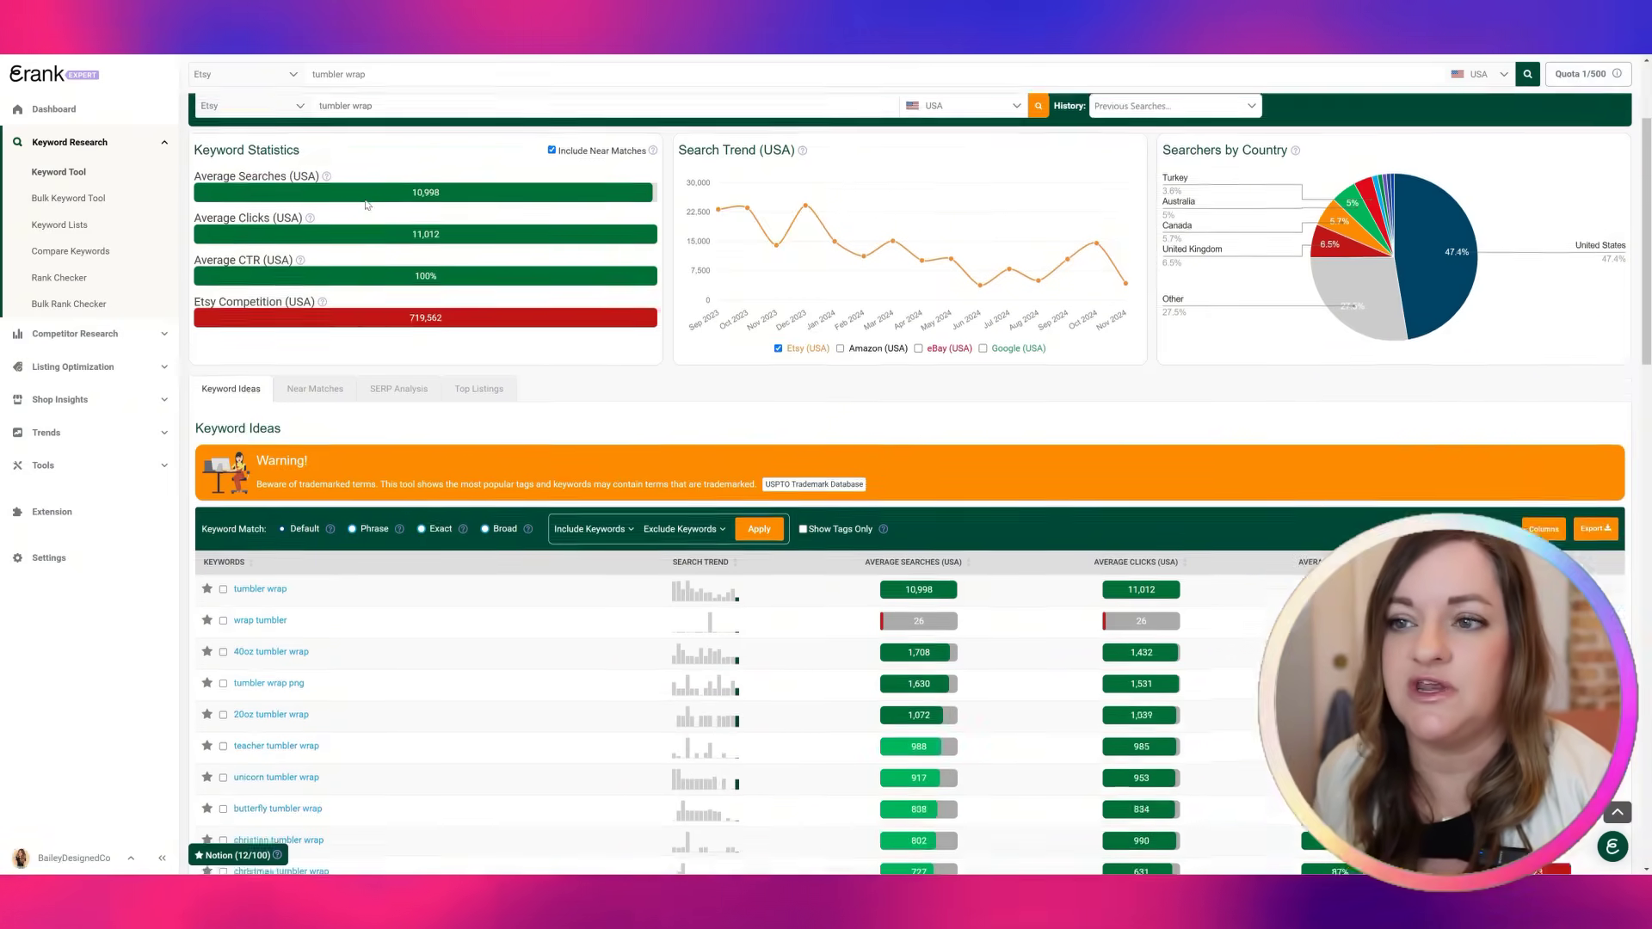
pyautogui.scroll(-1, 366, 204)
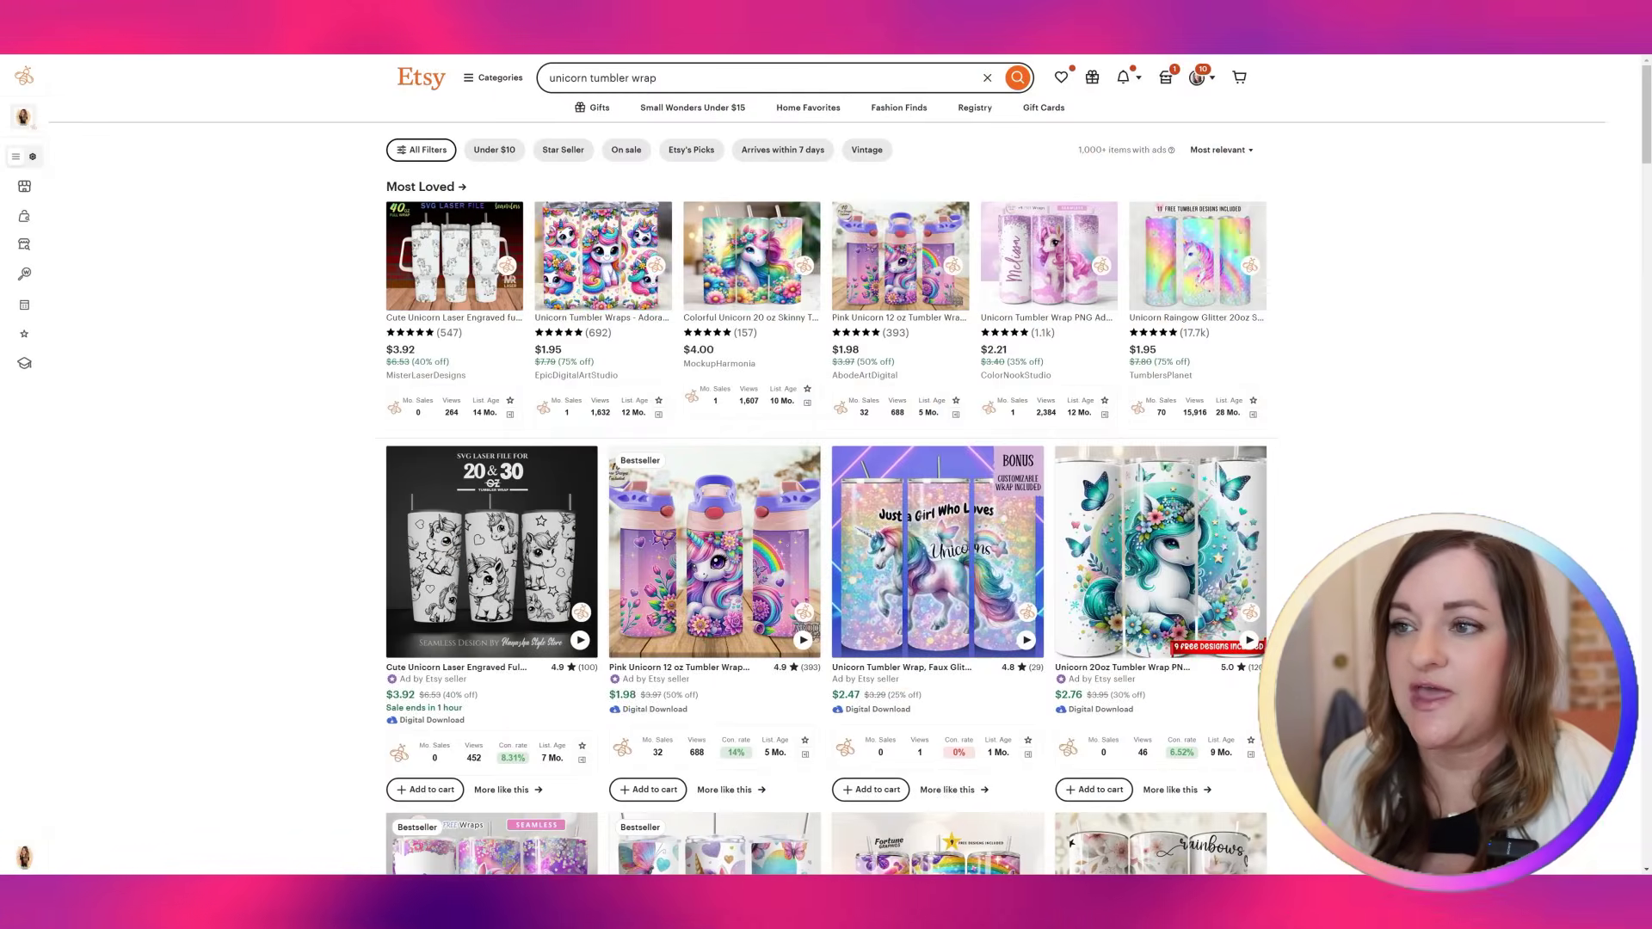
# Examine the Etsy search results for "unicorn tumbler wrap", comparing design styles, prices, monthly sales, views and conversion rates
pyautogui.scroll(-2, 654, 383)
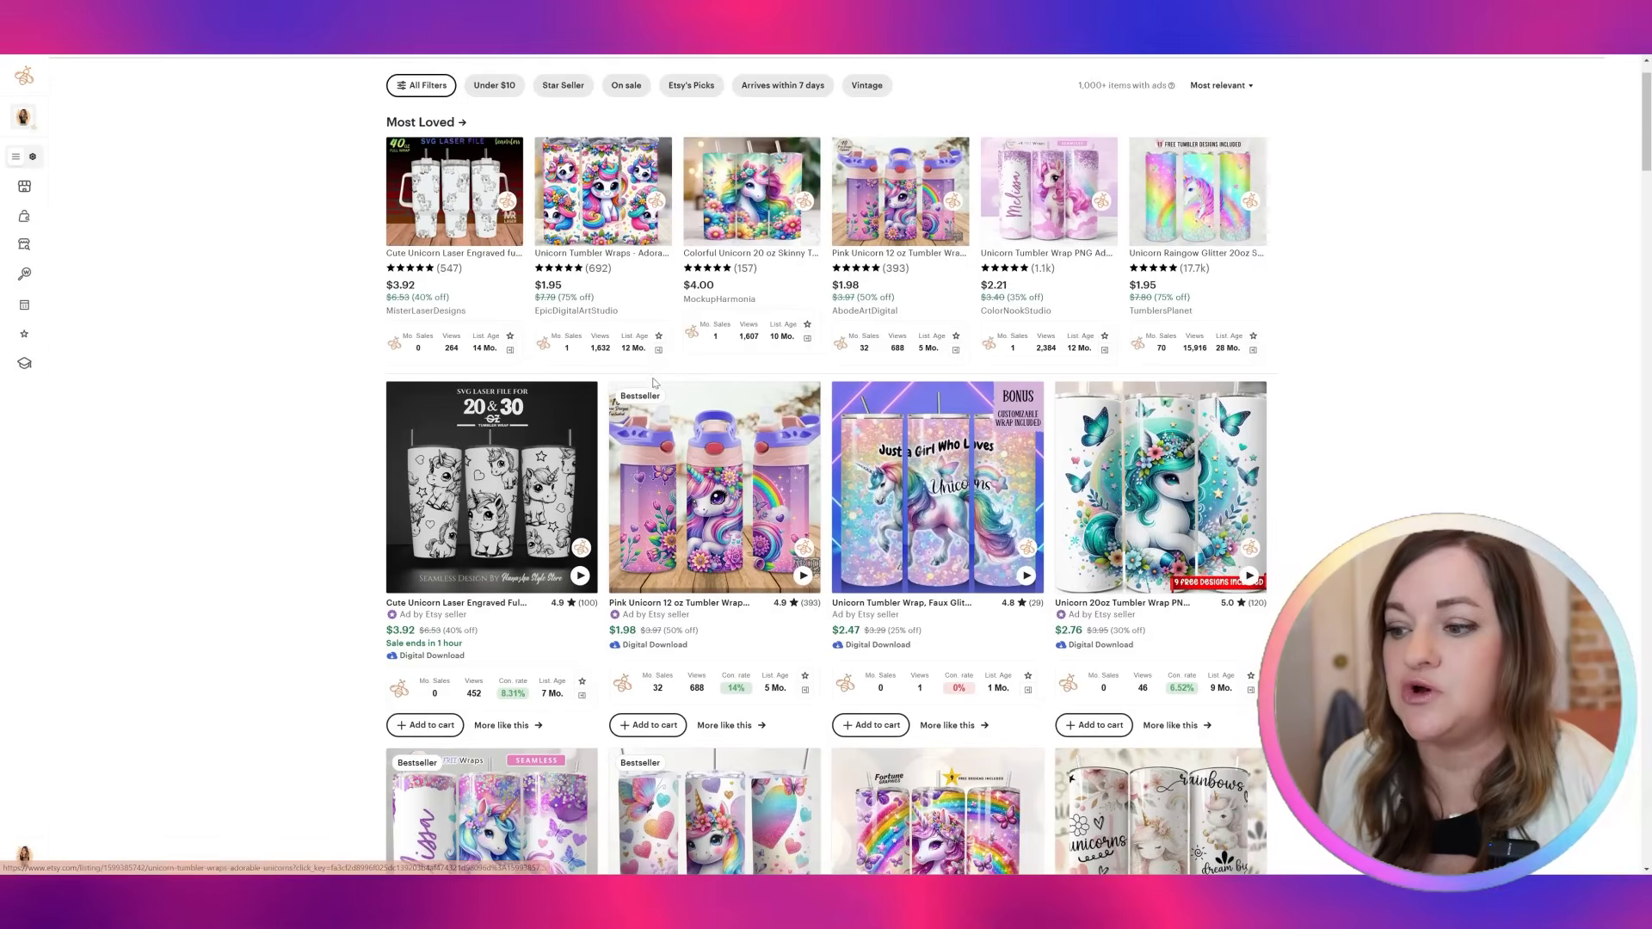
pyautogui.scroll(-4, 654, 382)
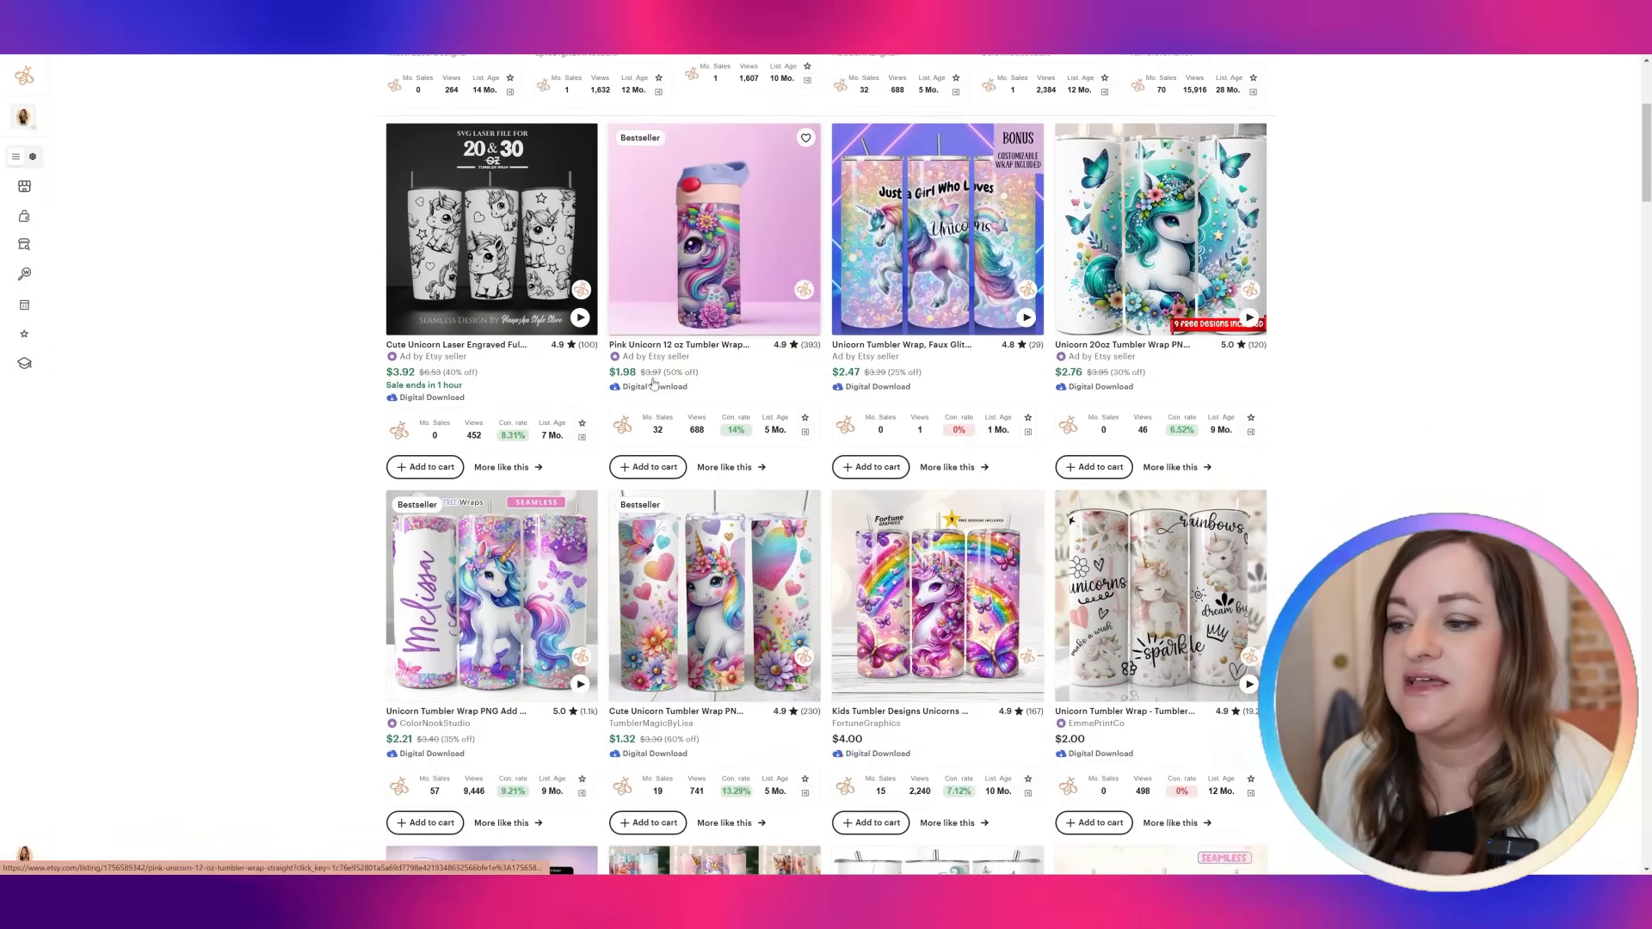
pyautogui.scroll(2, 654, 383)
pyautogui.scroll(3, 653, 385)
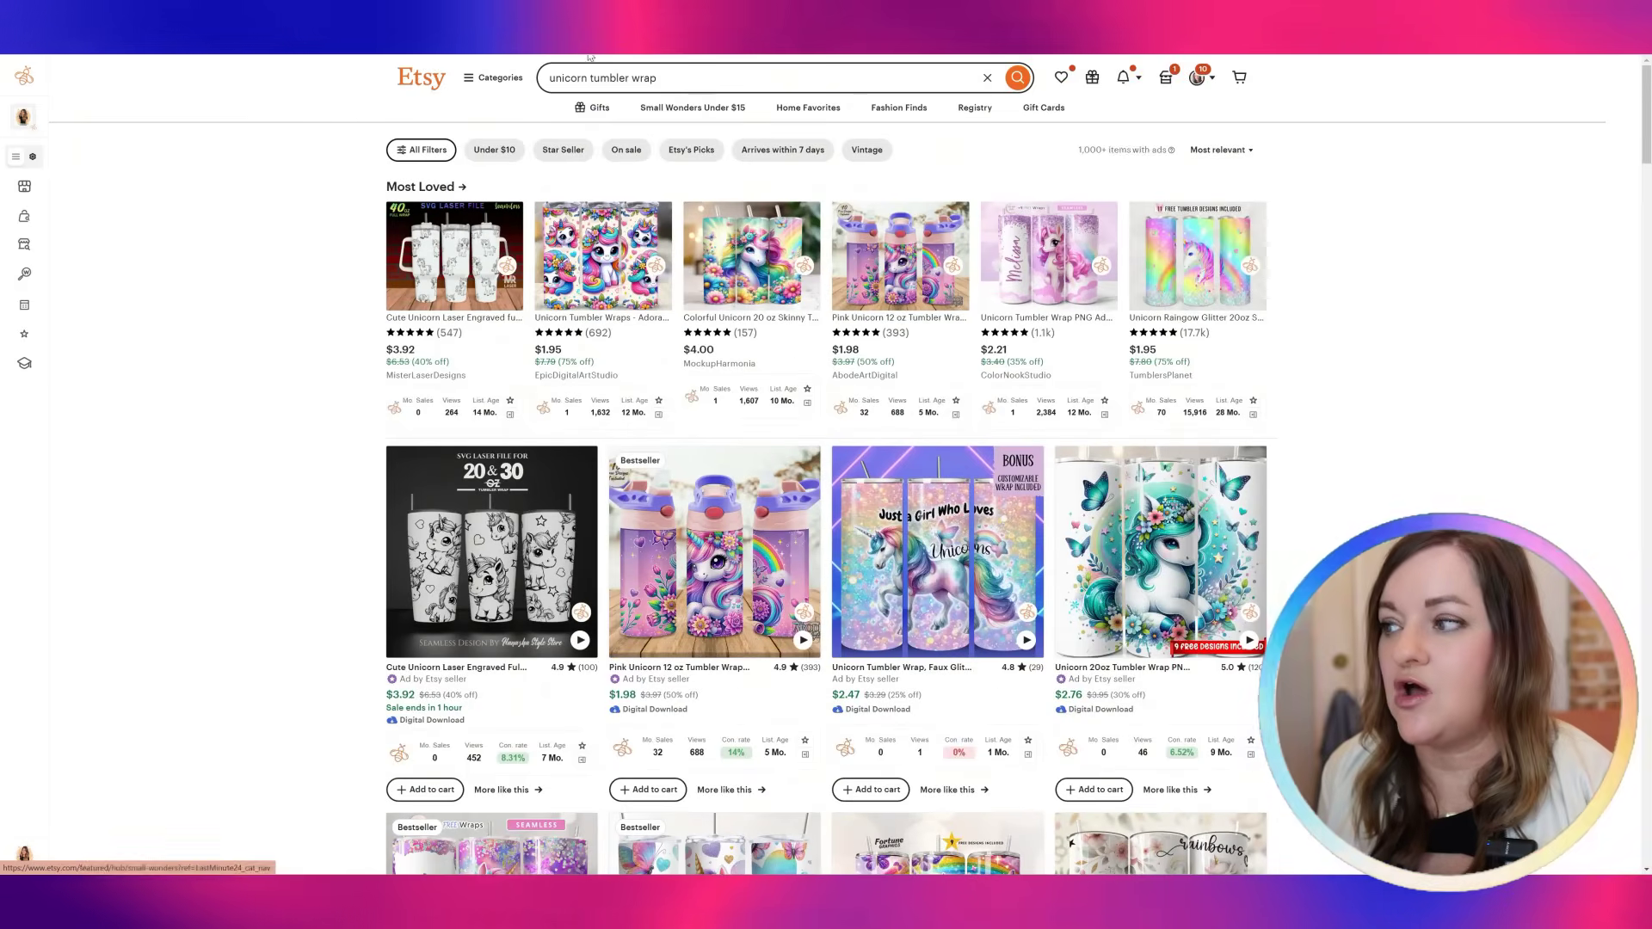
pyautogui.scroll(-3, 835, 167)
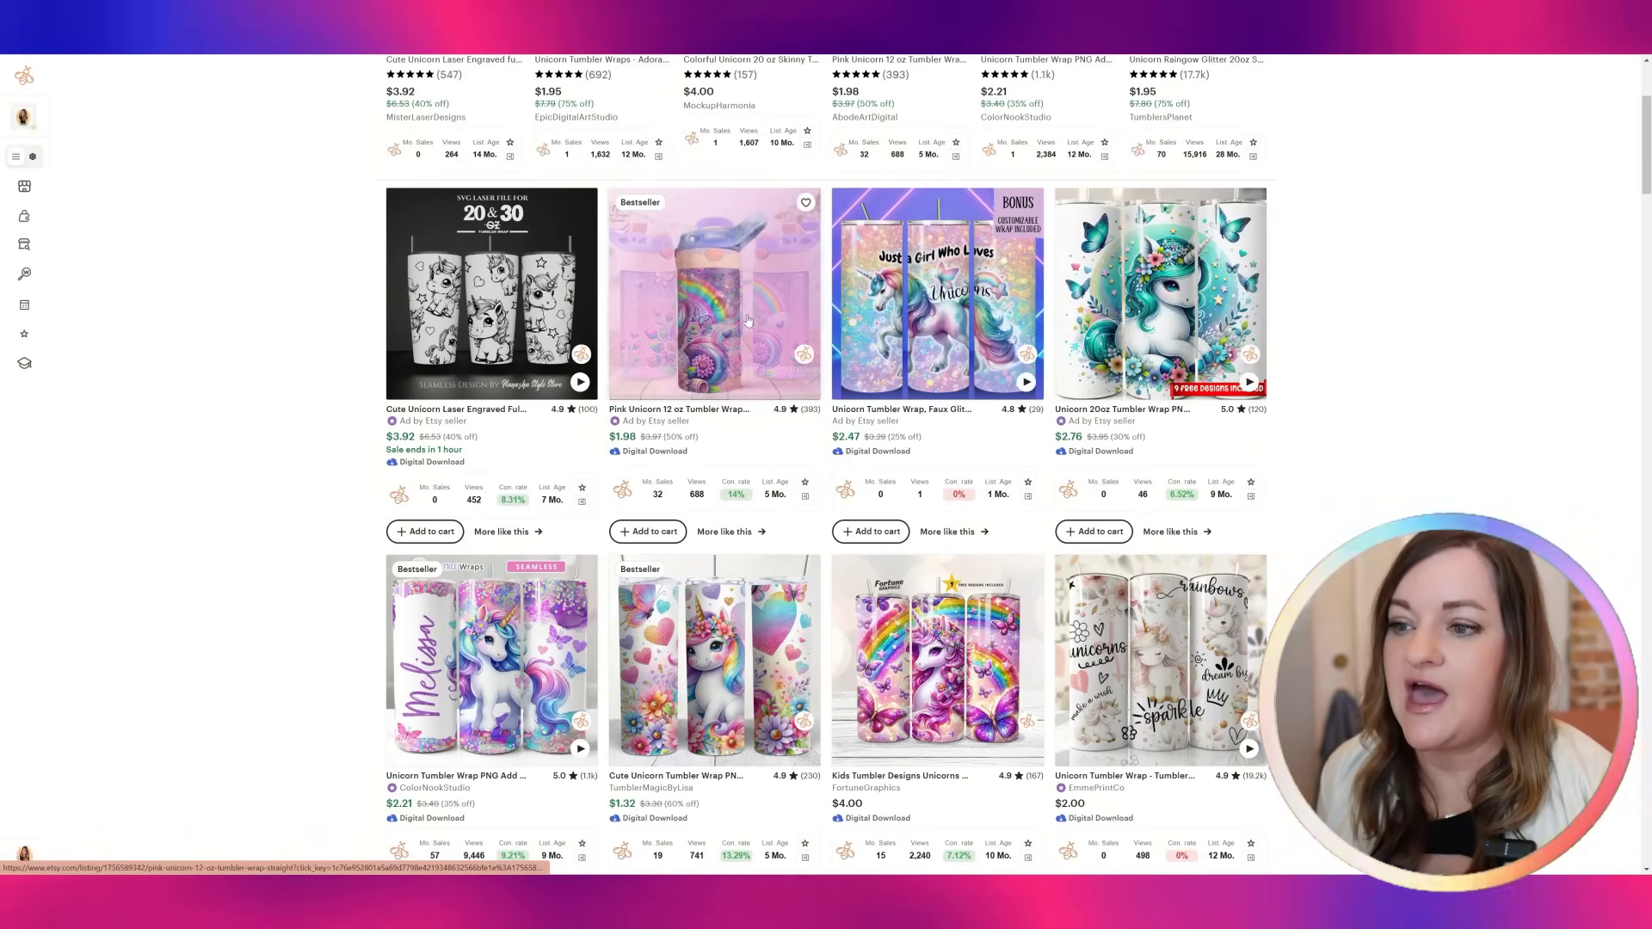
pyautogui.scroll(-3, 757, 318)
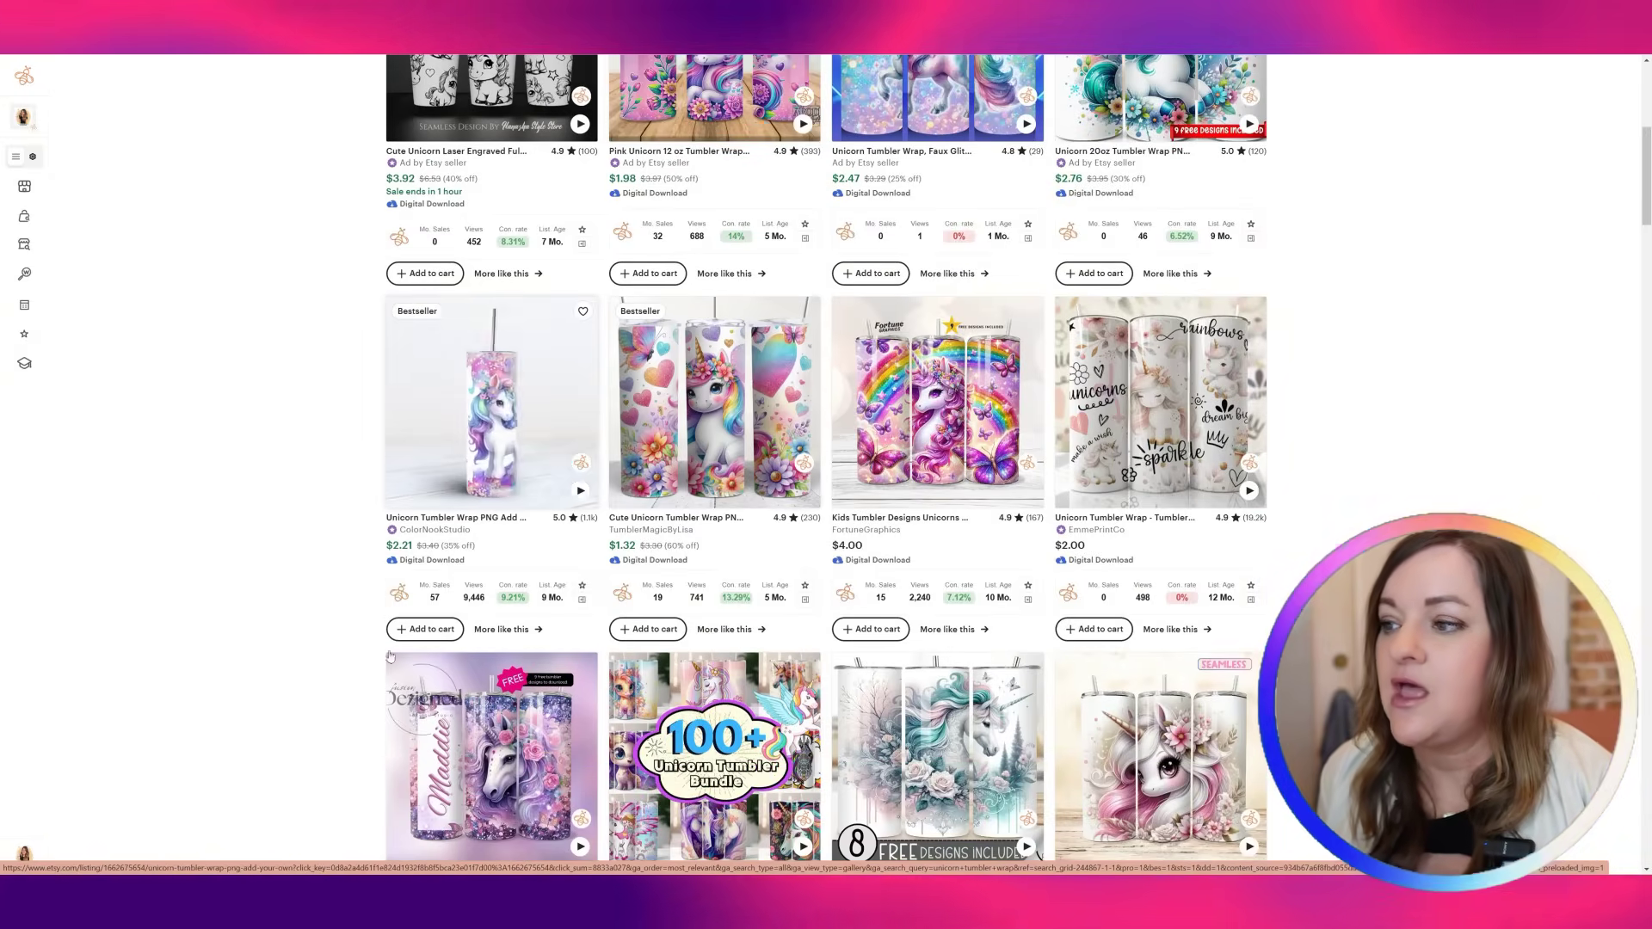
pyautogui.scroll(-2, 487, 544)
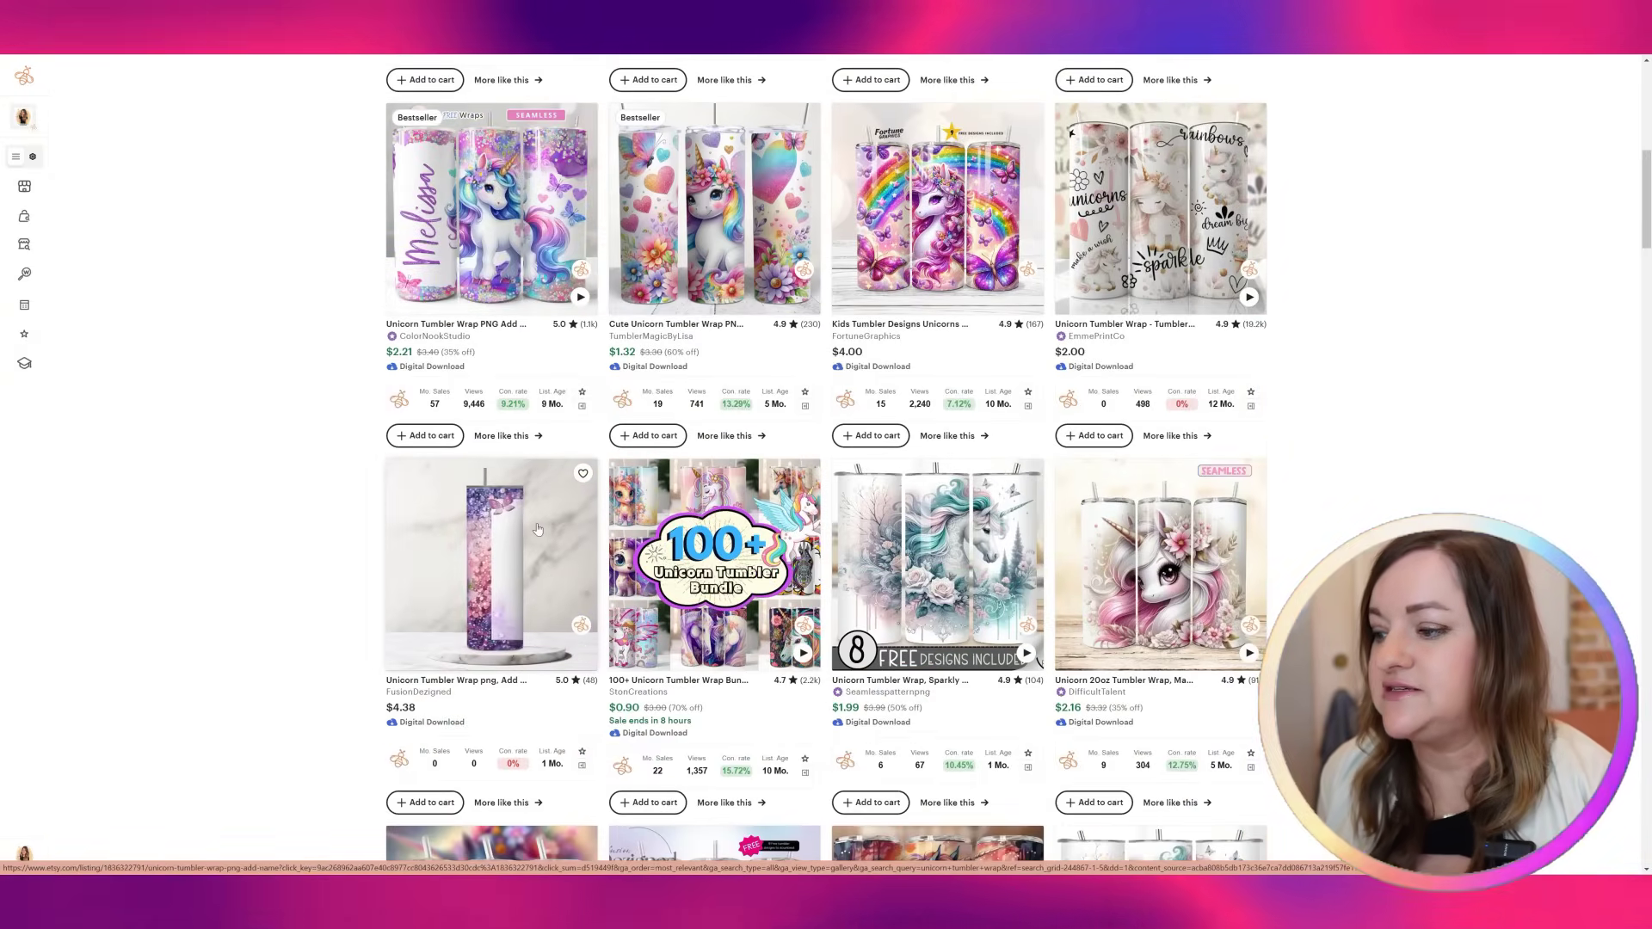
pyautogui.scroll(-2, 490, 542)
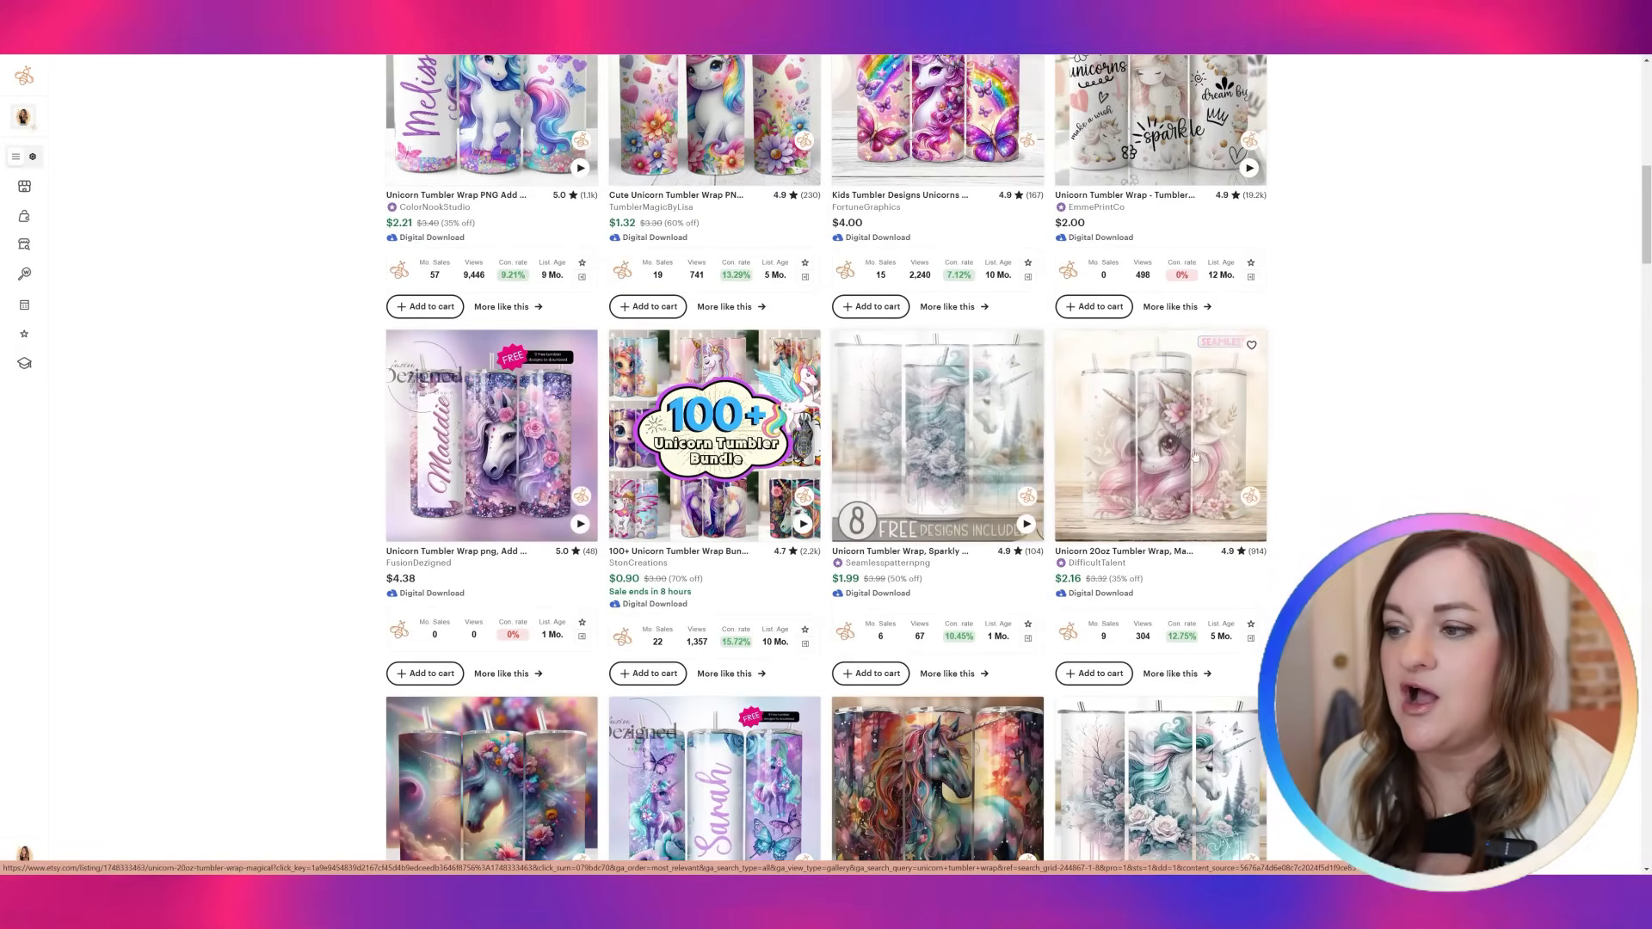
pyautogui.scroll(-2, 1000, 555)
pyautogui.scroll(-2, 1001, 554)
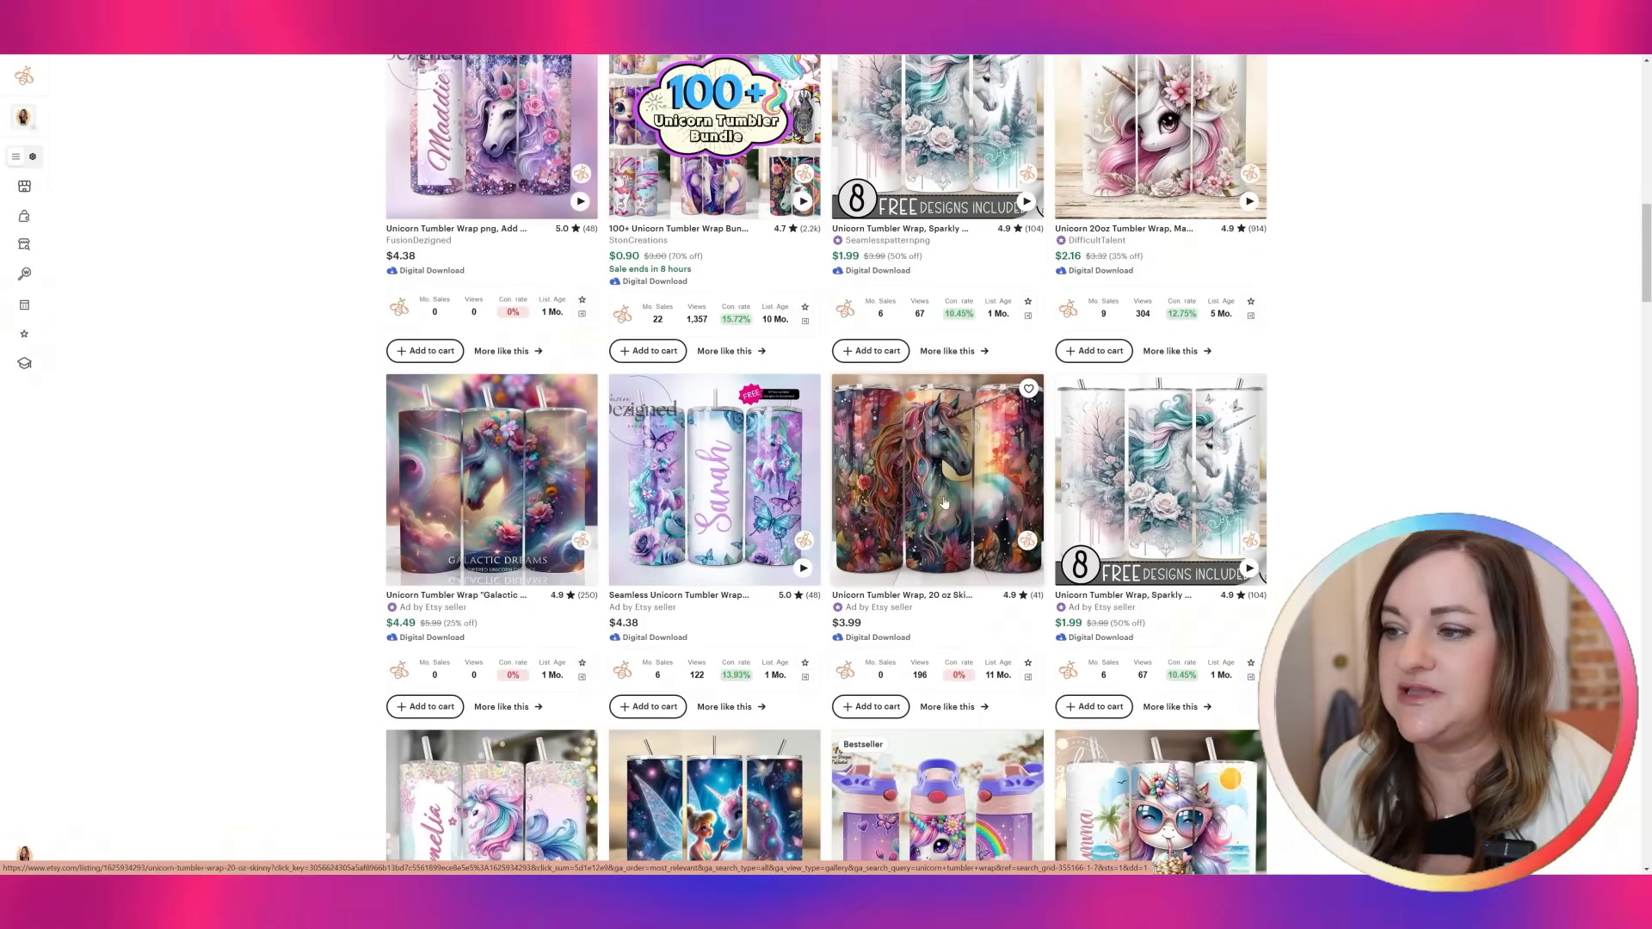
pyautogui.scroll(-4, 495, 499)
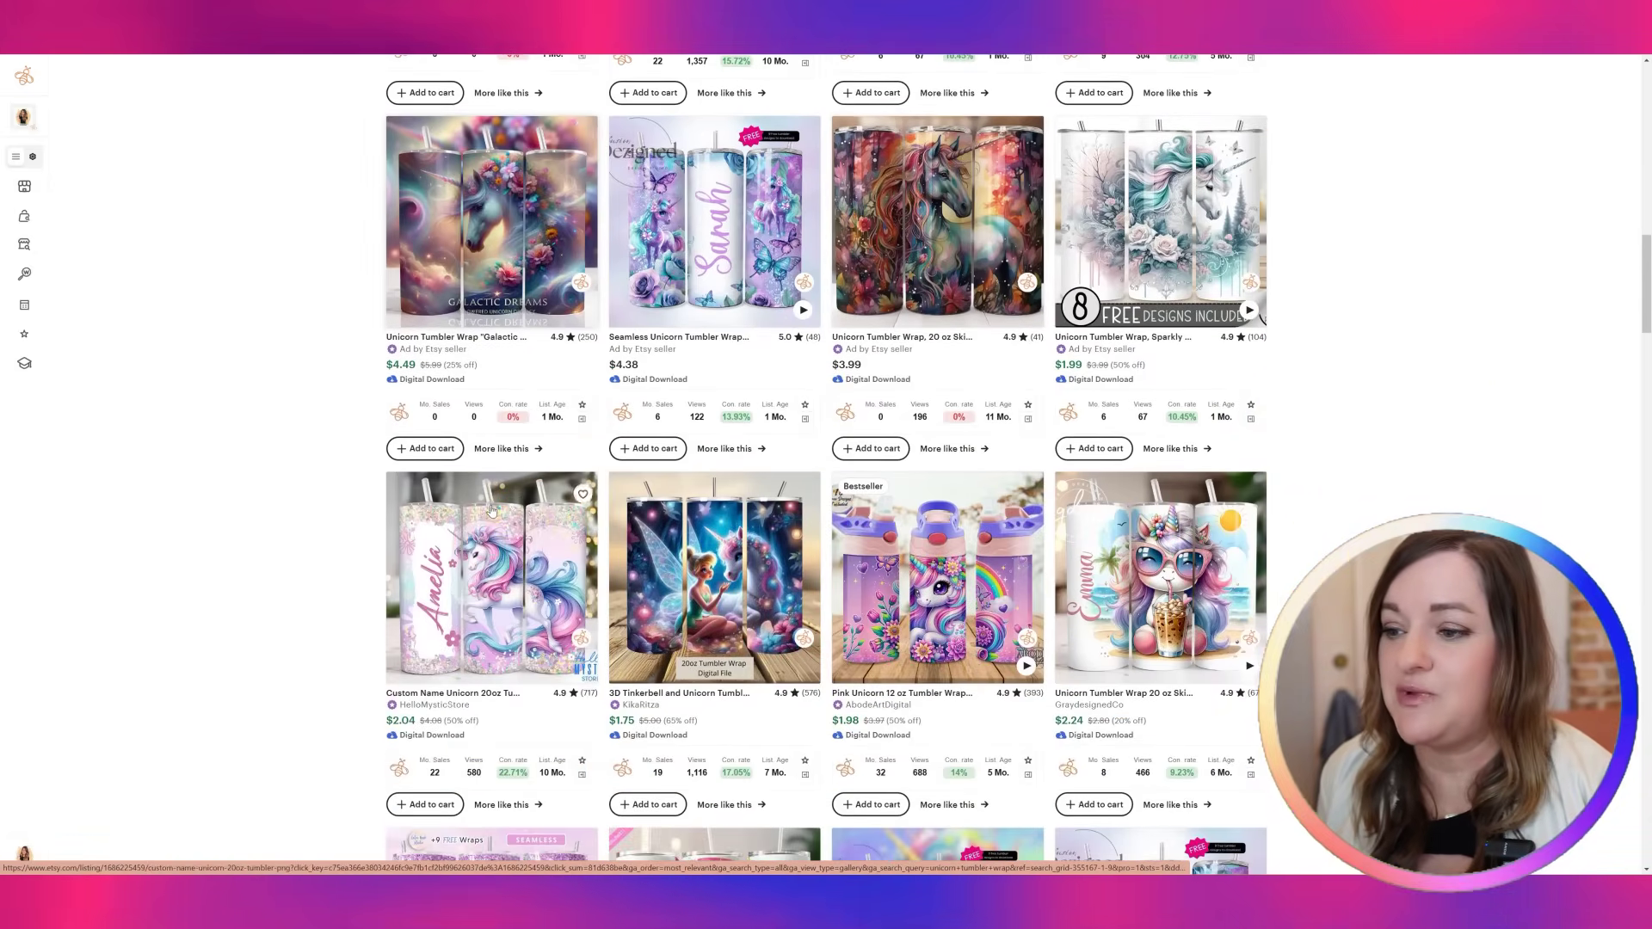
pyautogui.scroll(-1, 493, 507)
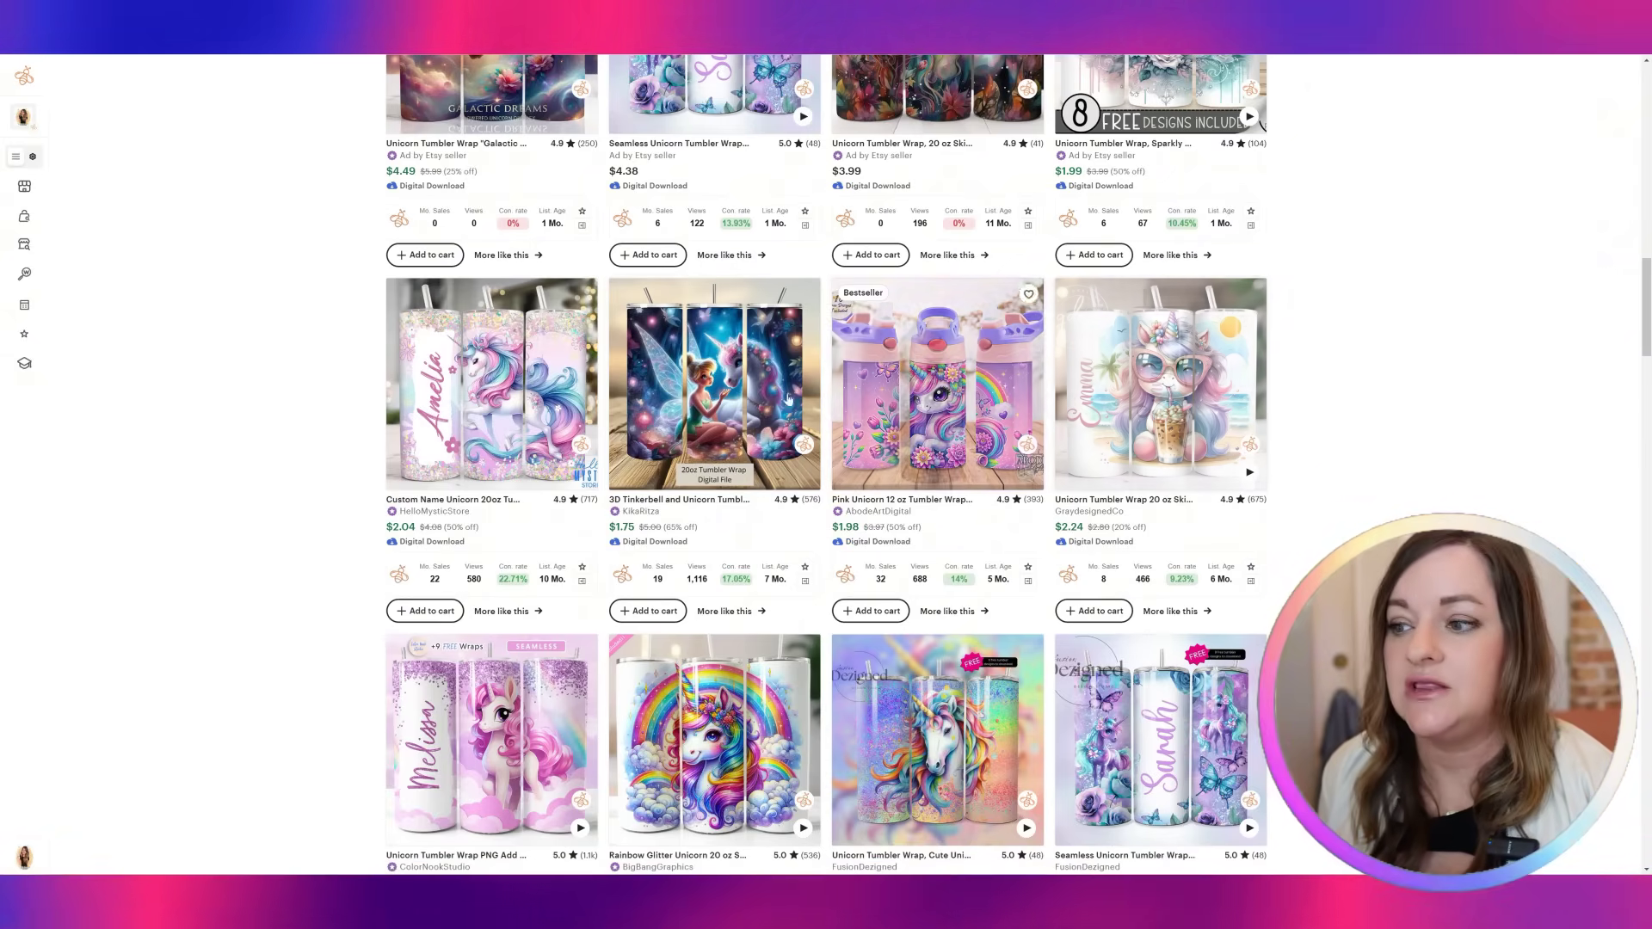
pyautogui.scroll(-2, 583, 453)
pyautogui.scroll(-2, 584, 452)
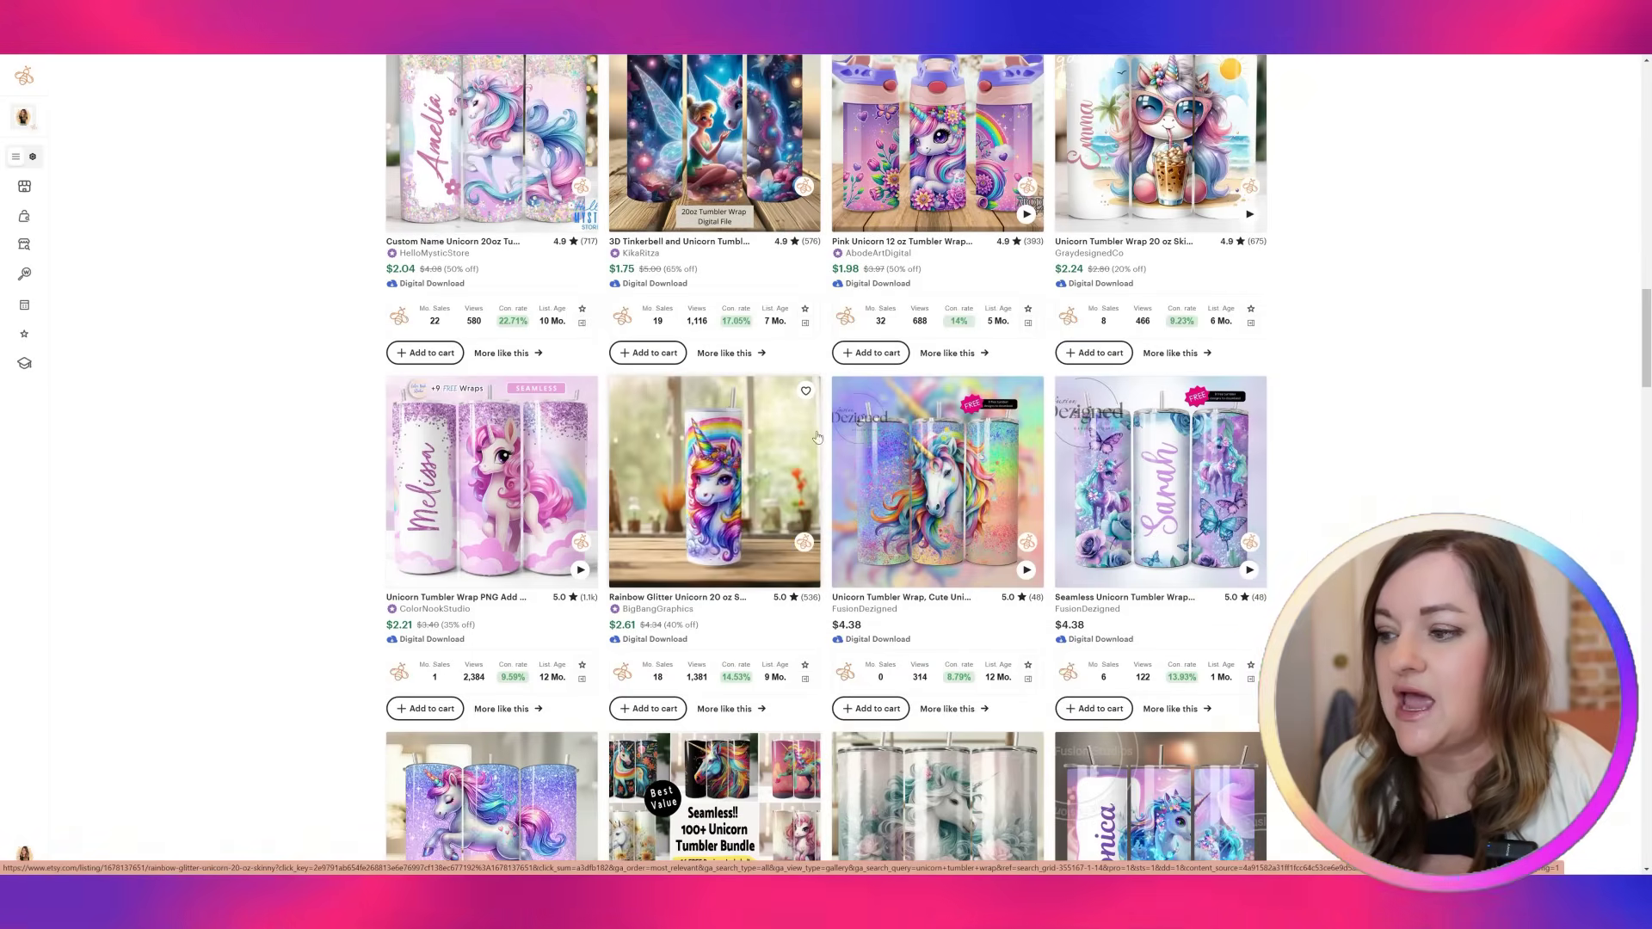
pyautogui.scroll(-4, 833, 522)
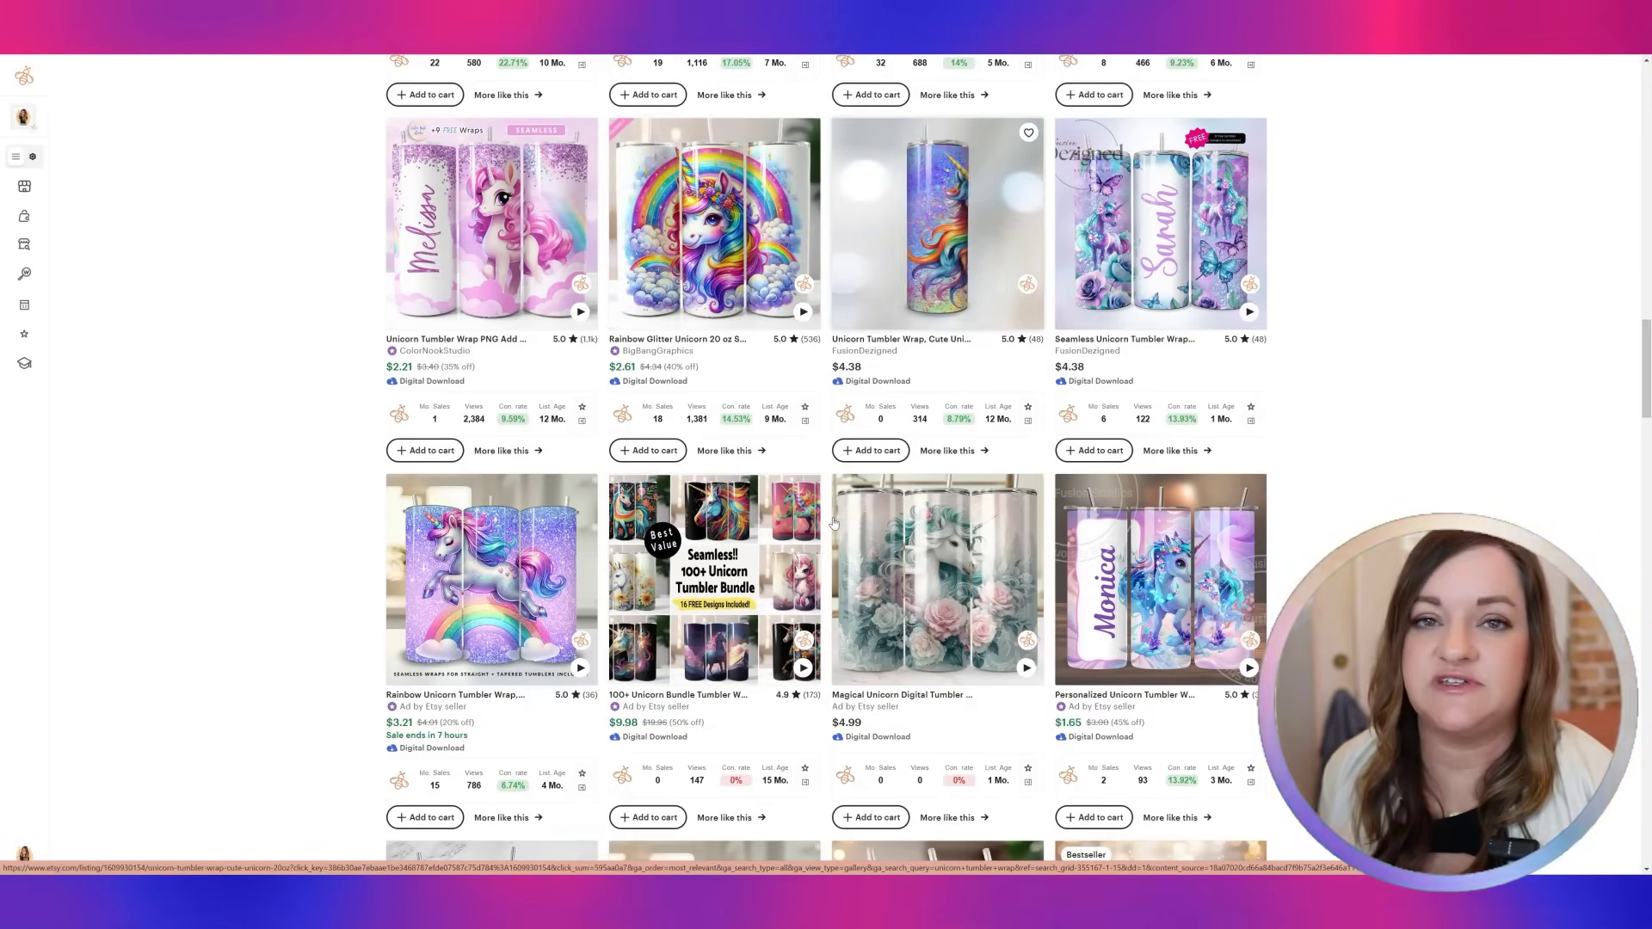
pyautogui.scroll(-9, 1053, 464)
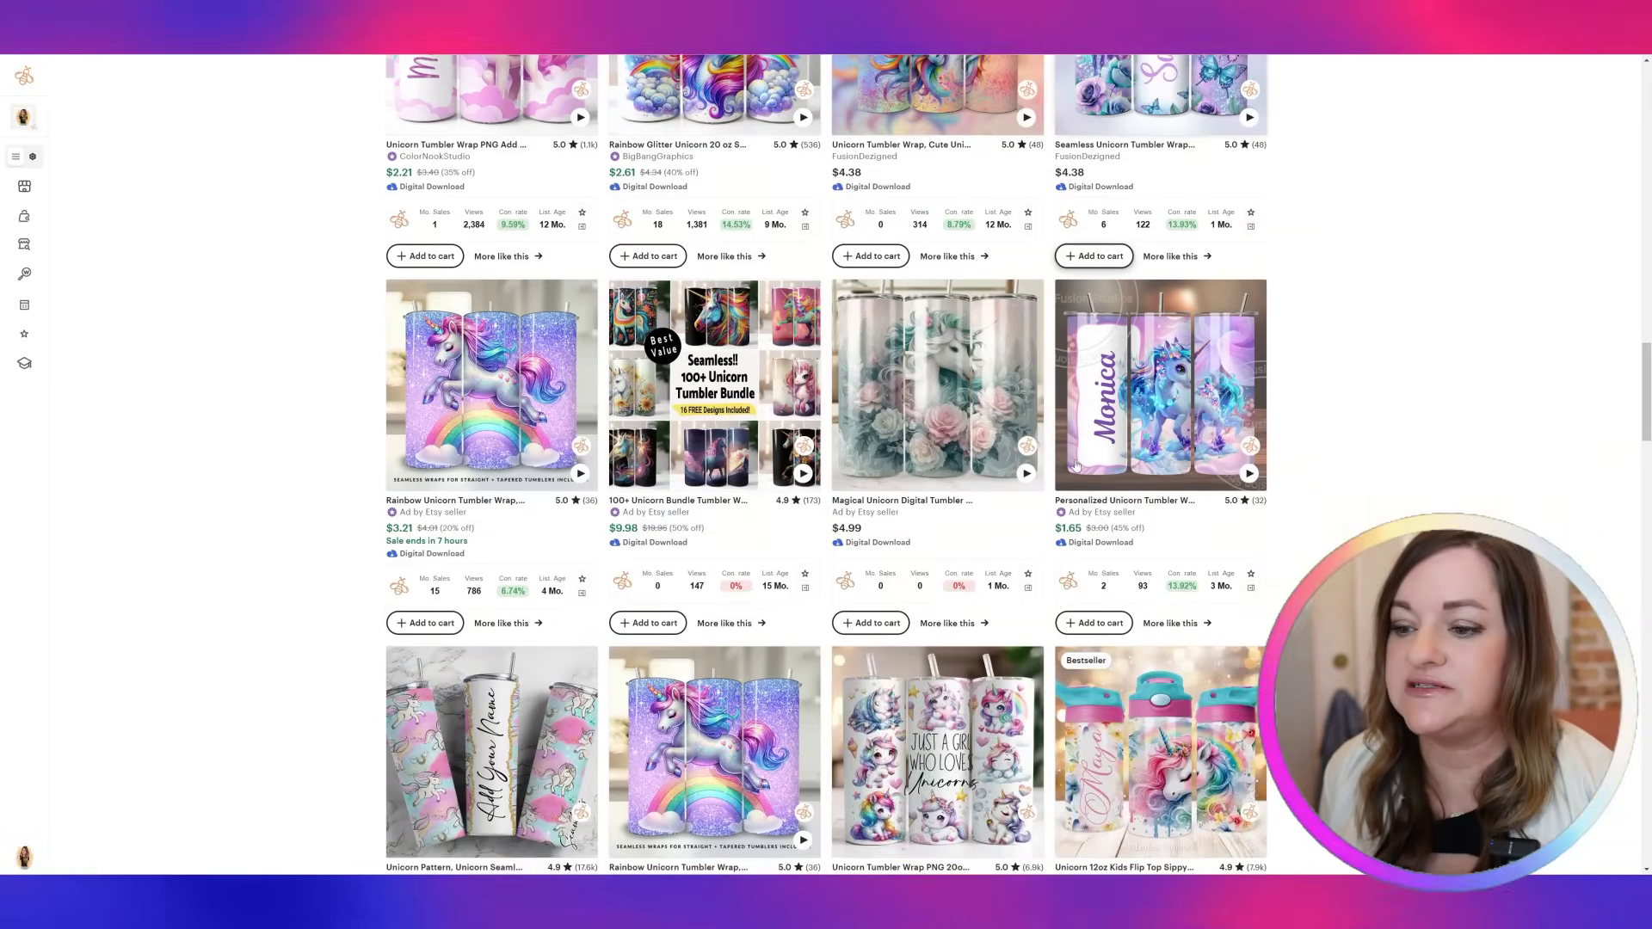
pyautogui.scroll(-7, 1053, 464)
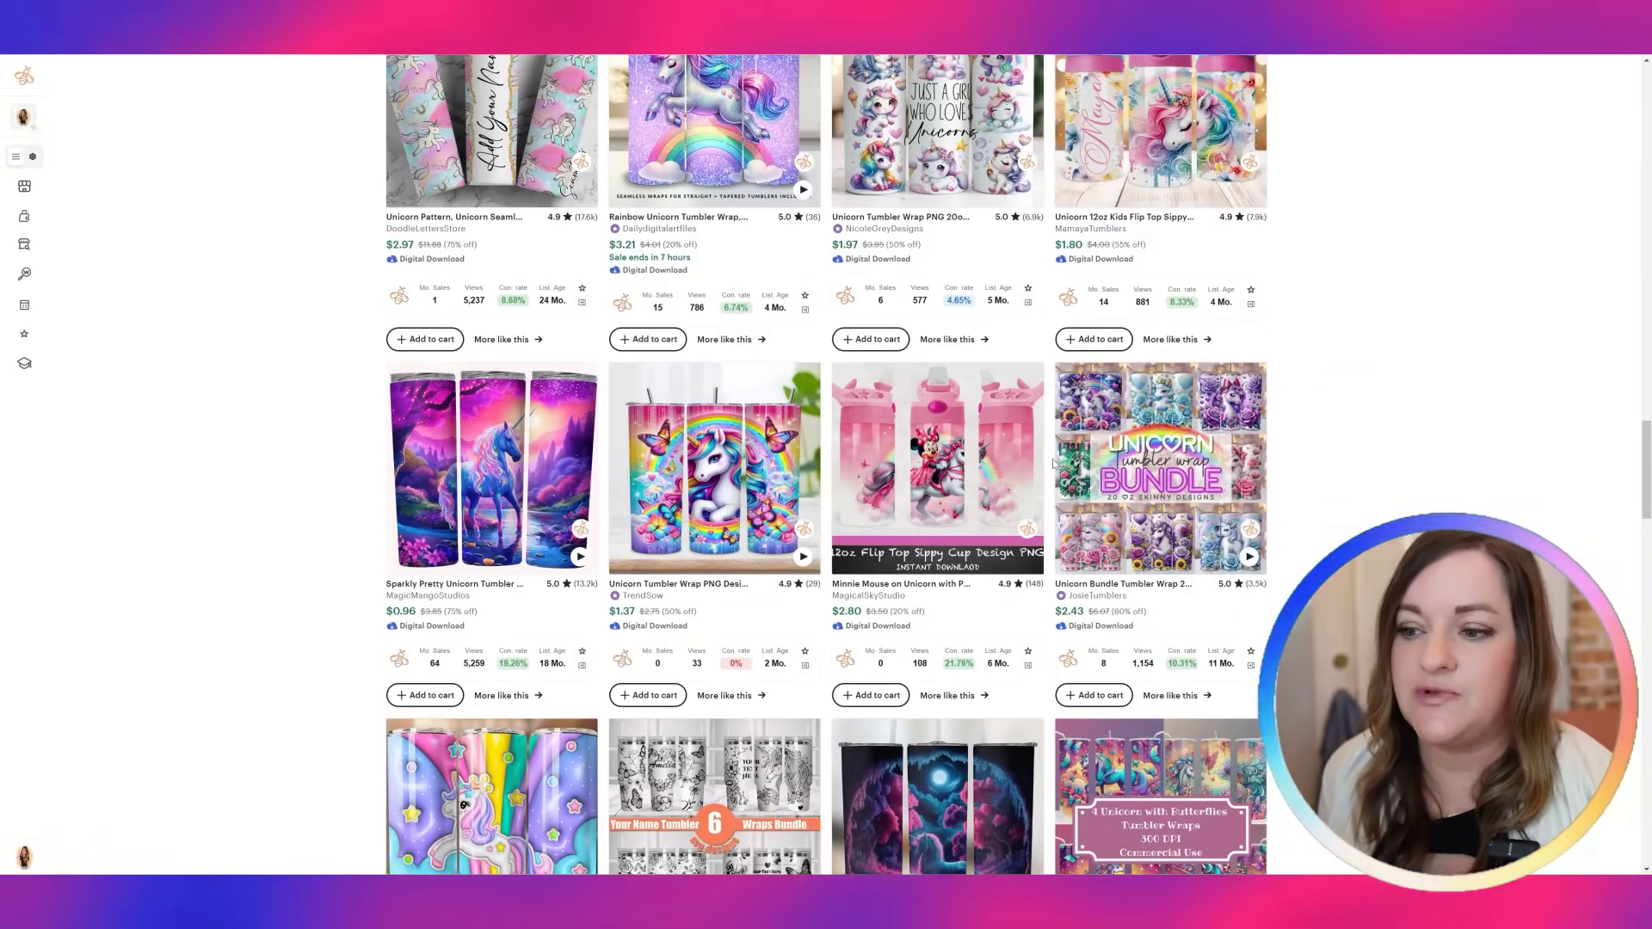
pyautogui.scroll(-8, 1053, 465)
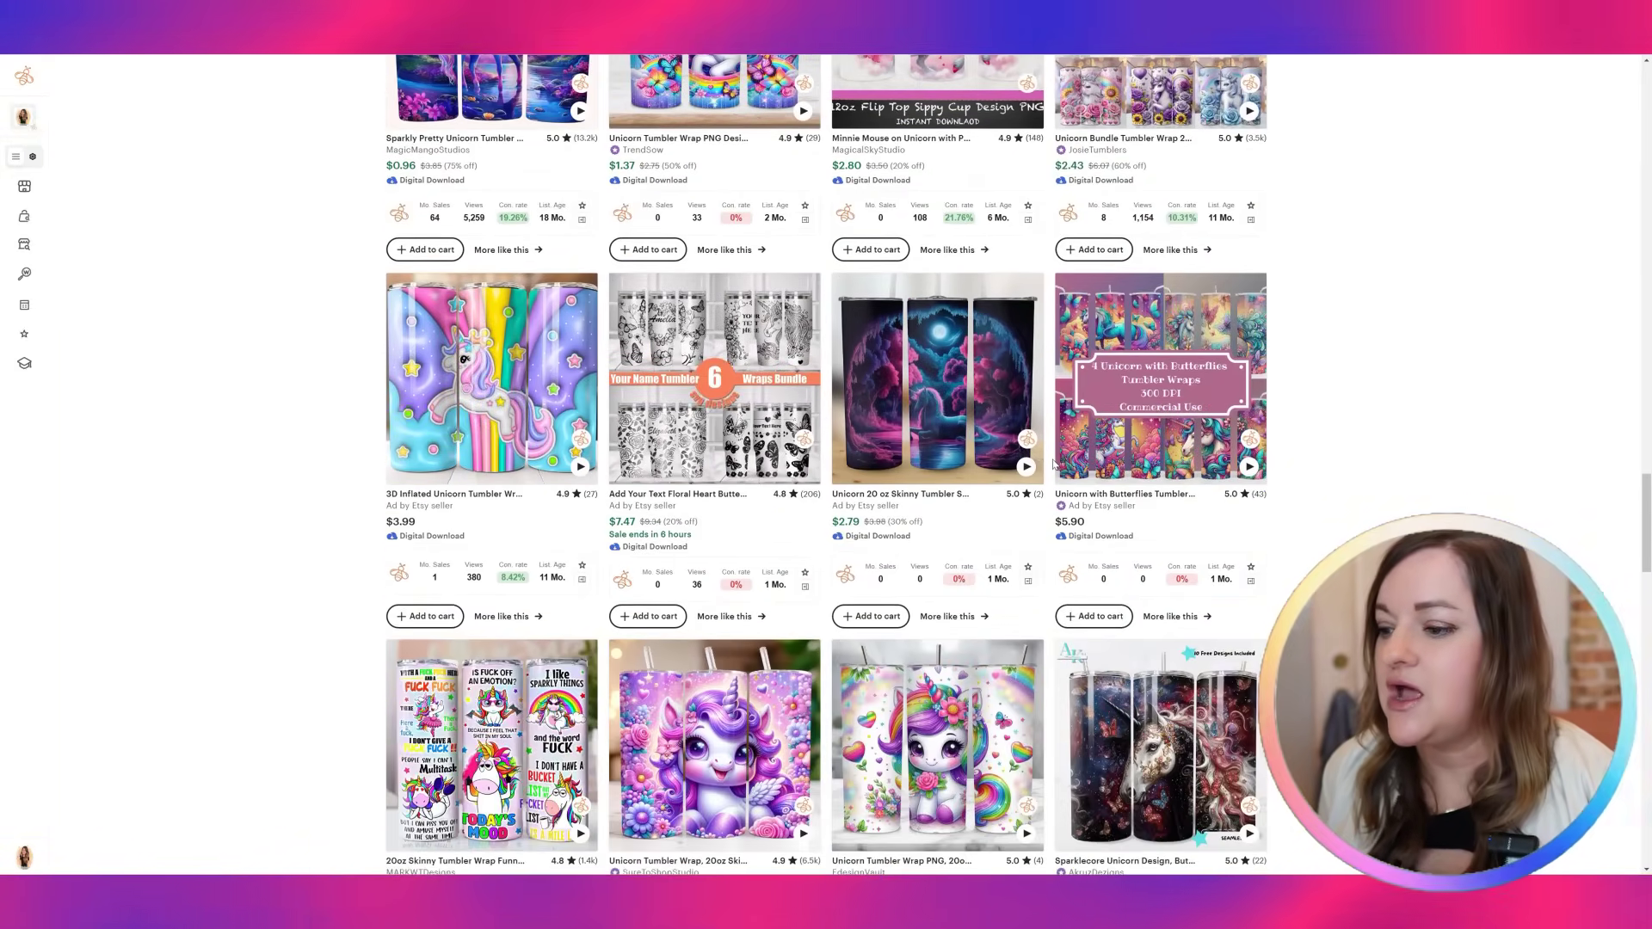
pyautogui.scroll(-6, 1053, 465)
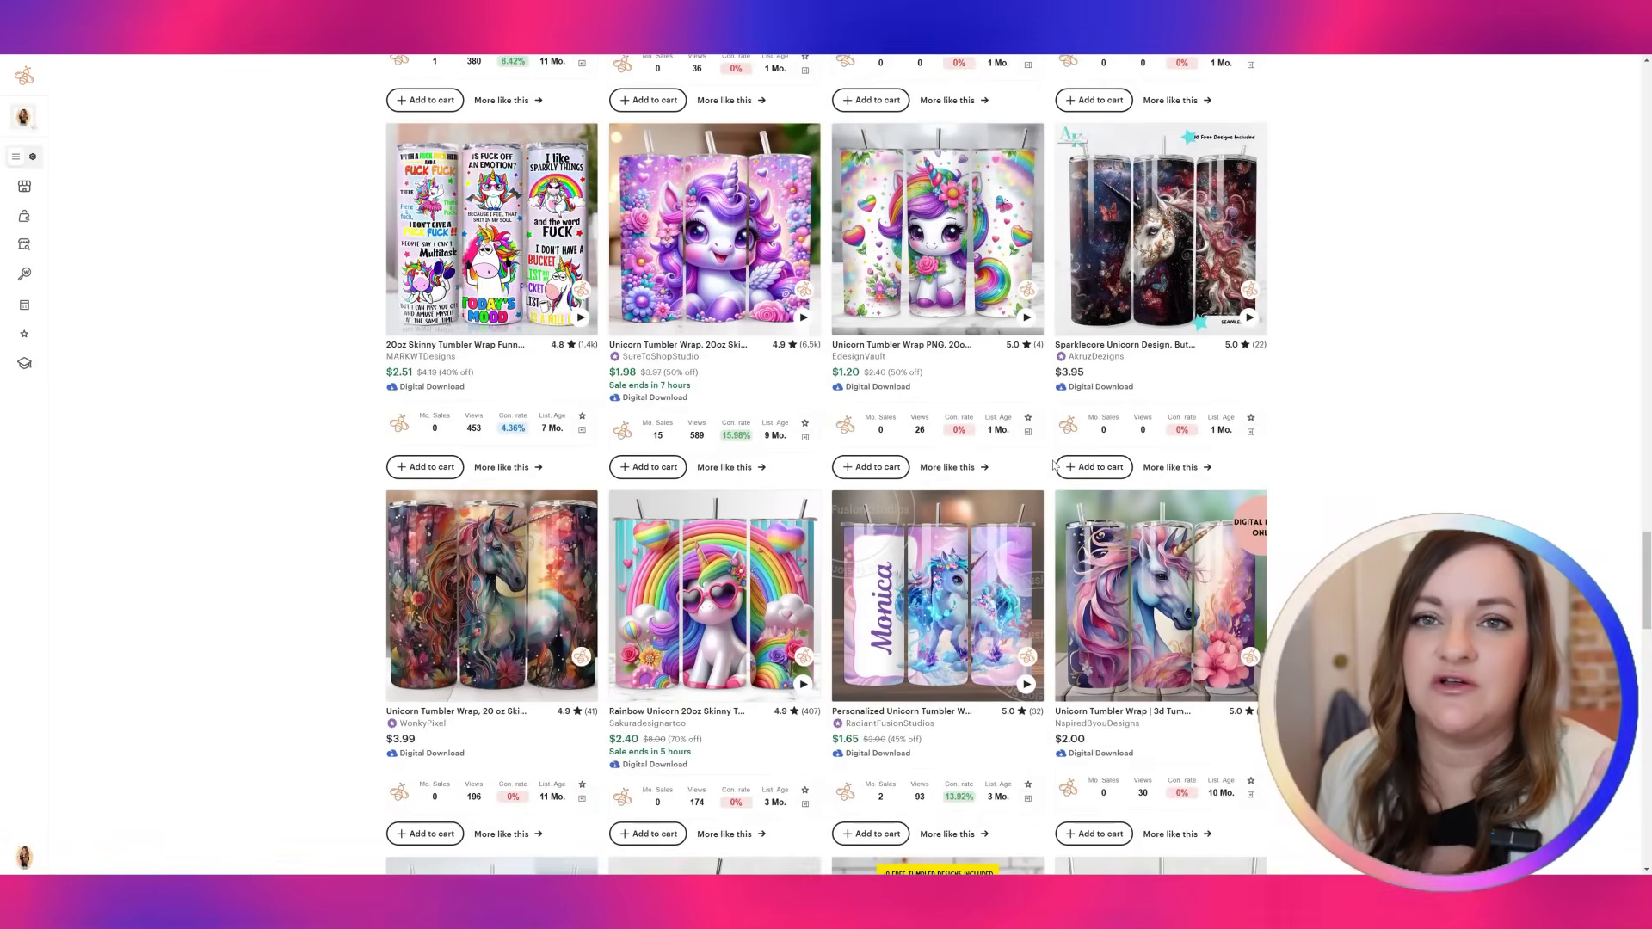
pyautogui.scroll(-1, 1053, 465)
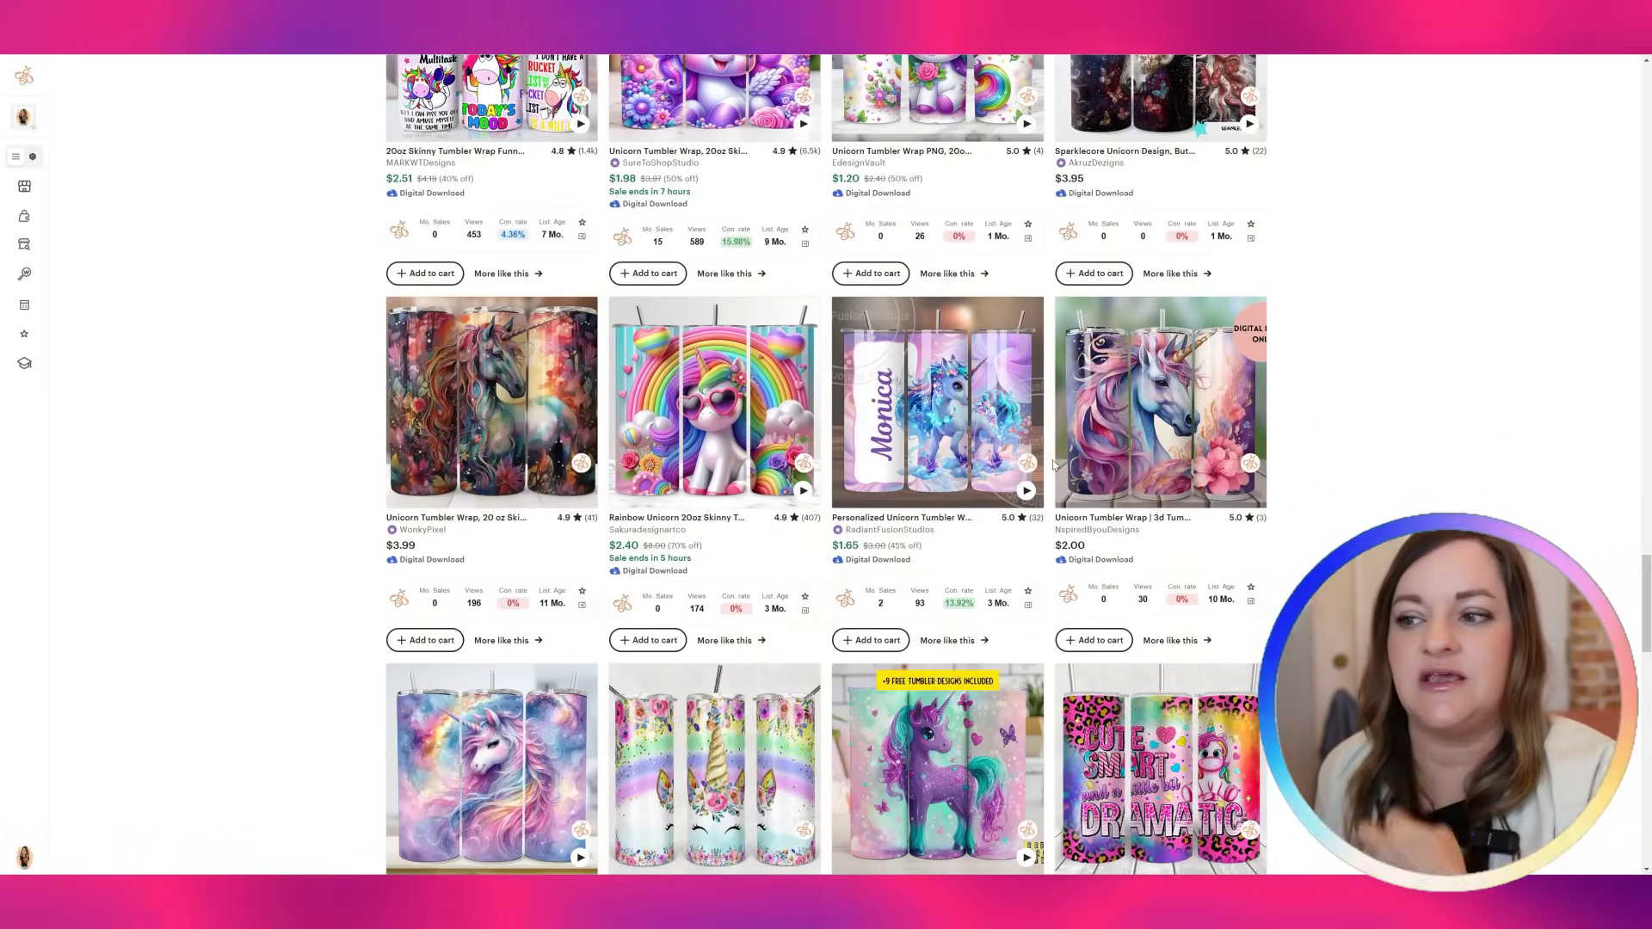
pyautogui.scroll(-1, 1053, 464)
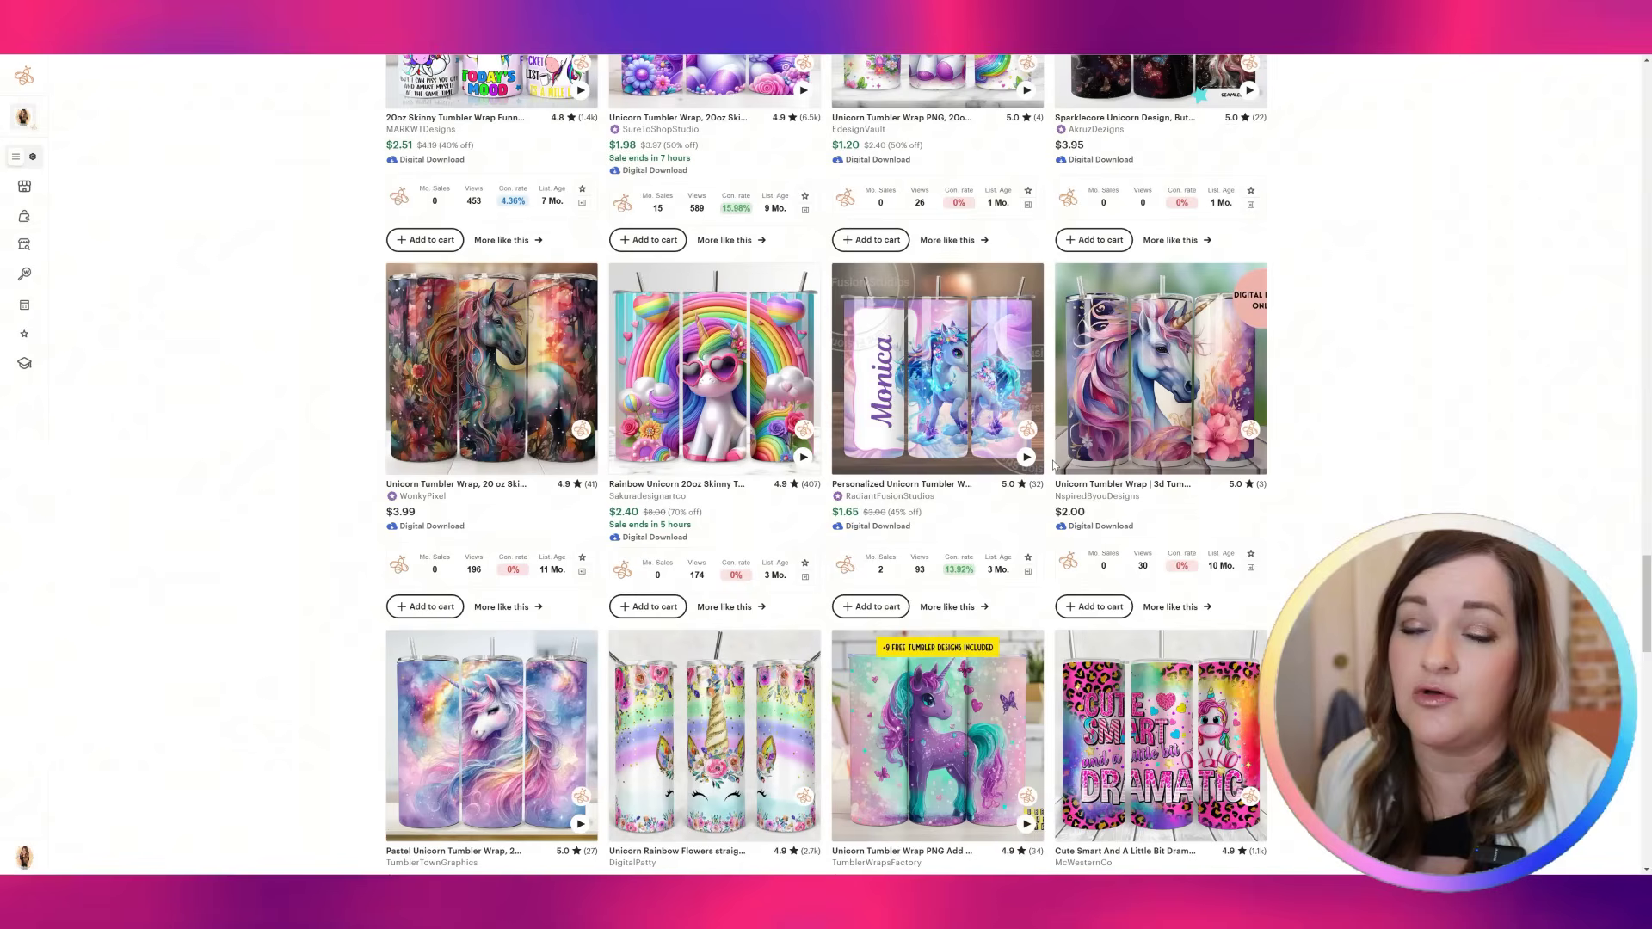
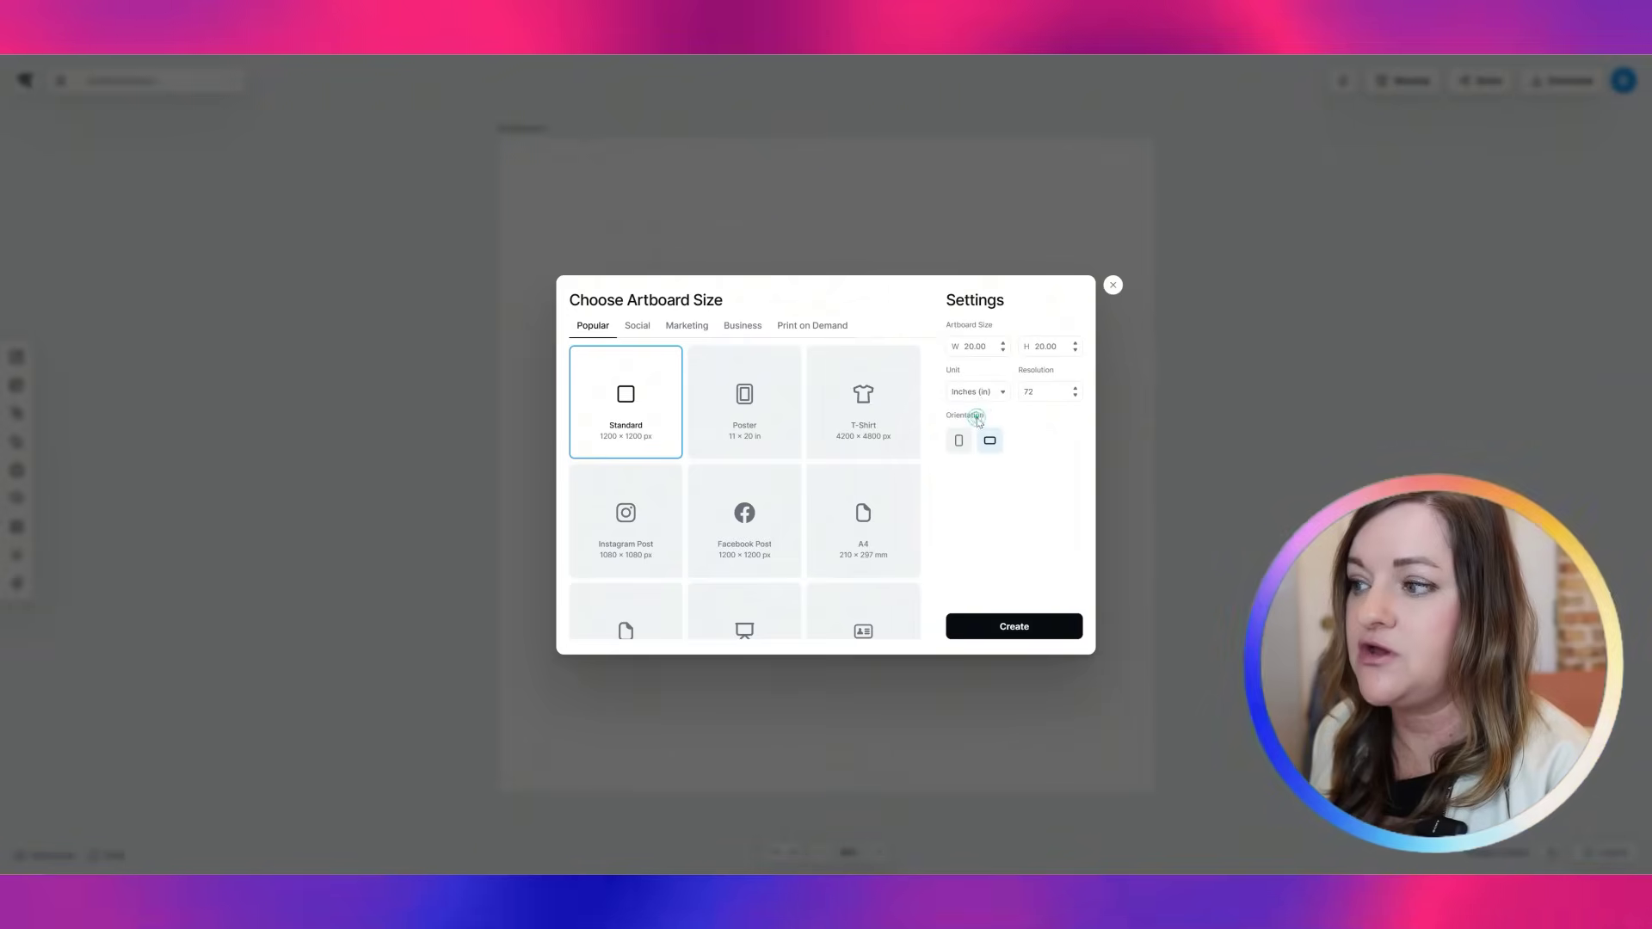
# Create a Kittl artboard 9.3 inches wide and 8.20 inches high with a resolution of 300
pyautogui.doubleClick(975, 345)
pyautogui.write('9.3')
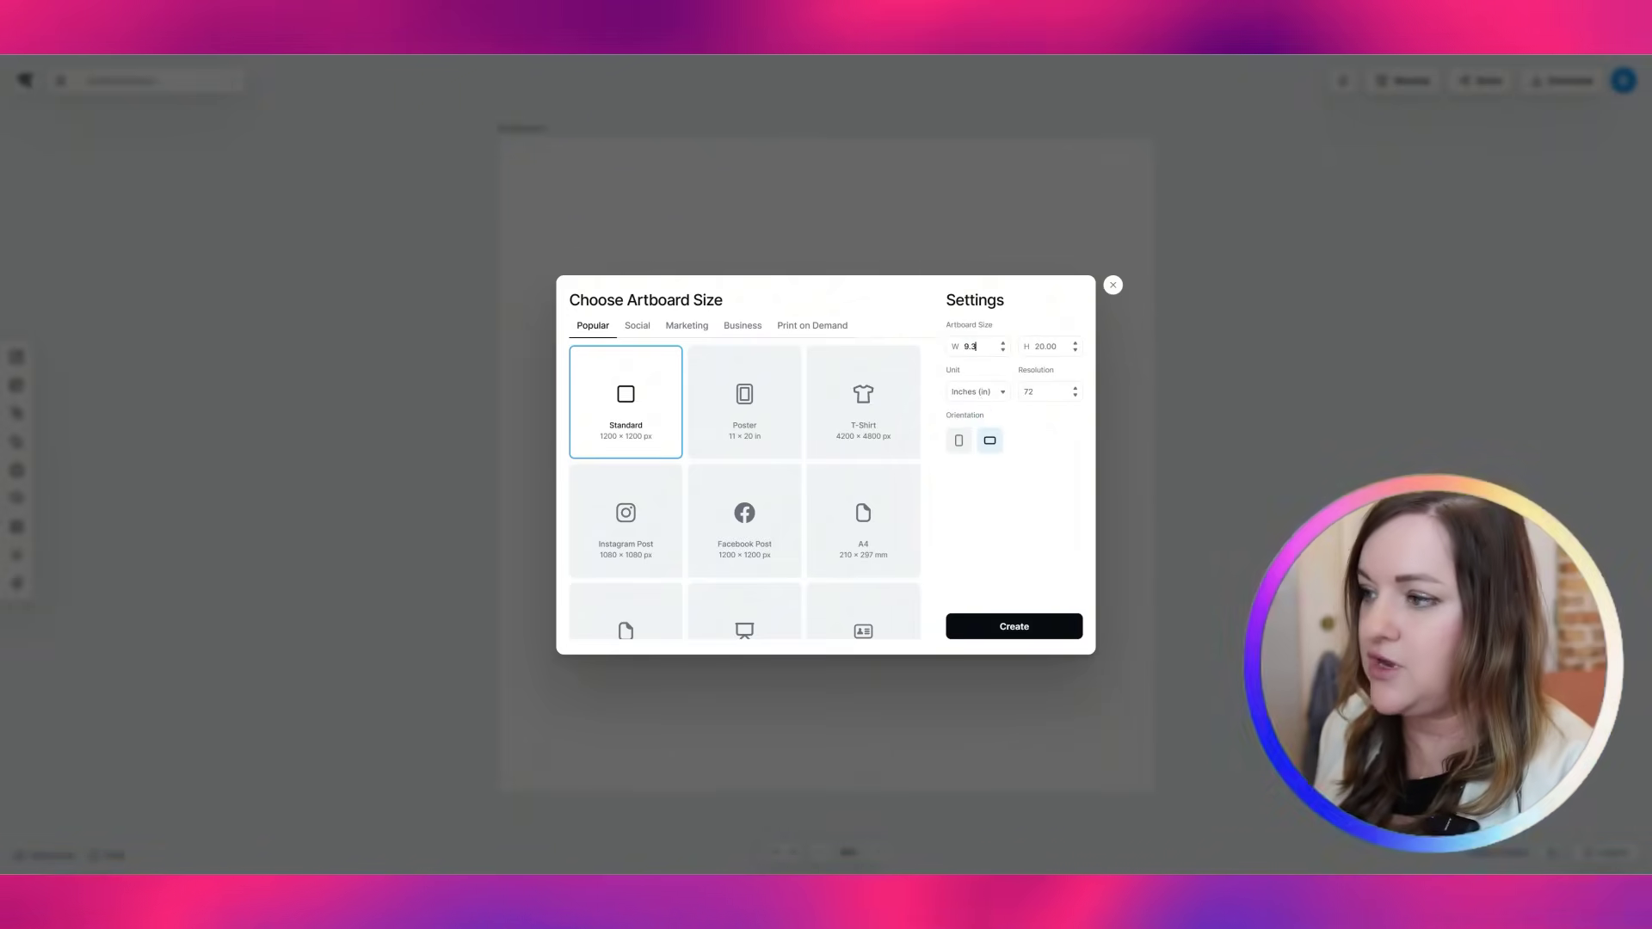
pyautogui.press('Tab')
pyautogui.write('8')
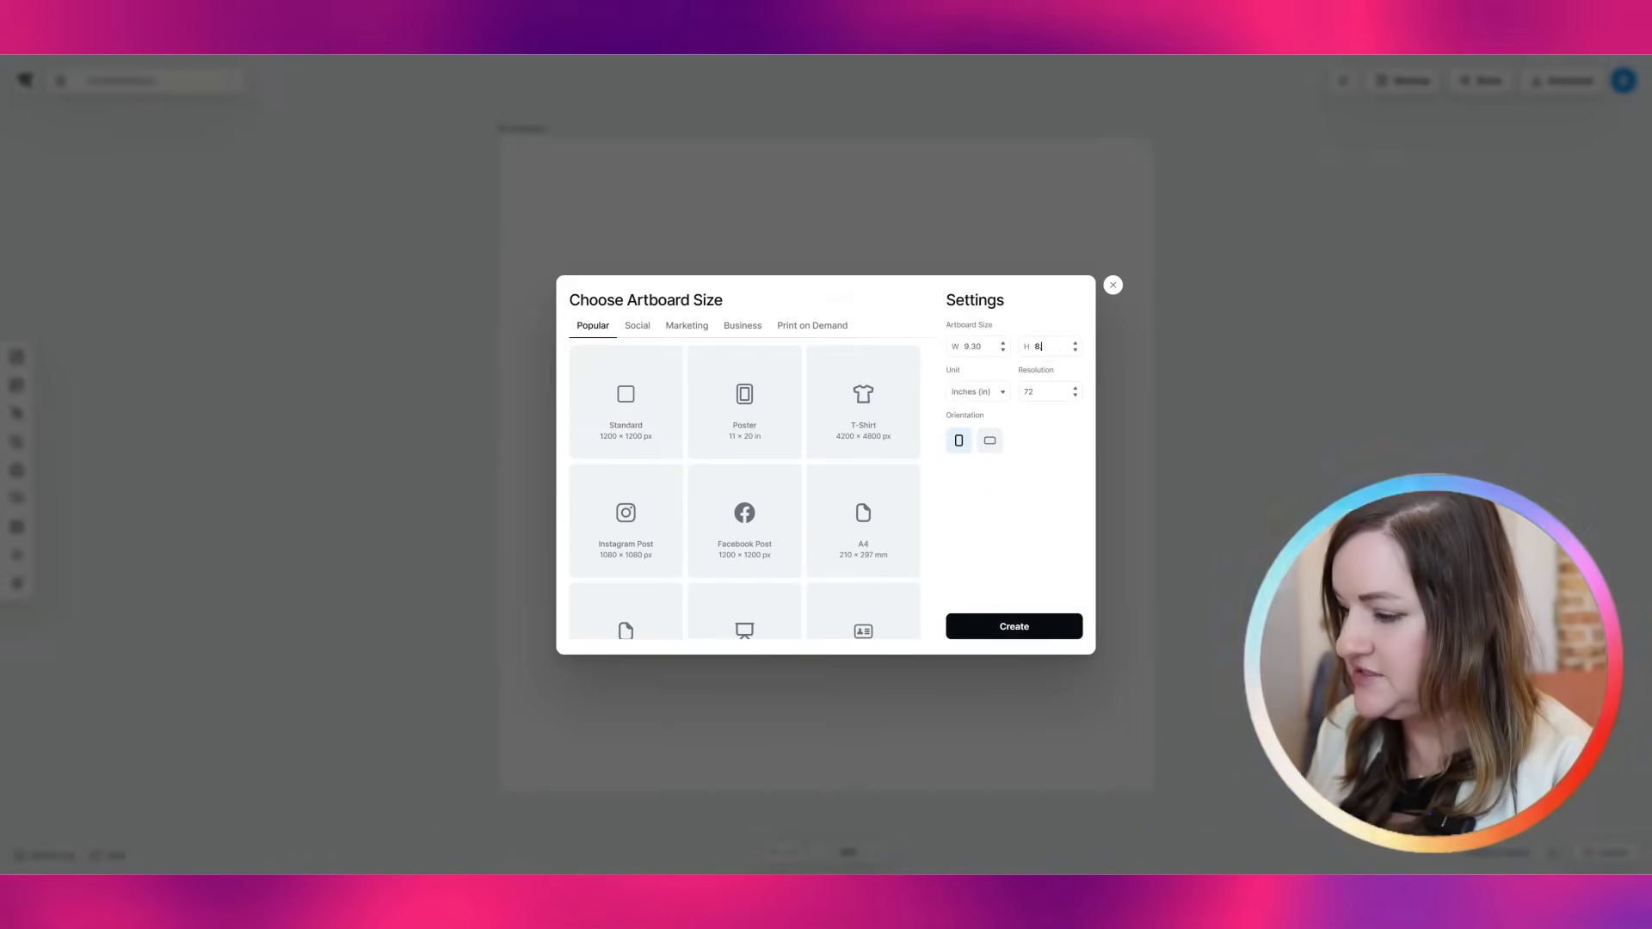
pyautogui.write('.20')
pyautogui.press('Tab')
pyautogui.write('3')
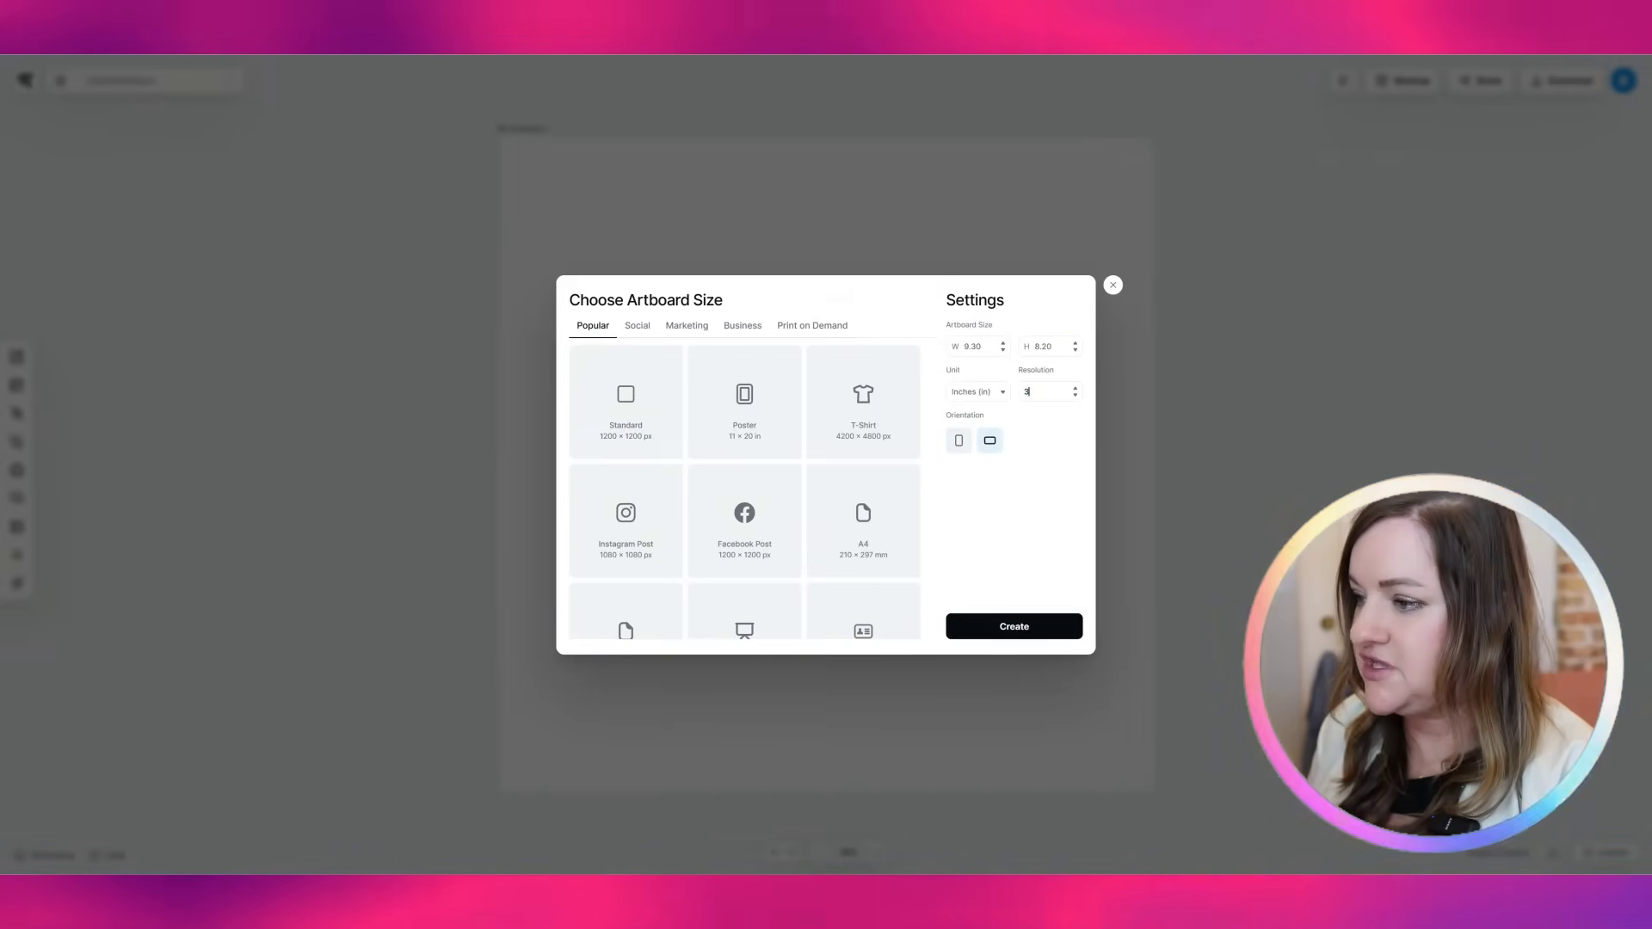
pyautogui.write('00')
pyautogui.click(987, 621)
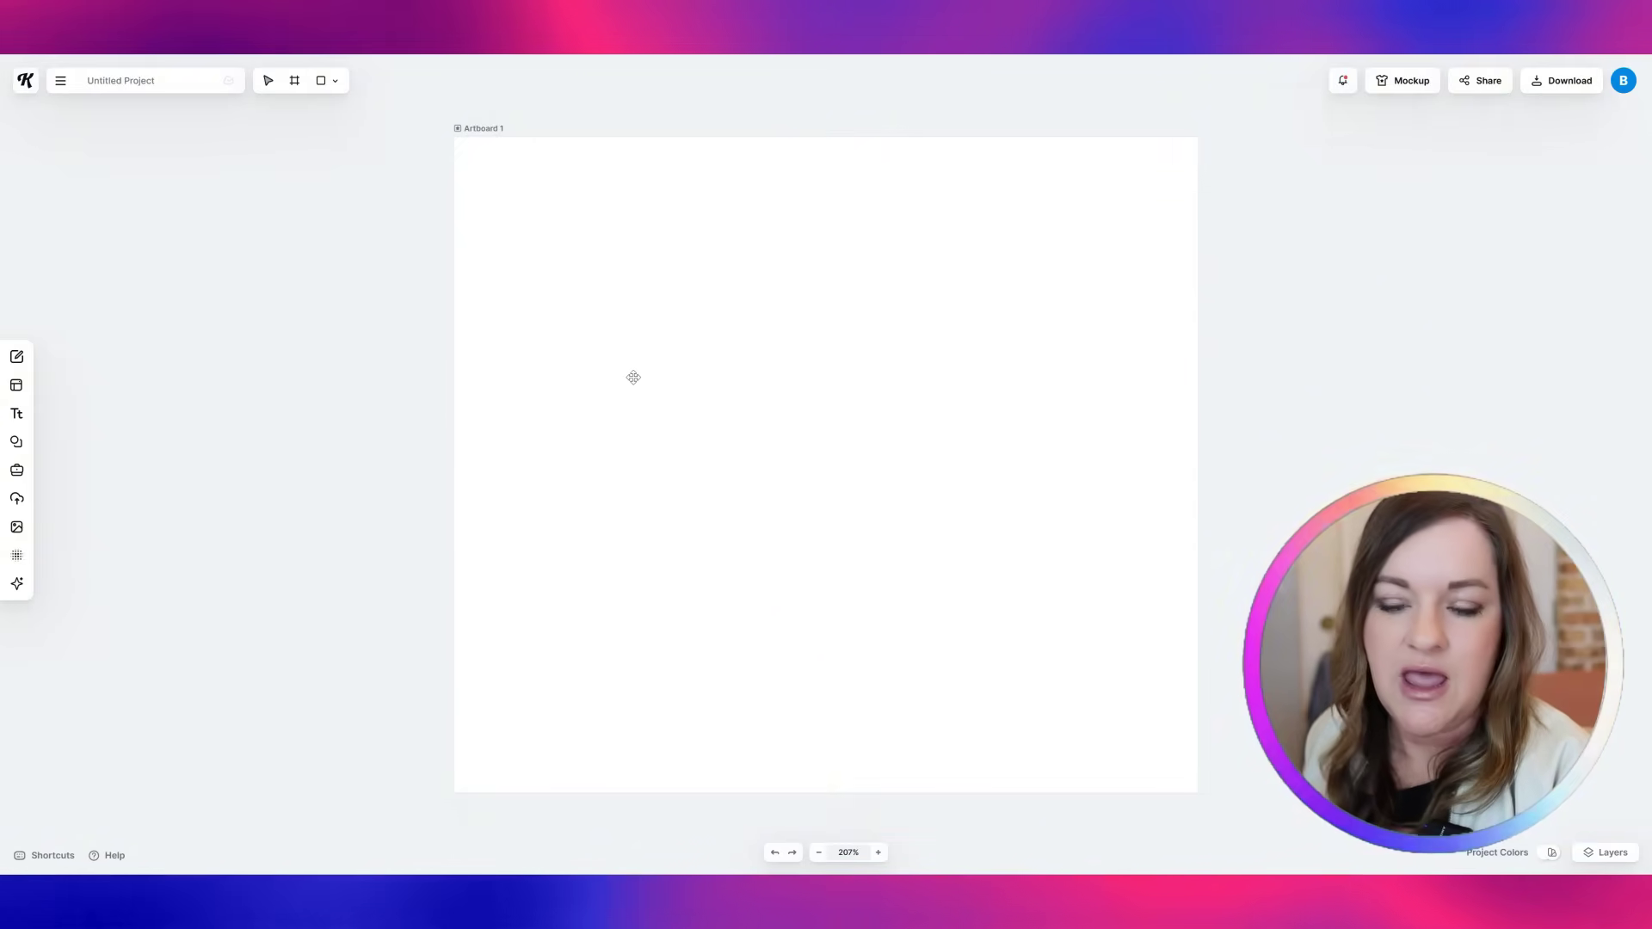
# Generate an AI image in the Digital Art style from the copied prompt for a hand drawn sparklecore unicorn scene beside water
pyautogui.click(21, 591)
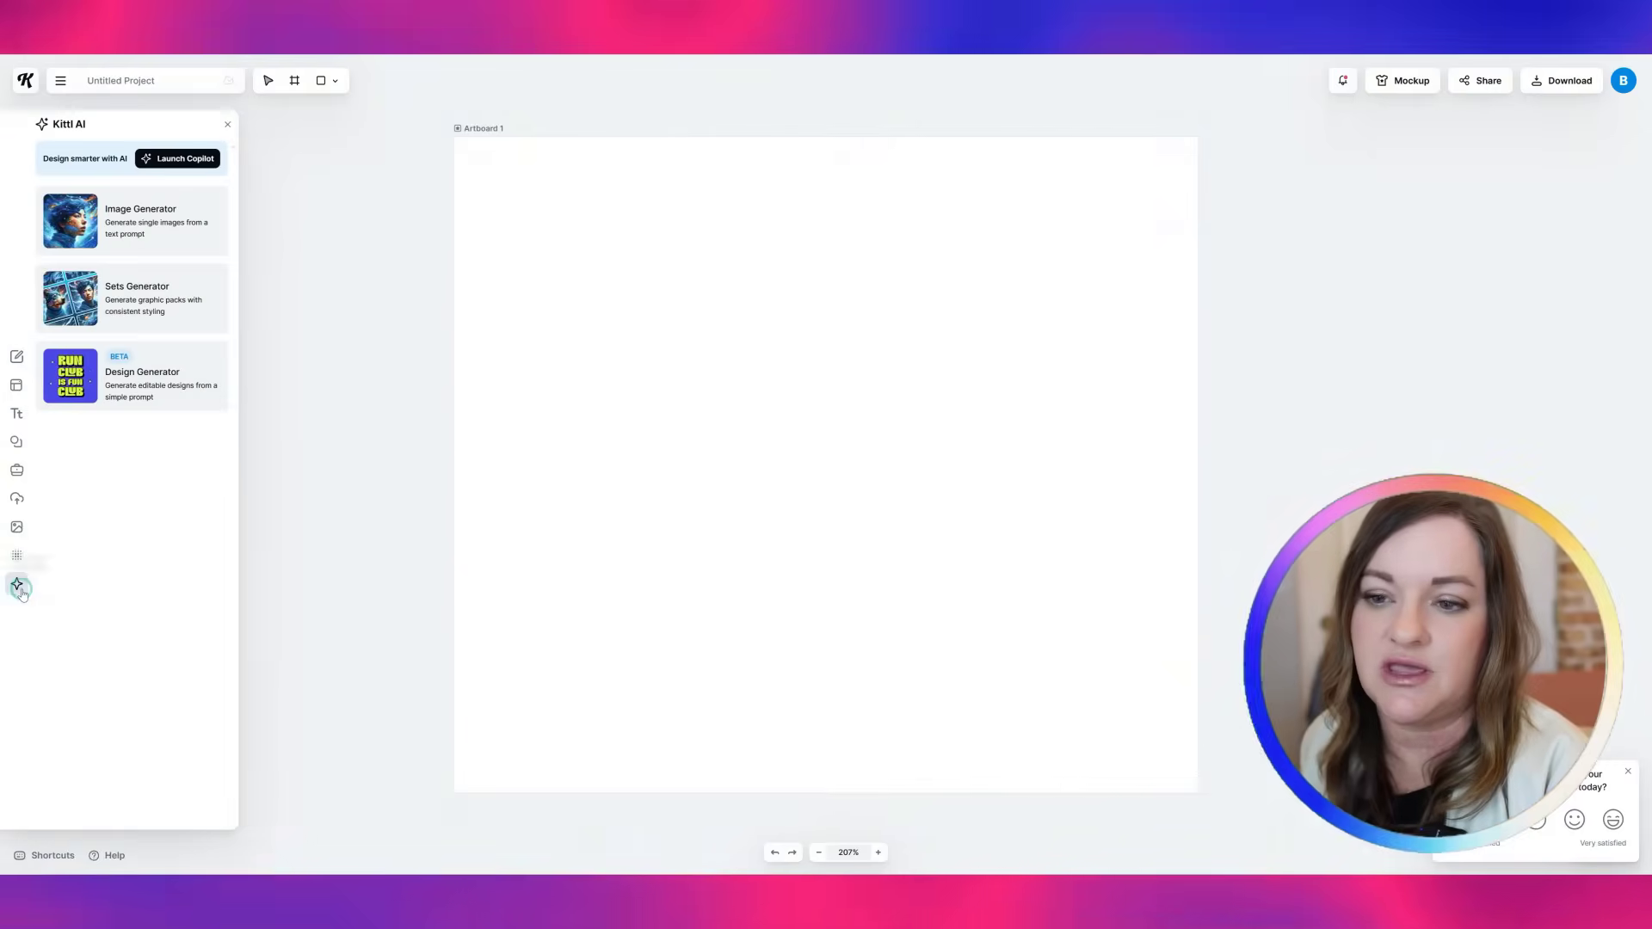
pyautogui.click(109, 226)
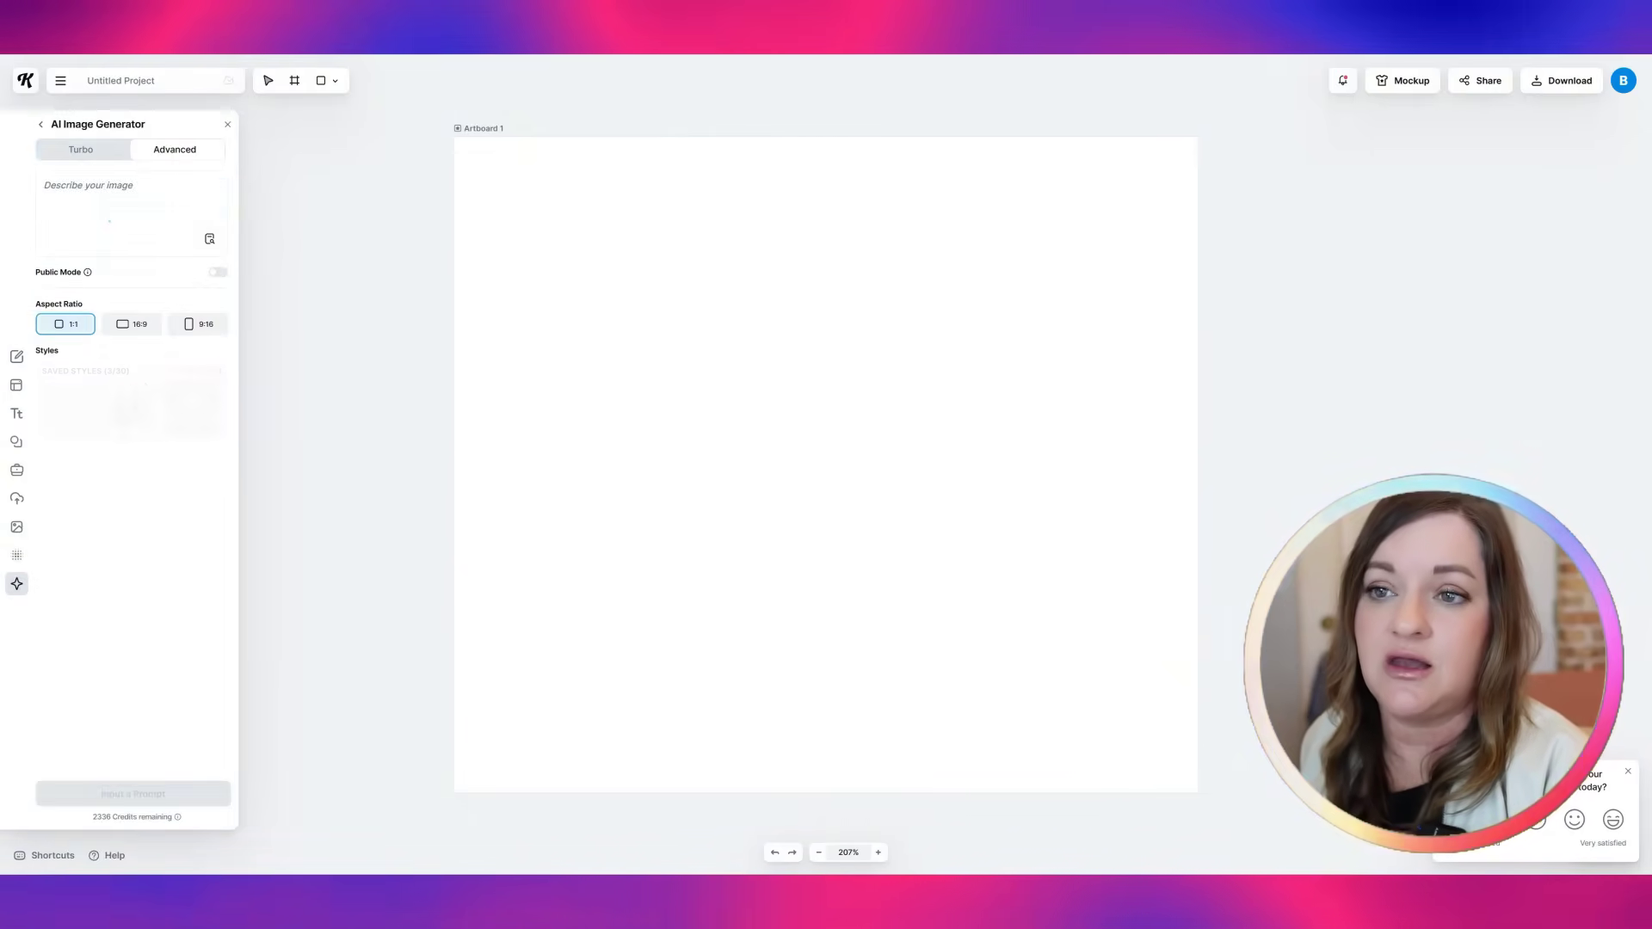
pyautogui.click(106, 201)
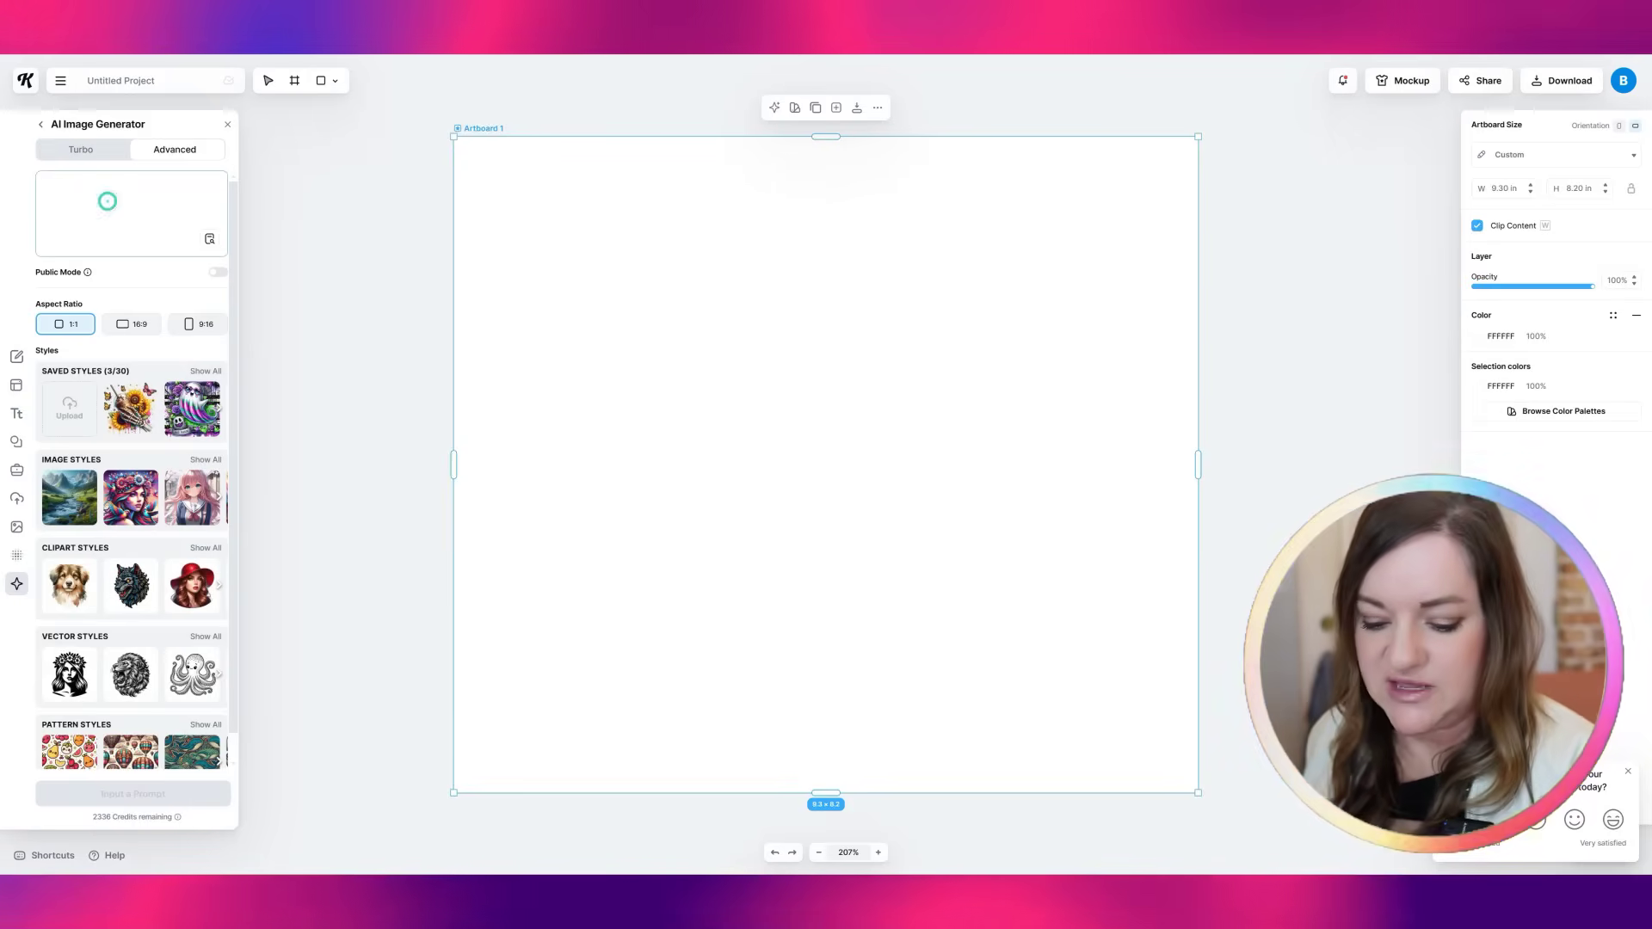
pyautogui.hotkey('ctrl', 'v')
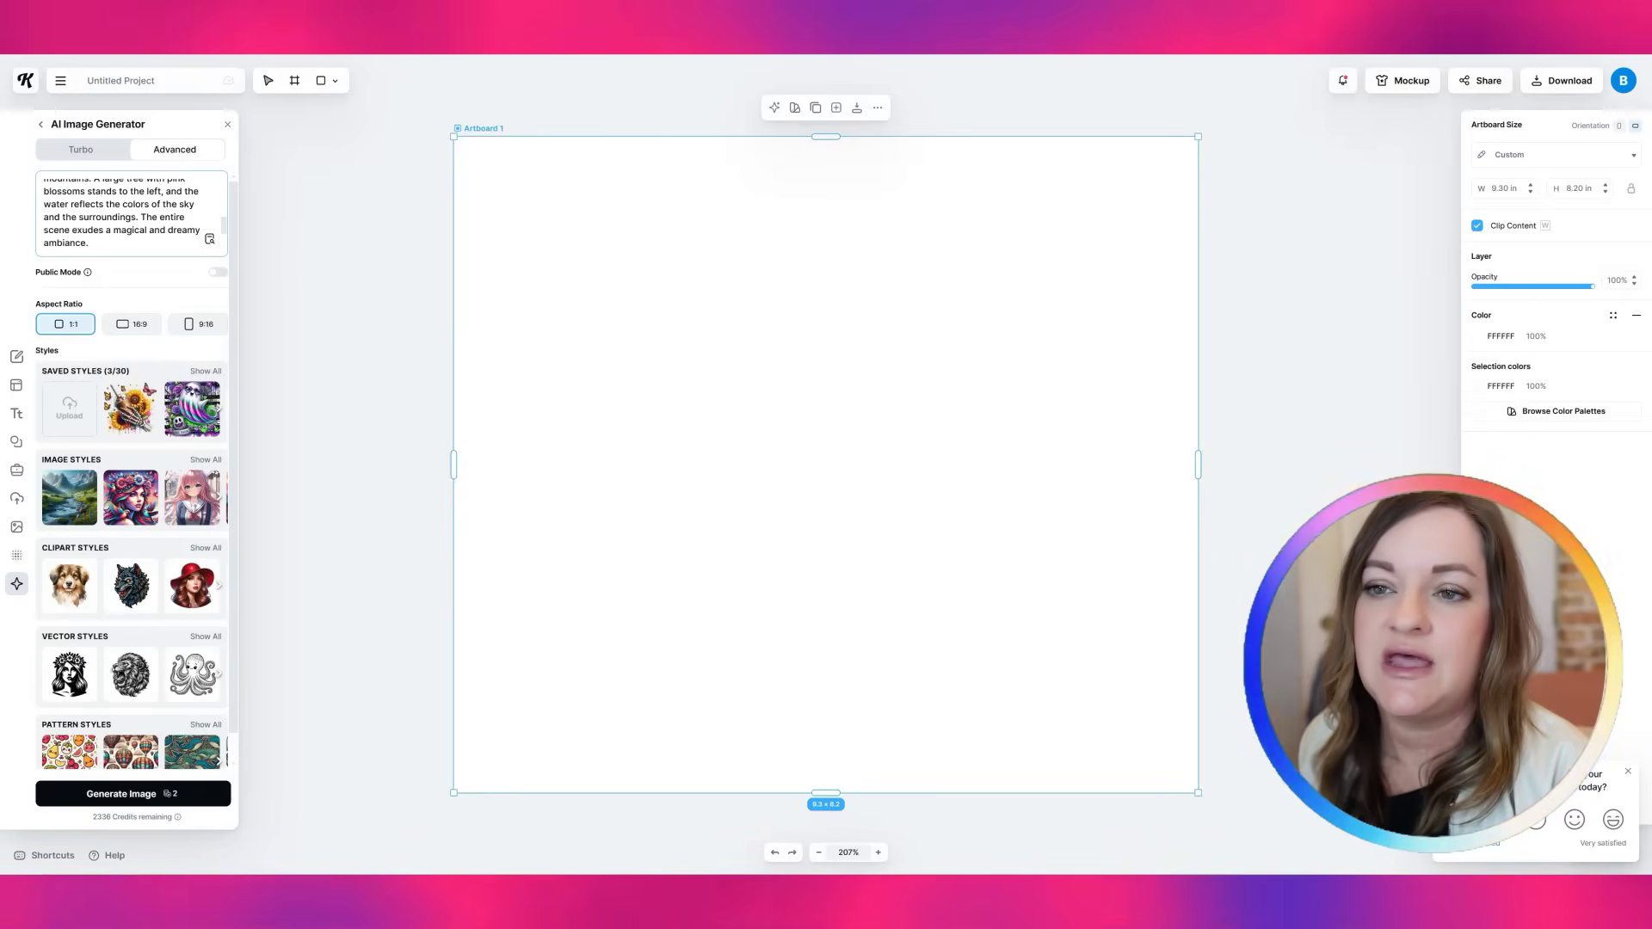
pyautogui.scroll(3, 129, 211)
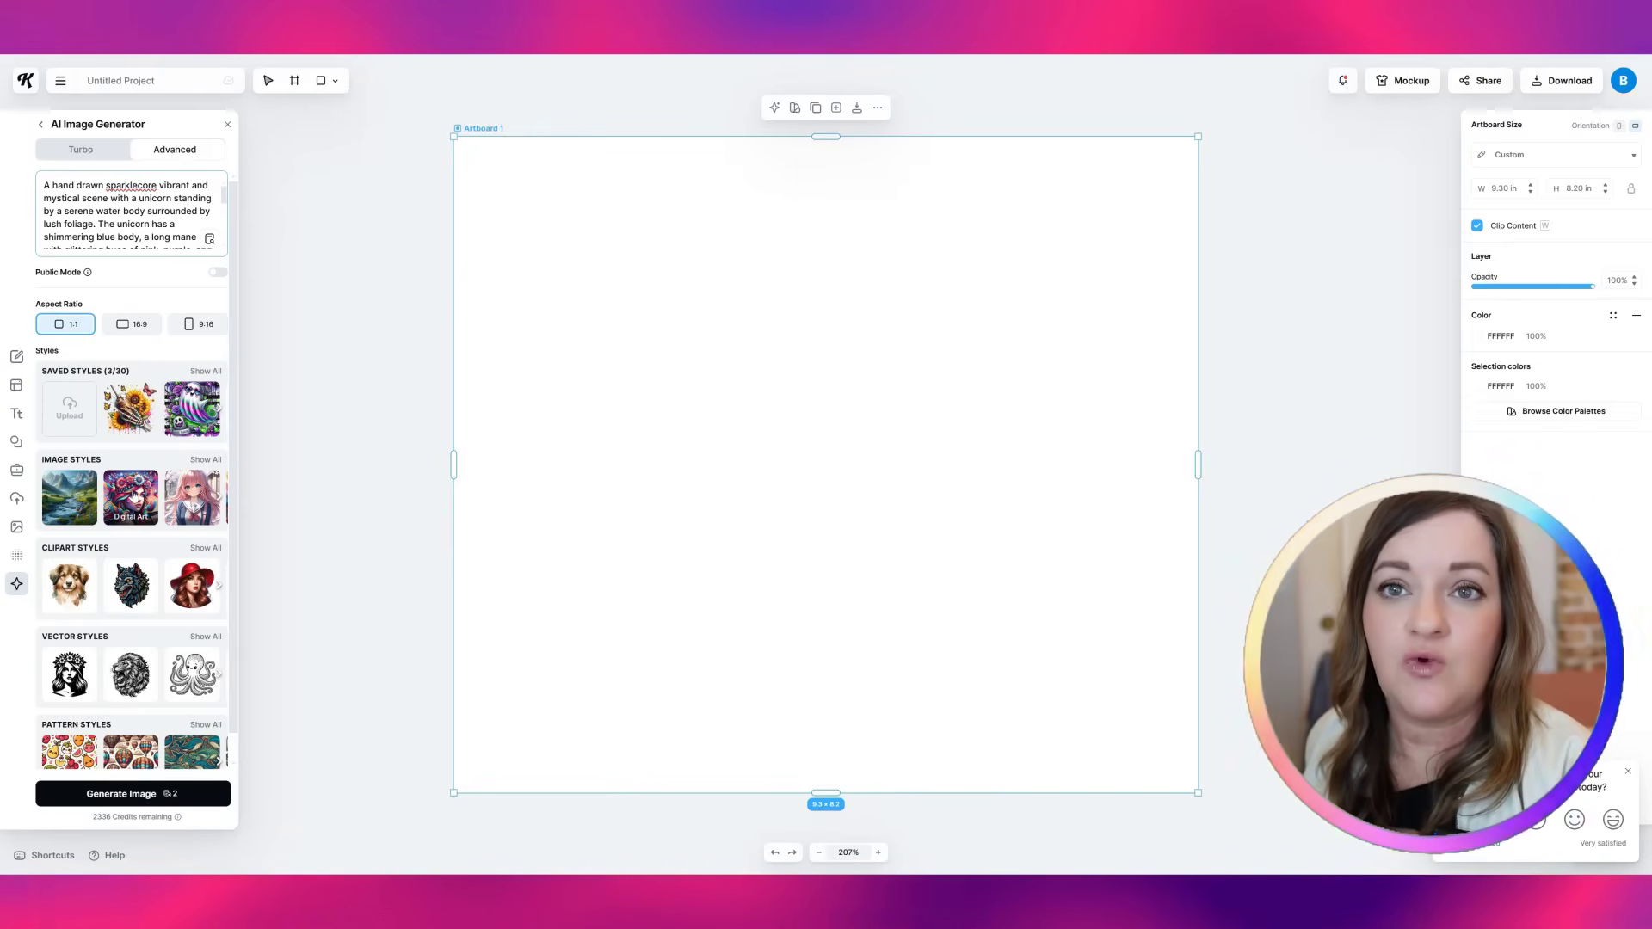
pyautogui.click(143, 498)
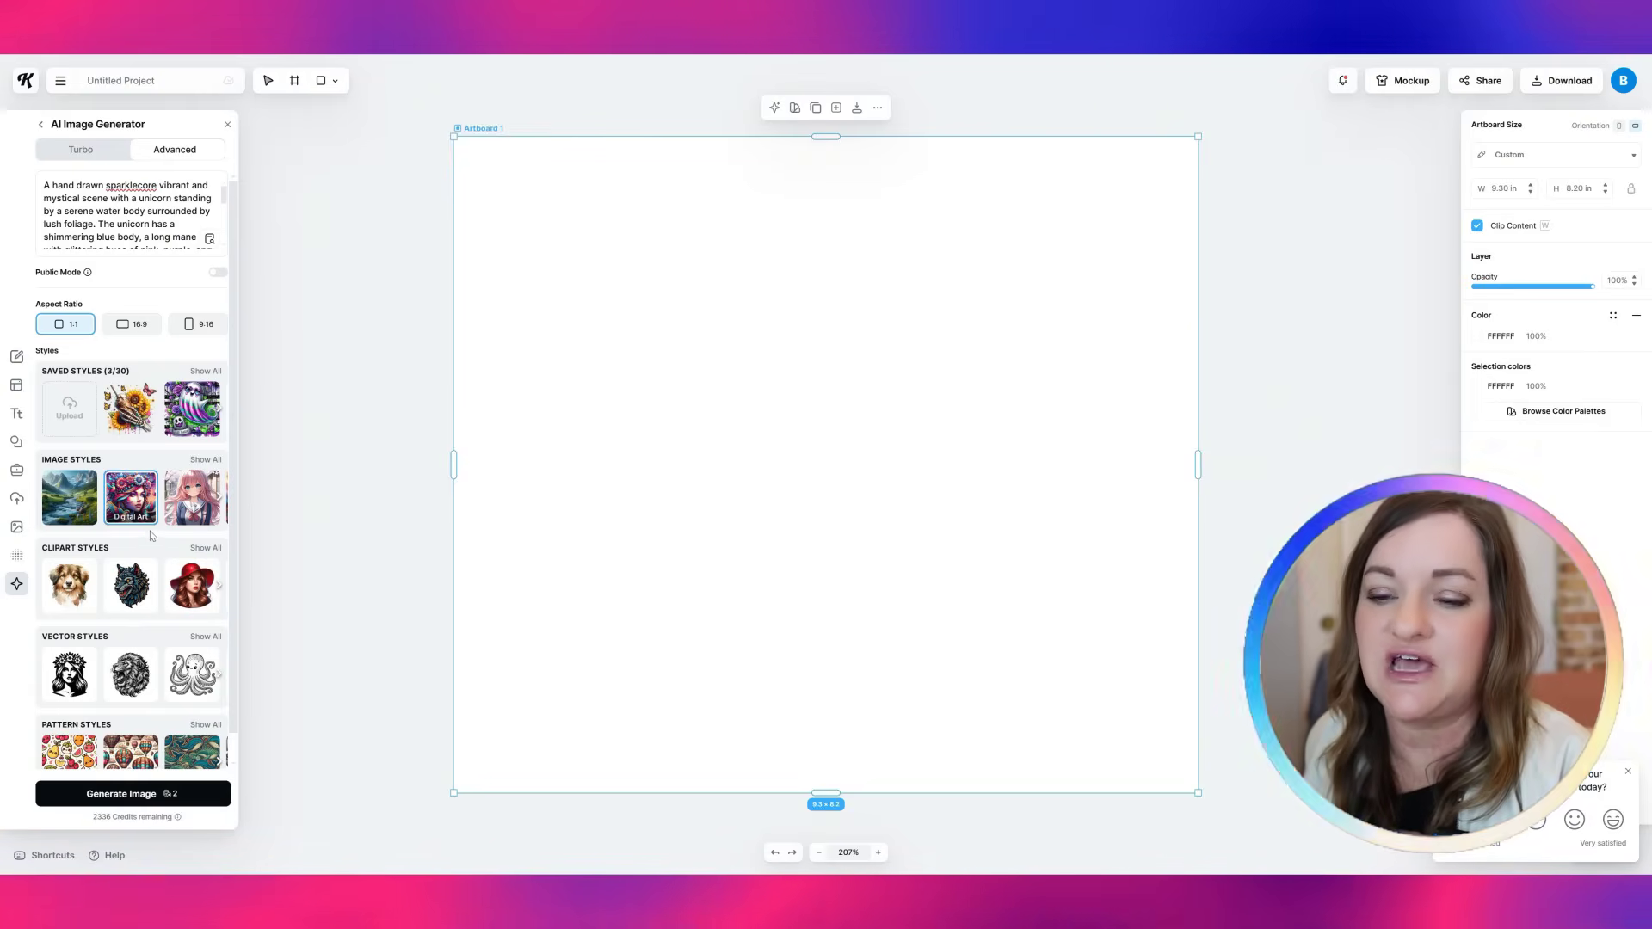
pyautogui.click(123, 793)
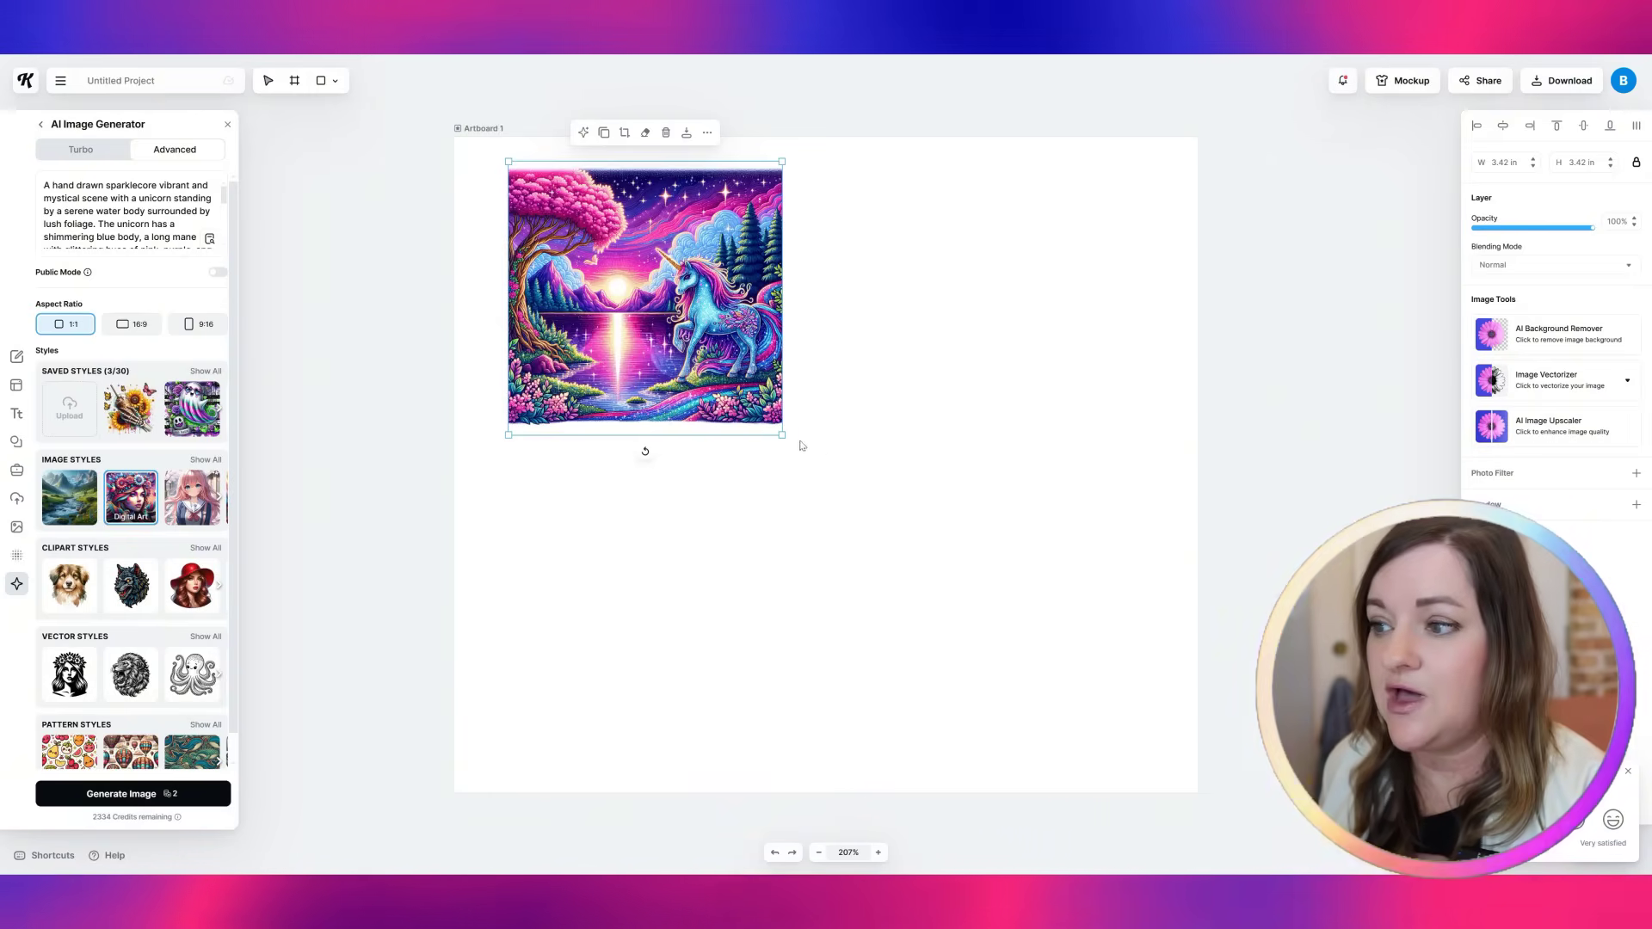
# Enlarge the generated unicorn image to about 7.08 × 7.08 in and move it near the artboard's upper-left corner
pyautogui.moveTo(781, 434); pyautogui.dragTo(1133, 676)
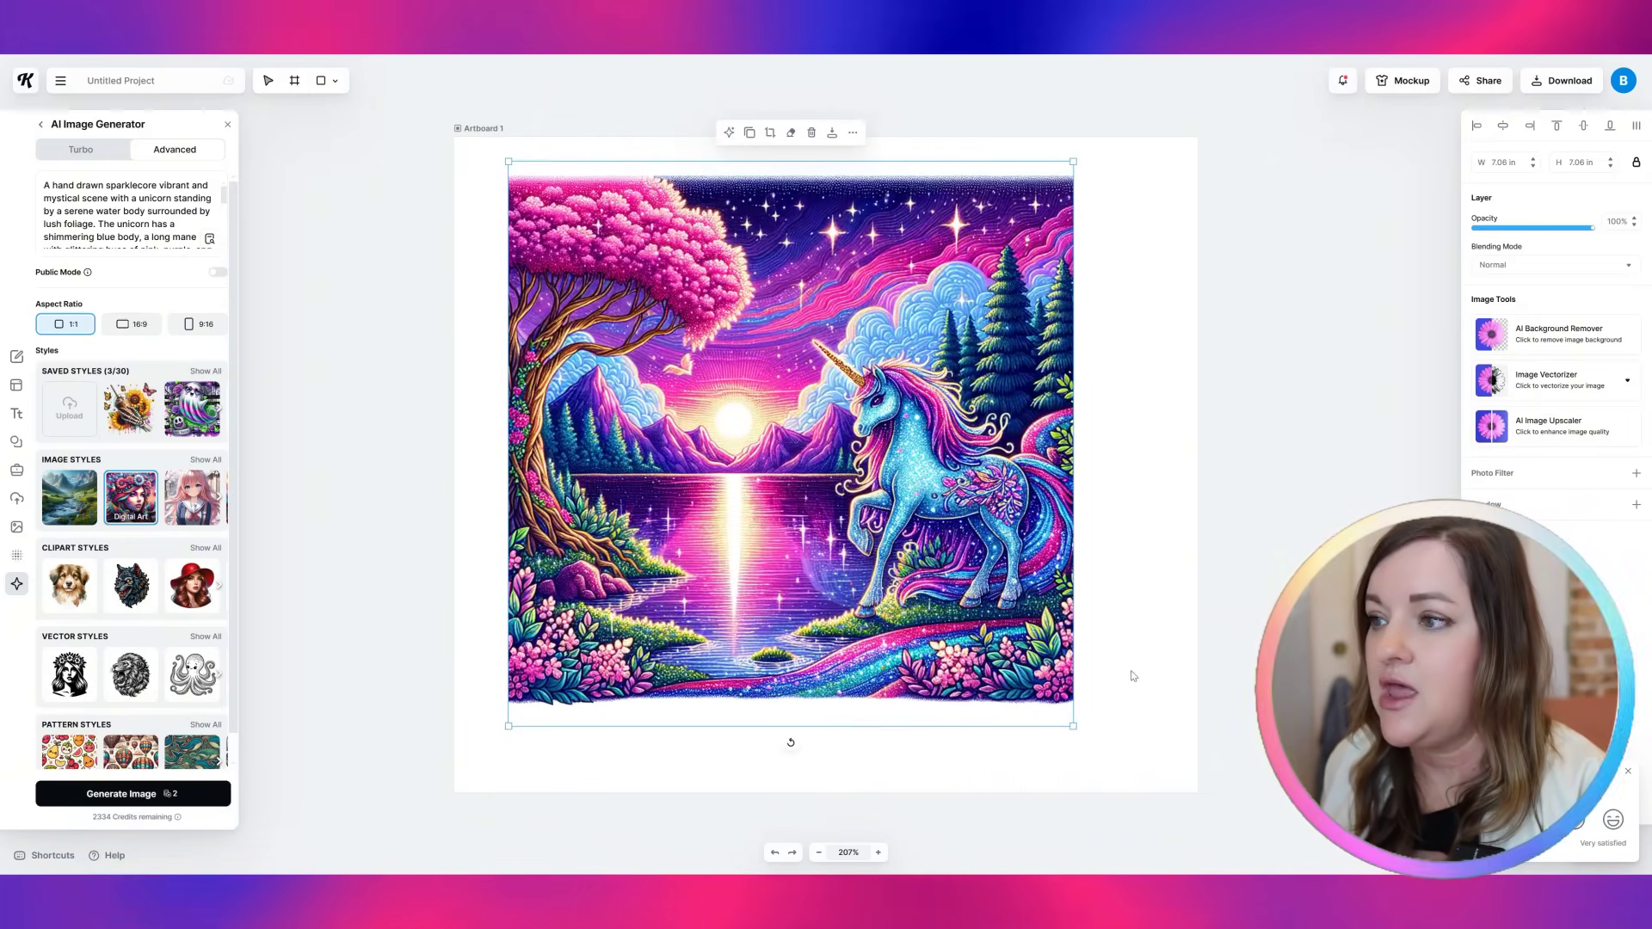
pyautogui.moveTo(894, 542); pyautogui.dragTo(866, 502)
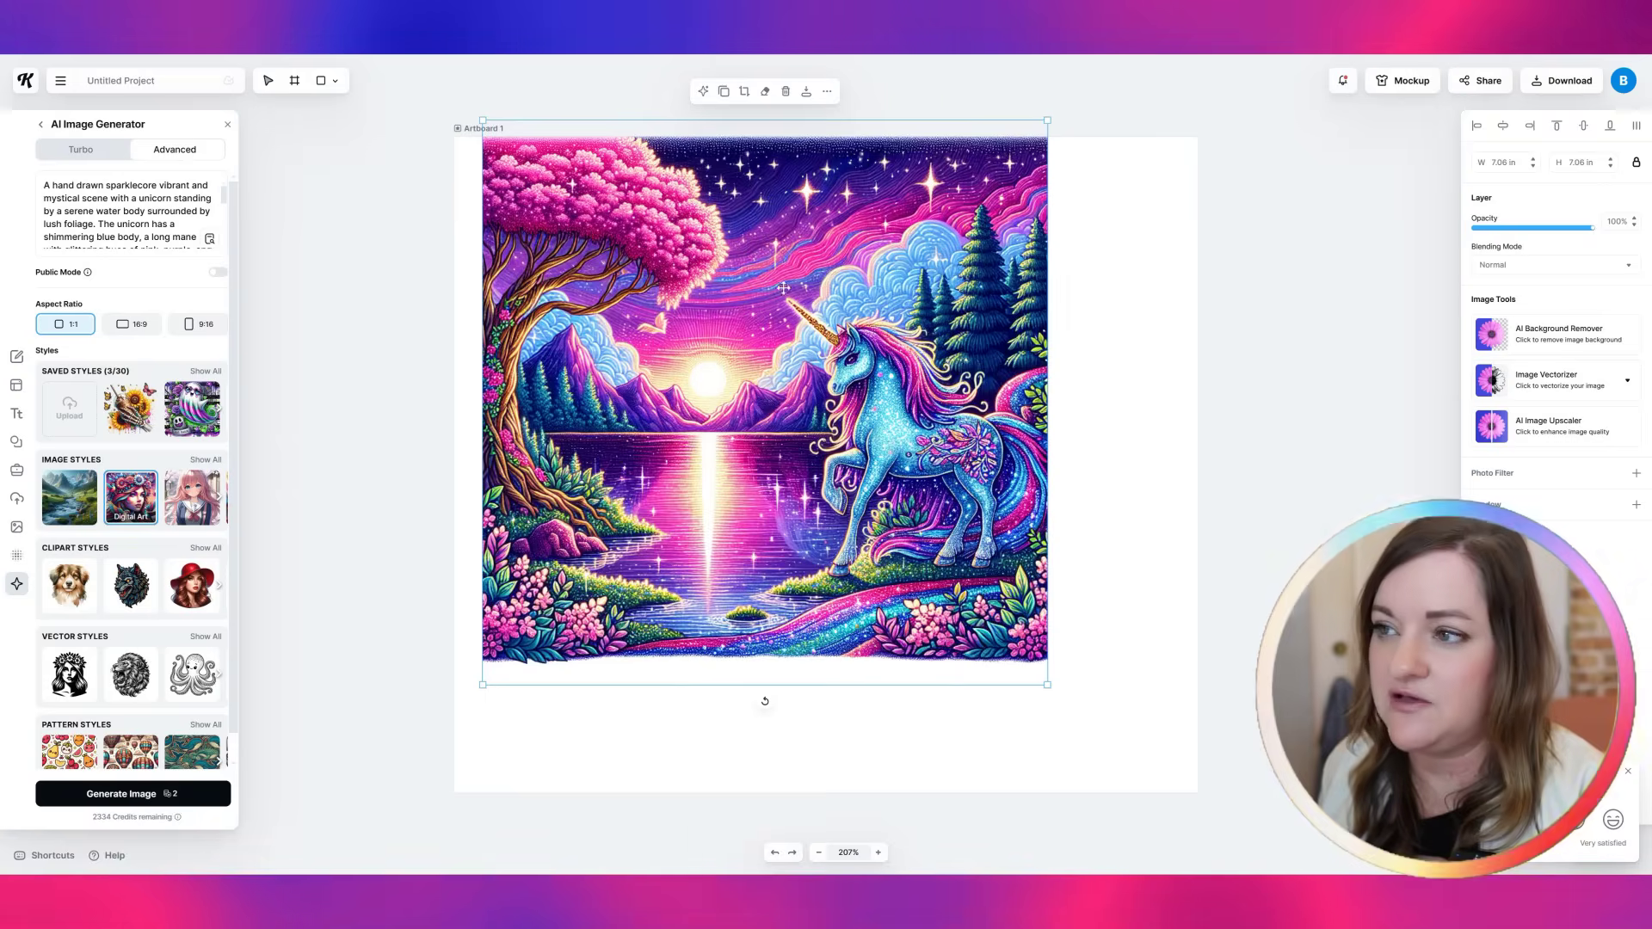
pyautogui.moveTo(783, 288); pyautogui.dragTo(782, 310)
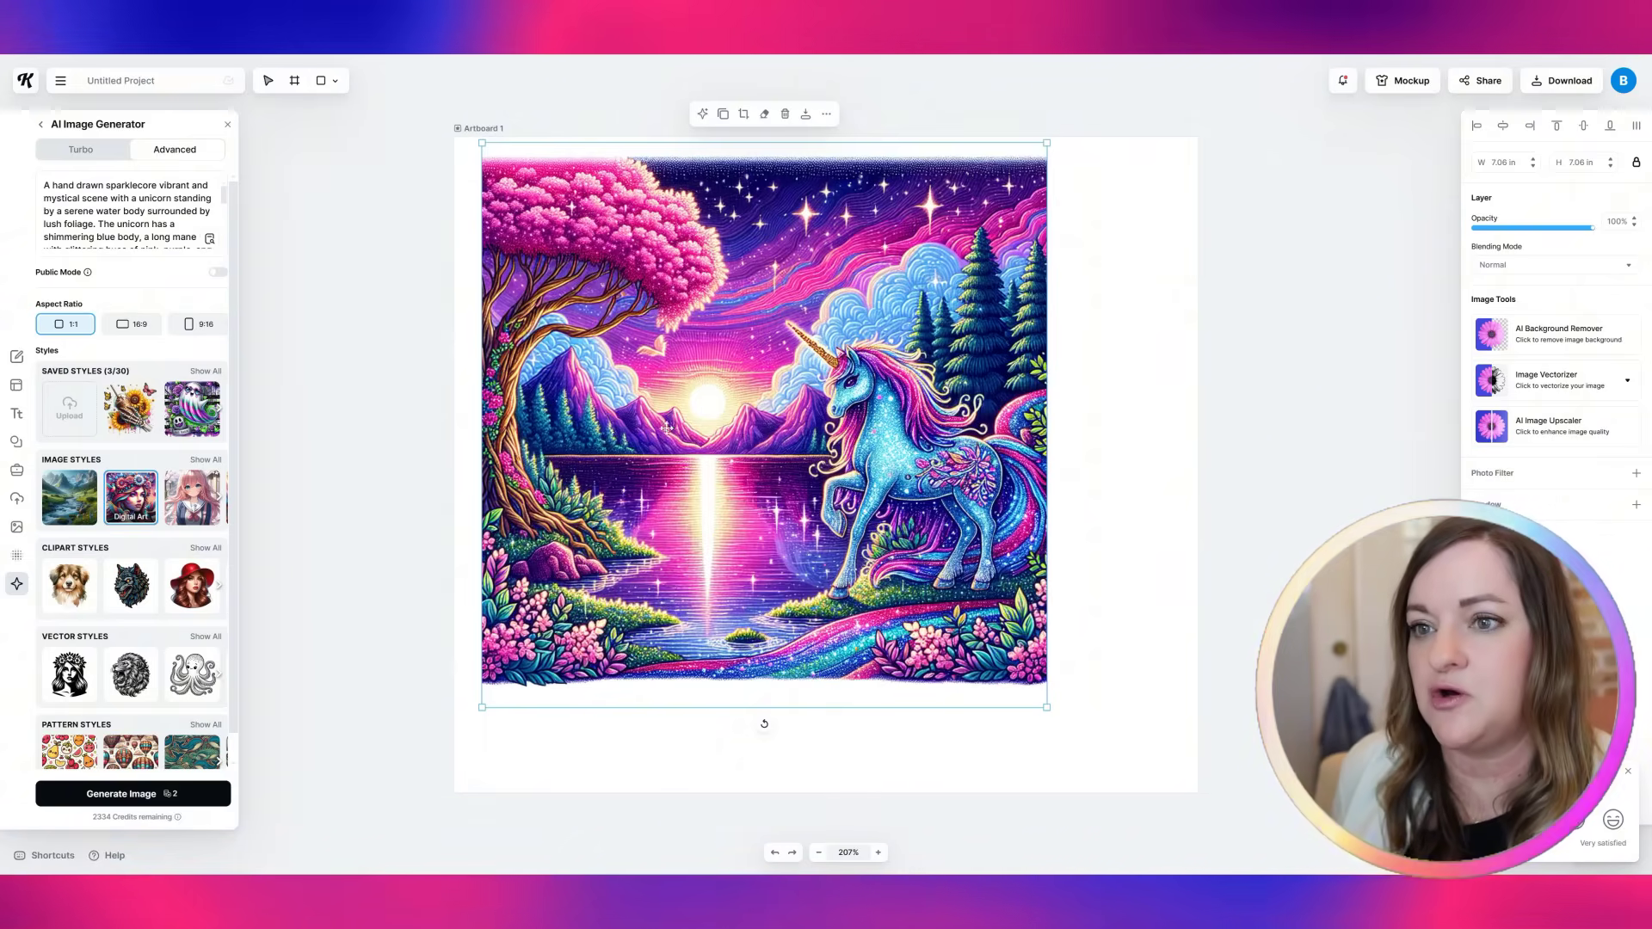
pyautogui.scroll(-3, 129, 215)
pyautogui.scroll(3, 129, 215)
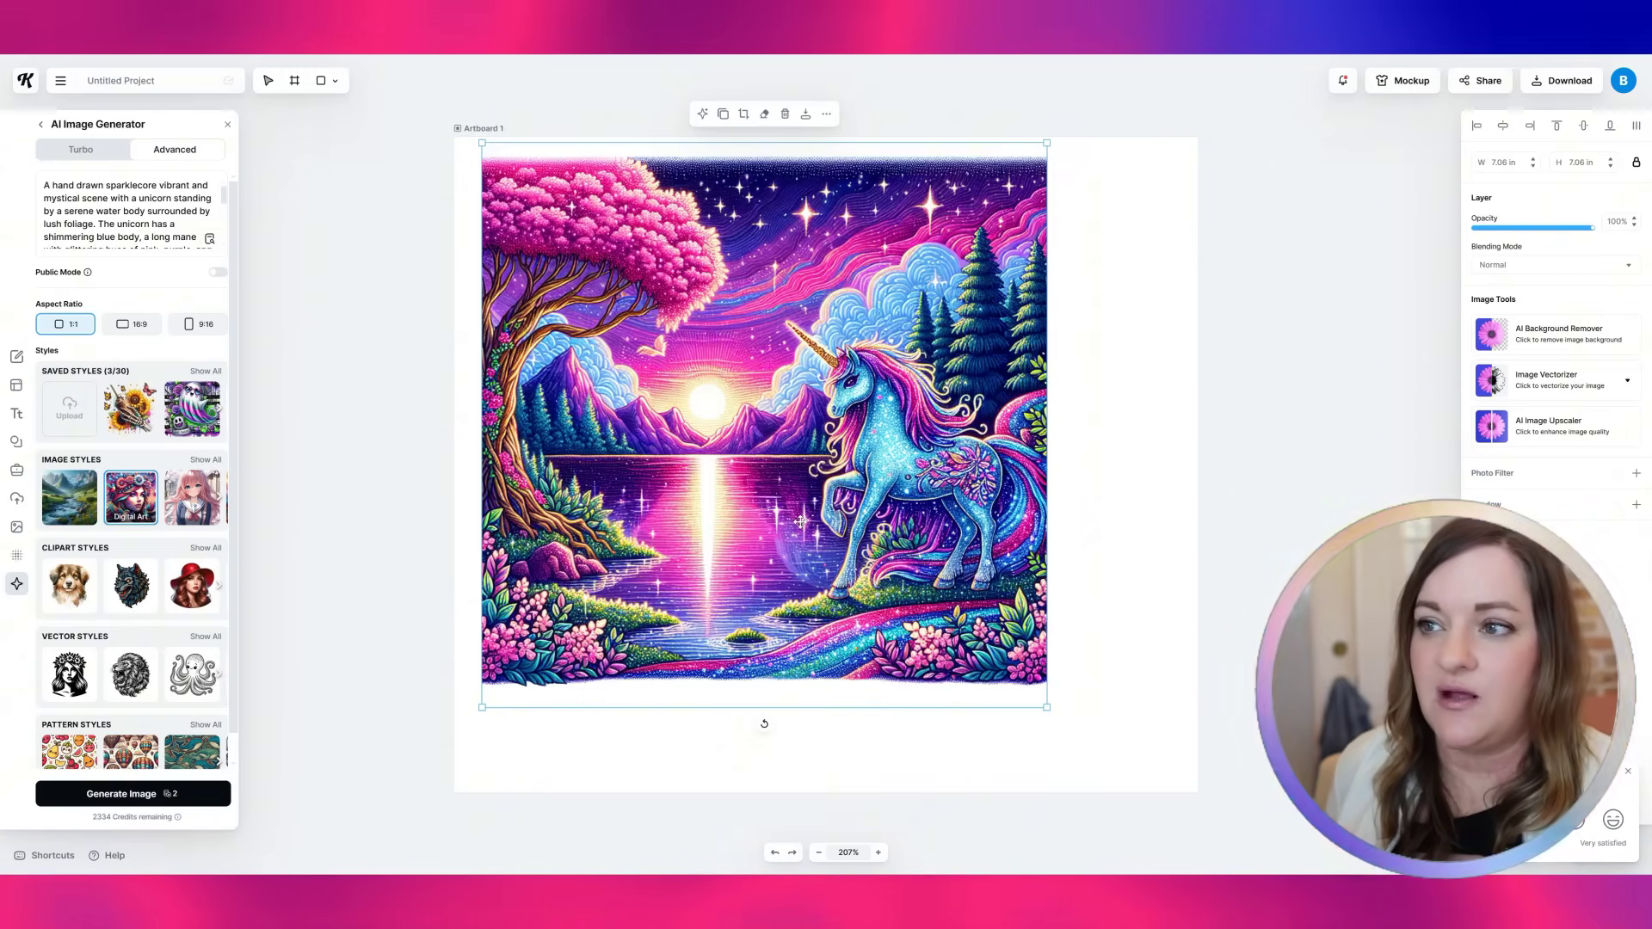
pyautogui.moveTo(805, 531); pyautogui.dragTo(780, 510)
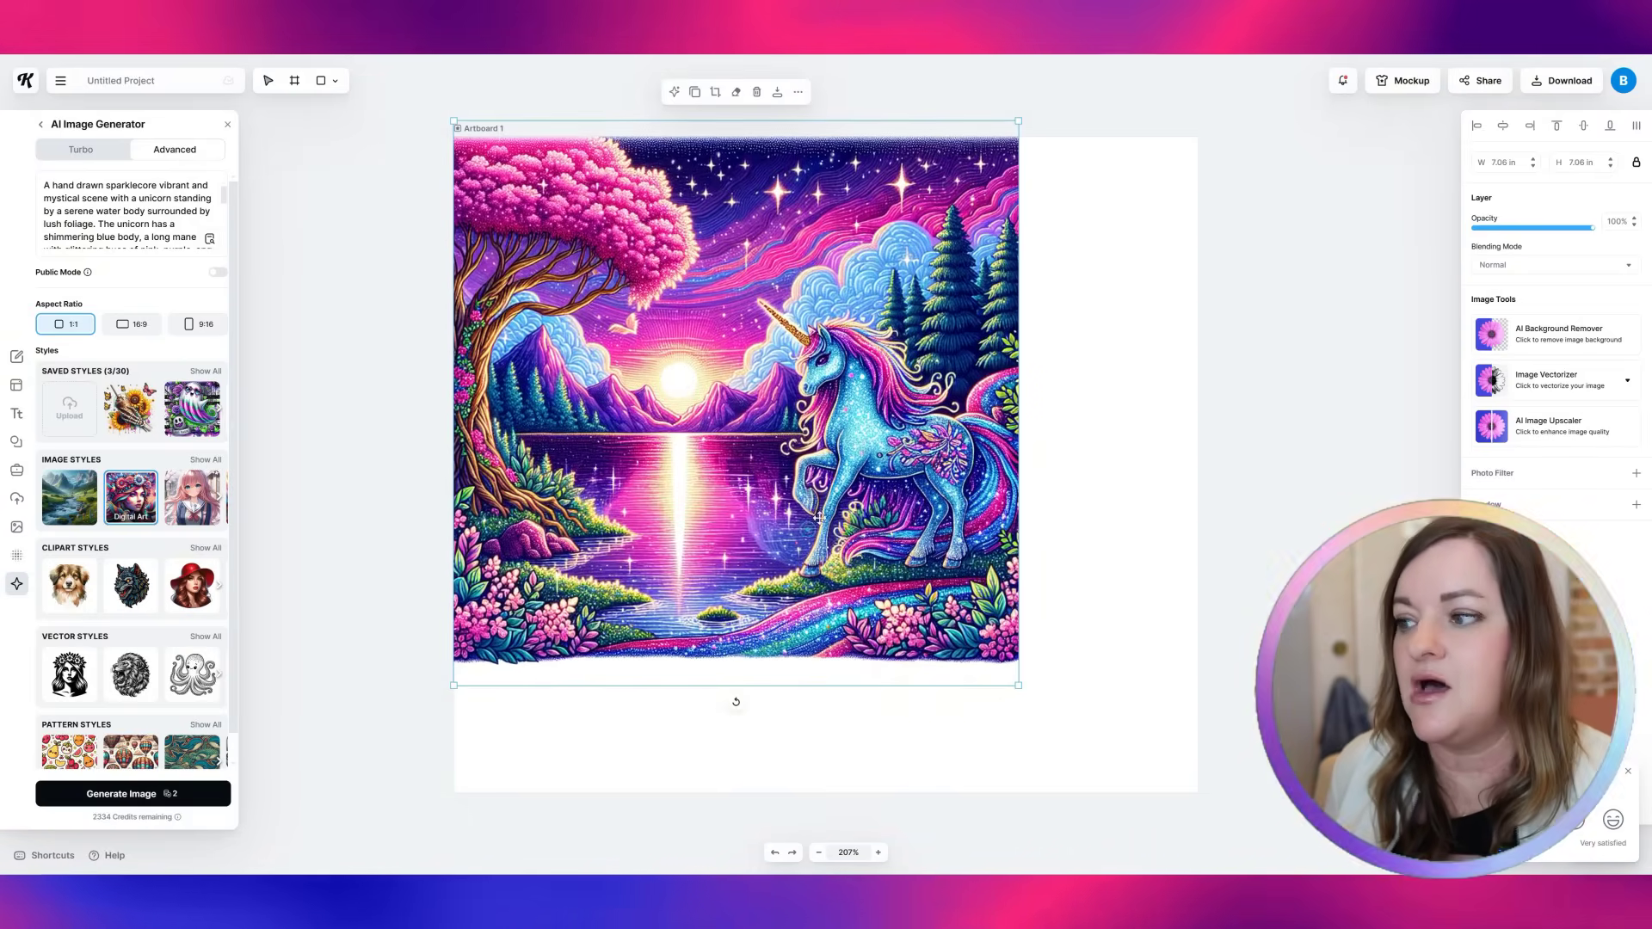
pyautogui.hotkey('ctrl', 'z')
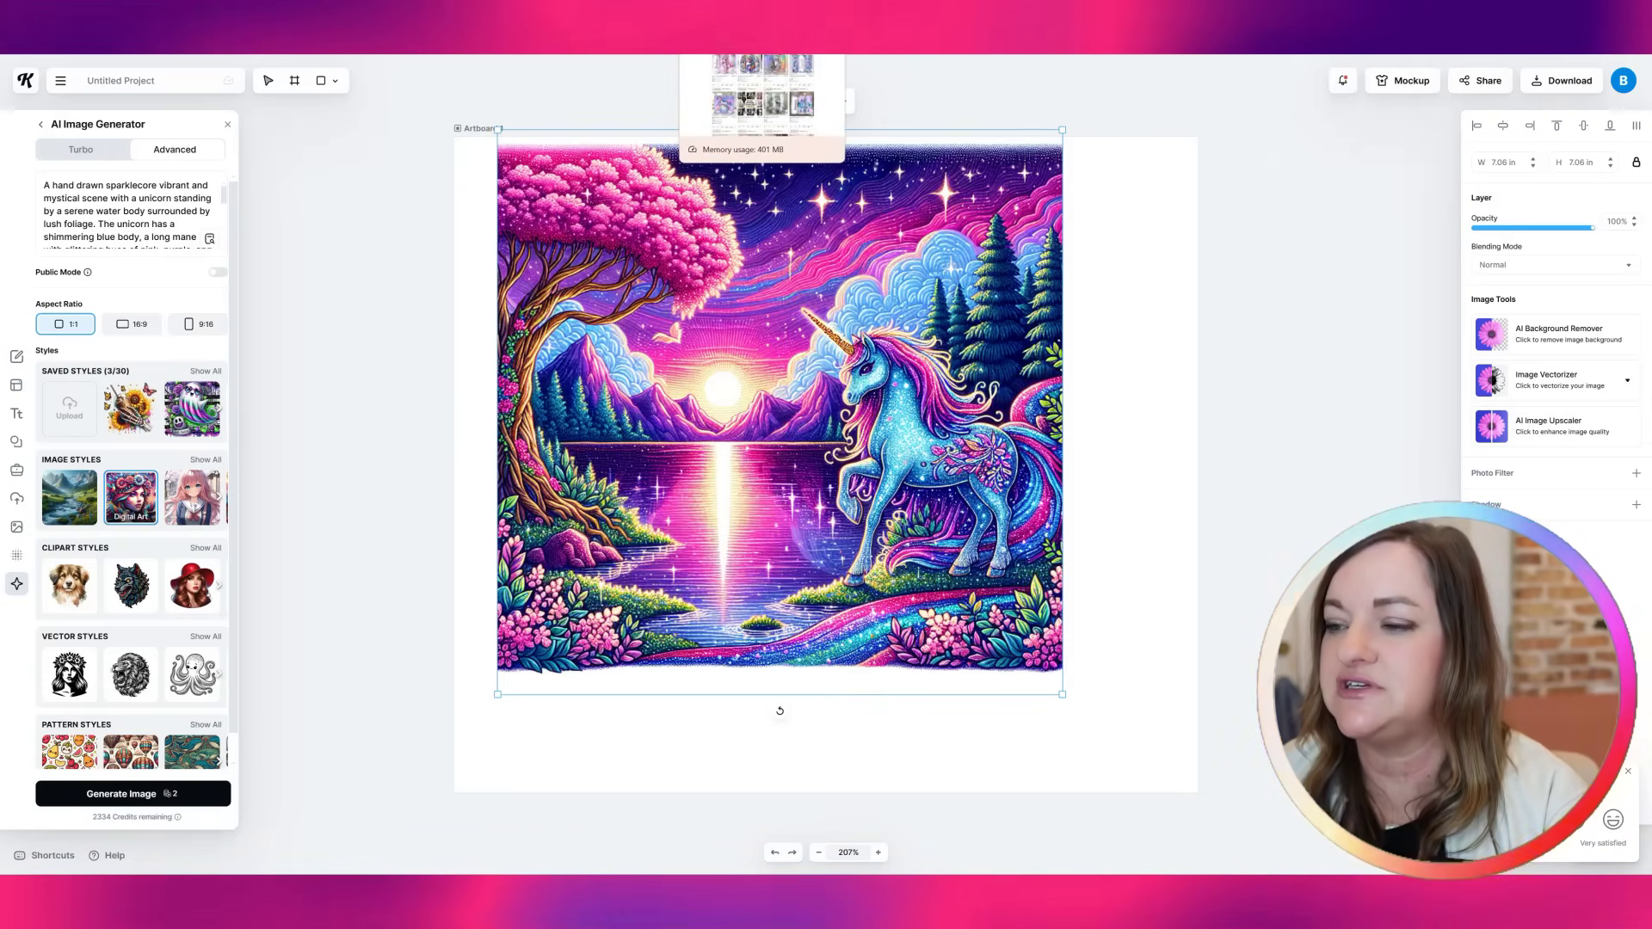
# Switch to the Etsy search results and compare the designs and sales figures of further unicorn tumbler wrap listings
pyautogui.click(723, 55)
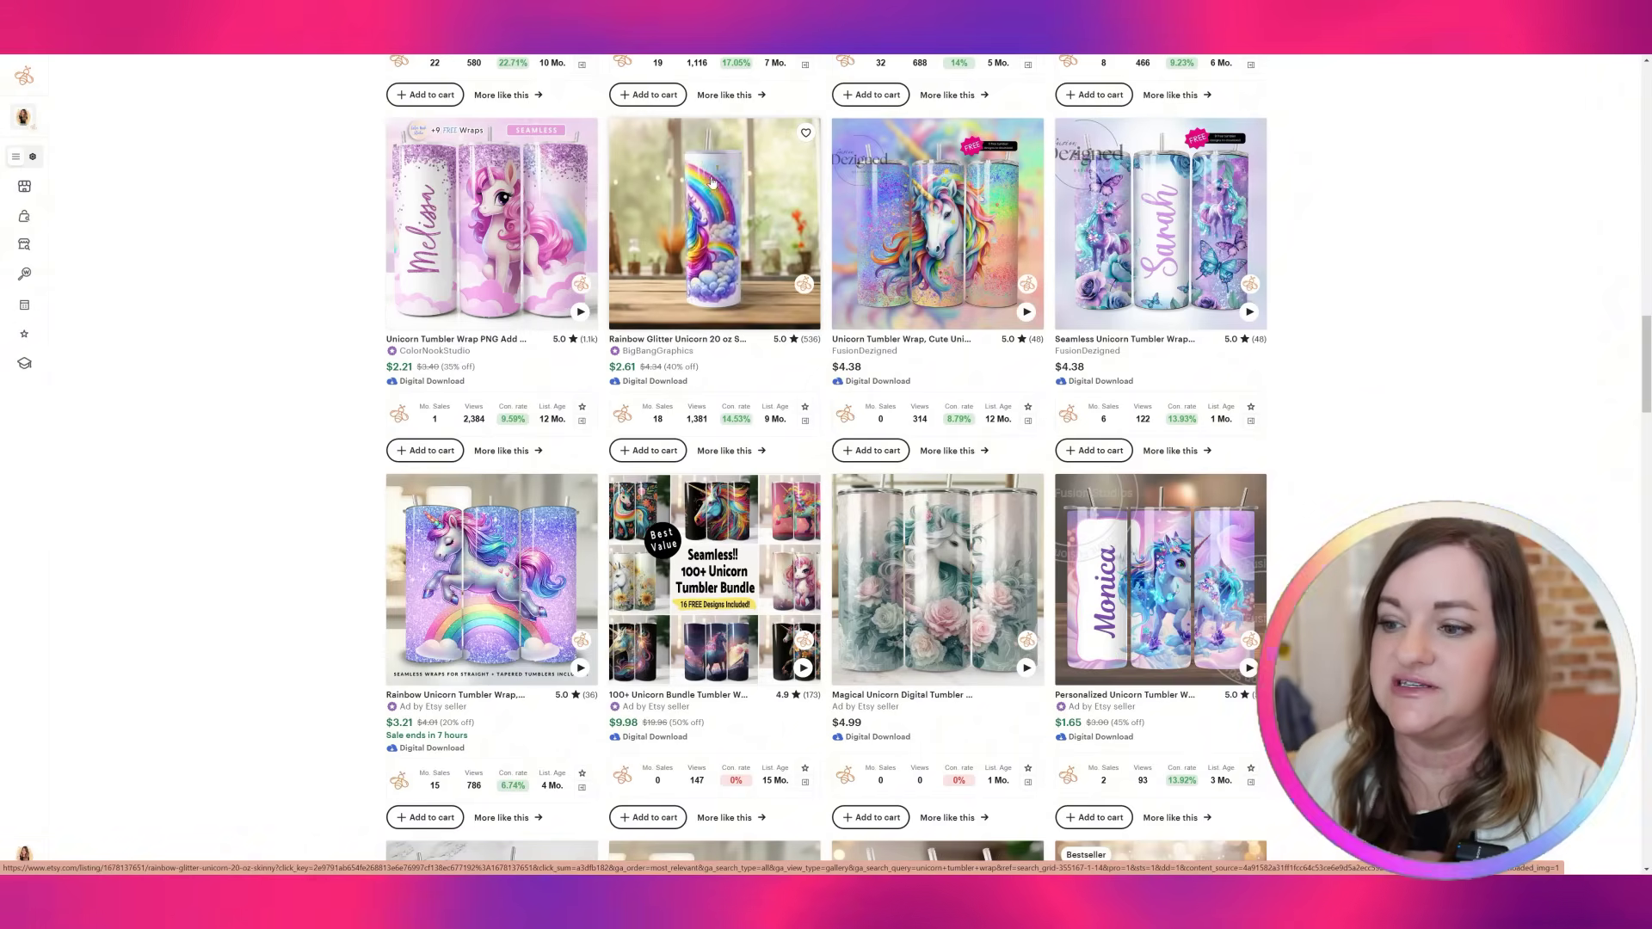
pyautogui.moveTo(436, 584)
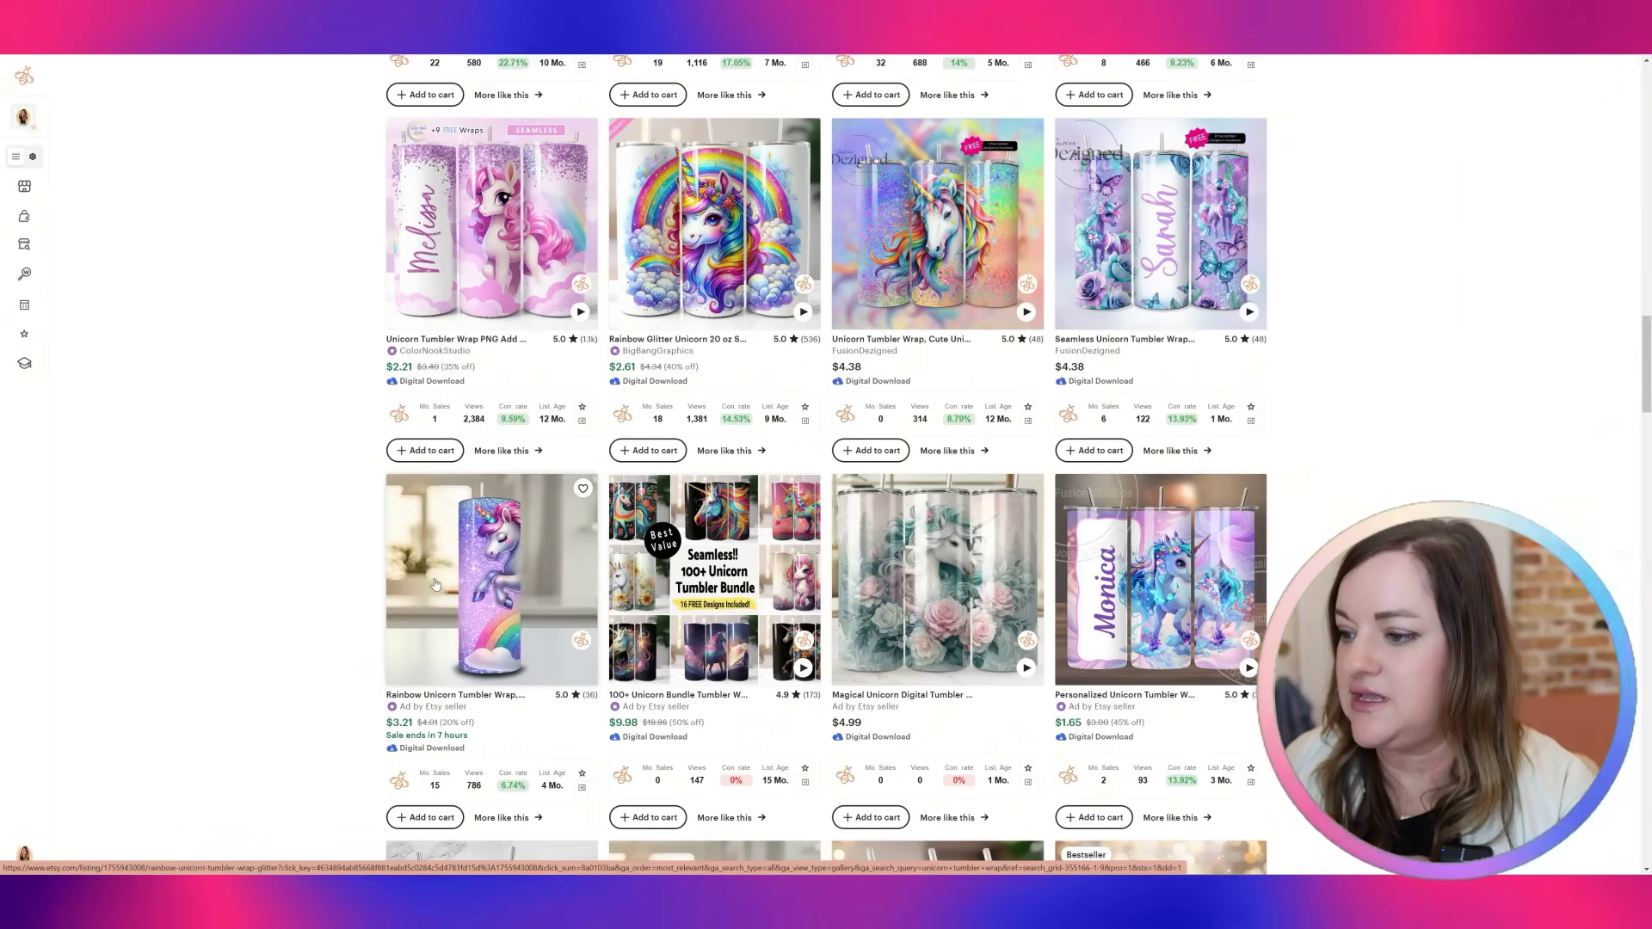
pyautogui.scroll(-10, 1229, 540)
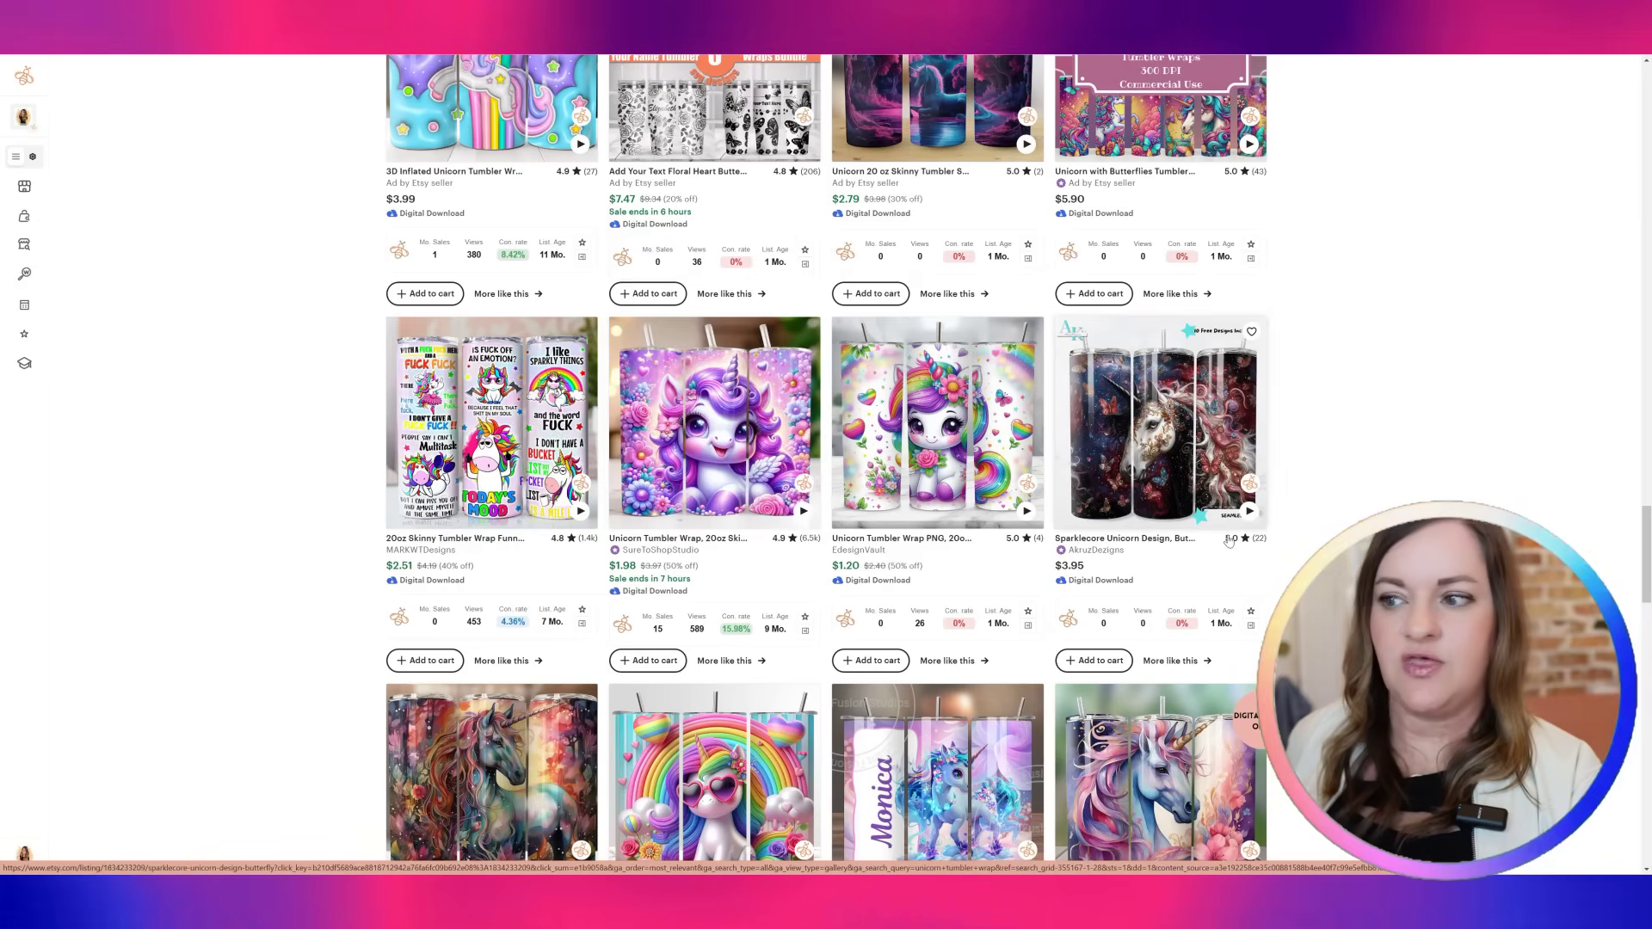
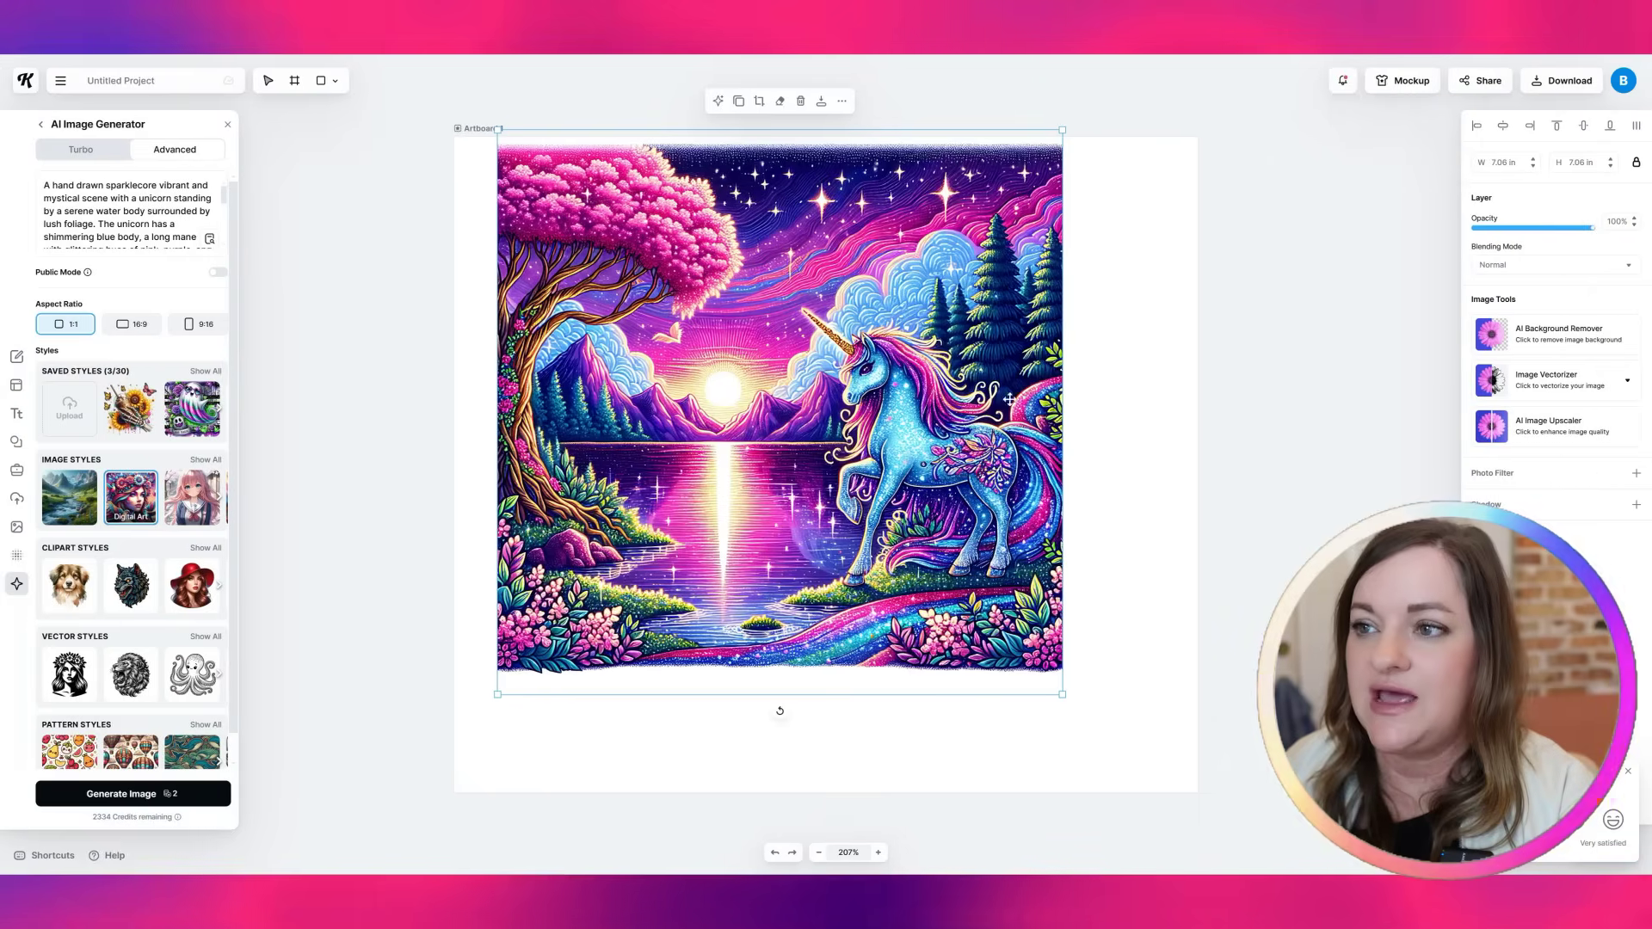
# In Kittl, align the unicorn image with the artboard's upper-left corner, enlarge it to 9.30 × 9.30 in, and shift it up to cover the artboard
pyautogui.moveTo(1009, 398); pyautogui.dragTo(936, 385)
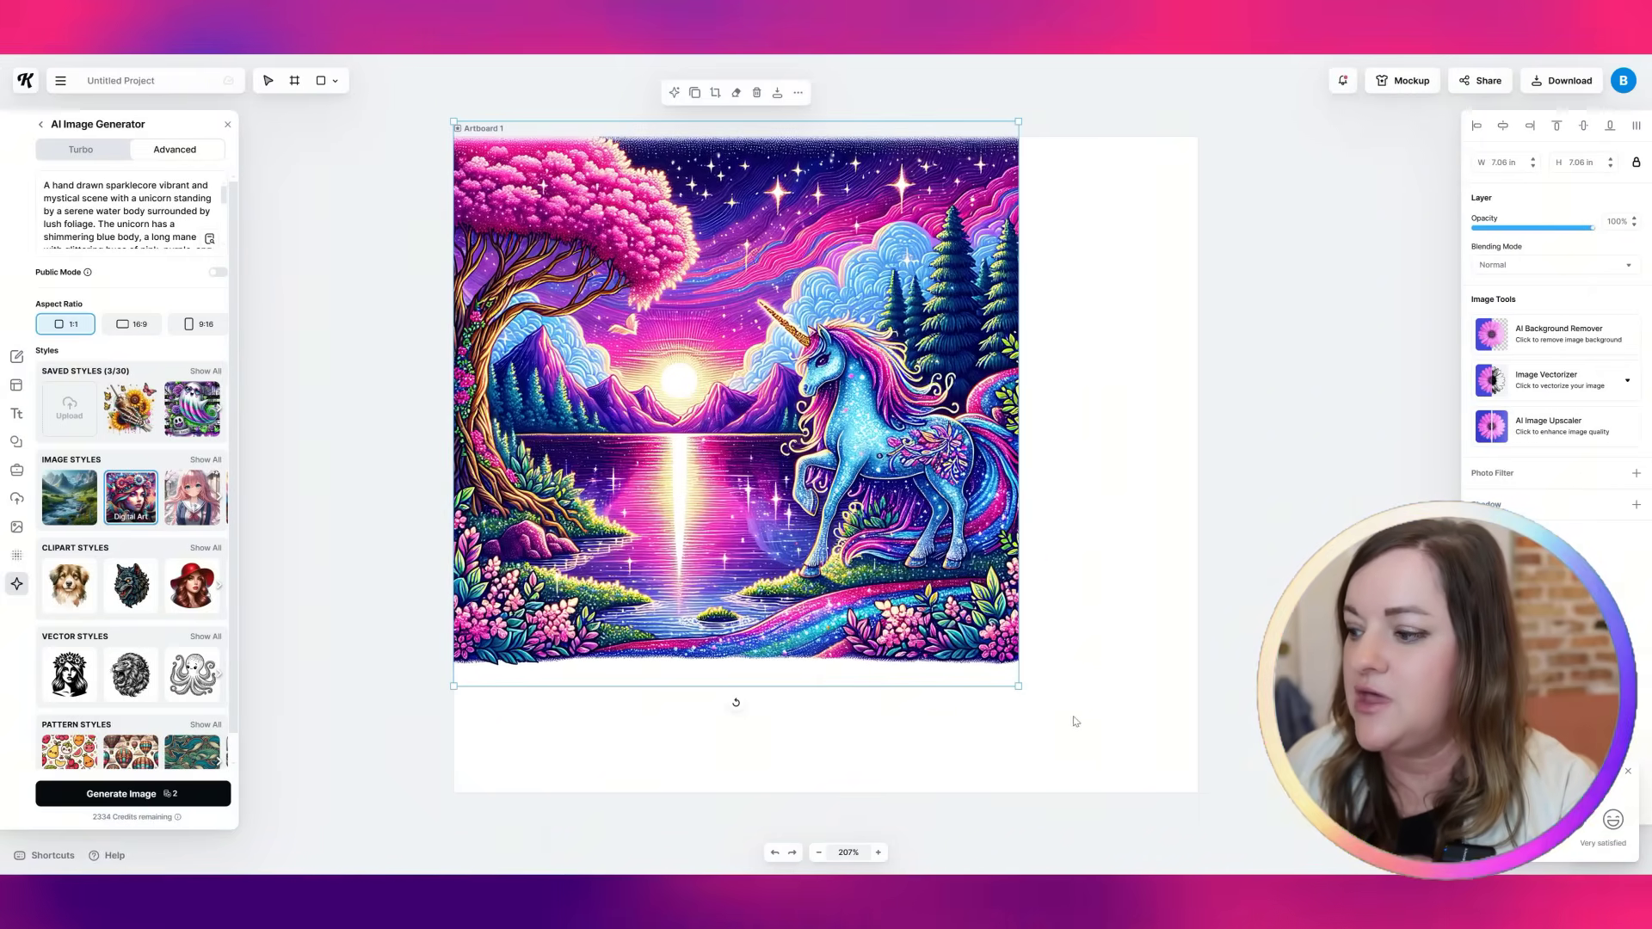
pyautogui.moveTo(1022, 687); pyautogui.dragTo(1270, 789)
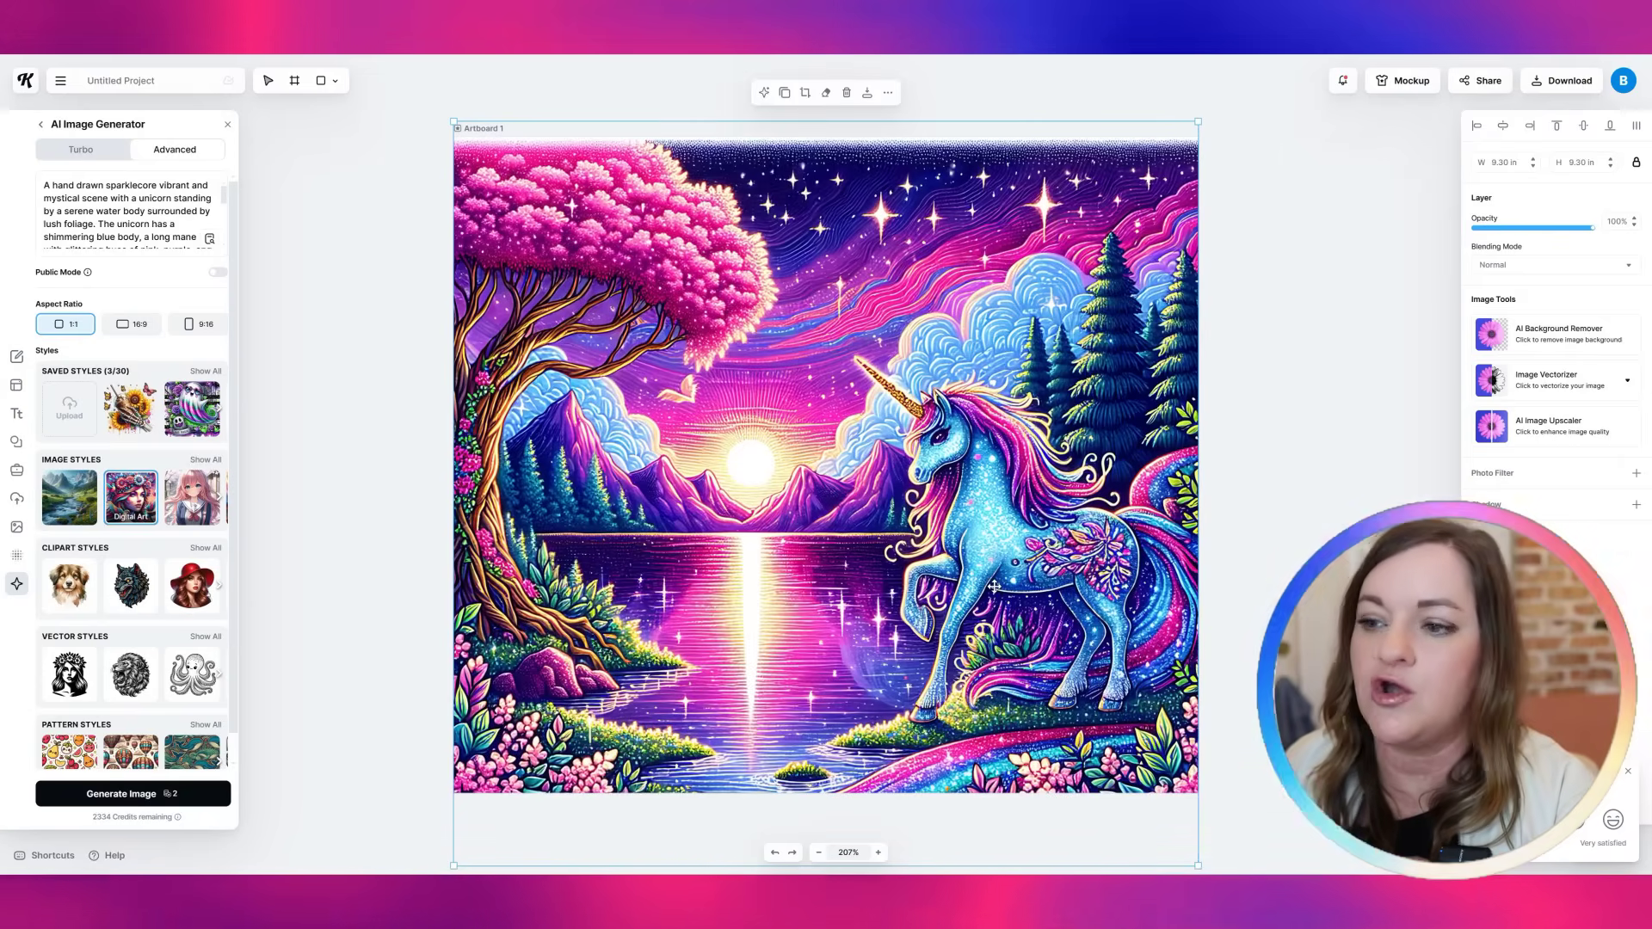
pyautogui.moveTo(997, 590); pyautogui.dragTo(994, 489)
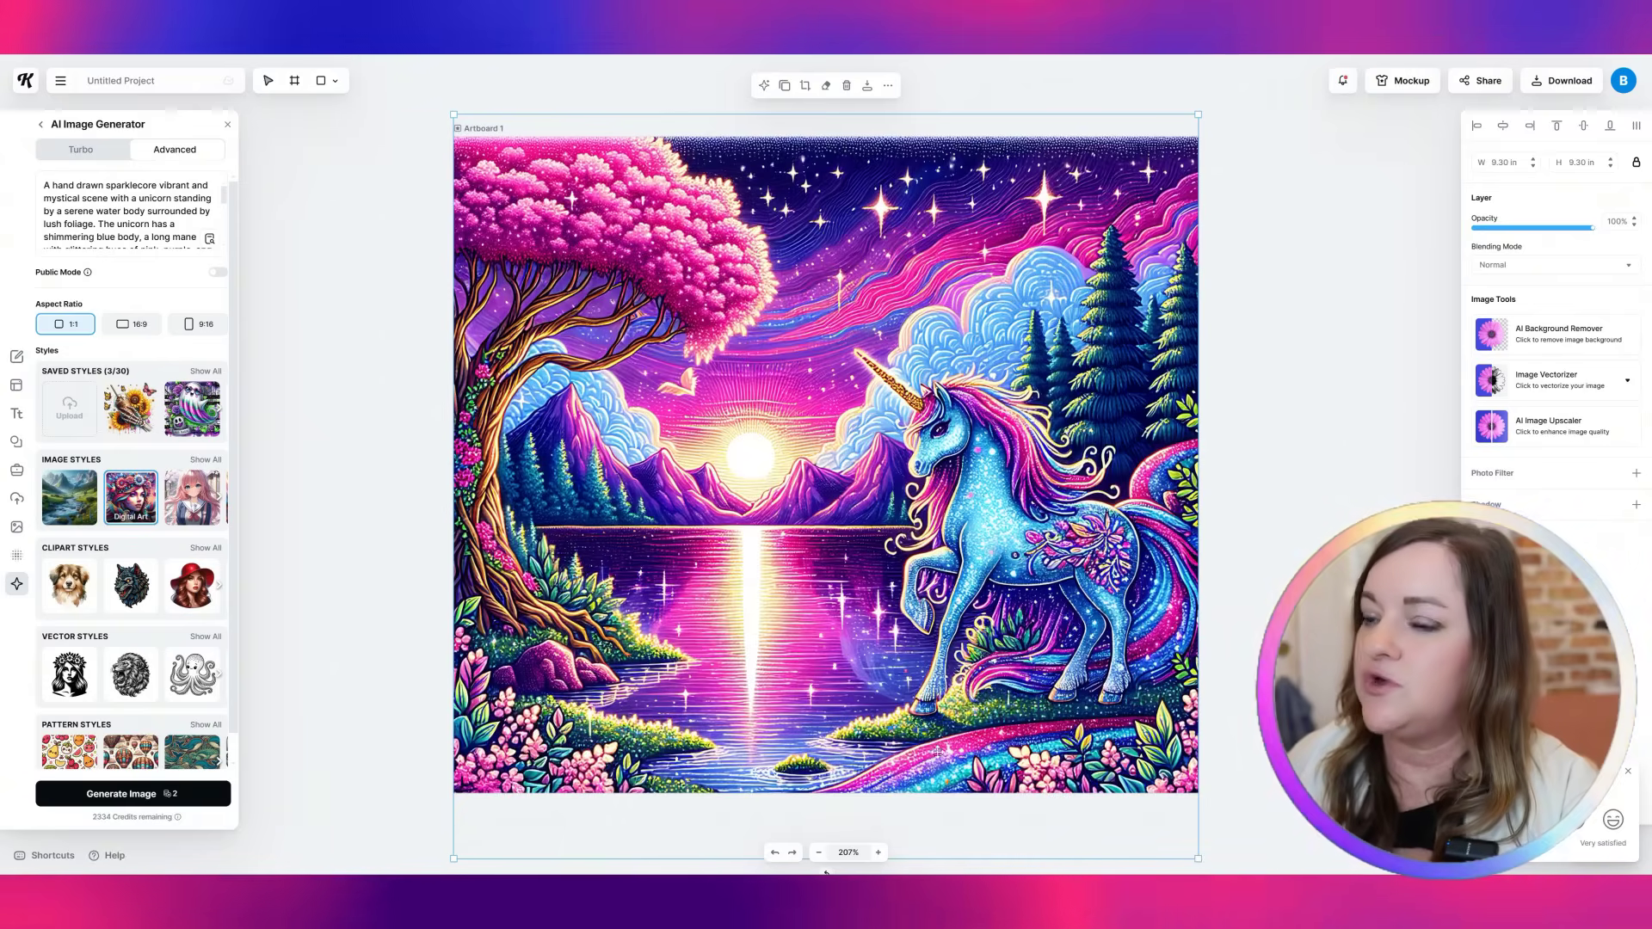
# Download Artboard 1 as a 9.30 × 8.20 in PNG at resolution 300 with Optimize Quality enabled
pyautogui.click(1567, 81)
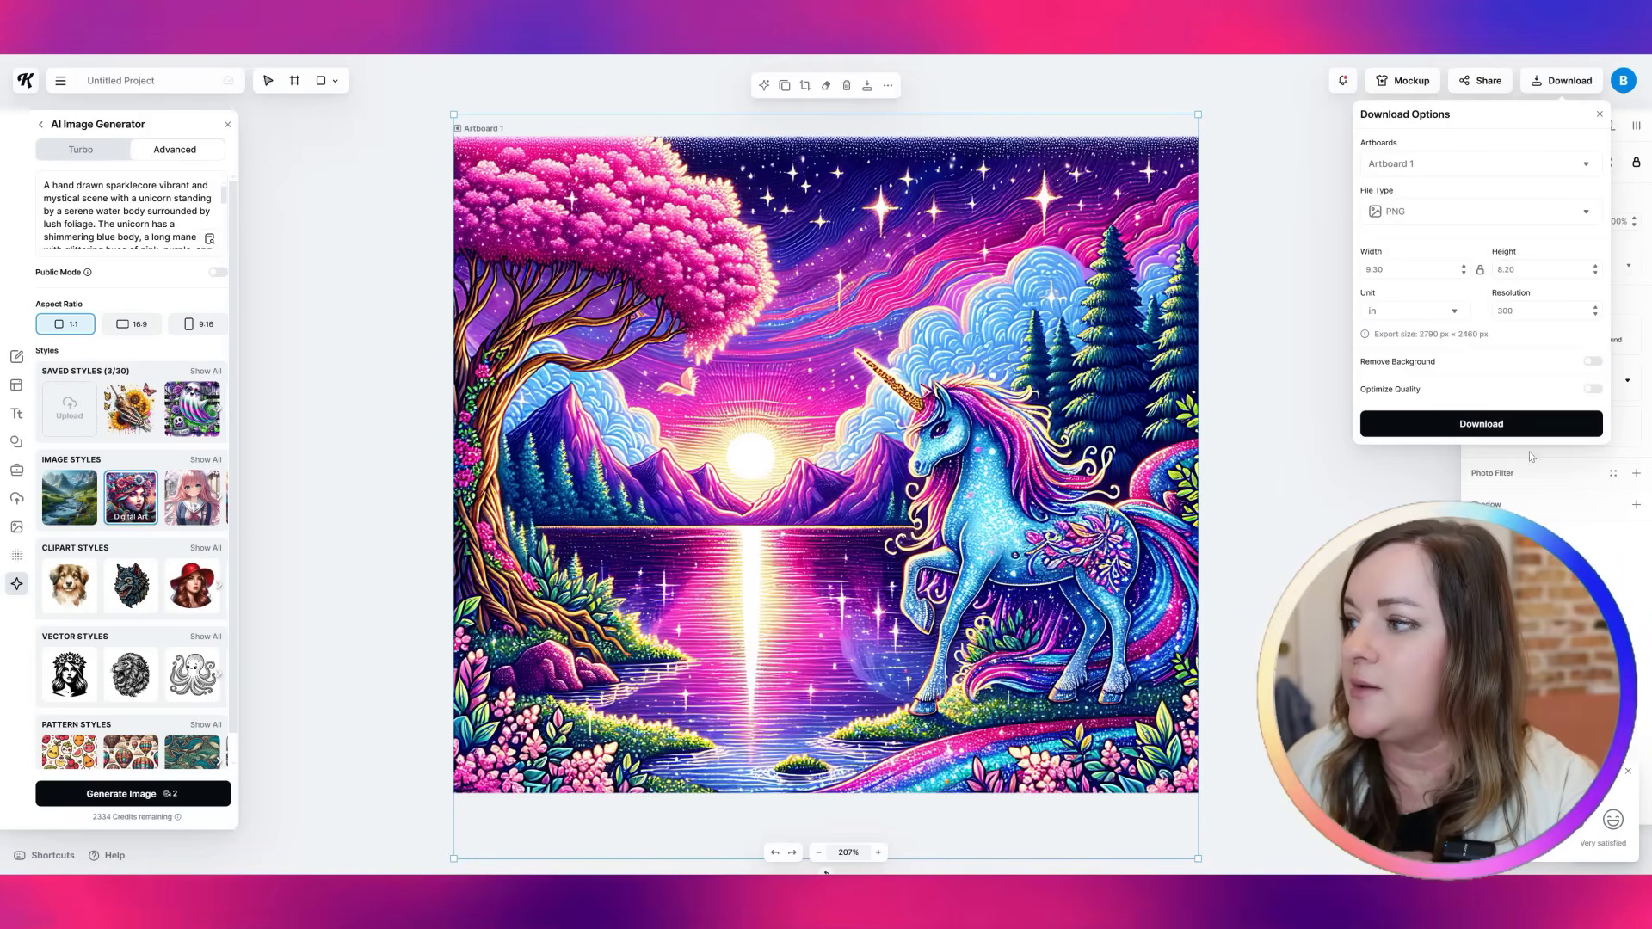
pyautogui.click(1593, 388)
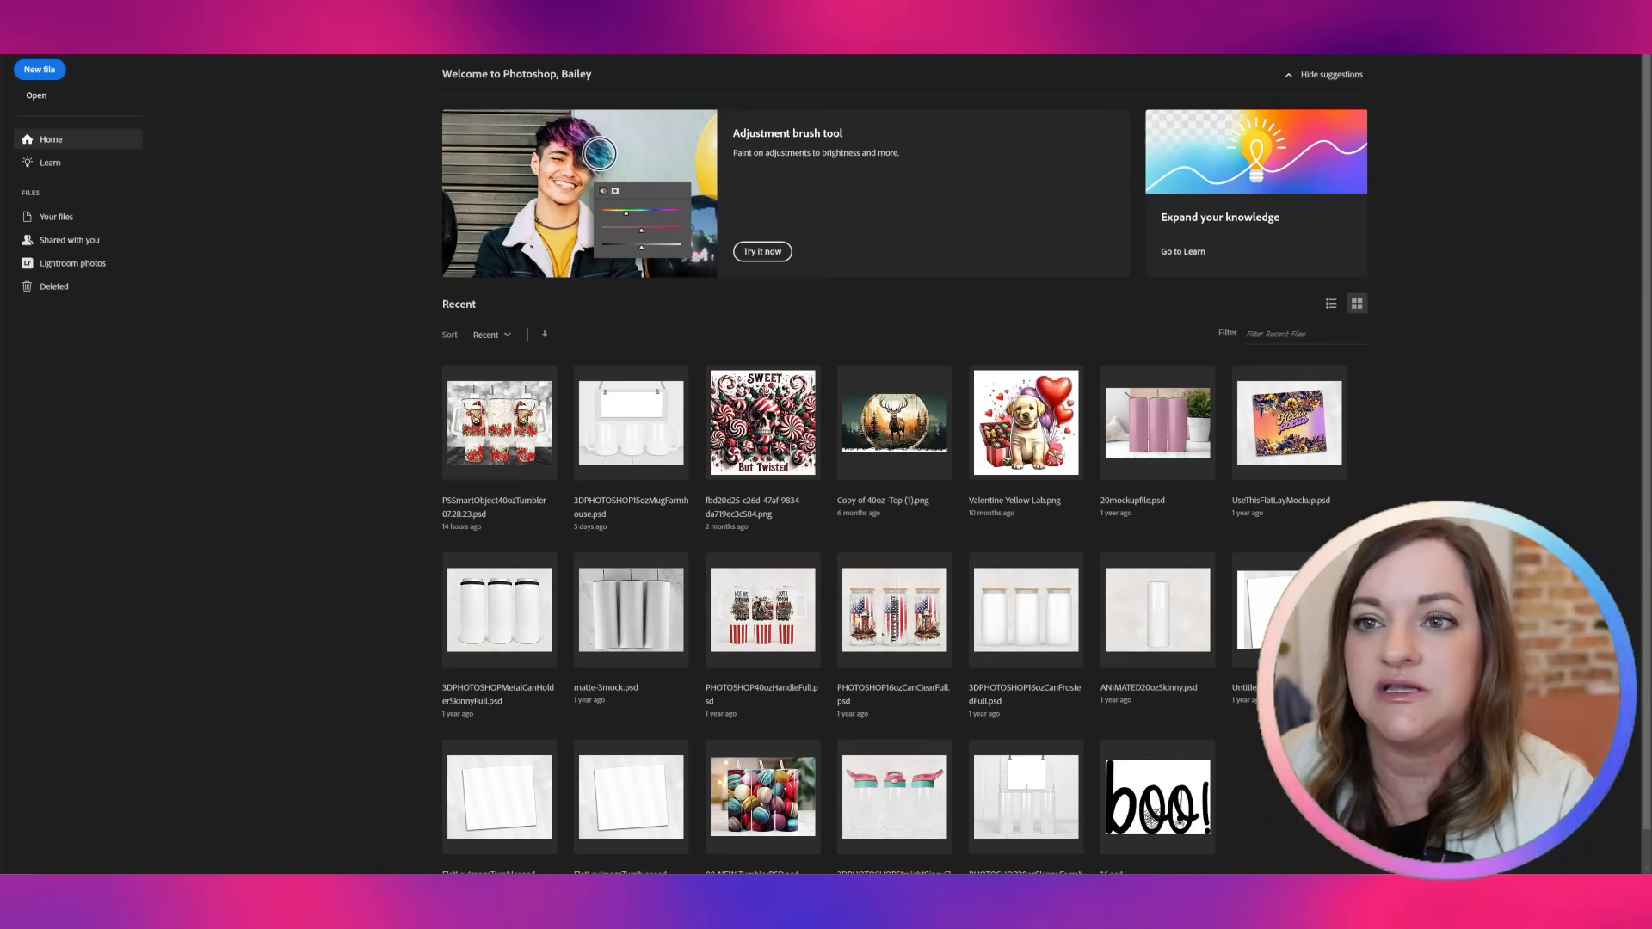
# In Photoshop, create a 9.3 × 8.2 in document at 300 ppi from the 20 oz preset and place Untitled Project (25).png from Downloads
pyautogui.click(33, 70)
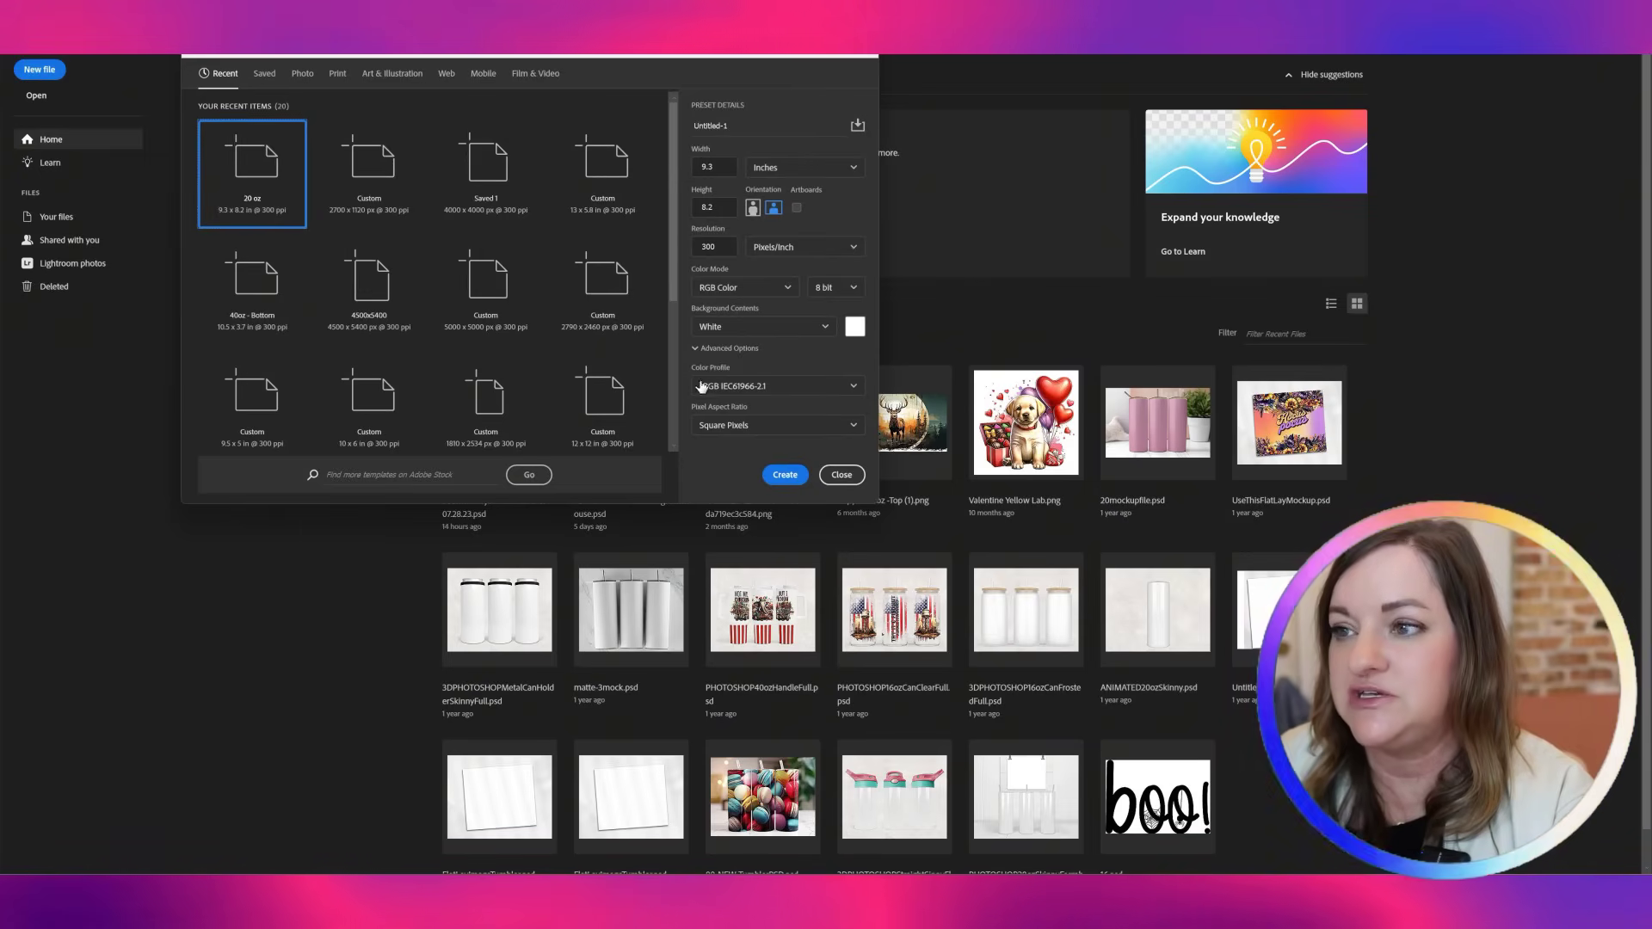
pyautogui.click(784, 474)
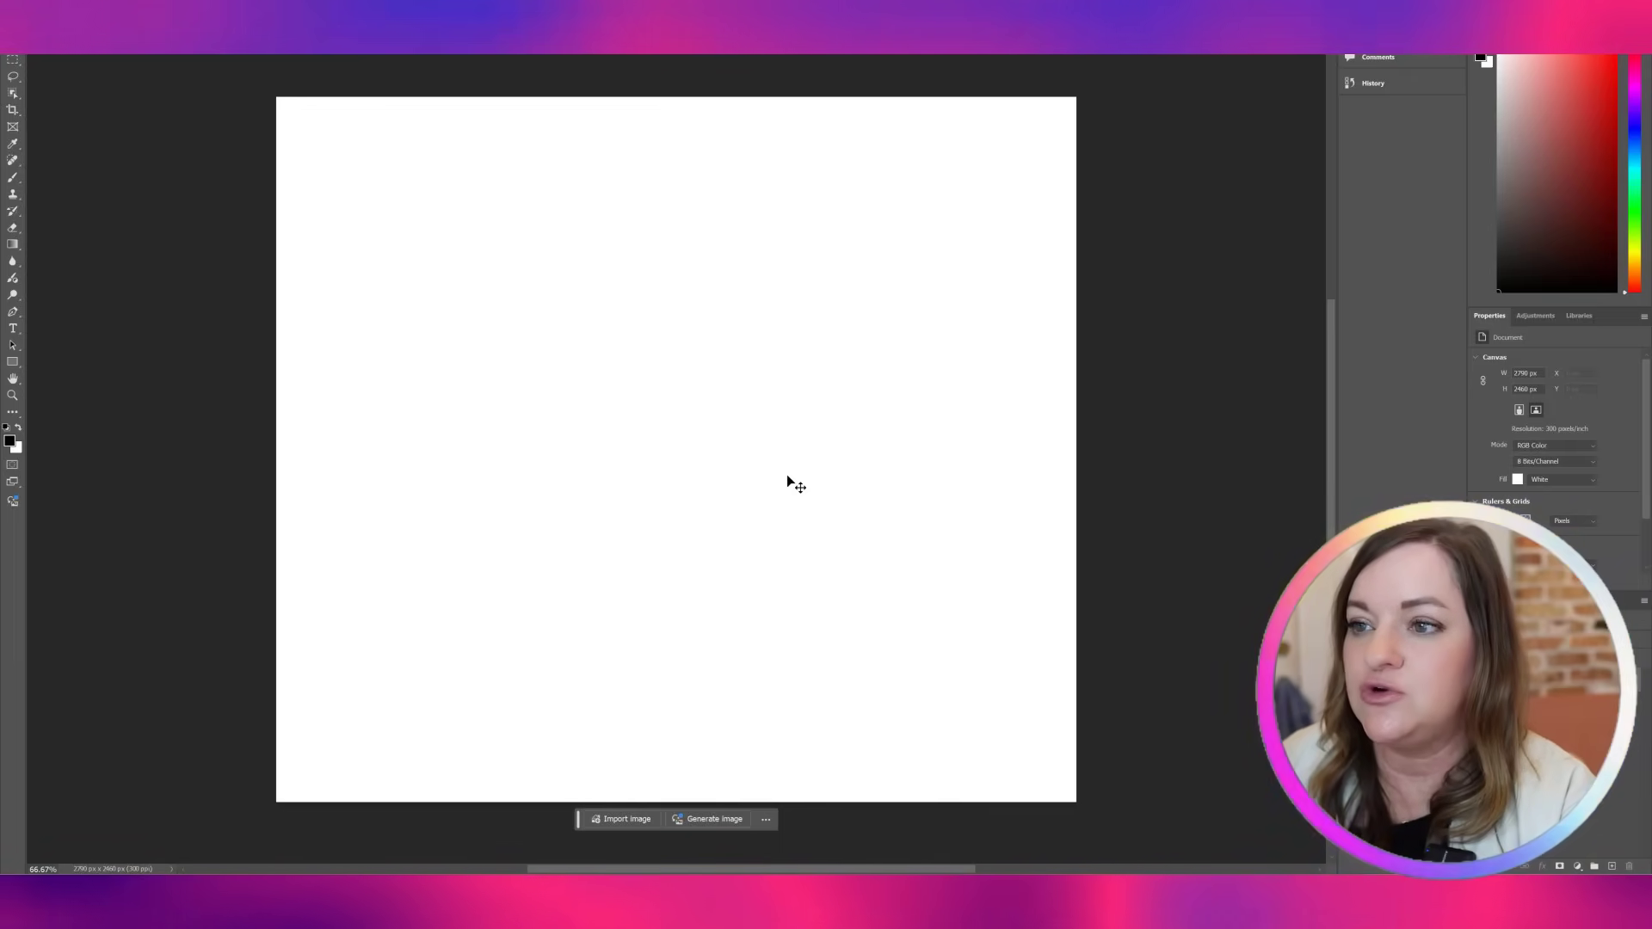
pyautogui.click(697, 895)
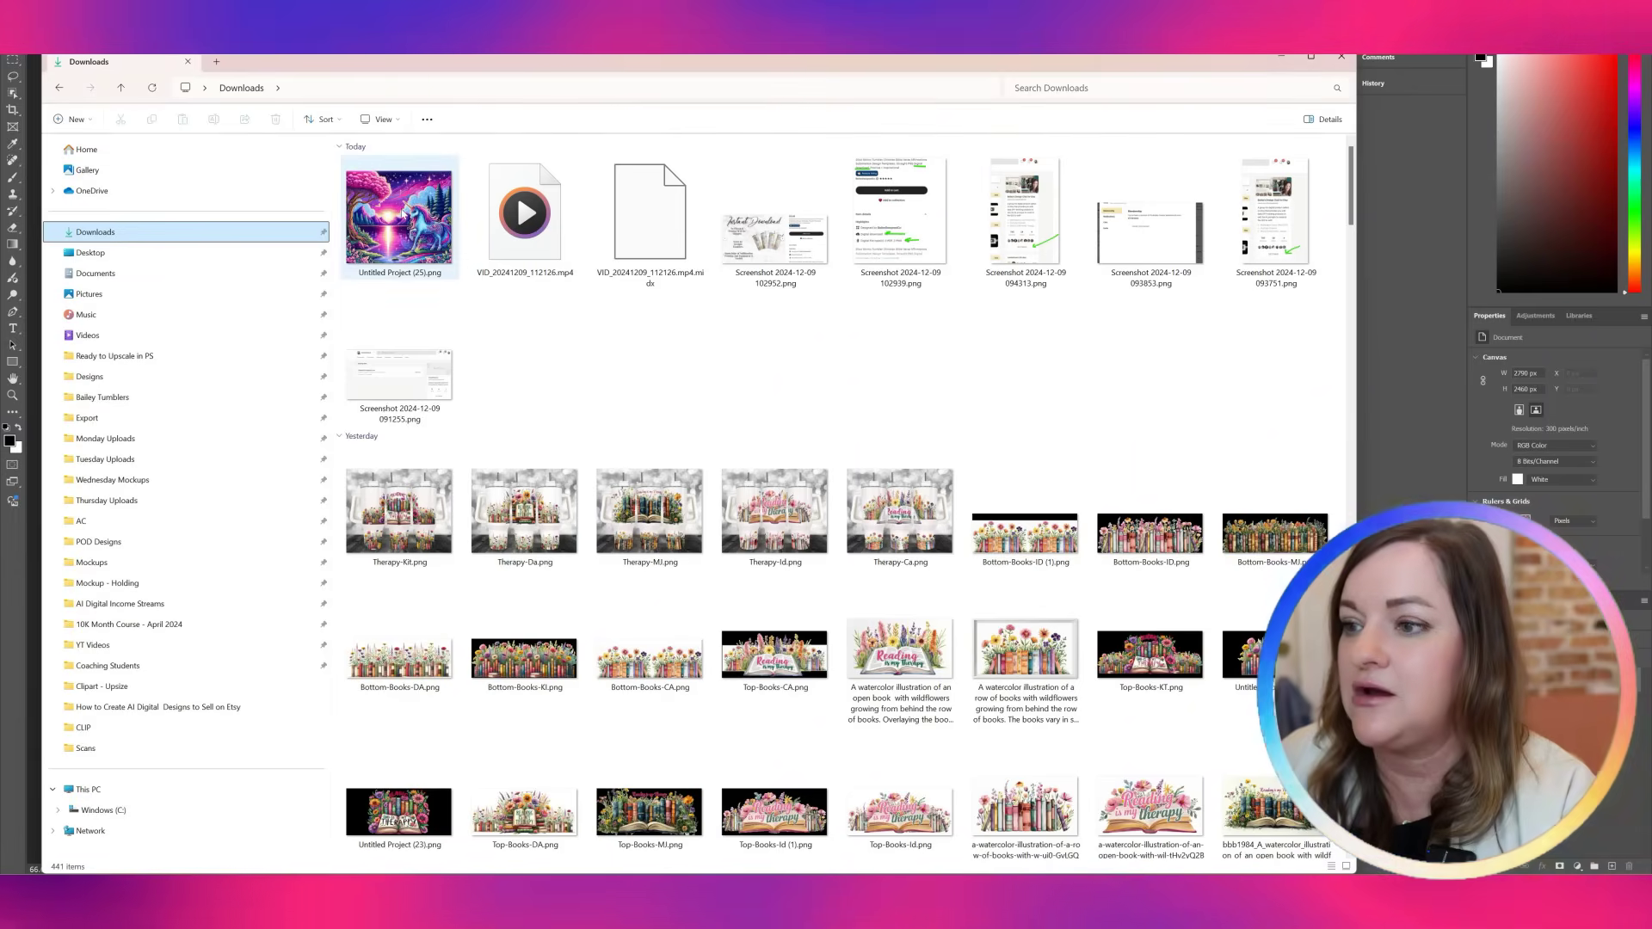
pyautogui.moveTo(403, 214); pyautogui.dragTo(1086, 234)
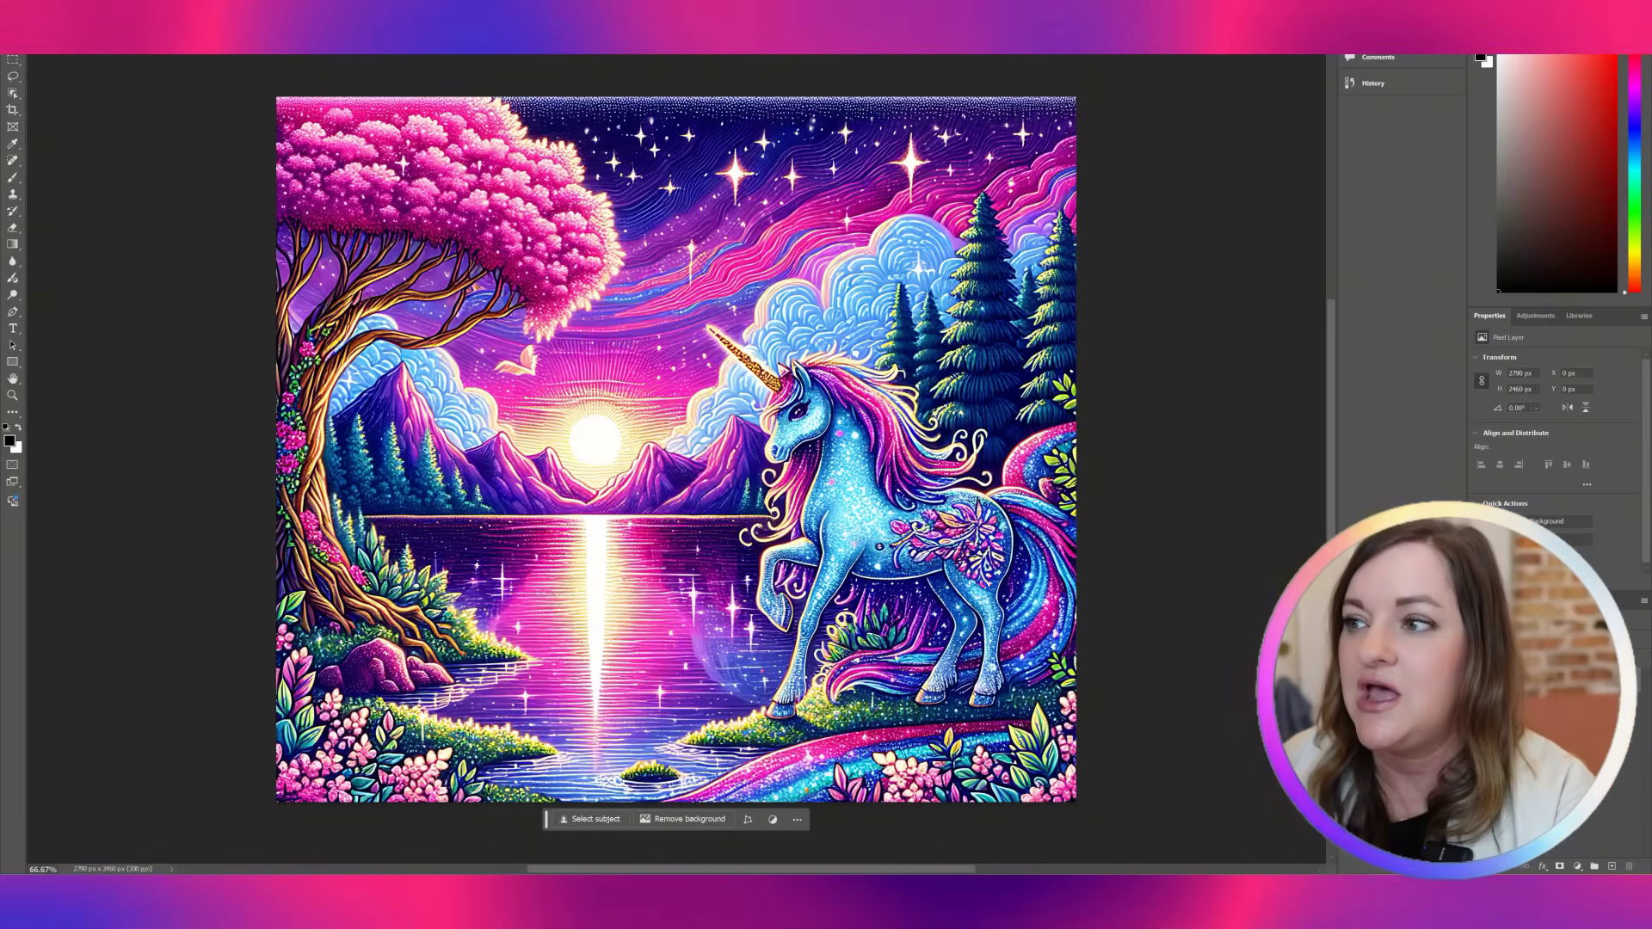
# Offset the artwork left by half the canvas to X -1395 px and fill the empty right half with a copy at X 1395 px
pyautogui.moveTo(736, 271); pyautogui.dragTo(342, 266)
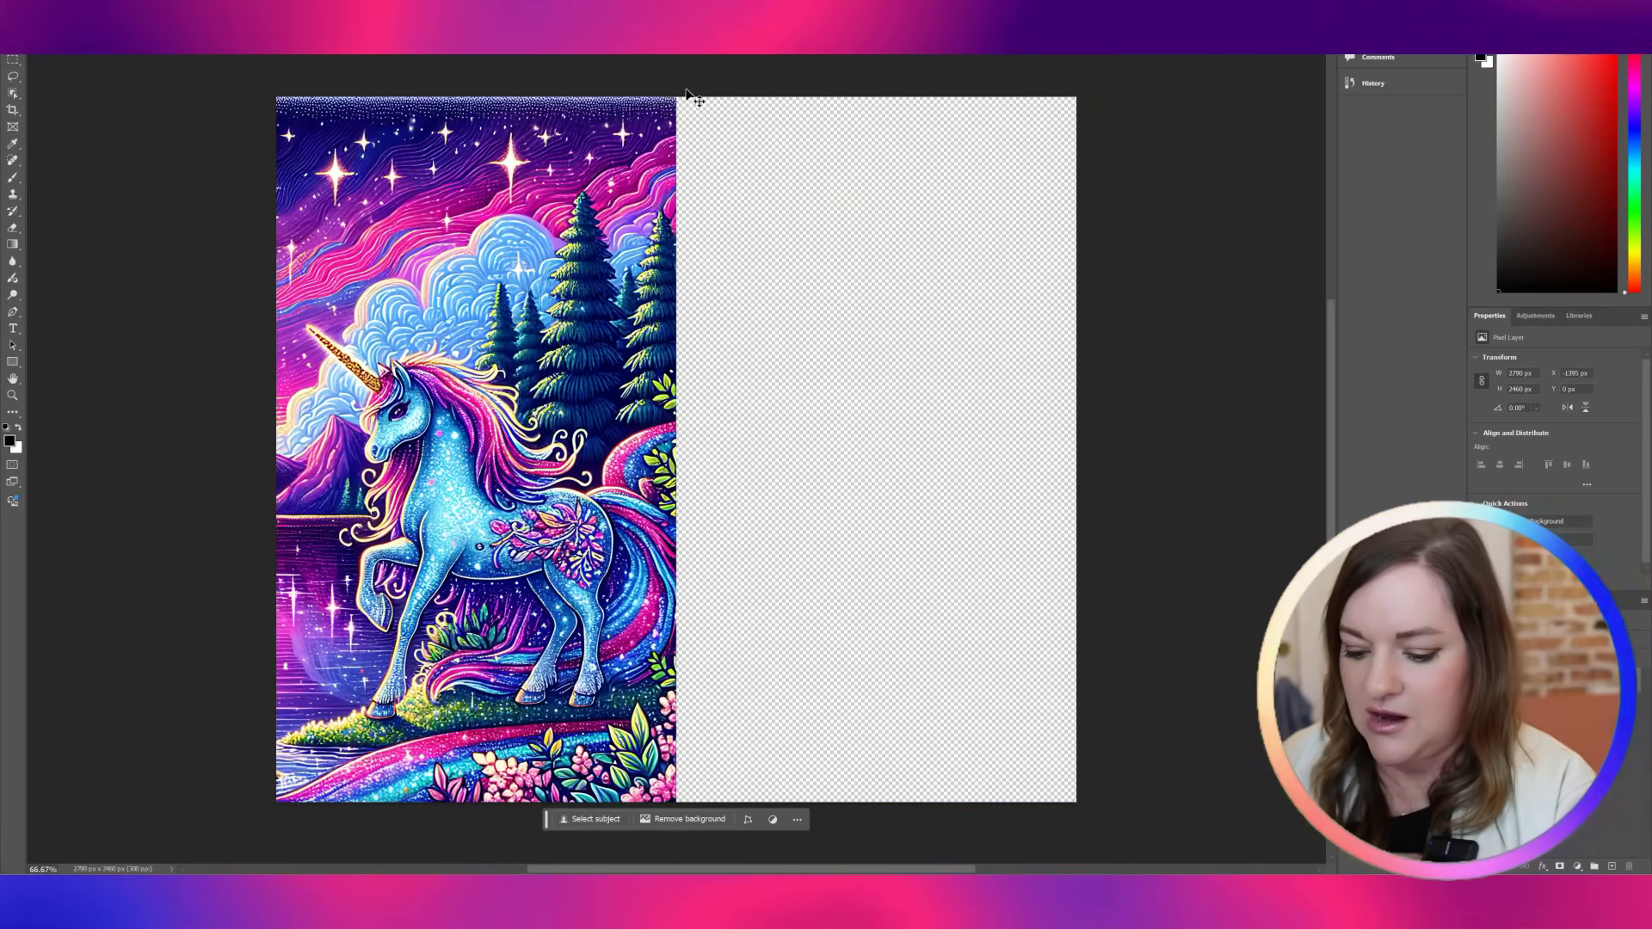
pyautogui.moveTo(682, 309); pyautogui.dragTo(964, 250)
pyautogui.hotkey('ctrl', 'z')
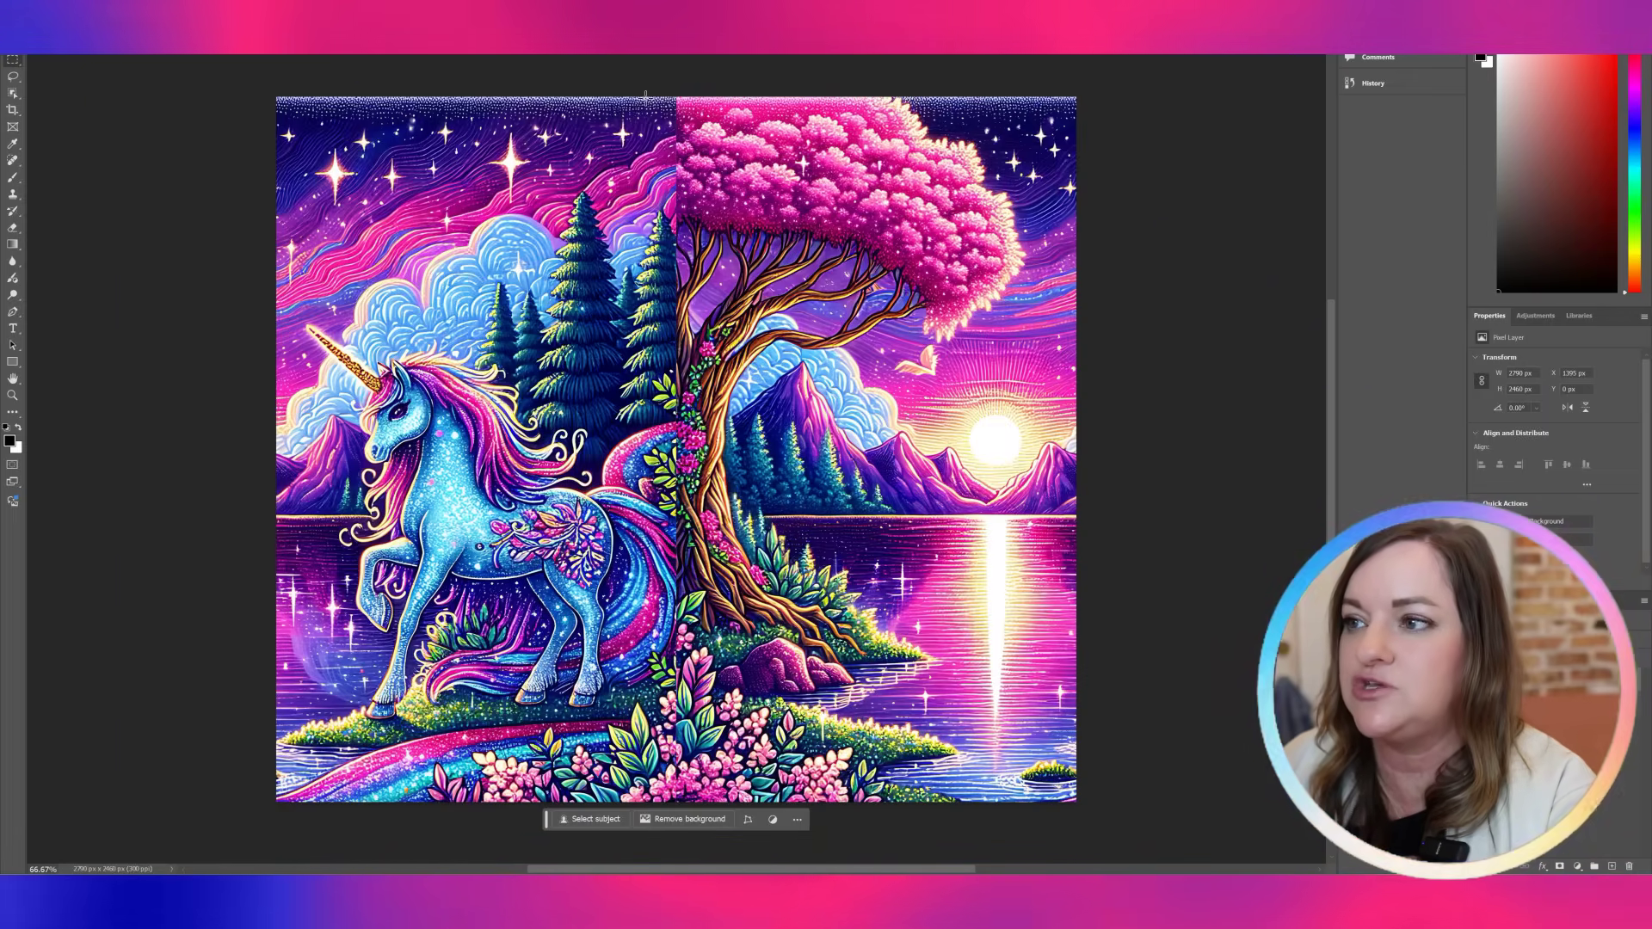
# Select a full-height strip about 143 px wide over the centre seam and run Generative Fill without a prompt
pyautogui.moveTo(620, 86); pyautogui.dragTo(693, 666)
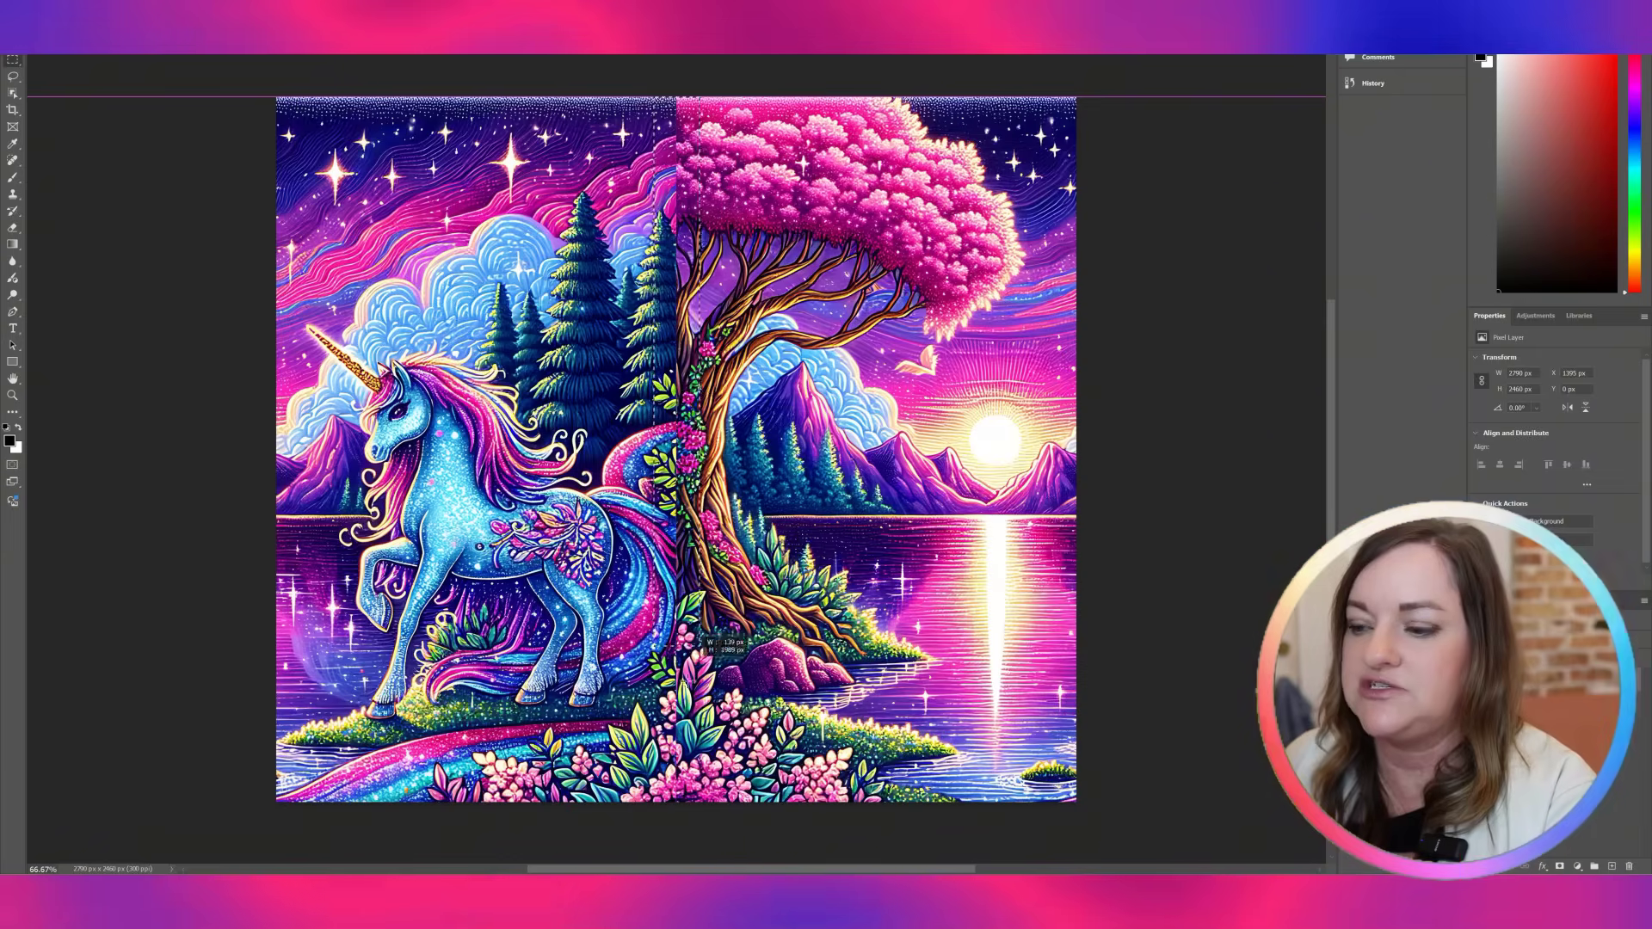
pyautogui.moveTo(694, 800); pyautogui.dragTo(695, 806)
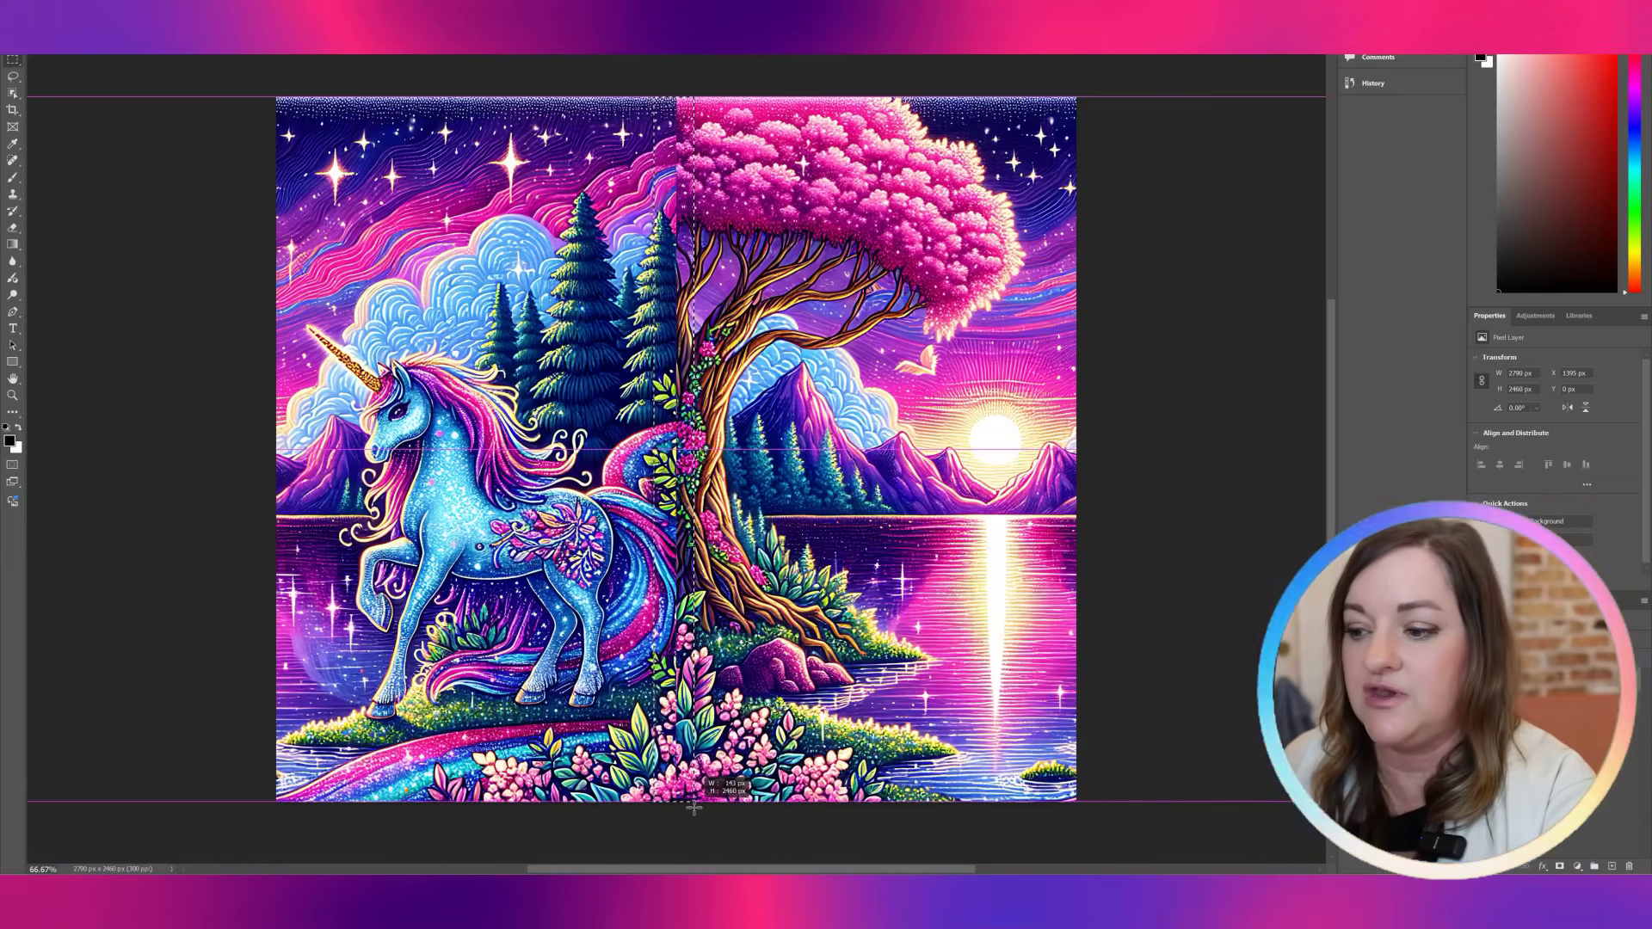
pyautogui.moveTo(694, 807); pyautogui.dragTo(693, 807)
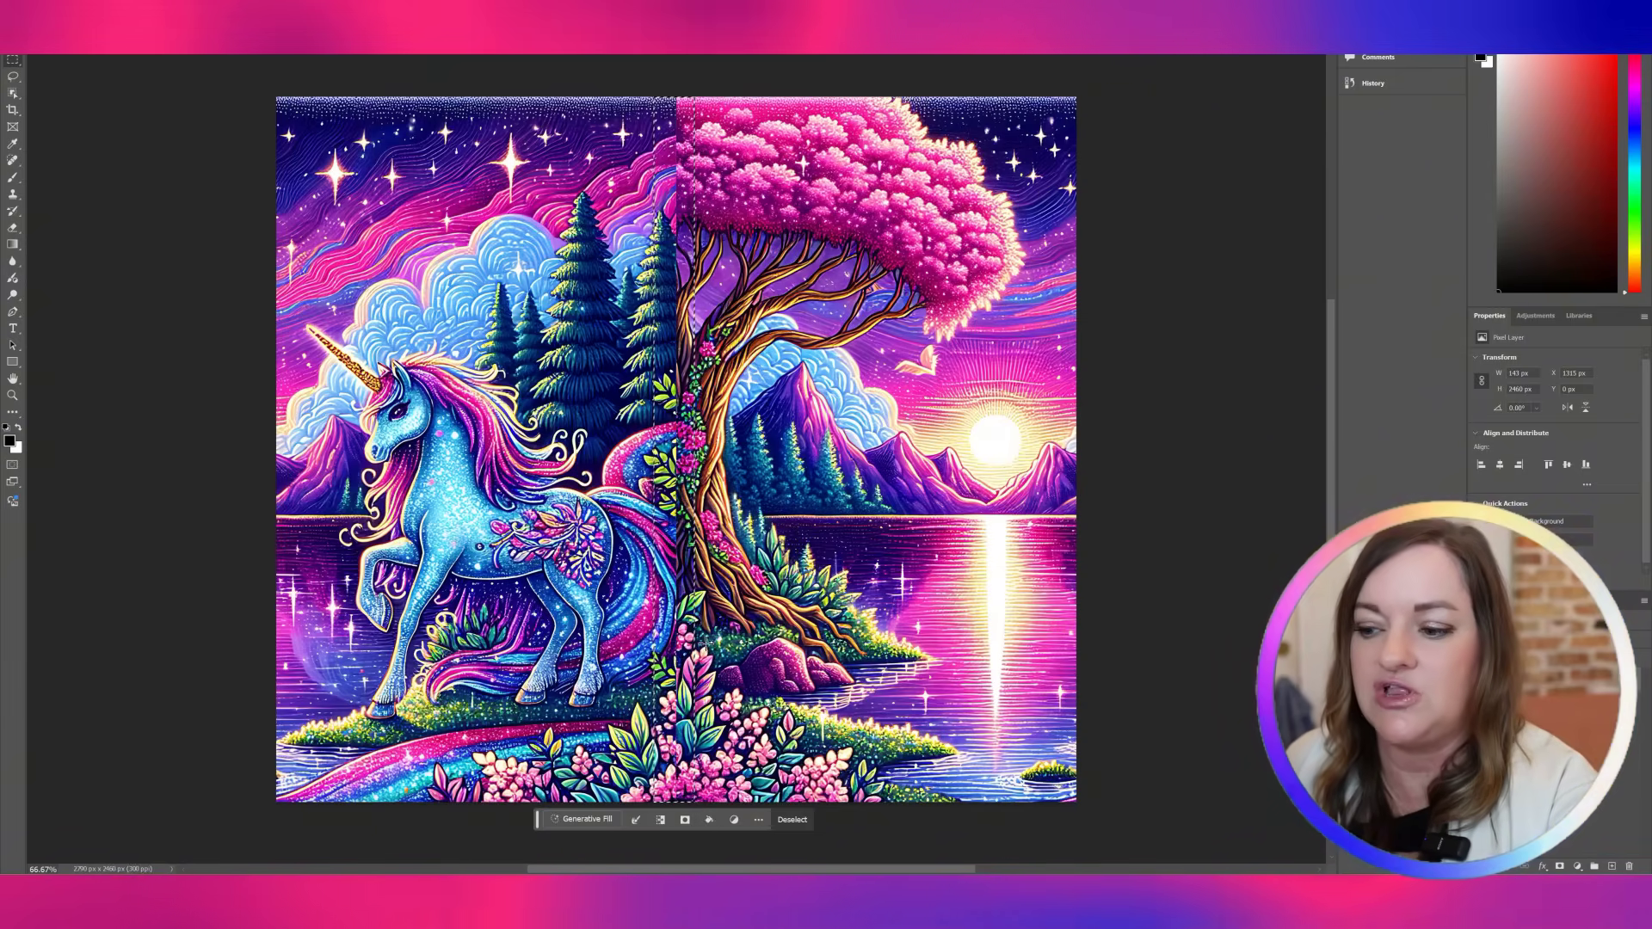
pyautogui.click(585, 819)
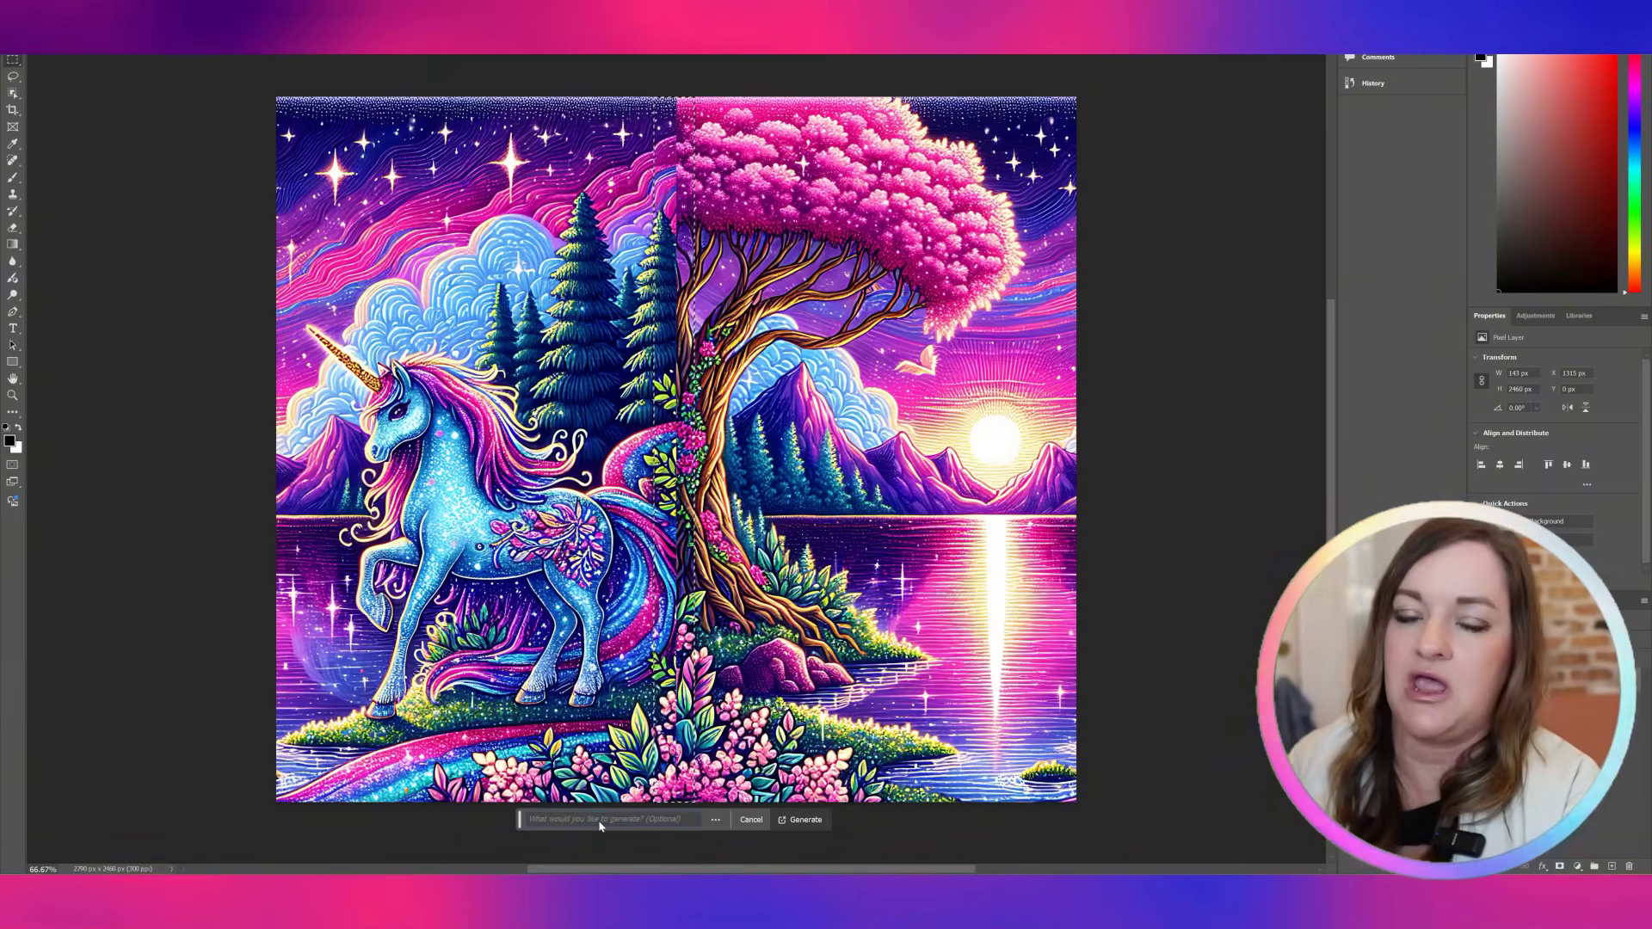
pyautogui.click(800, 819)
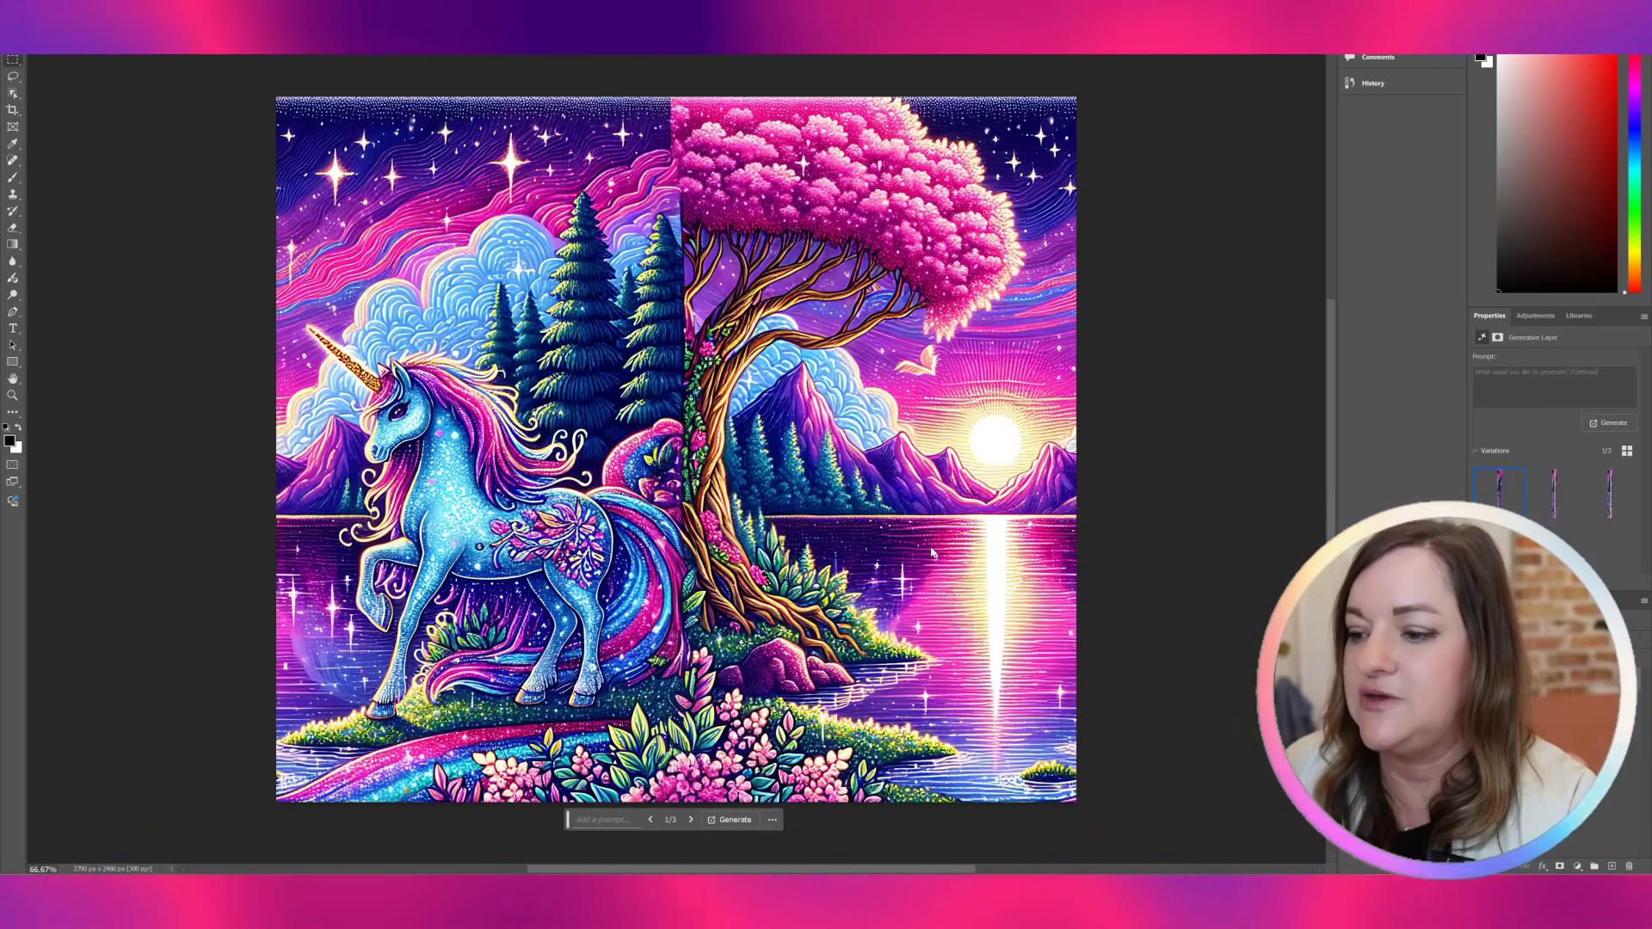
# Compare the seam fill variations, generate another set, and choose variation 4 of 6
pyautogui.click(692, 820)
pyautogui.click(691, 820)
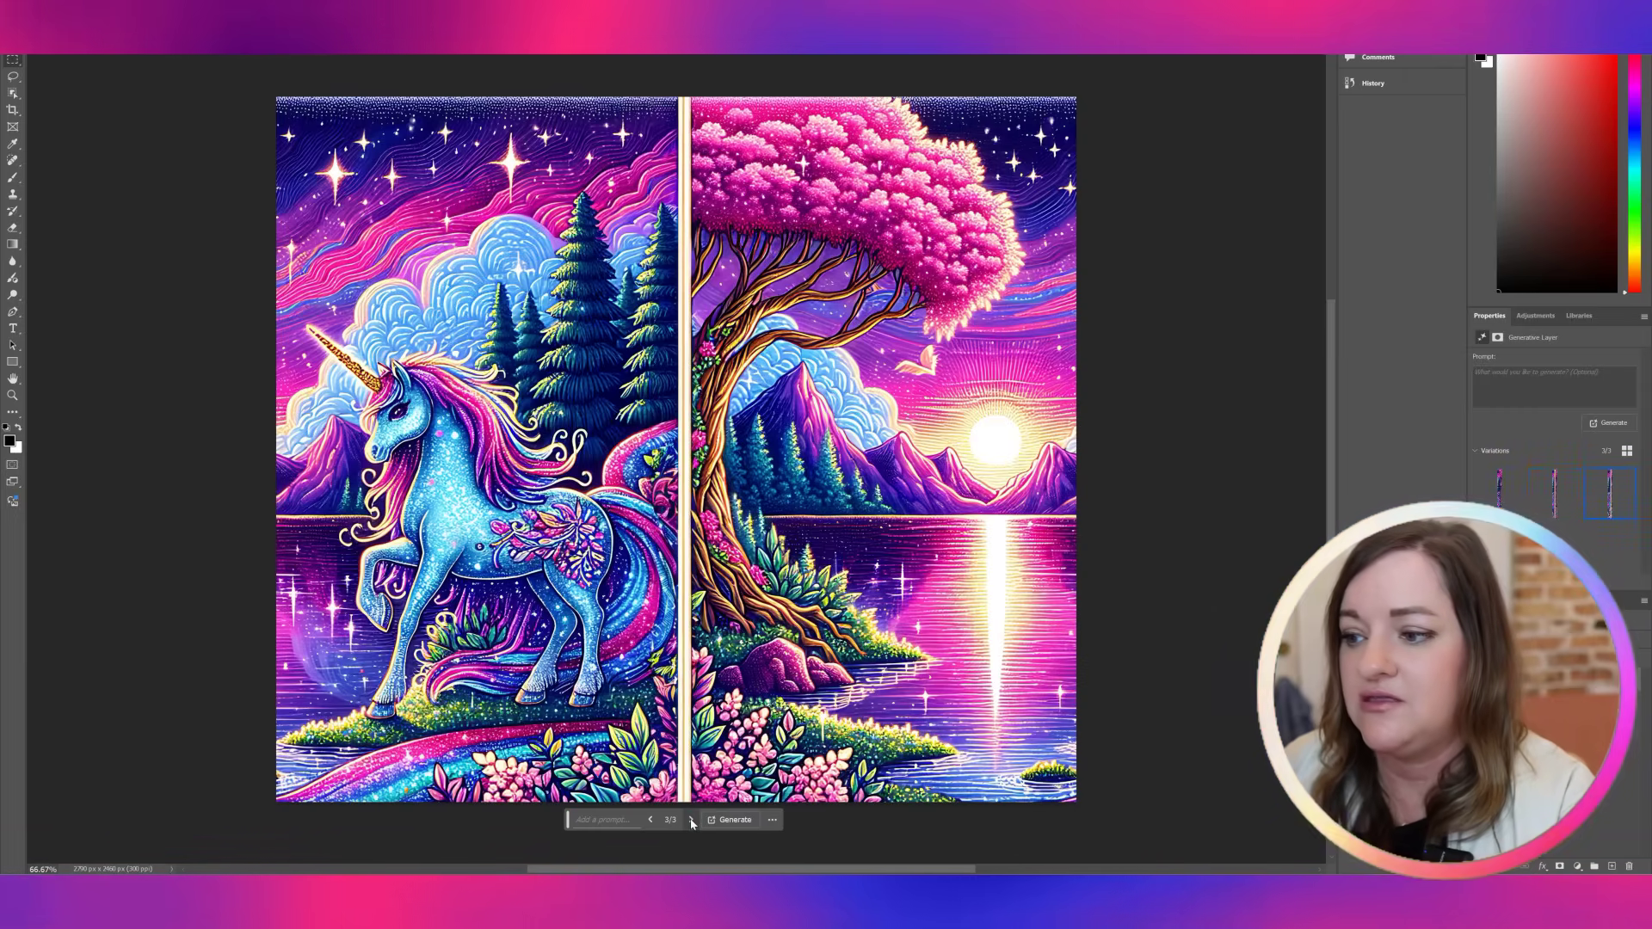
pyautogui.click(692, 819)
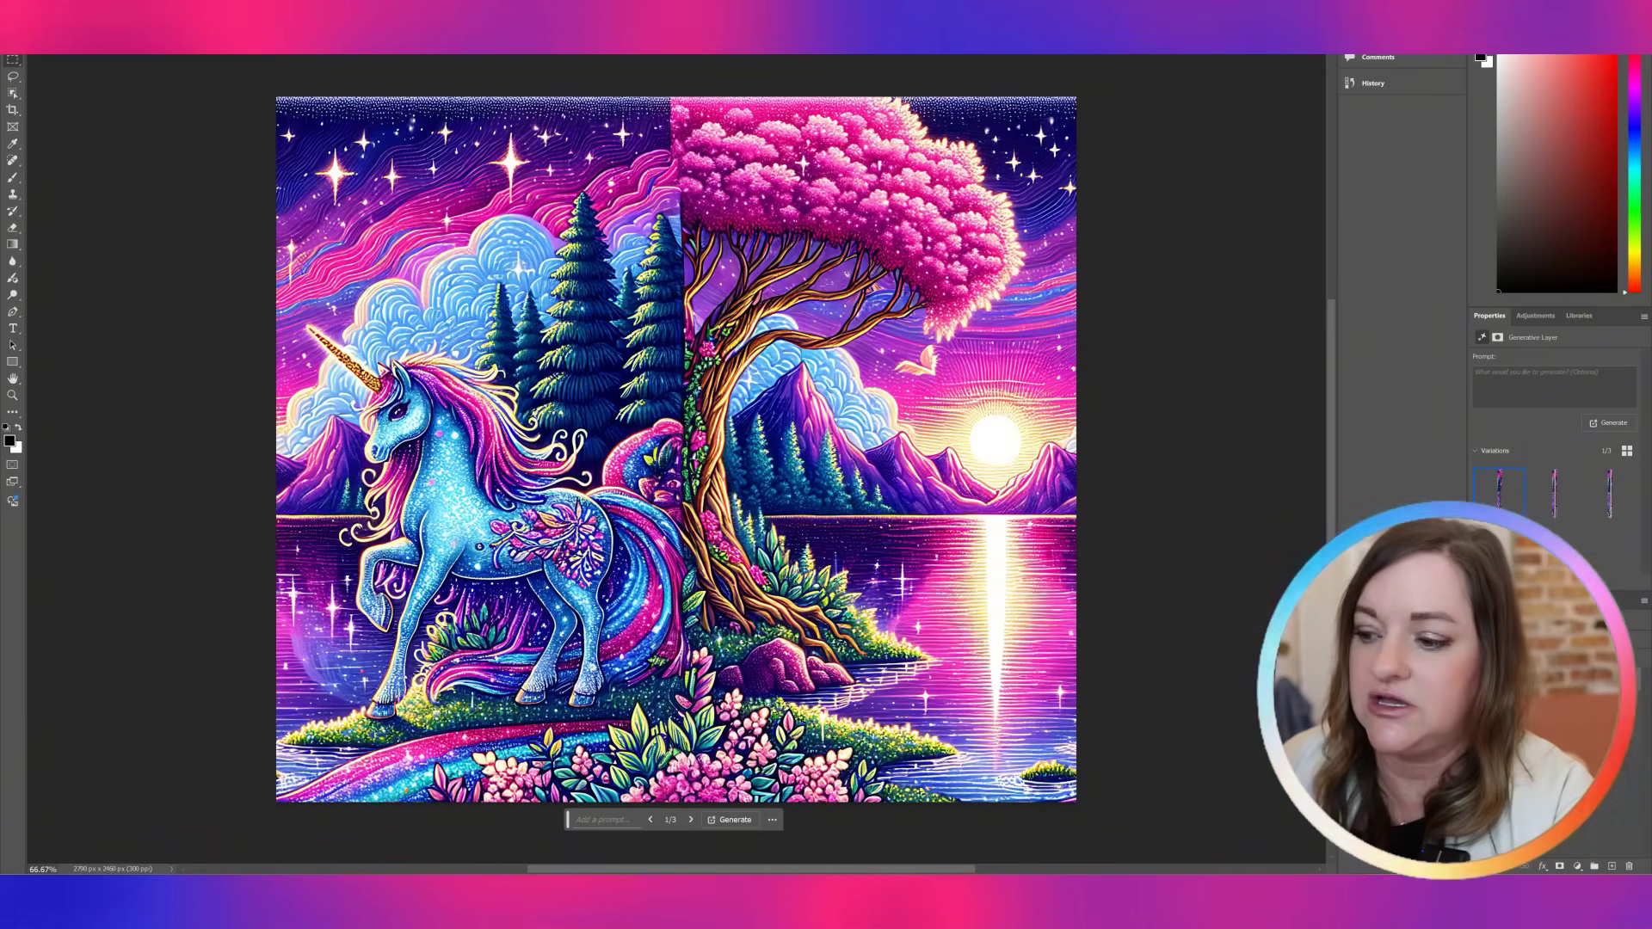
pyautogui.click(734, 820)
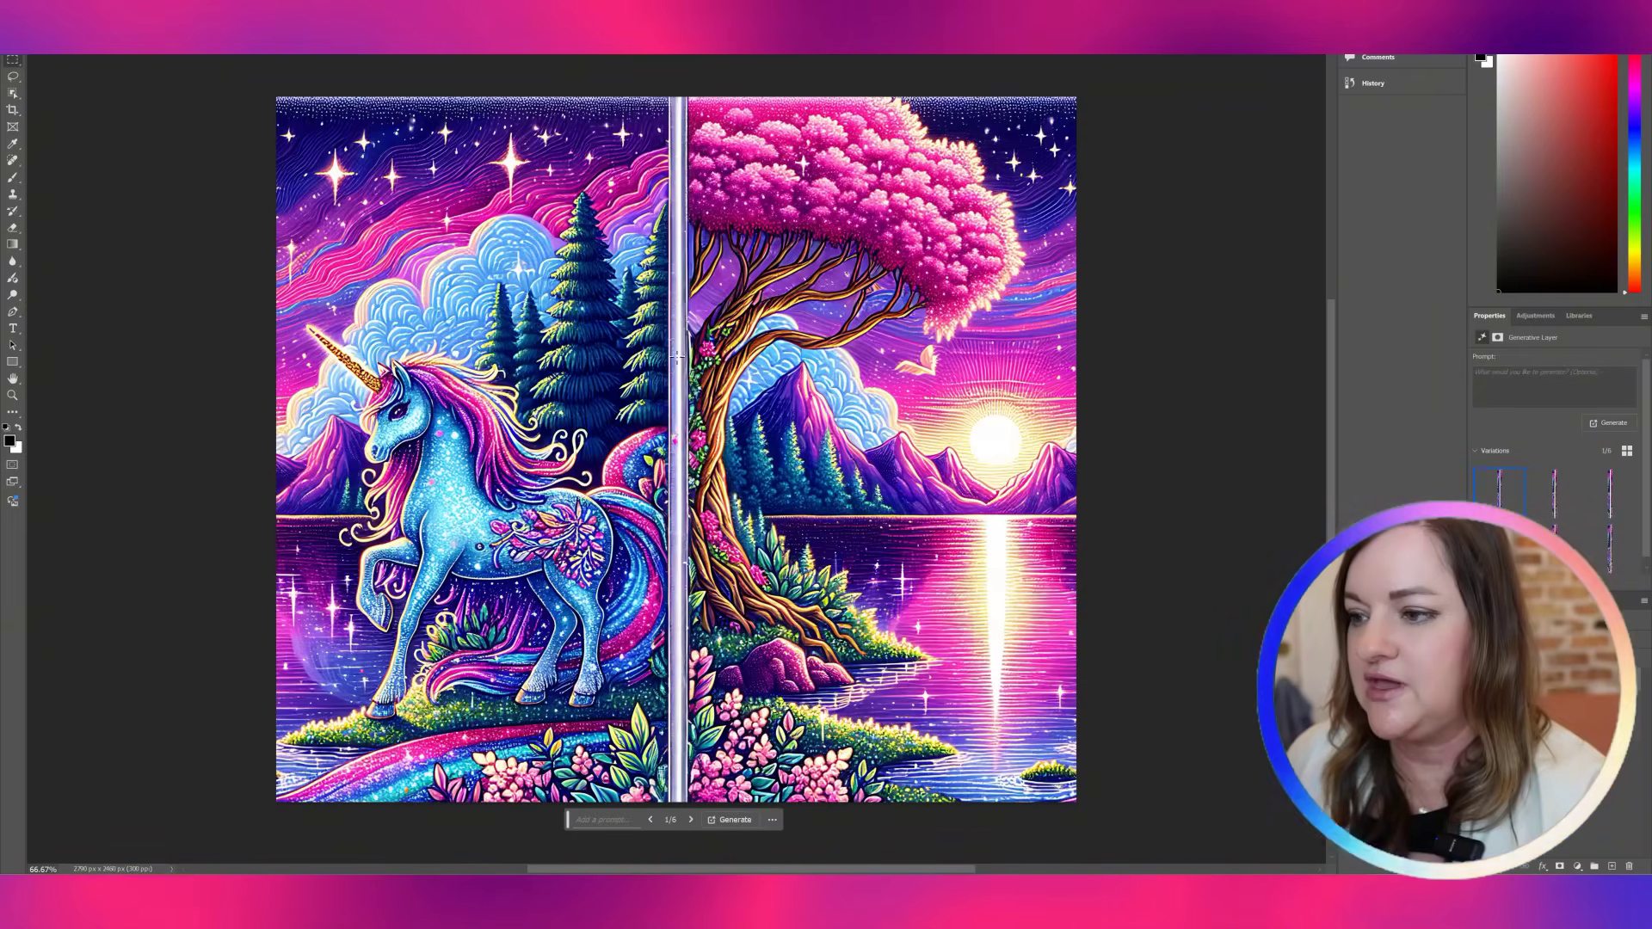
pyautogui.click(693, 820)
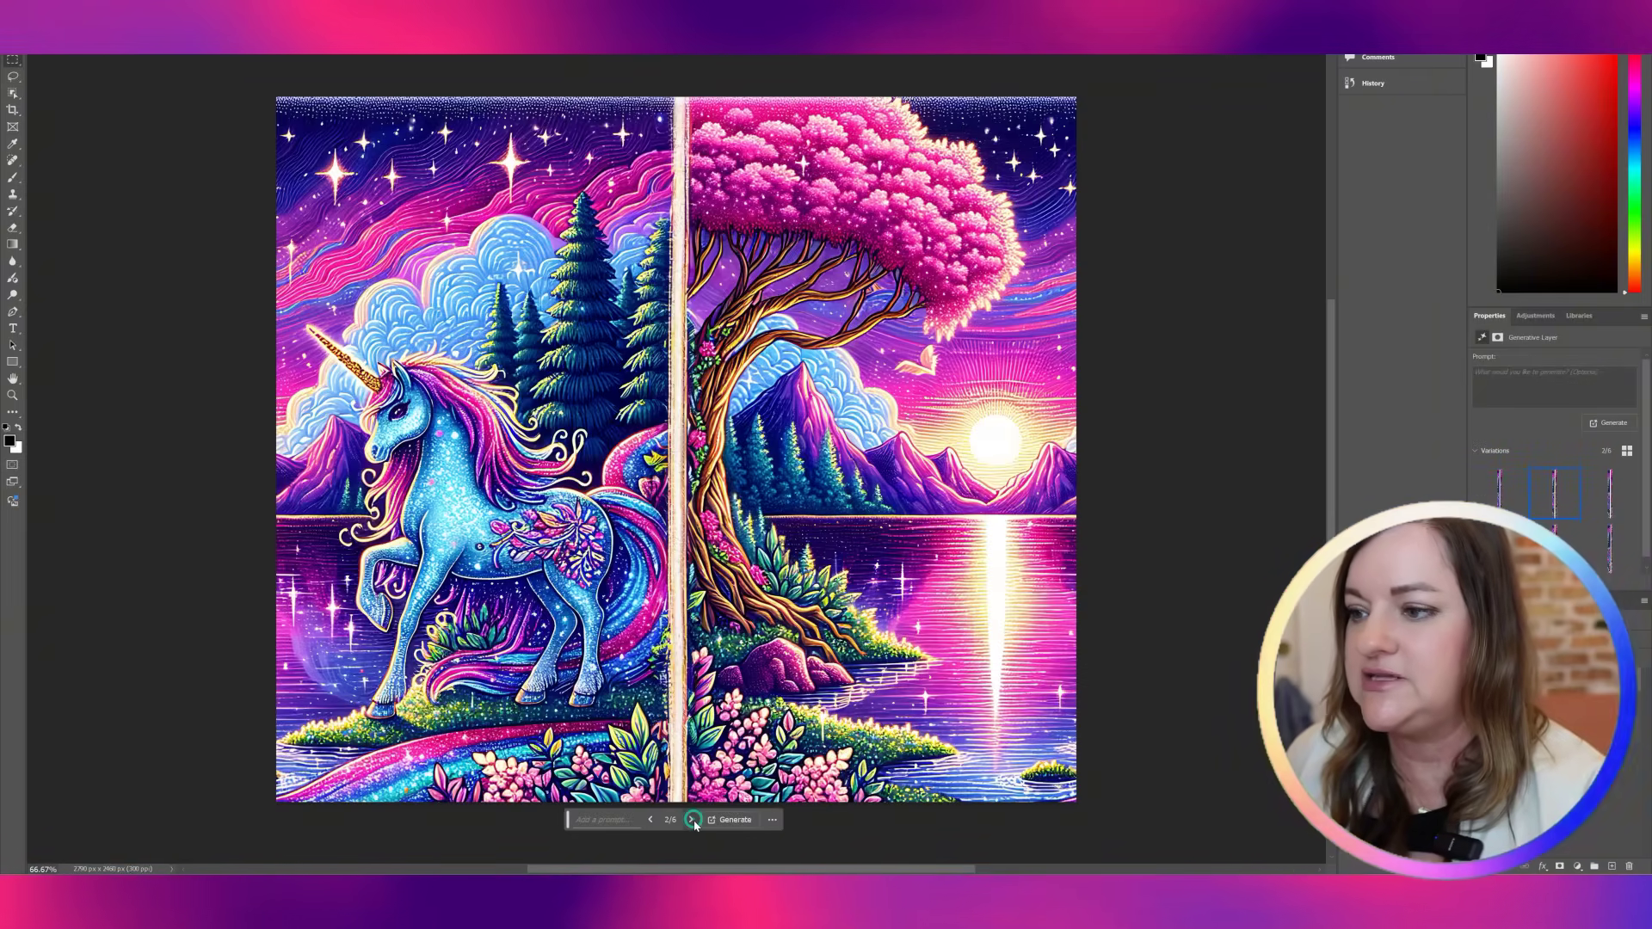
pyautogui.click(692, 821)
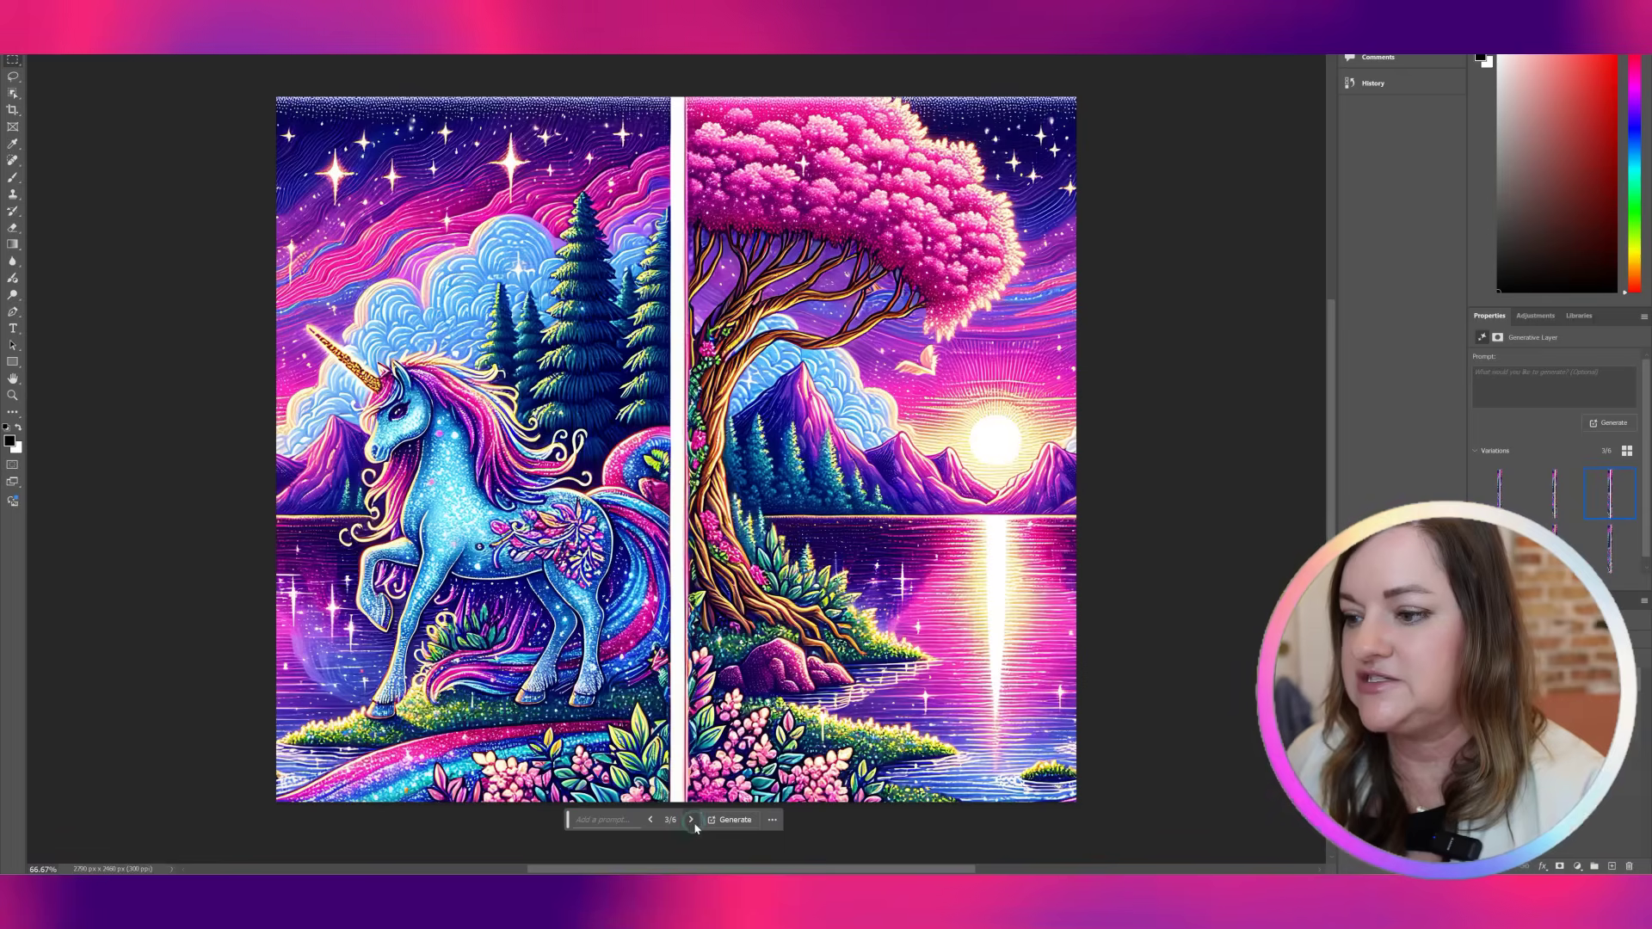
pyautogui.click(694, 820)
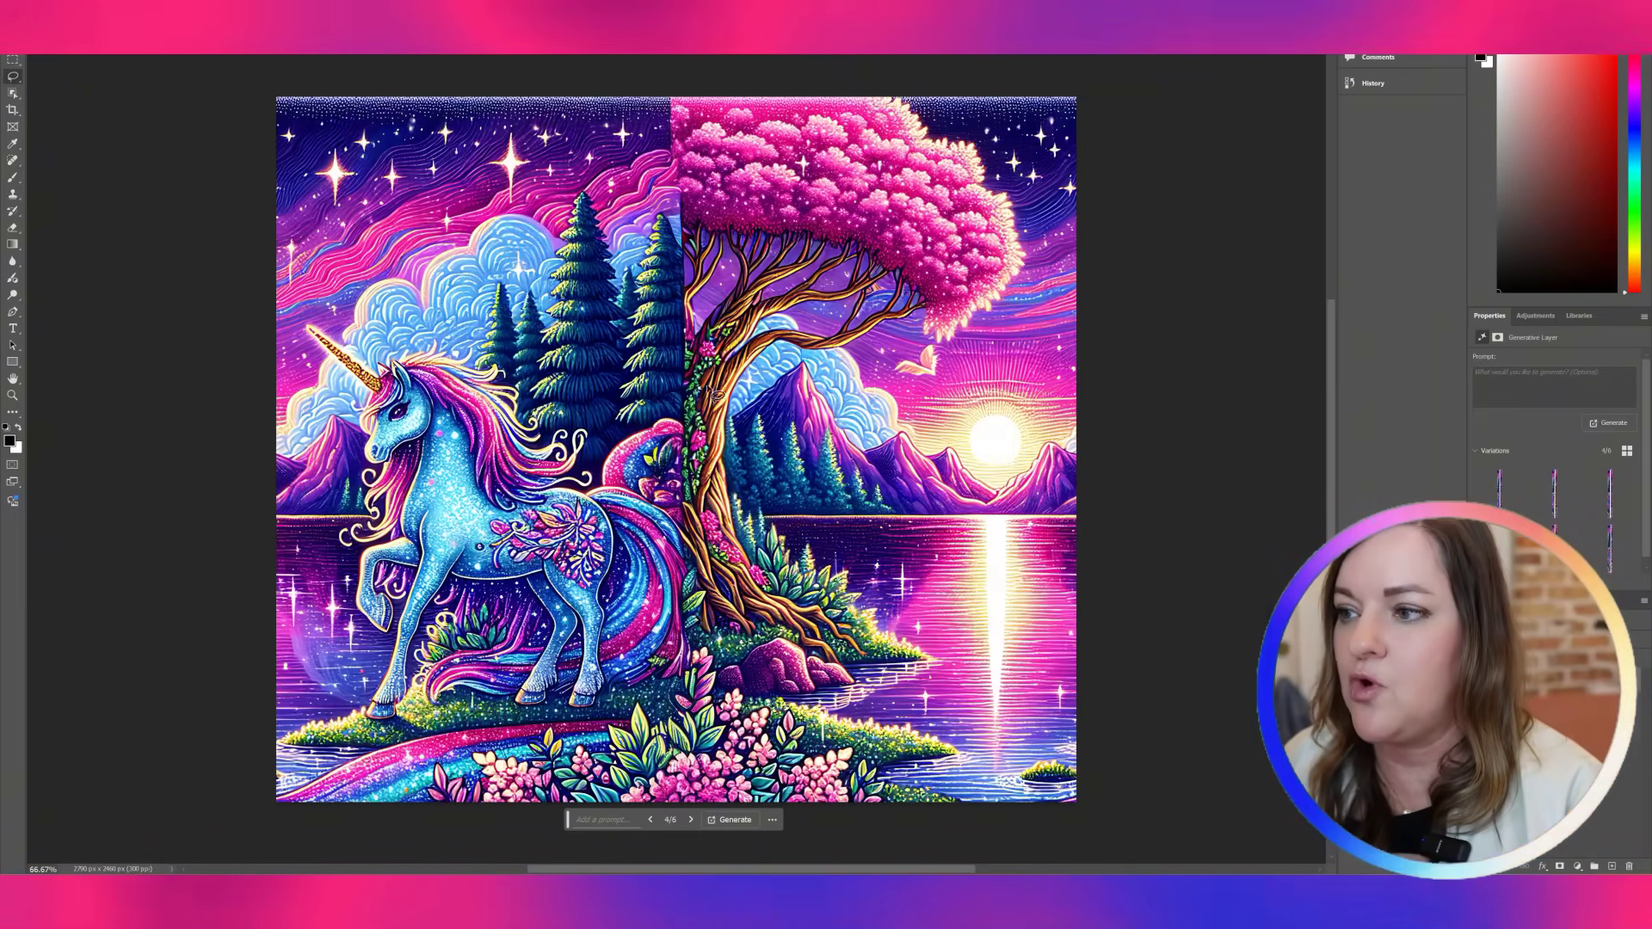
# Lasso the seam between the pine trees and the pink tree's trunk, run Generative Fill without a prompt, and choose variation 2
pyautogui.click(699, 256)
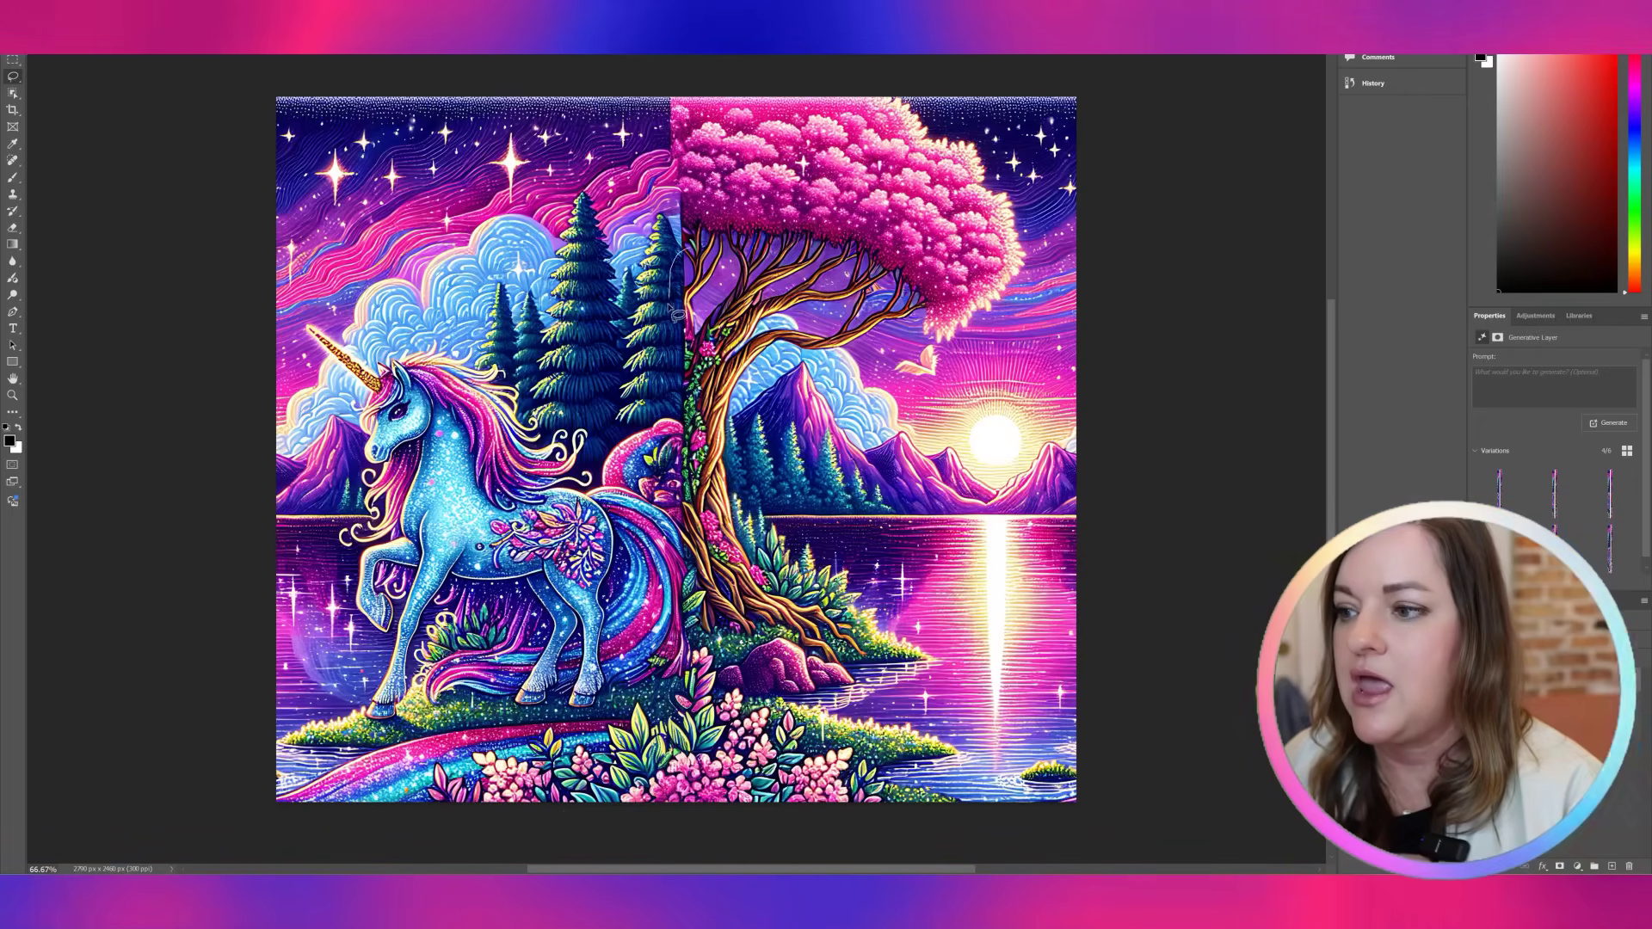
pyautogui.moveTo(674, 377)
pyautogui.mouseDown()
pyautogui.moveTo(678, 421)
pyautogui.moveTo(709, 415)
pyautogui.moveTo(721, 370)
pyautogui.moveTo(695, 253)
pyautogui.mouseUp()
pyautogui.click(602, 437)
pyautogui.press('Return')
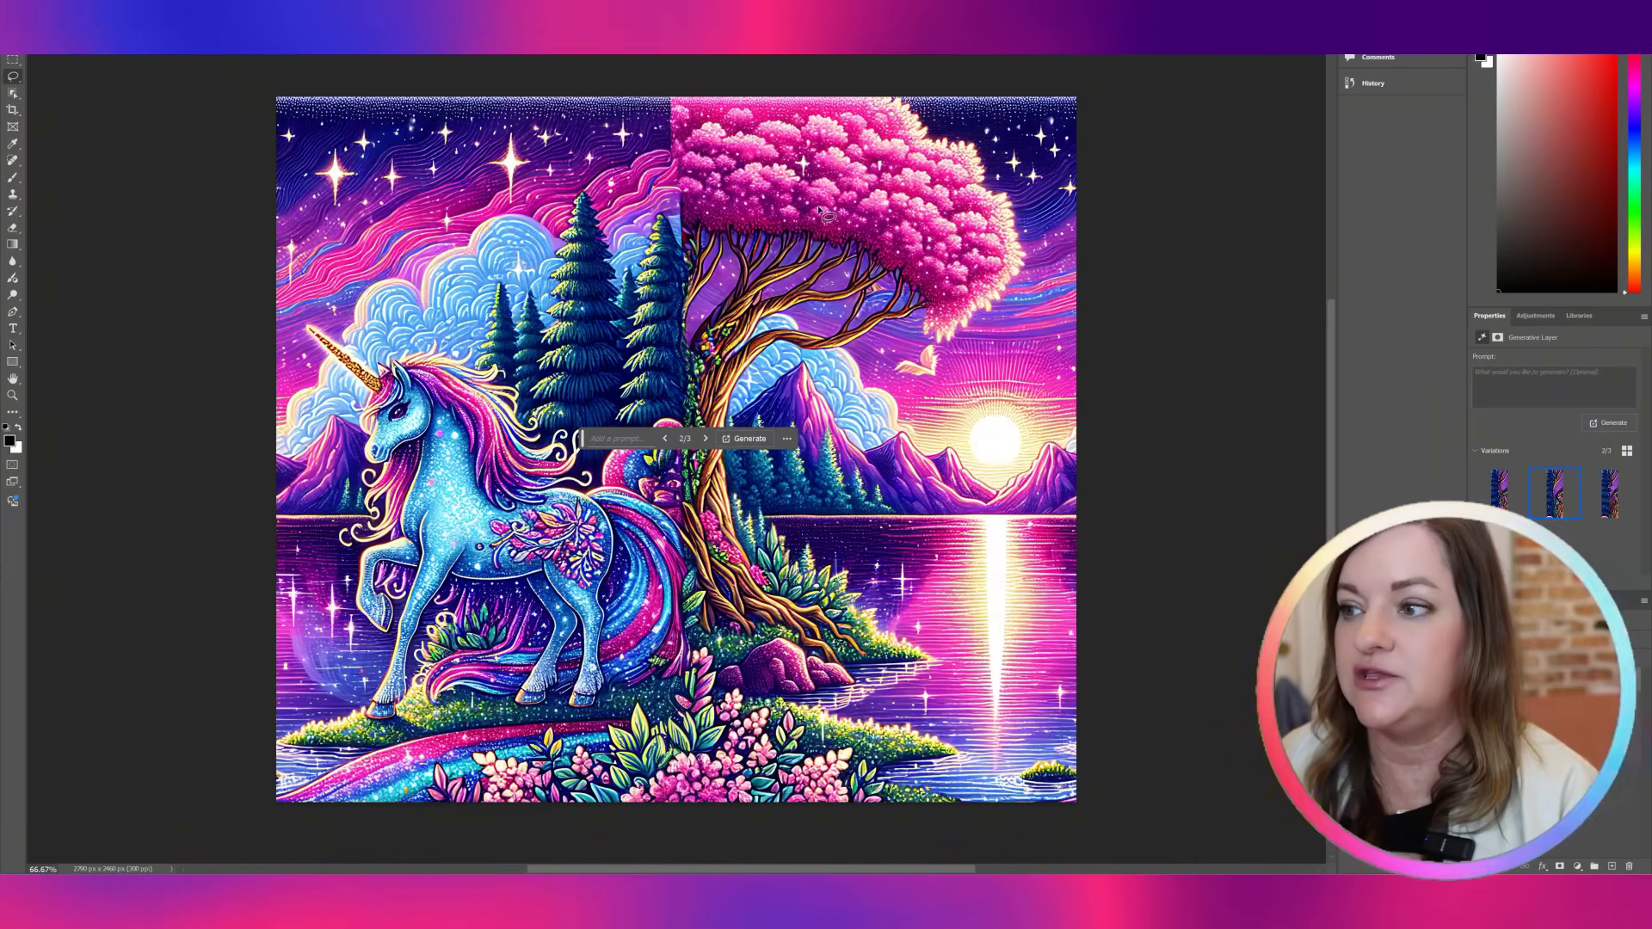
# Lasso the seam beside the branches below the pink canopy, run Generative Fill without a prompt, and choose variation 3
pyautogui.moveTo(679, 258); pyautogui.dragTo(697, 206)
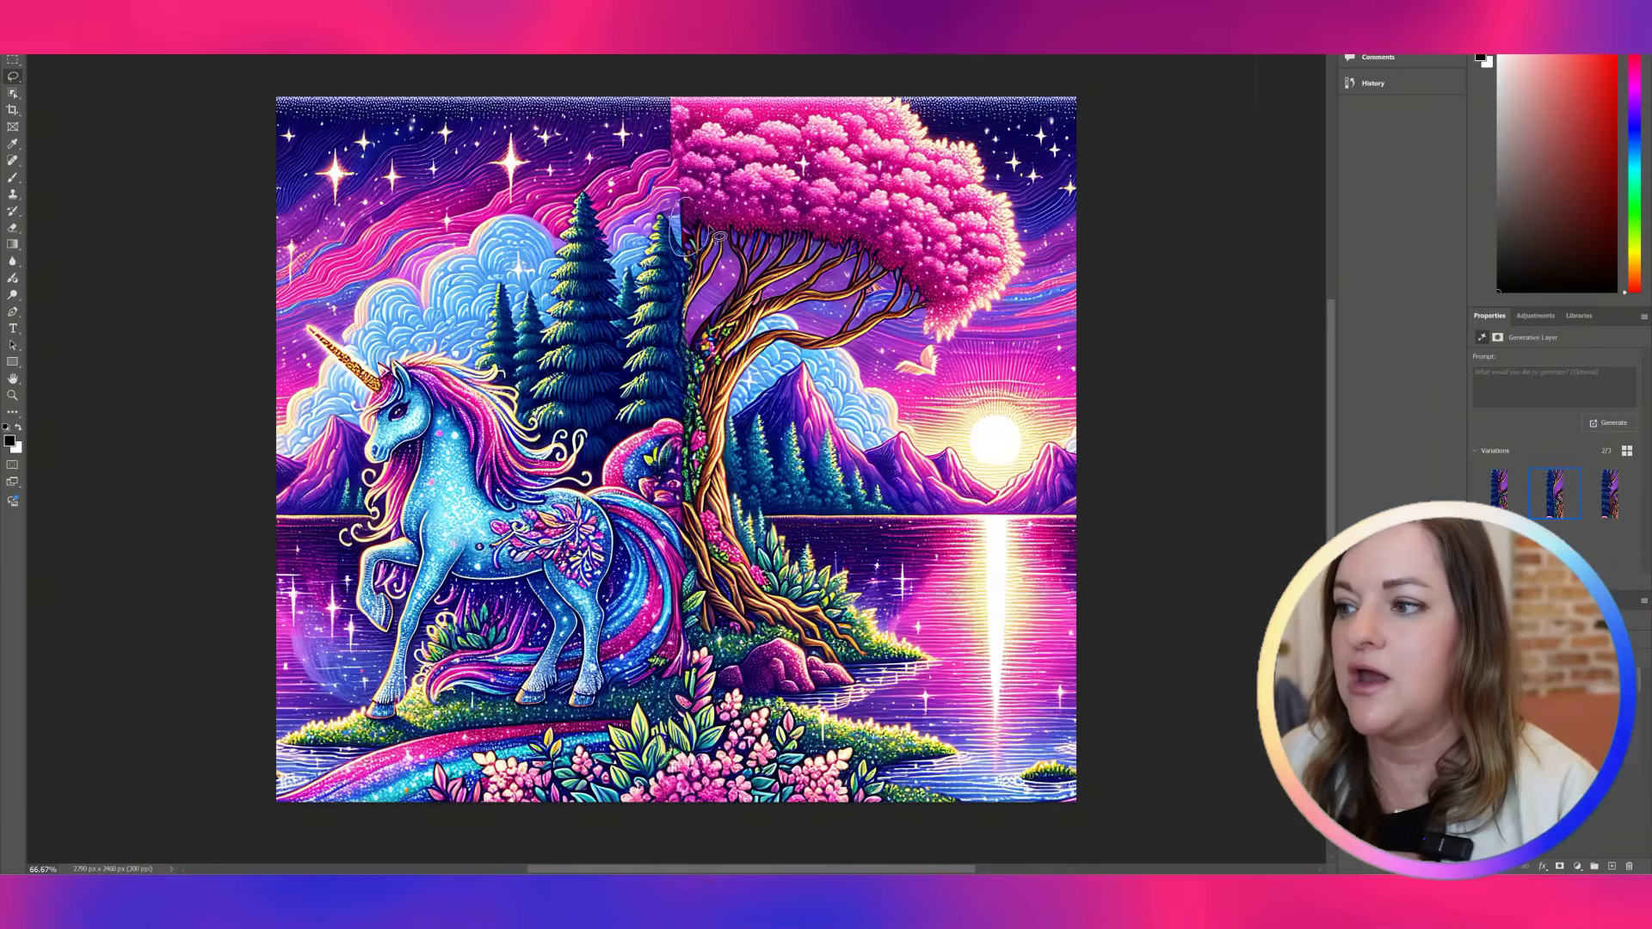
pyautogui.moveTo(688, 265)
pyautogui.mouseDown()
pyautogui.moveTo(697, 204)
pyautogui.moveTo(684, 258)
pyautogui.mouseUp()
pyautogui.click(602, 274)
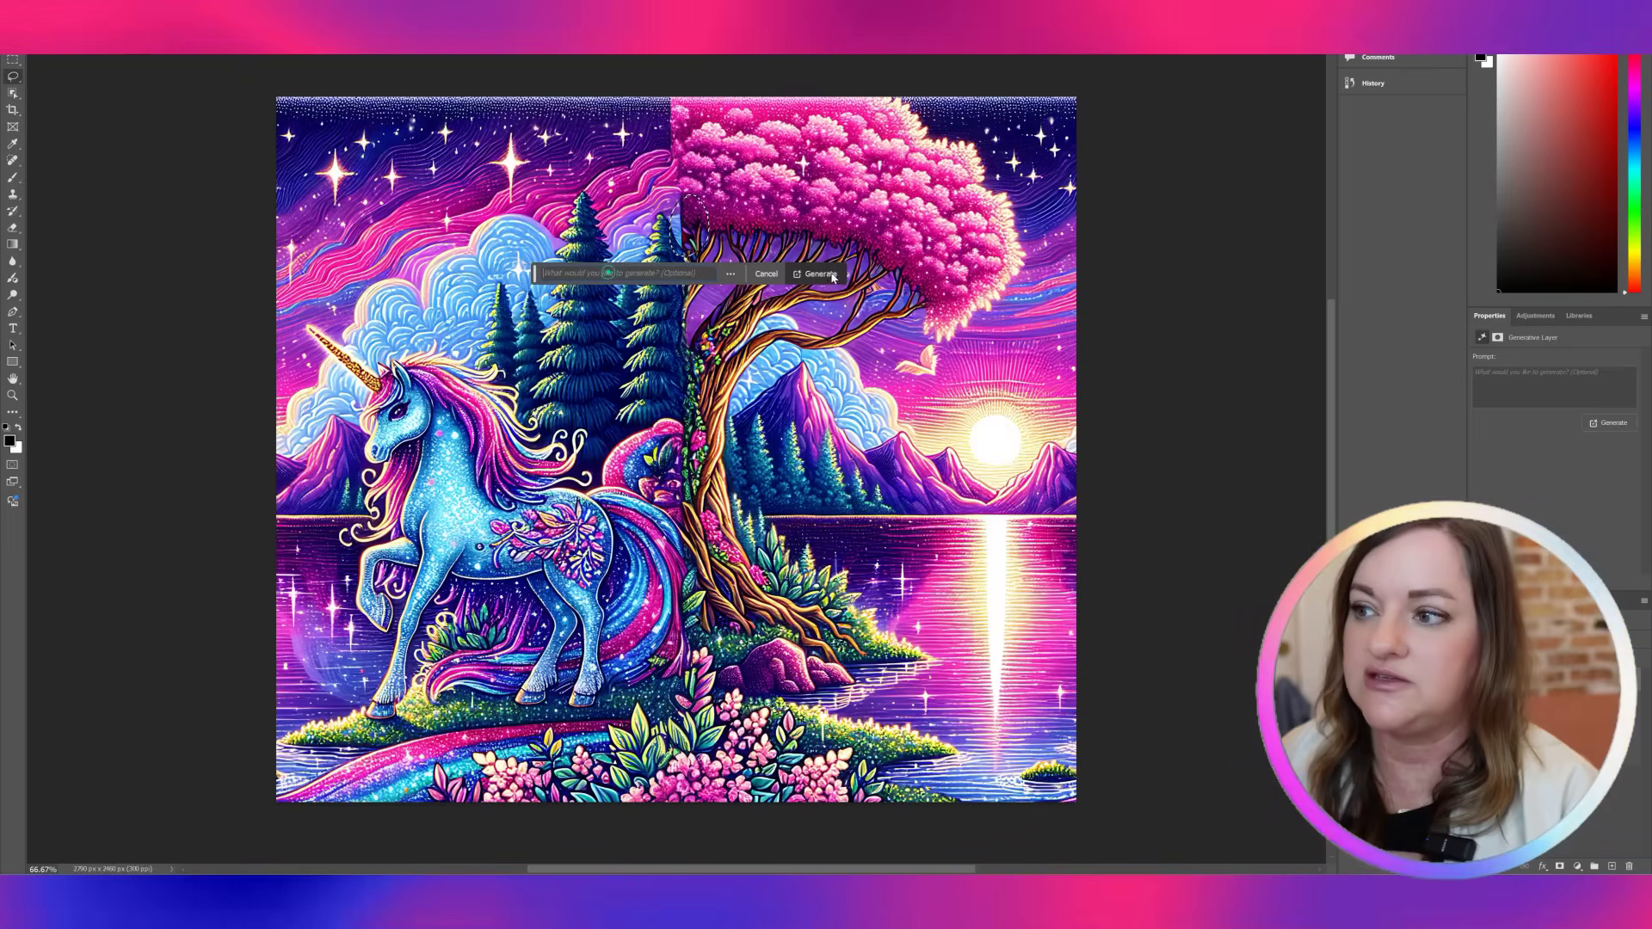
pyautogui.click(824, 273)
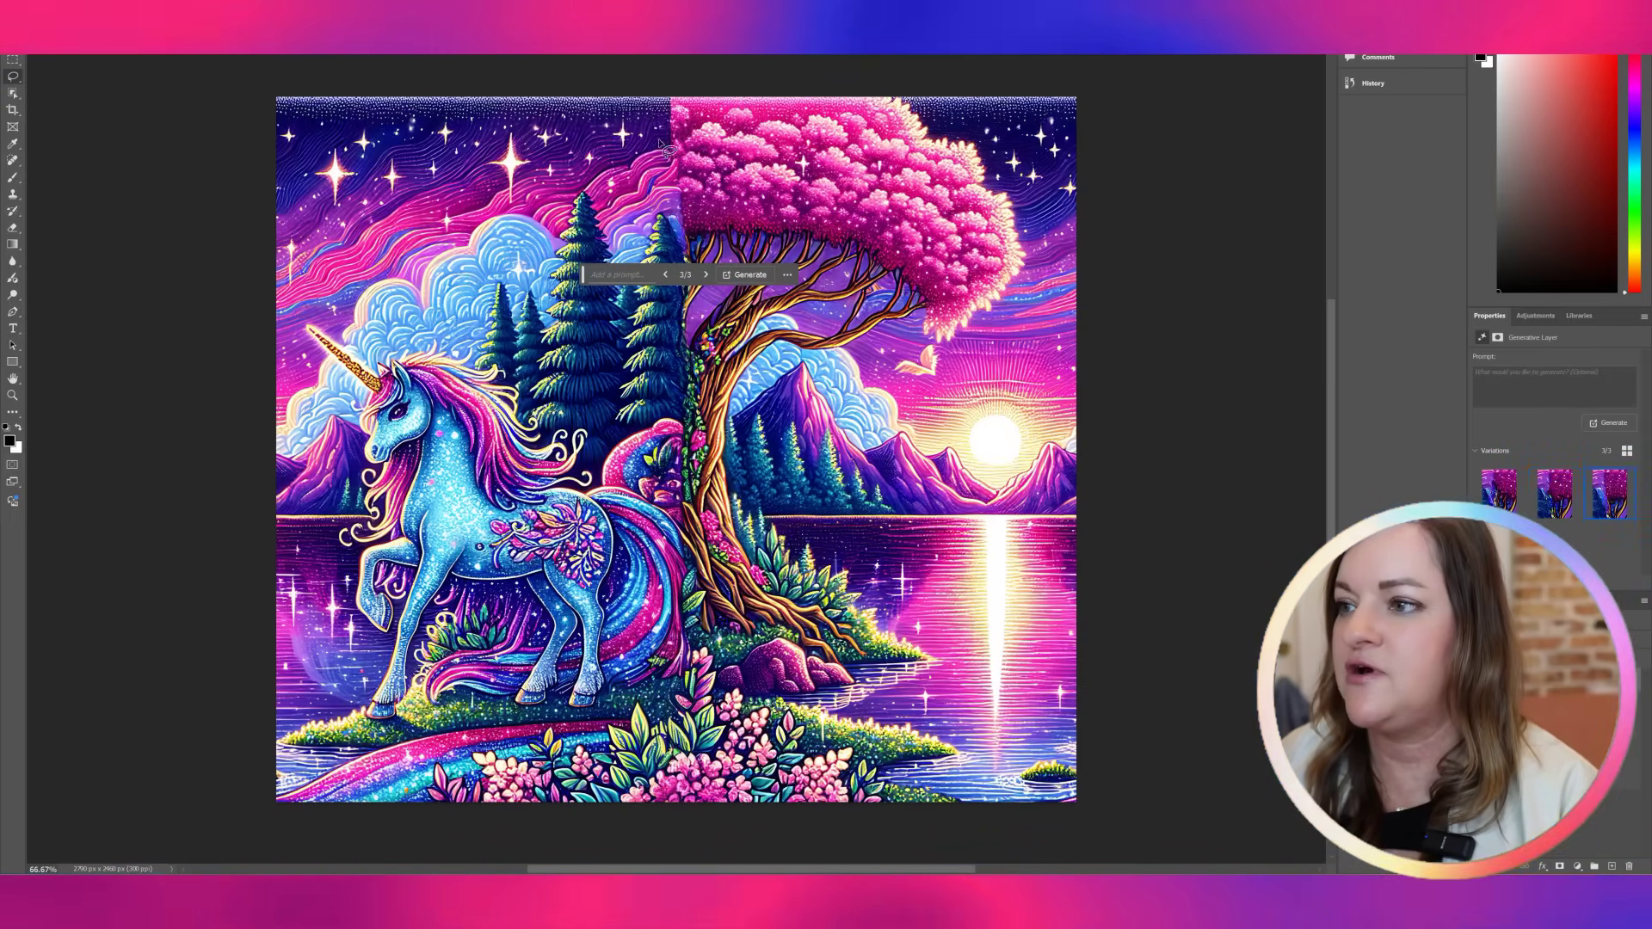
# Lasso the seam along the upper edge of the pink canopy, run Generative Fill without a prompt, and choose variation 2
pyautogui.moveTo(676, 95)
pyautogui.mouseDown()
pyautogui.moveTo(650, 118)
pyautogui.moveTo(665, 152)
pyautogui.moveTo(695, 146)
pyautogui.moveTo(670, 120)
pyautogui.mouseUp()
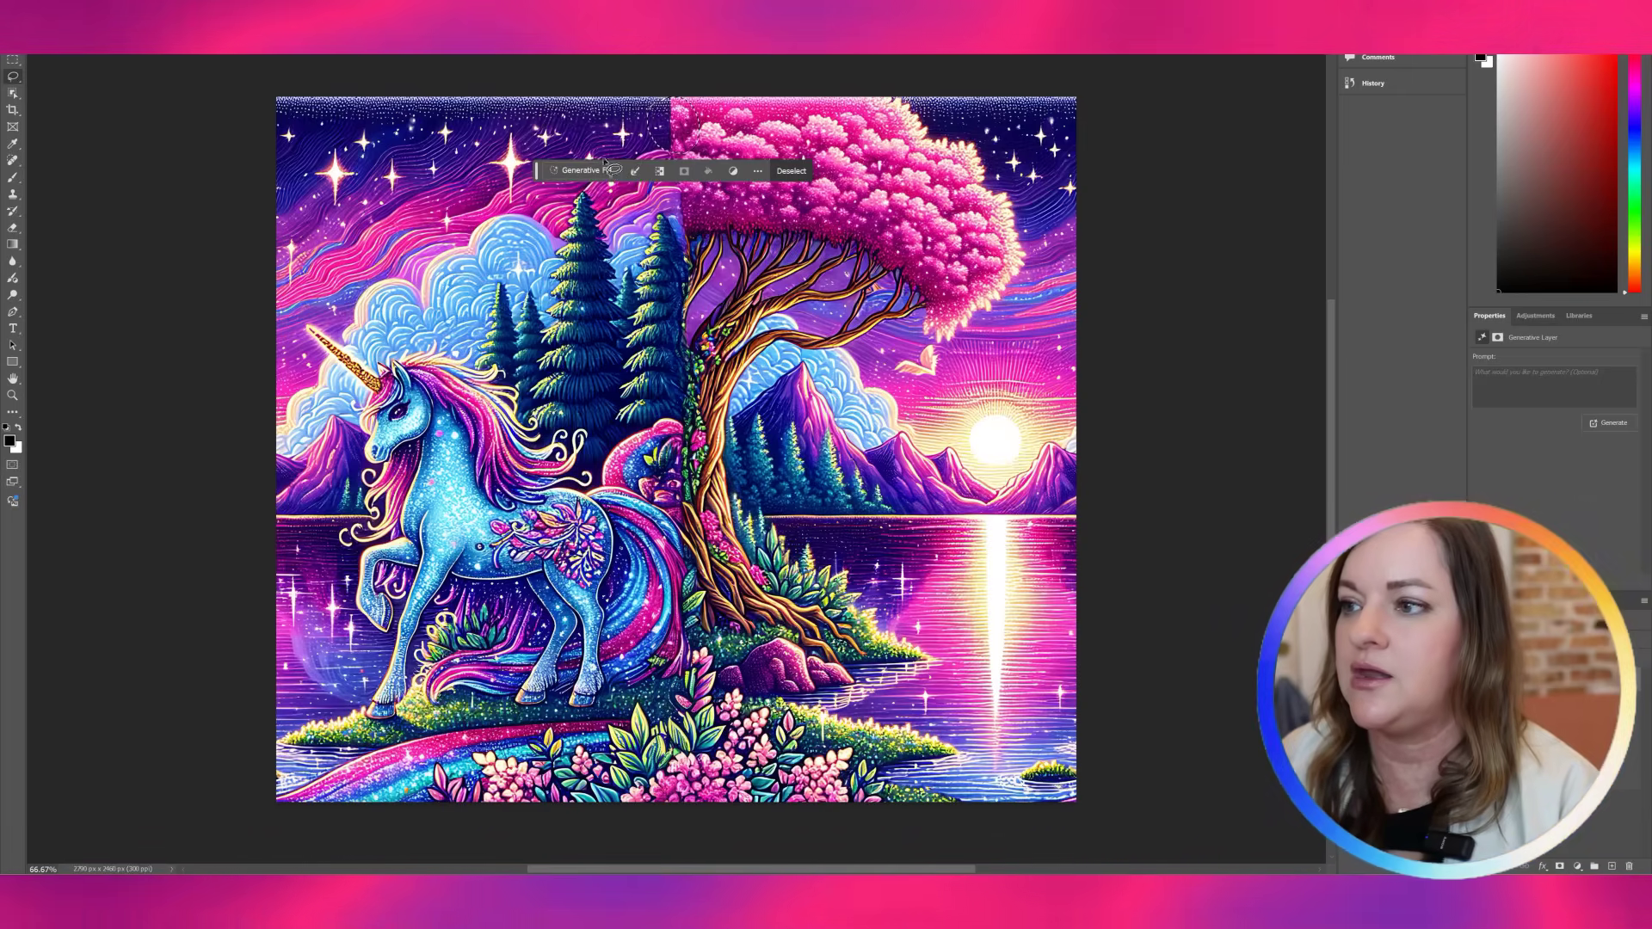
pyautogui.click(800, 171)
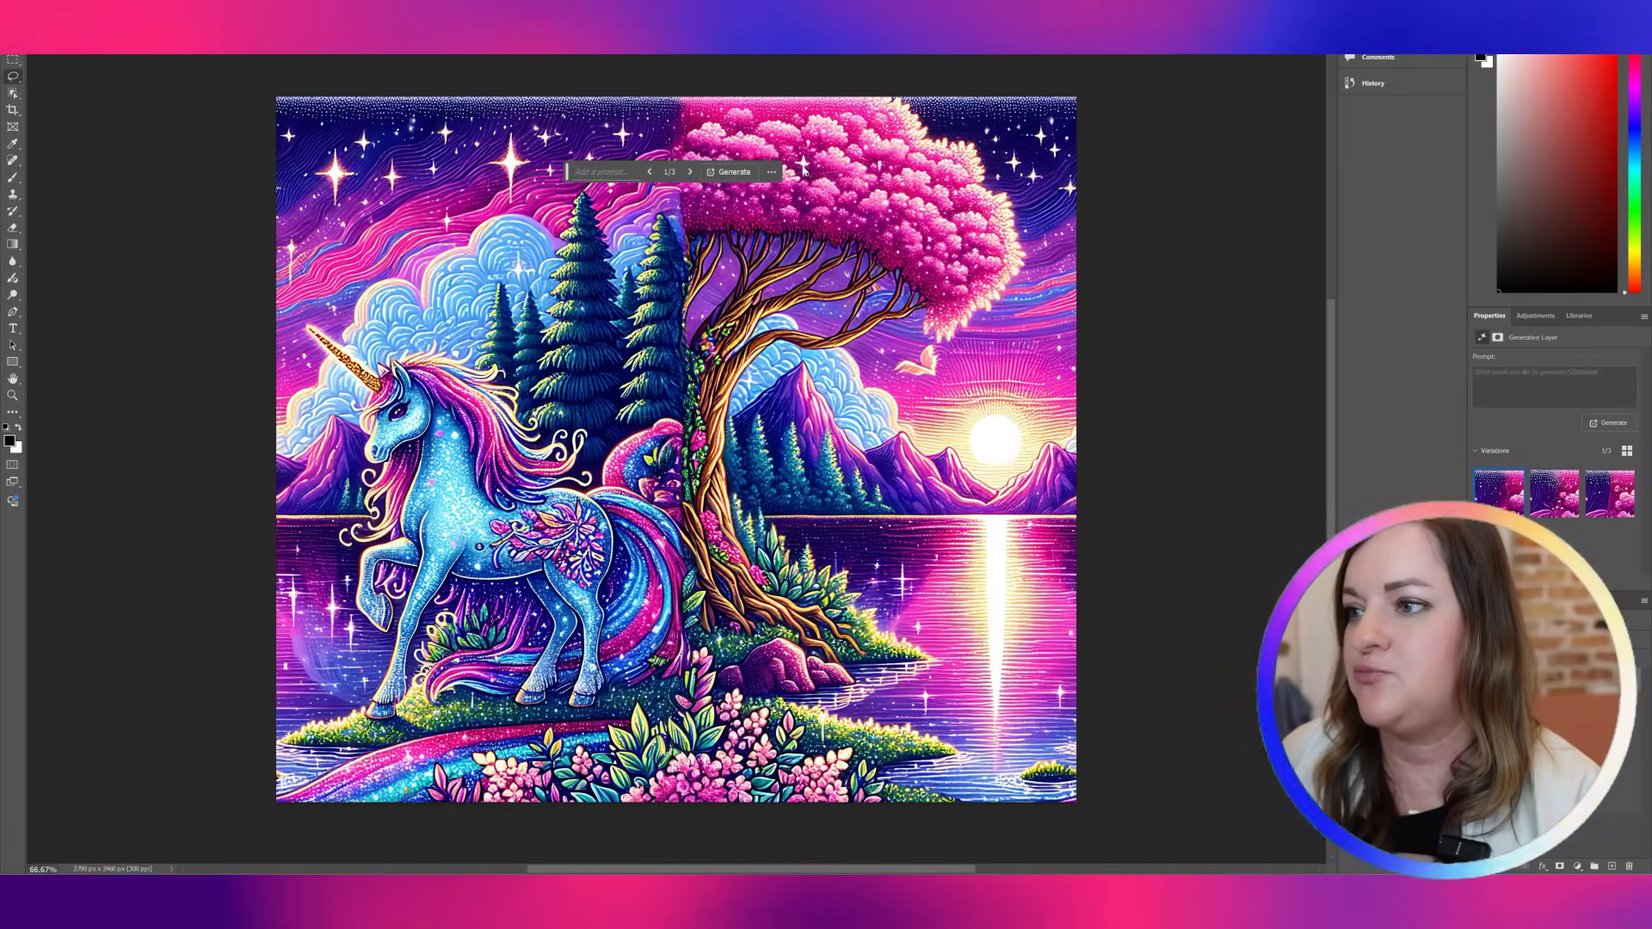
pyautogui.click(689, 172)
pyautogui.click(690, 172)
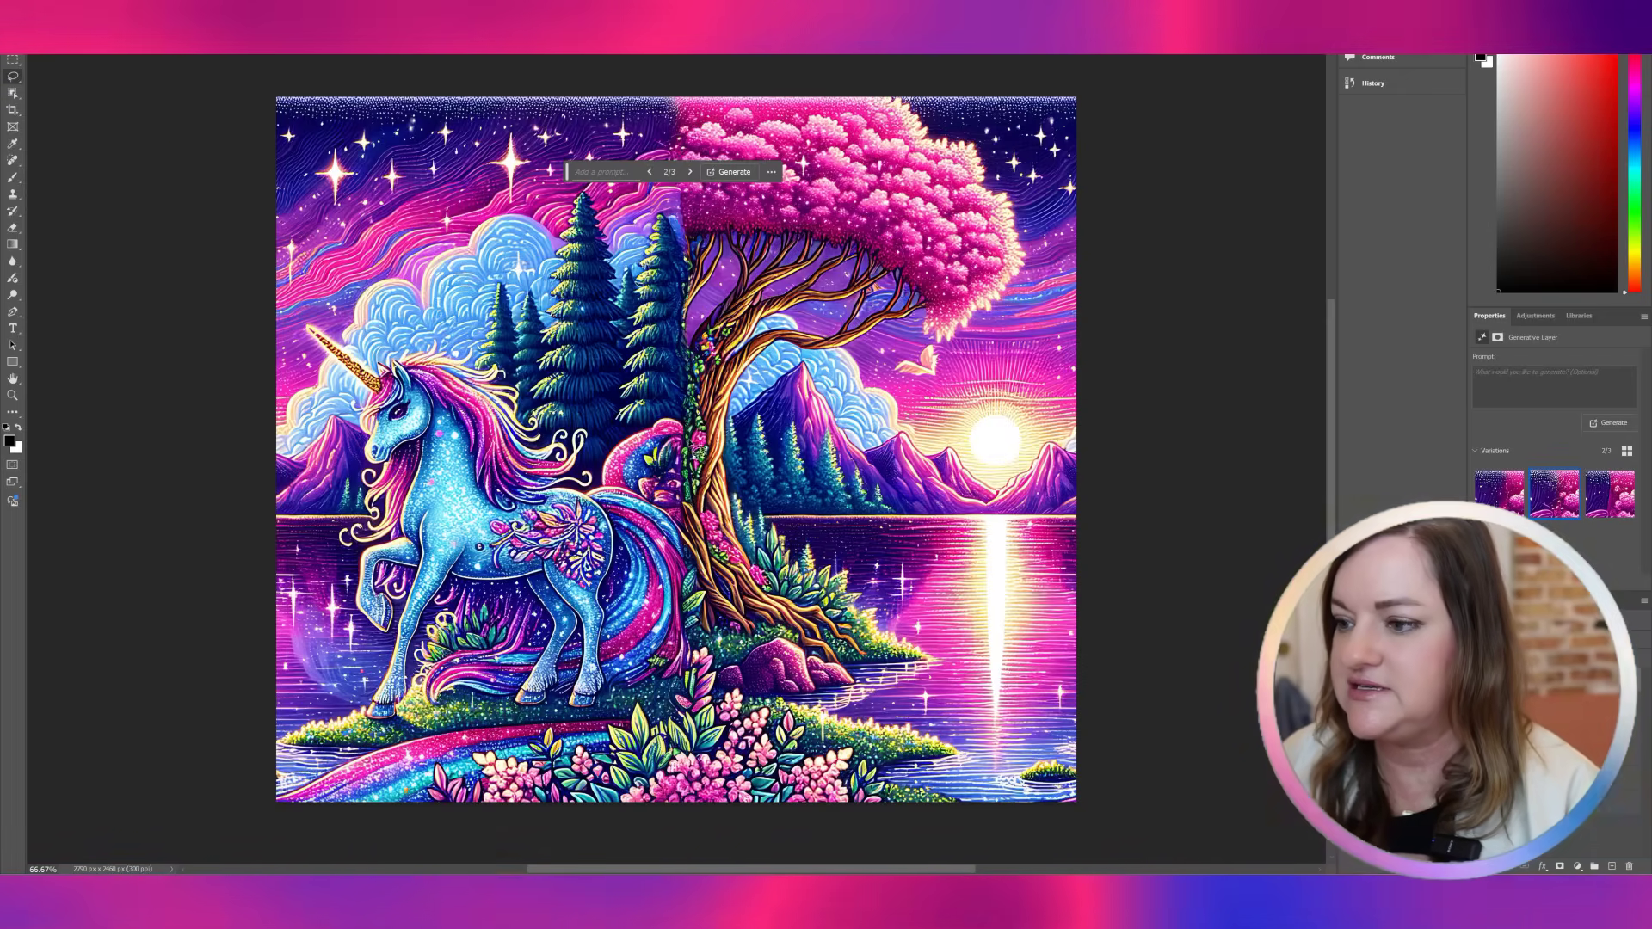
# Lasso the seam between the unicorn's tail and the tree trunk, run Generative Fill without a prompt, and choose variation 3
pyautogui.moveTo(684, 434)
pyautogui.mouseDown()
pyautogui.moveTo(670, 452)
pyautogui.moveTo(690, 534)
pyautogui.moveTo(717, 485)
pyautogui.mouseUp()
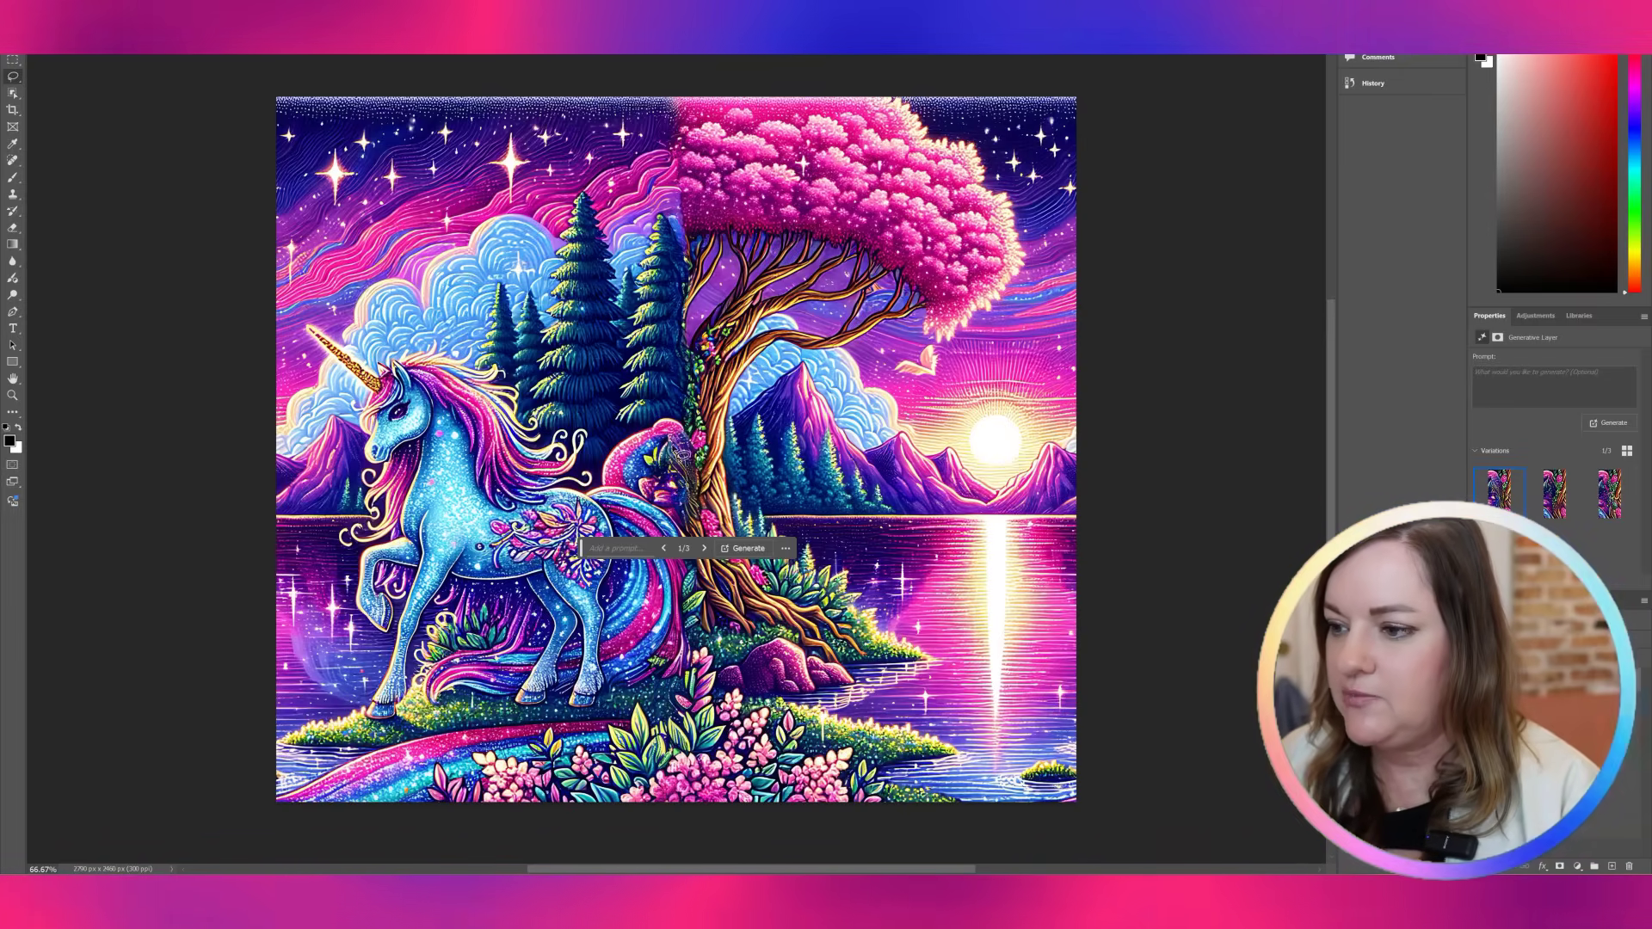
pyautogui.click(702, 549)
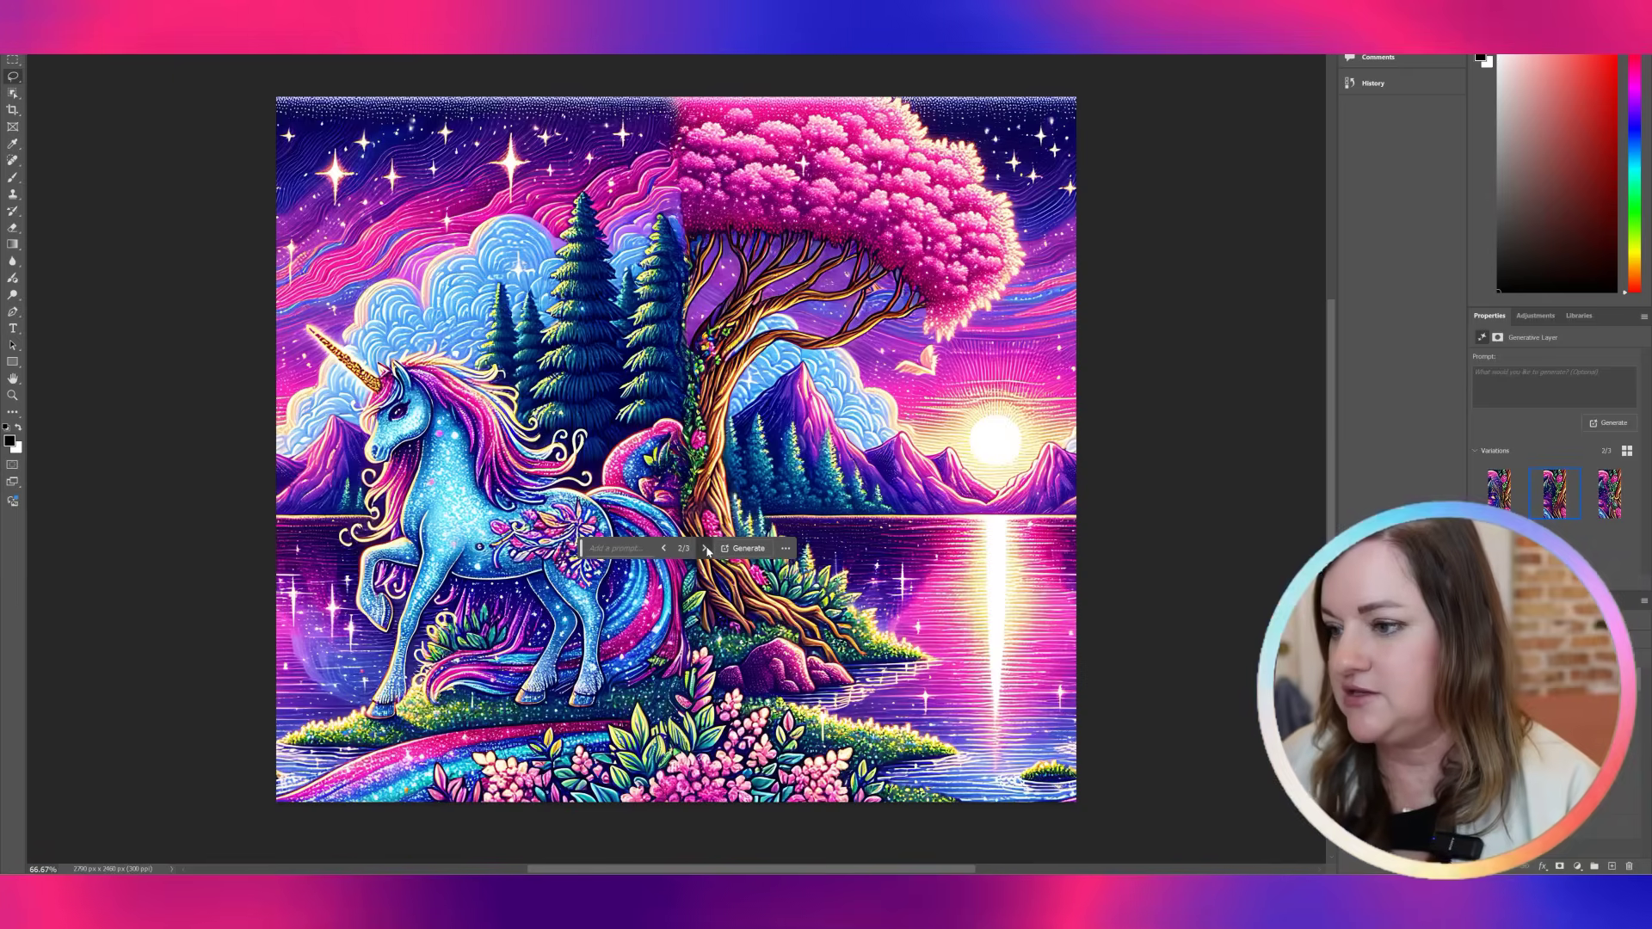
pyautogui.click(706, 549)
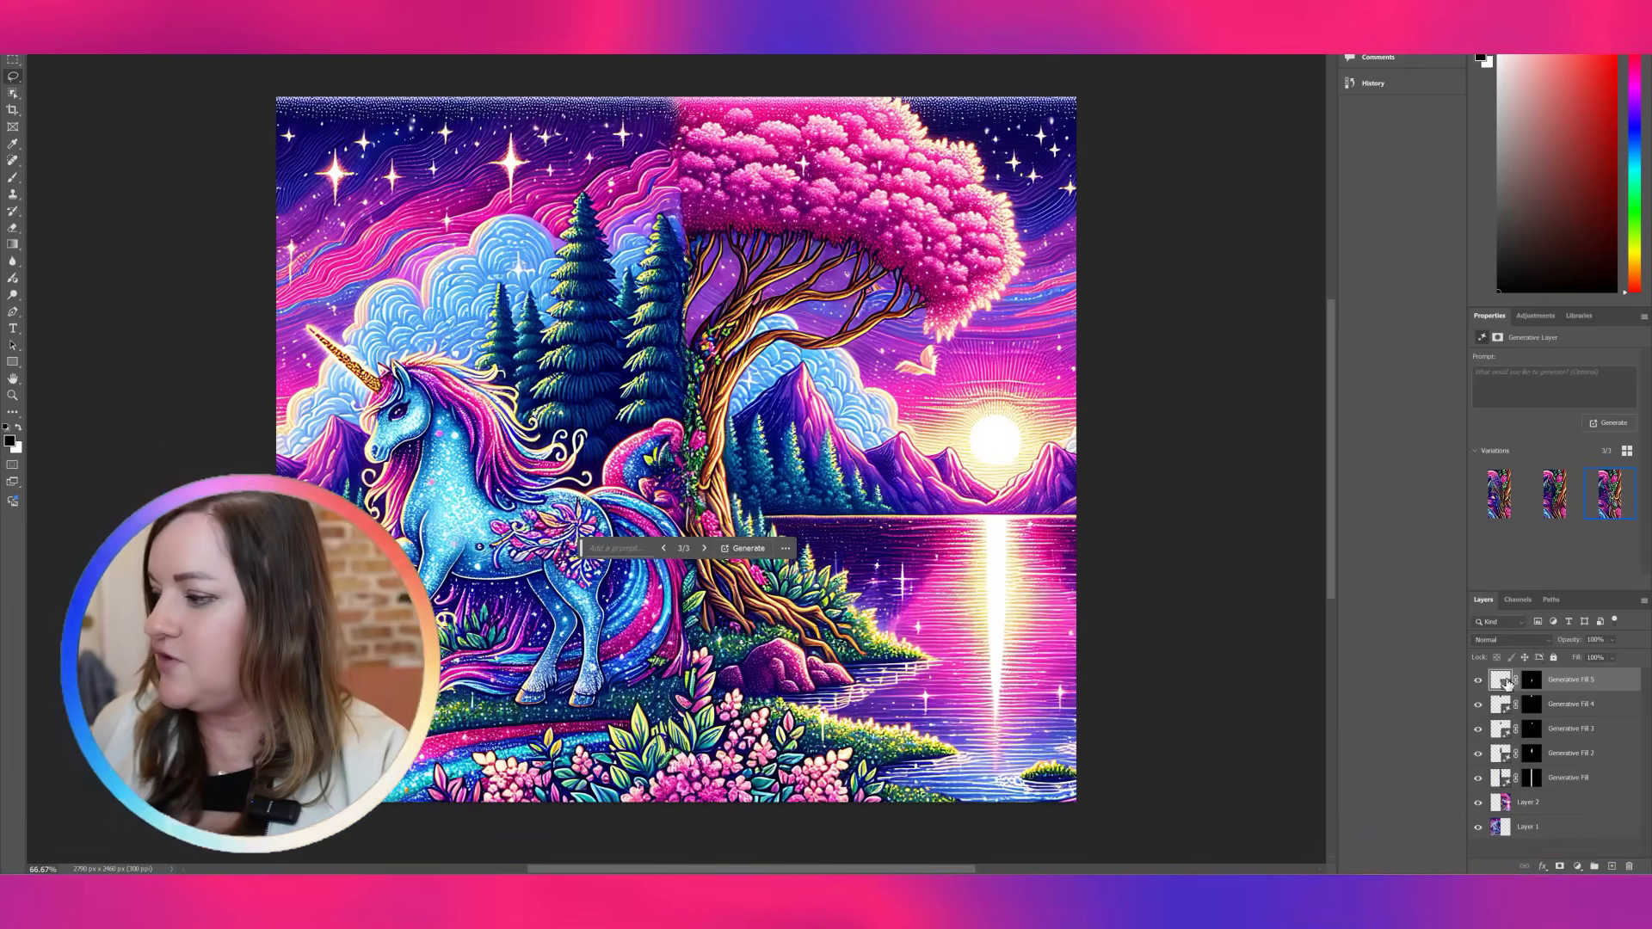
# Select all layers from Generative Fill 5 down to Layer 1 and merge them into one
pyautogui.keyDown('shift'); pyautogui.click(1555, 711); pyautogui.keyUp('shift')
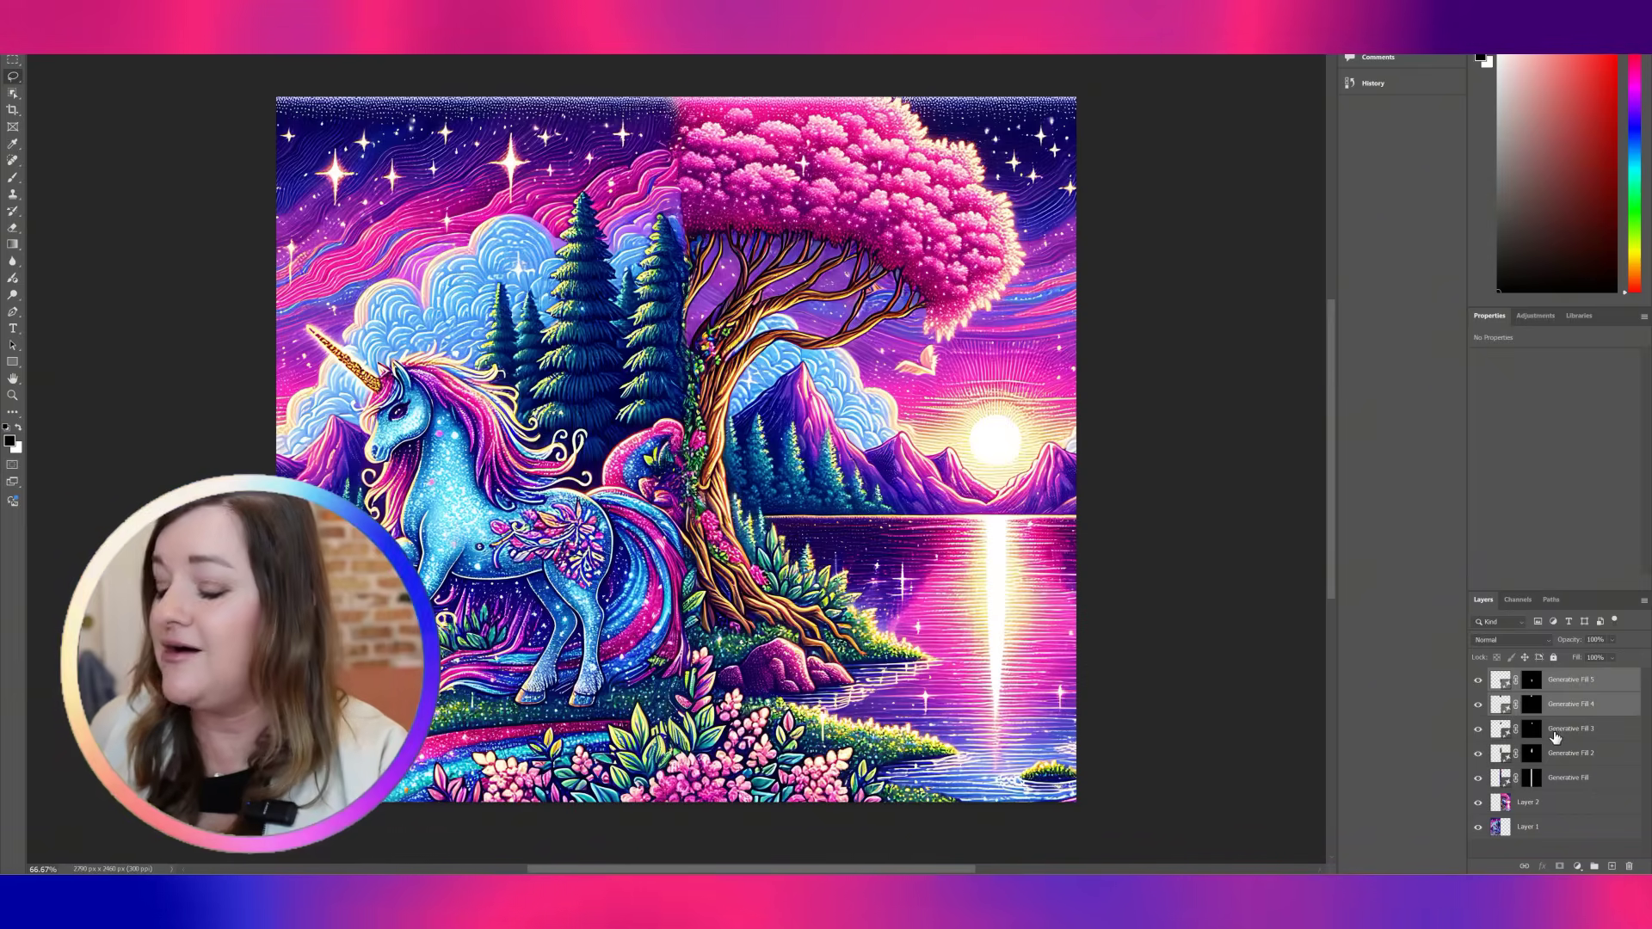
pyautogui.keyDown('shift'); pyautogui.click(1561, 738); pyautogui.keyUp('shift')
pyautogui.keyDown('shift'); pyautogui.click(1561, 761); pyautogui.keyUp('shift')
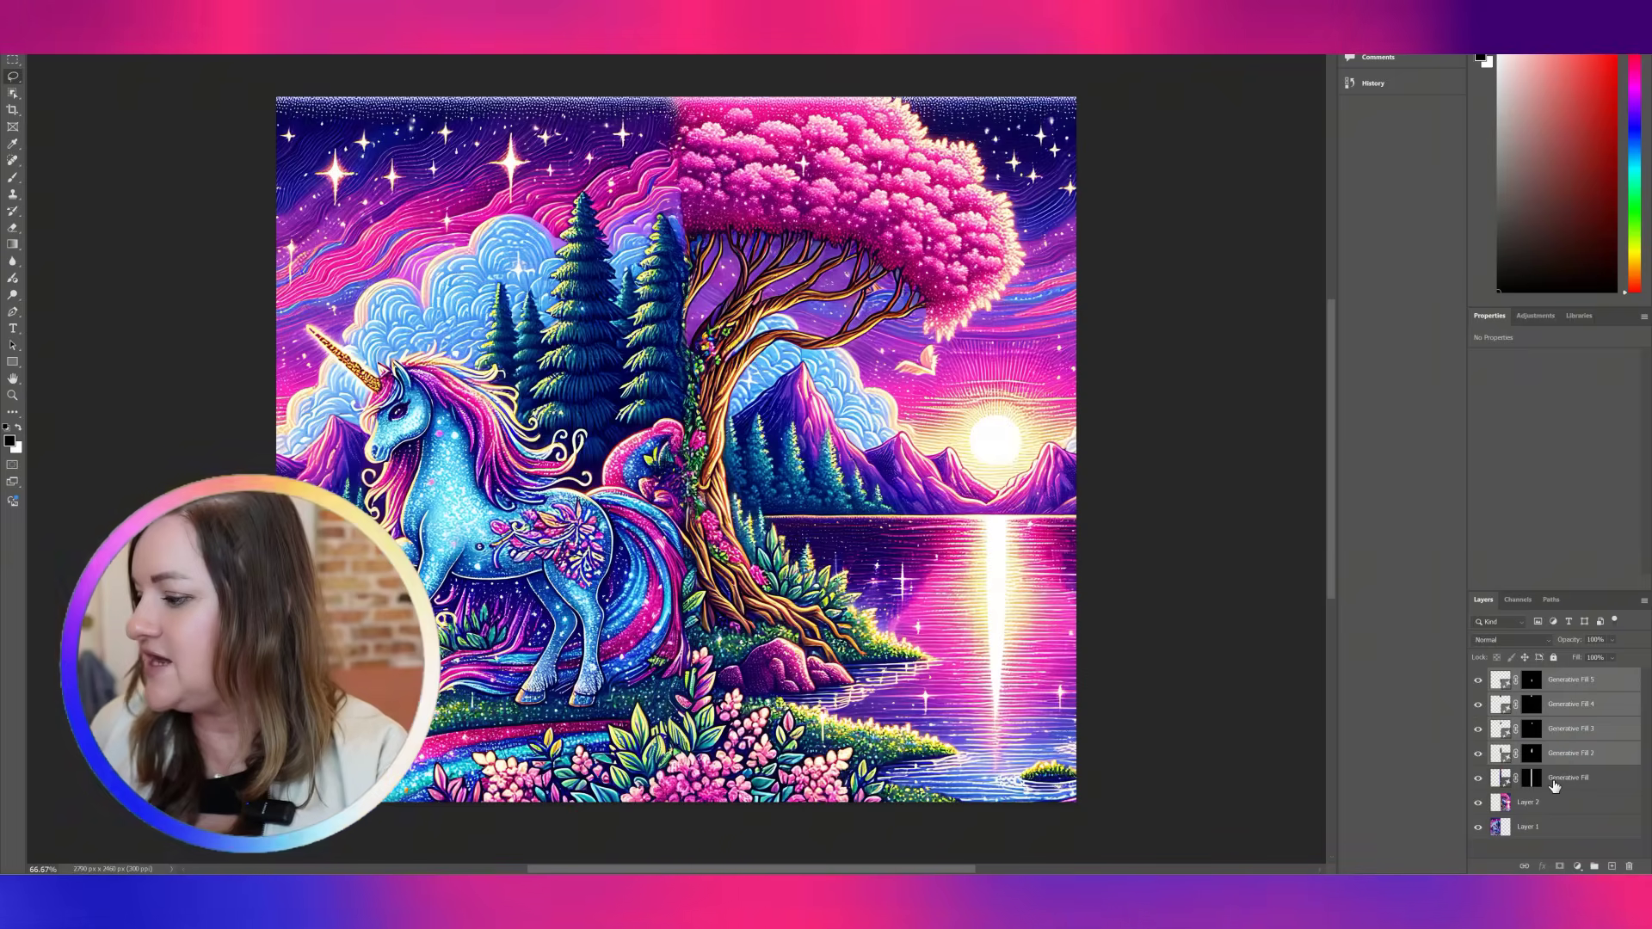
pyautogui.keyDown('shift'); pyautogui.click(1556, 783); pyautogui.keyUp('shift')
pyautogui.keyDown('shift'); pyautogui.click(1549, 807); pyautogui.keyUp('shift')
pyautogui.keyDown('shift'); pyautogui.click(1546, 831); pyautogui.keyUp('shift')
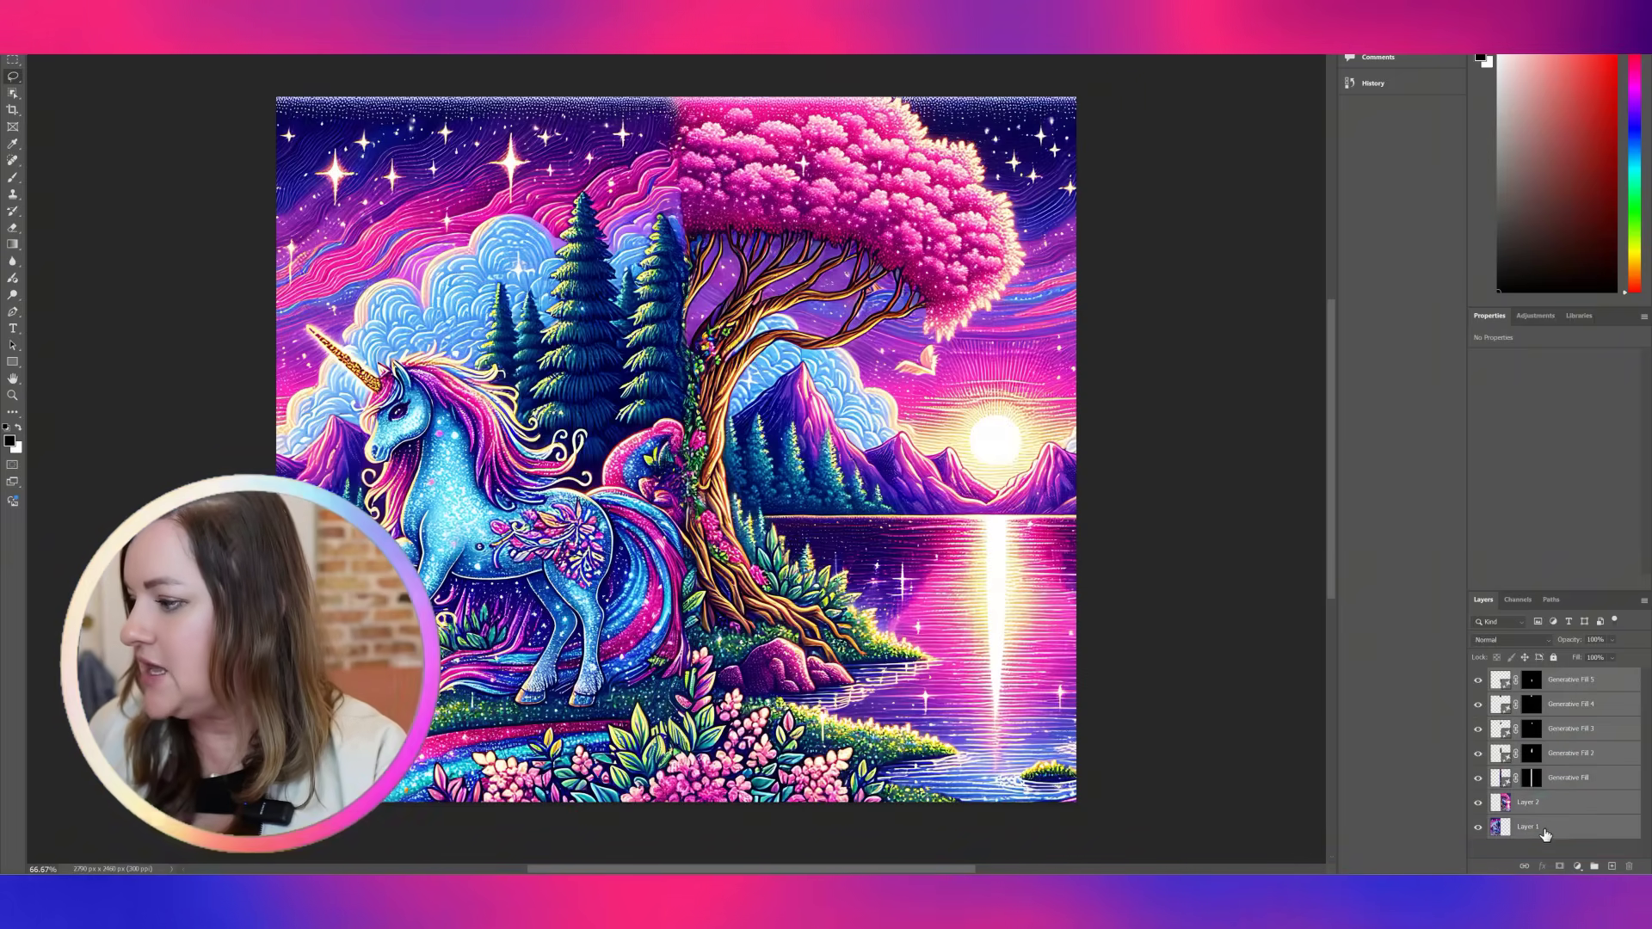
pyautogui.rightClick(1546, 831)
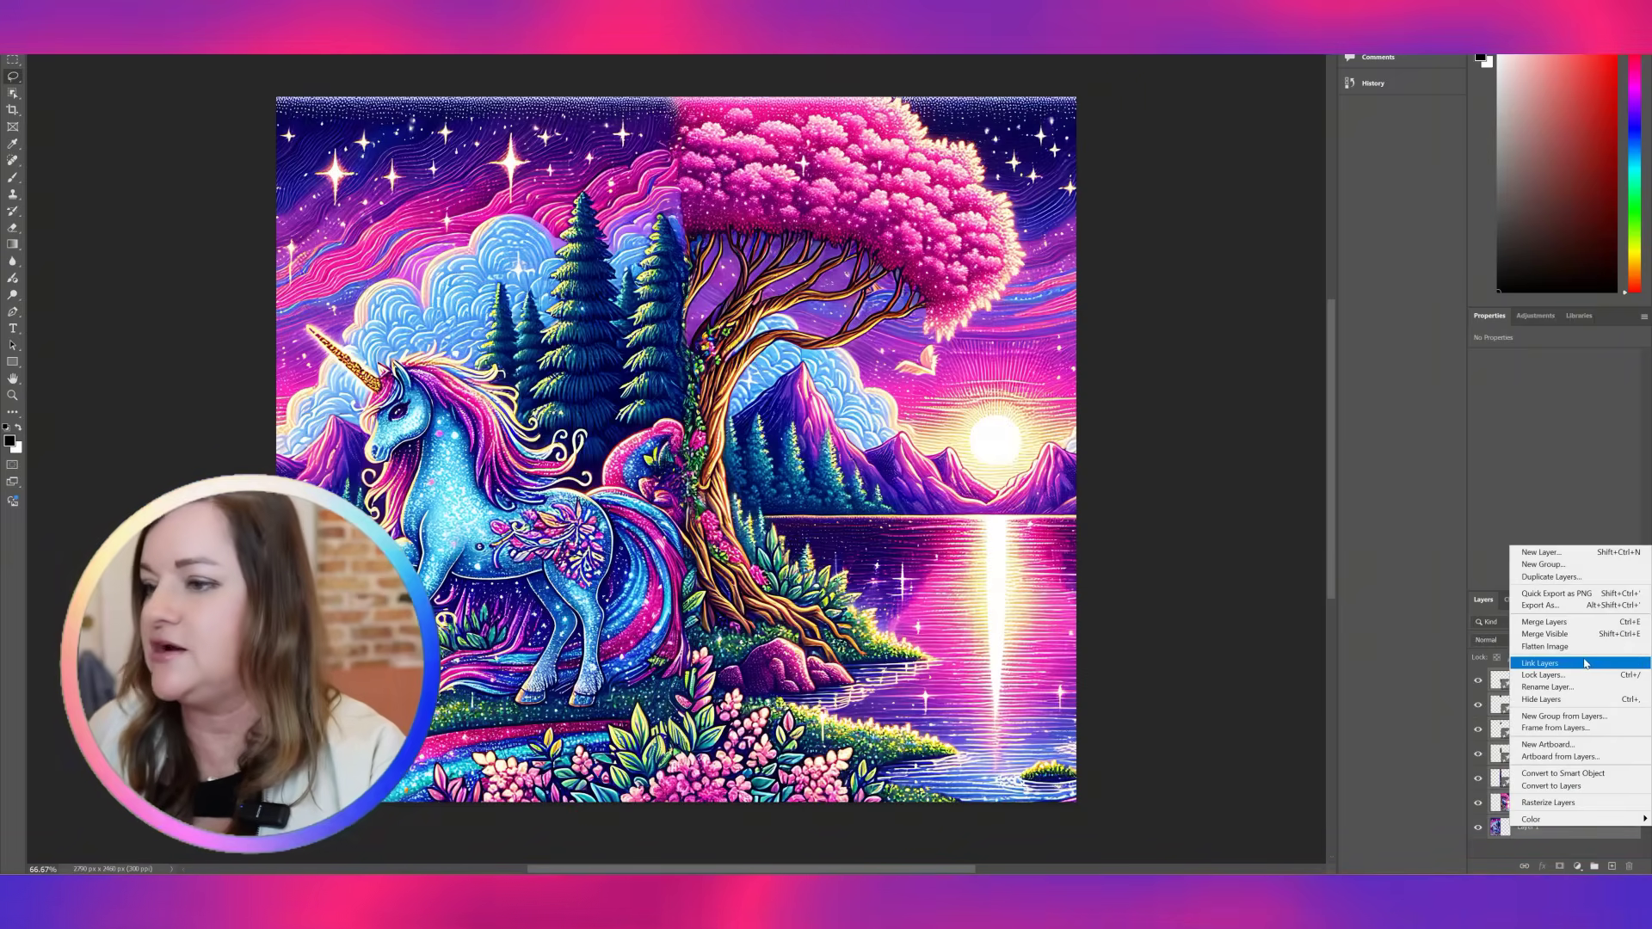
pyautogui.click(1554, 622)
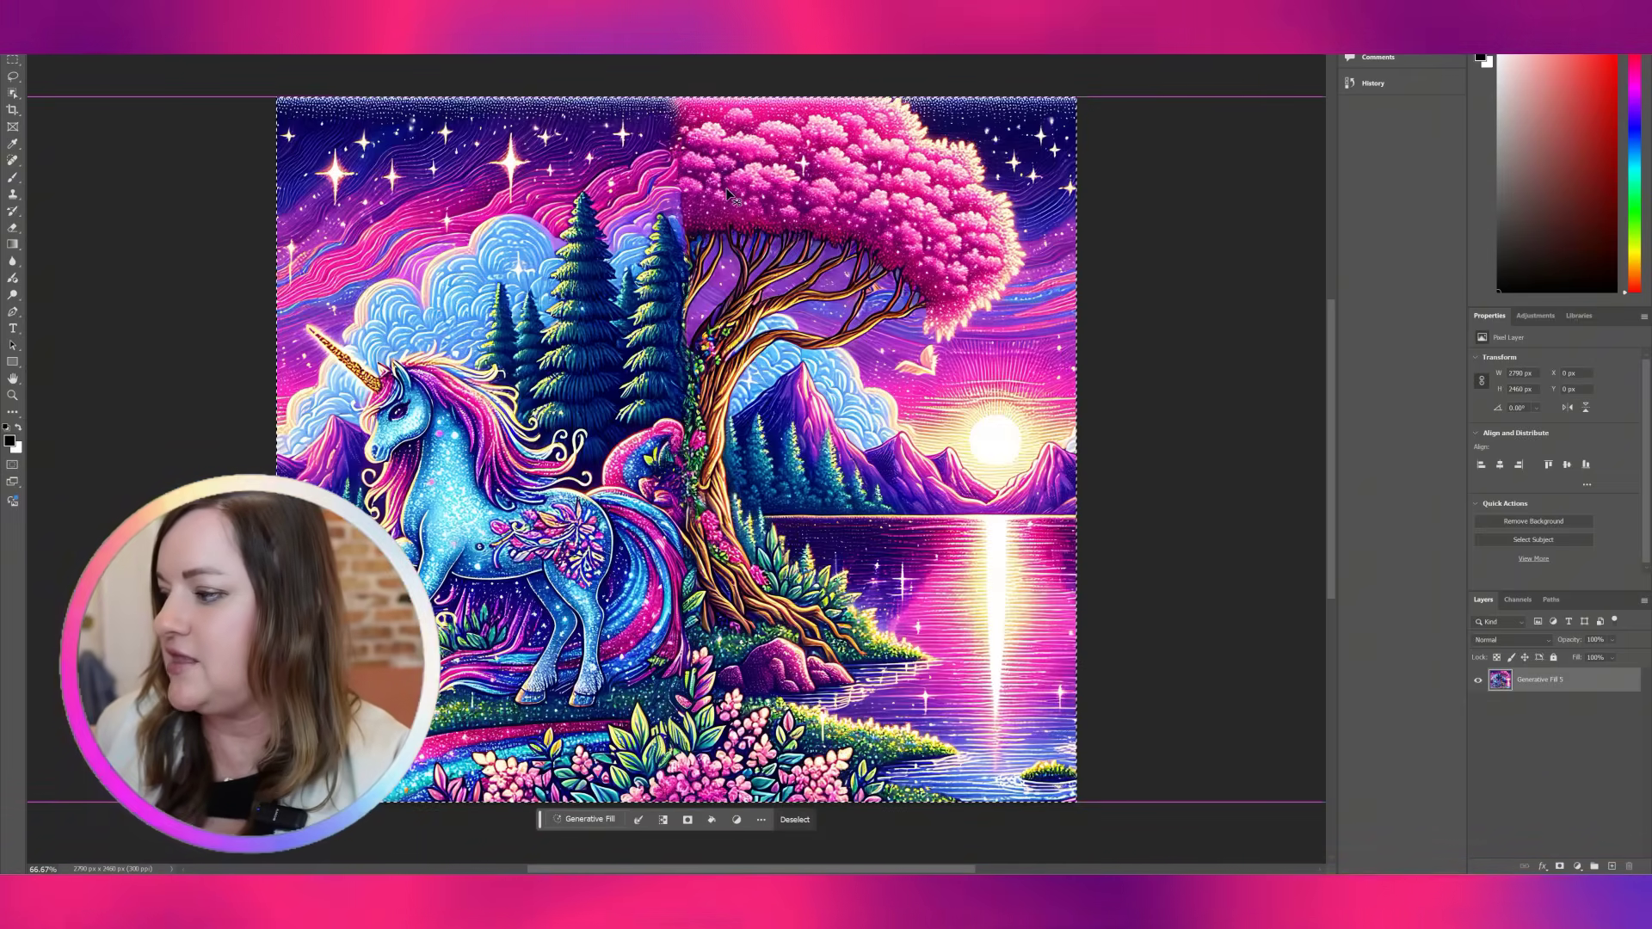
# Copy the whole merged image onto a new layer and delete the Generative Fill 5 layer beneath it
pyautogui.hotkey('ctrl', 'shift', 'alt', 'e')
pyautogui.click(1593, 715)
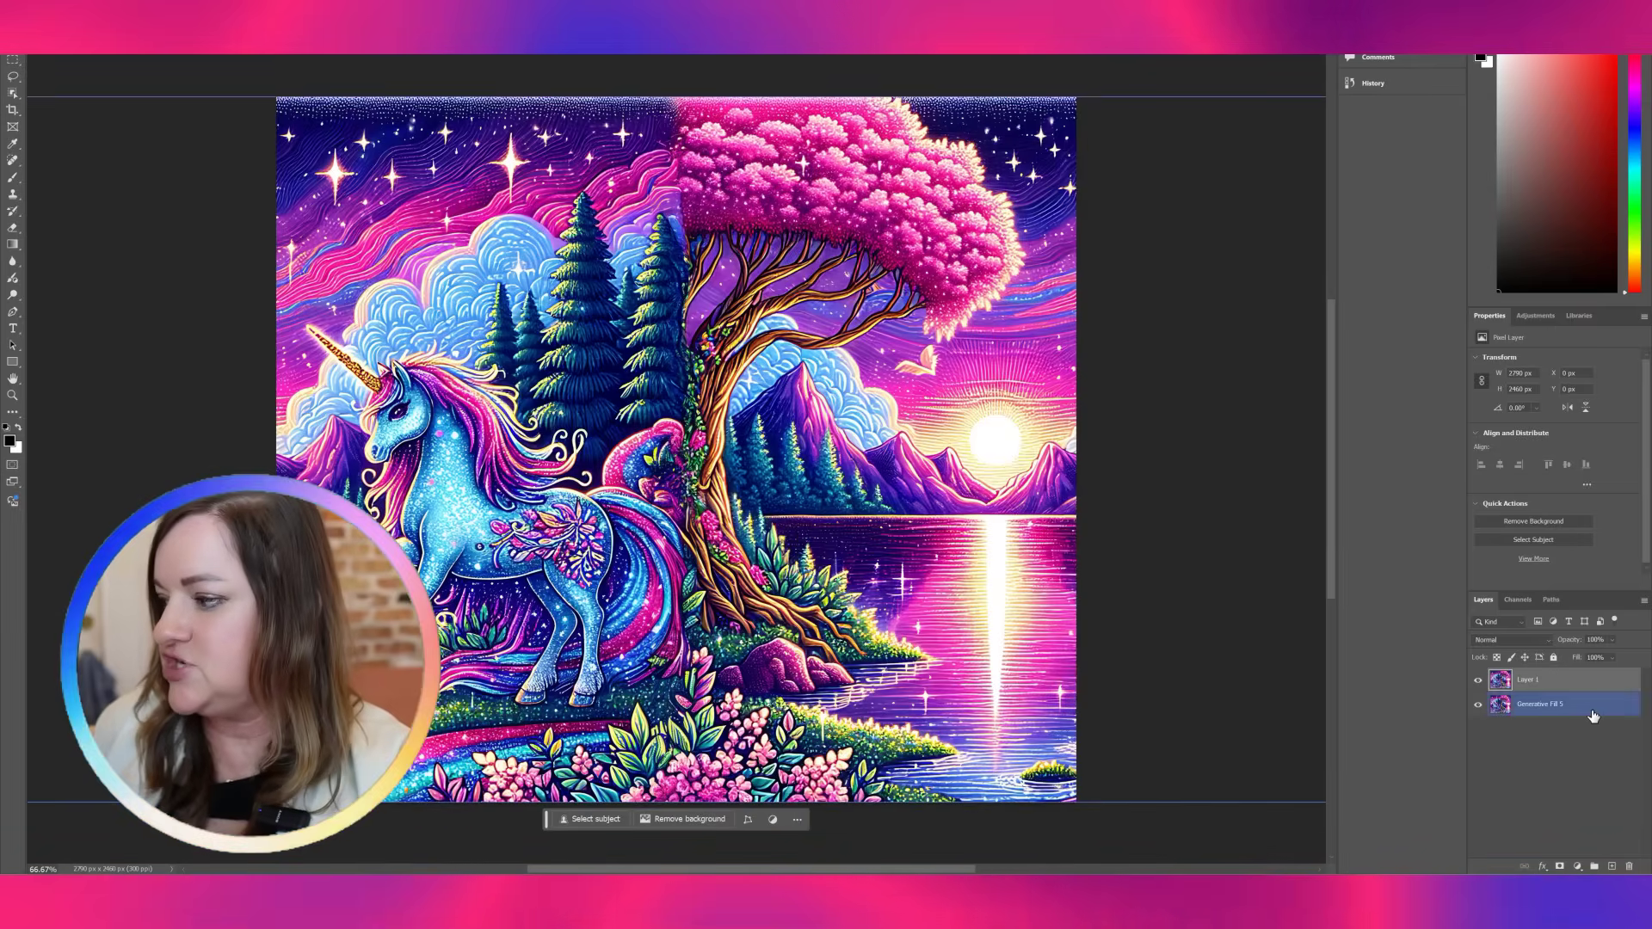
pyautogui.press('Delete')
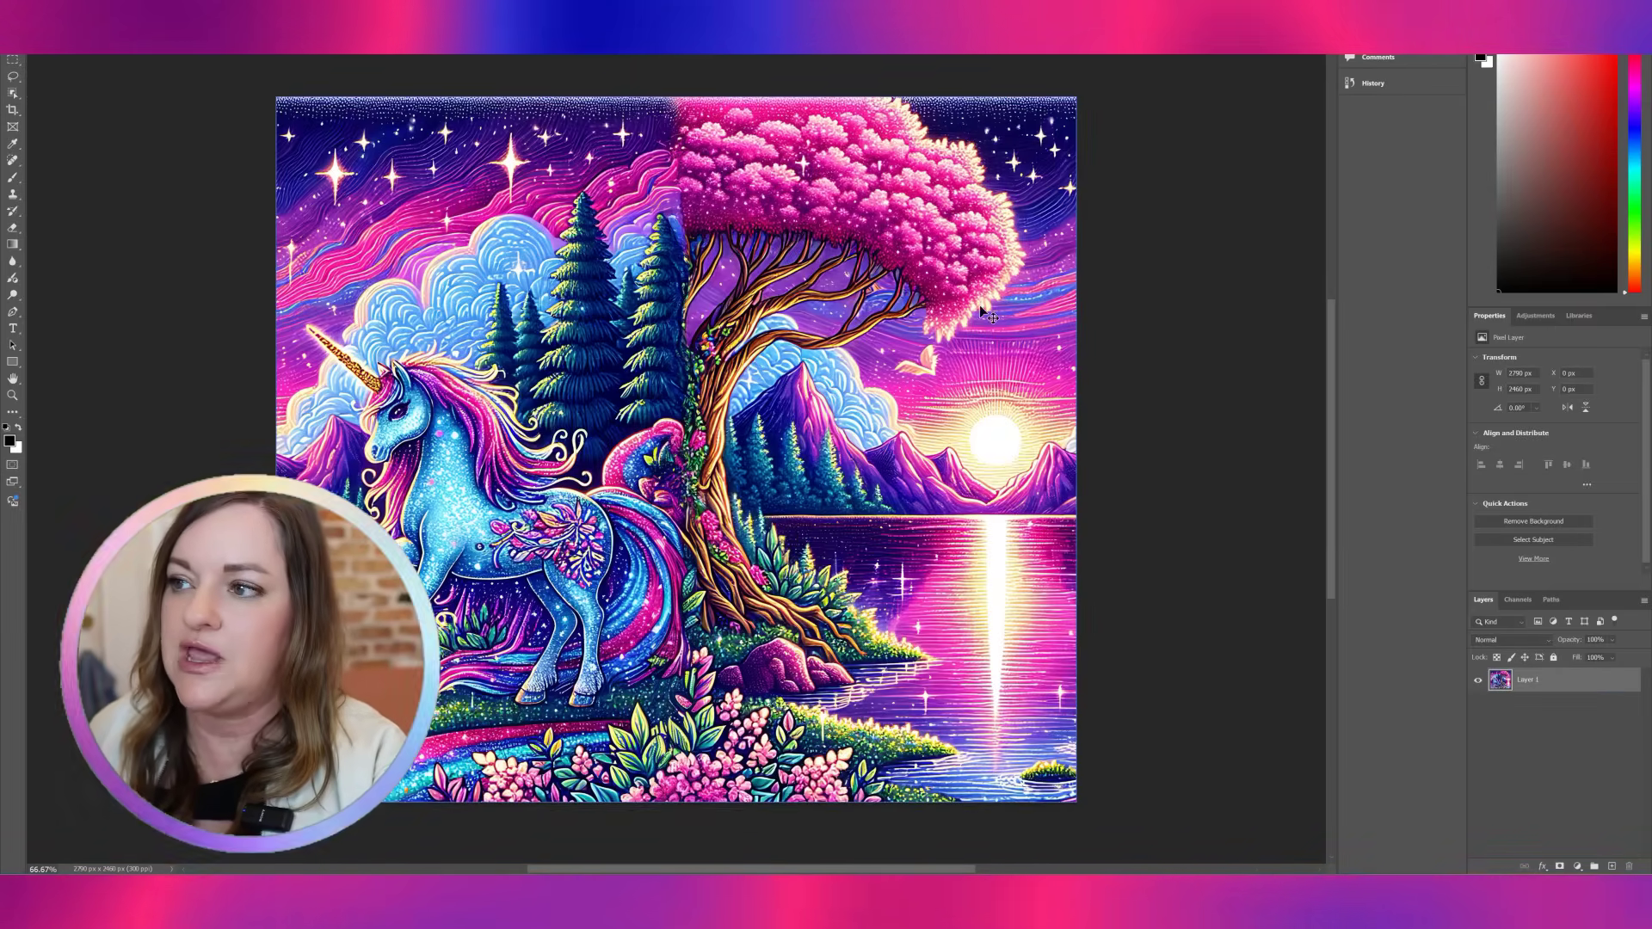
# Swap the image's two halves by placing them on separate layers offset by 1395 px, and merge the two layers
pyautogui.moveTo(980, 305)
pyautogui.mouseDown()
pyautogui.moveTo(527, 310)
pyautogui.moveTo(948, 311)
pyautogui.mouseUp()
pyautogui.hotkey('ctrl', 'v')
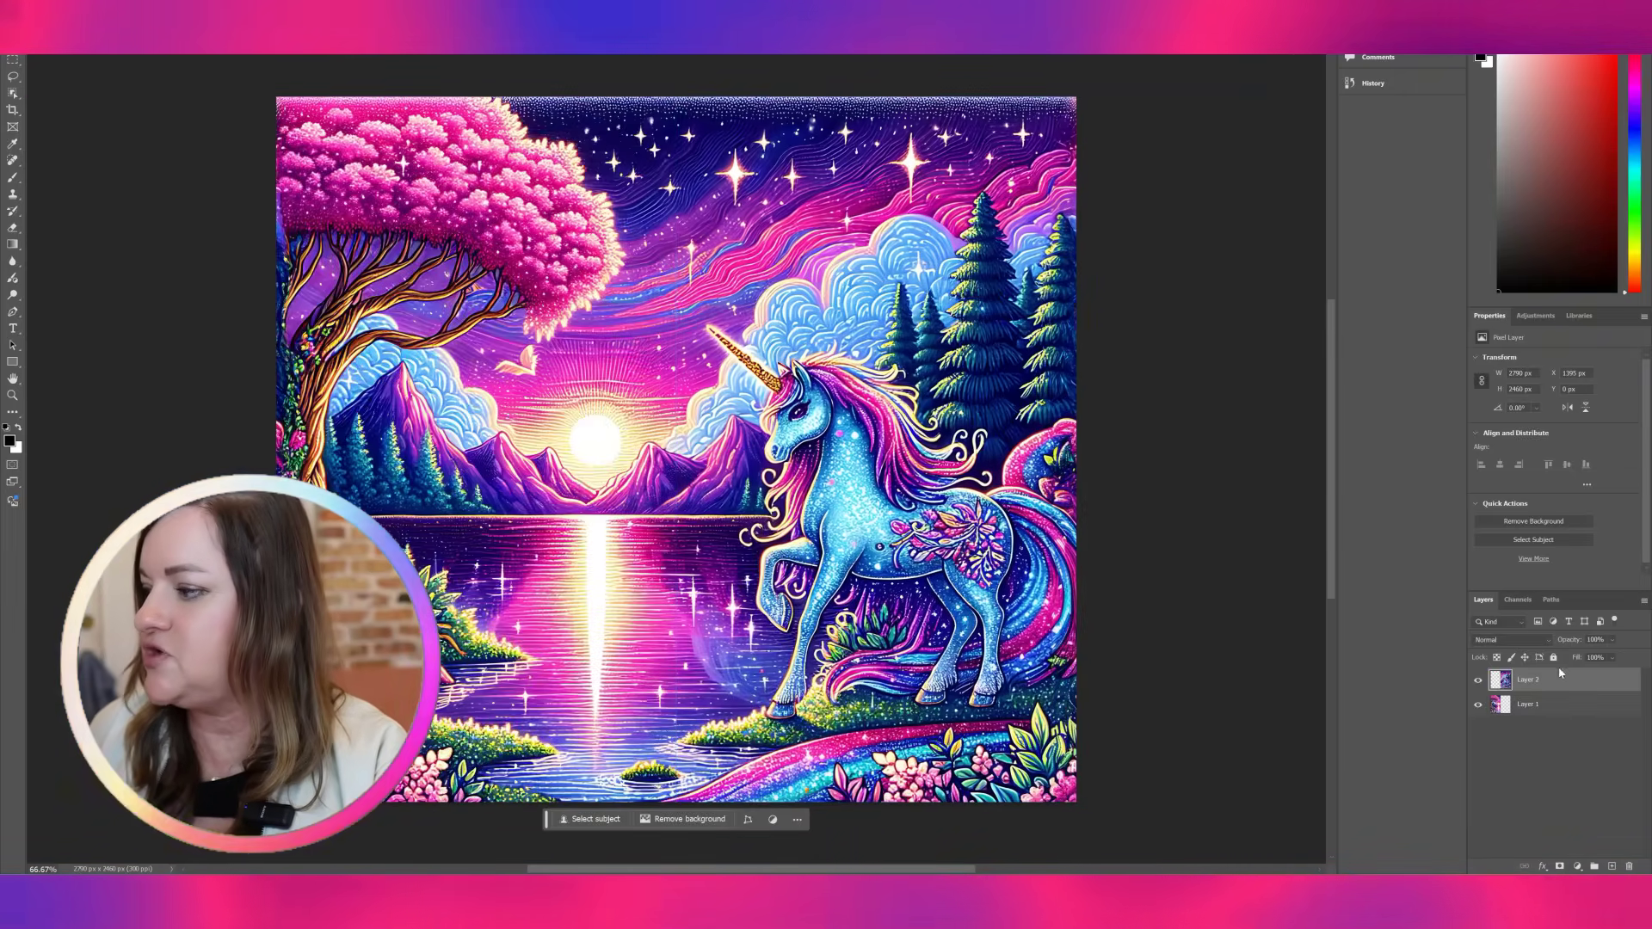
pyautogui.keyDown('shift'); pyautogui.click(1538, 705); pyautogui.keyUp('shift')
pyautogui.rightClick(1538, 706)
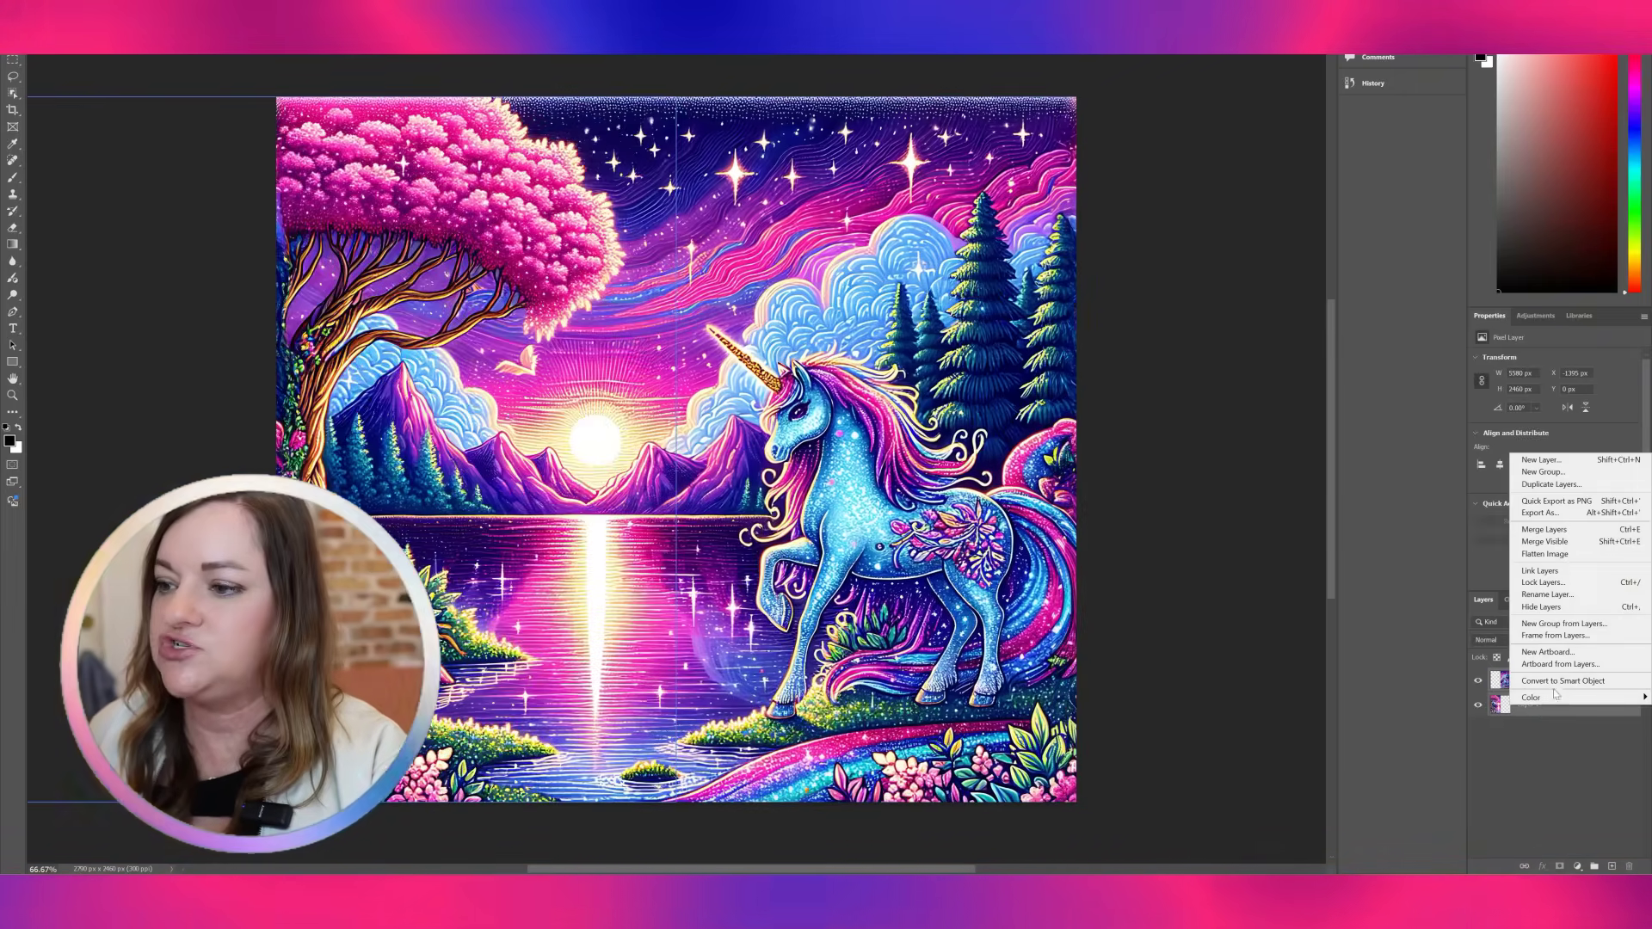
pyautogui.click(1536, 532)
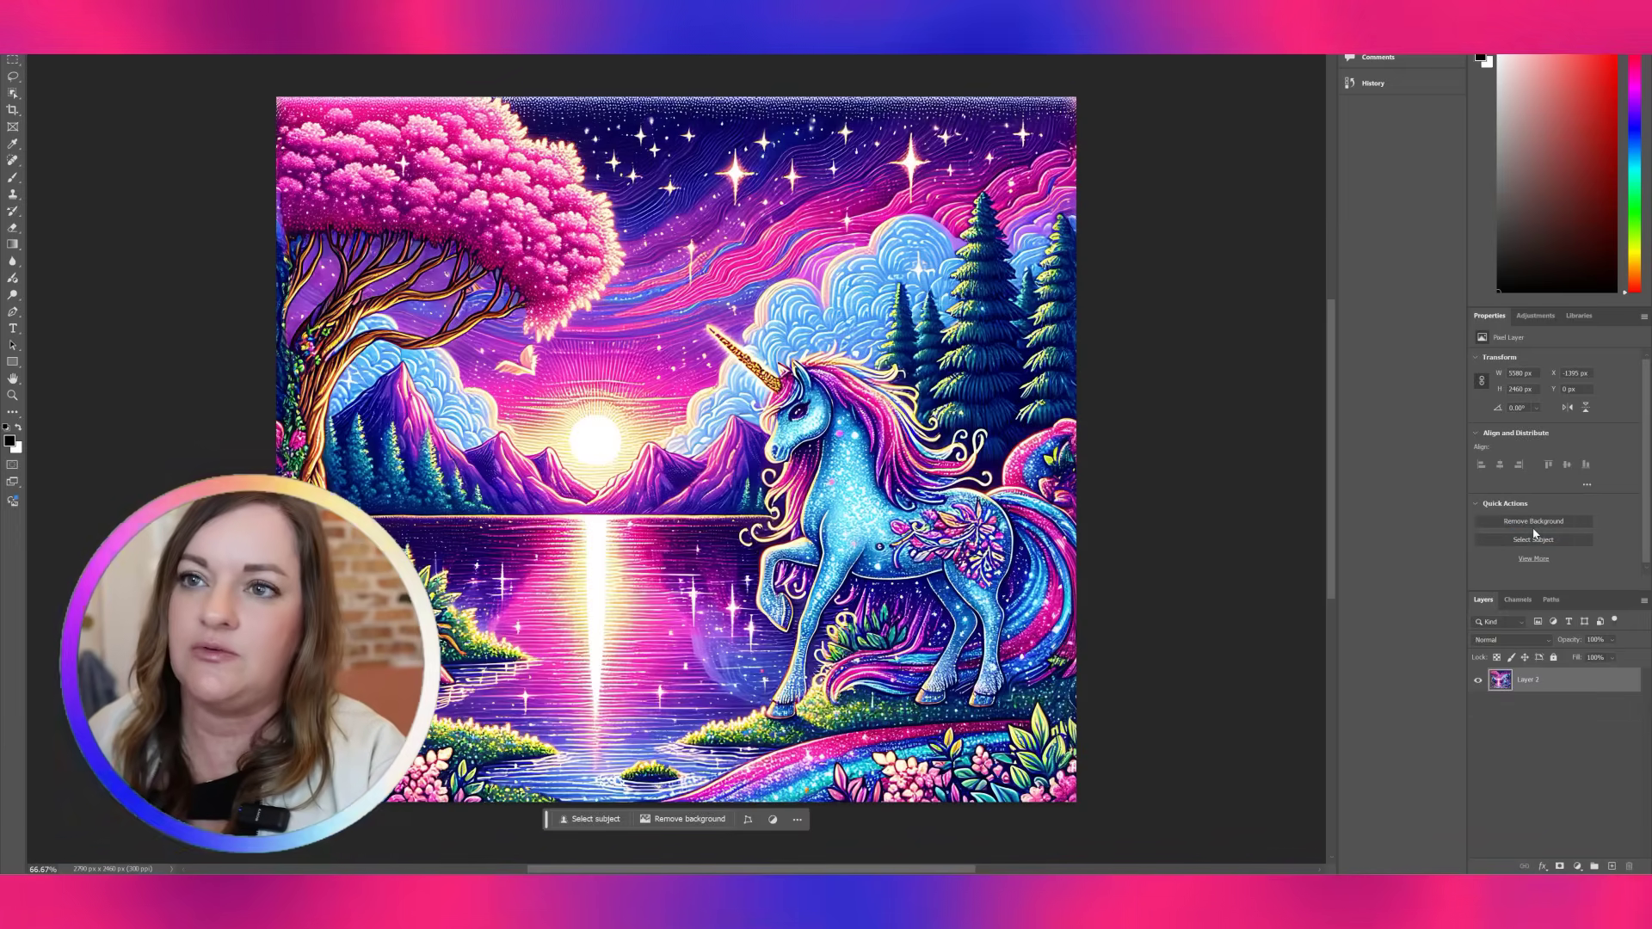
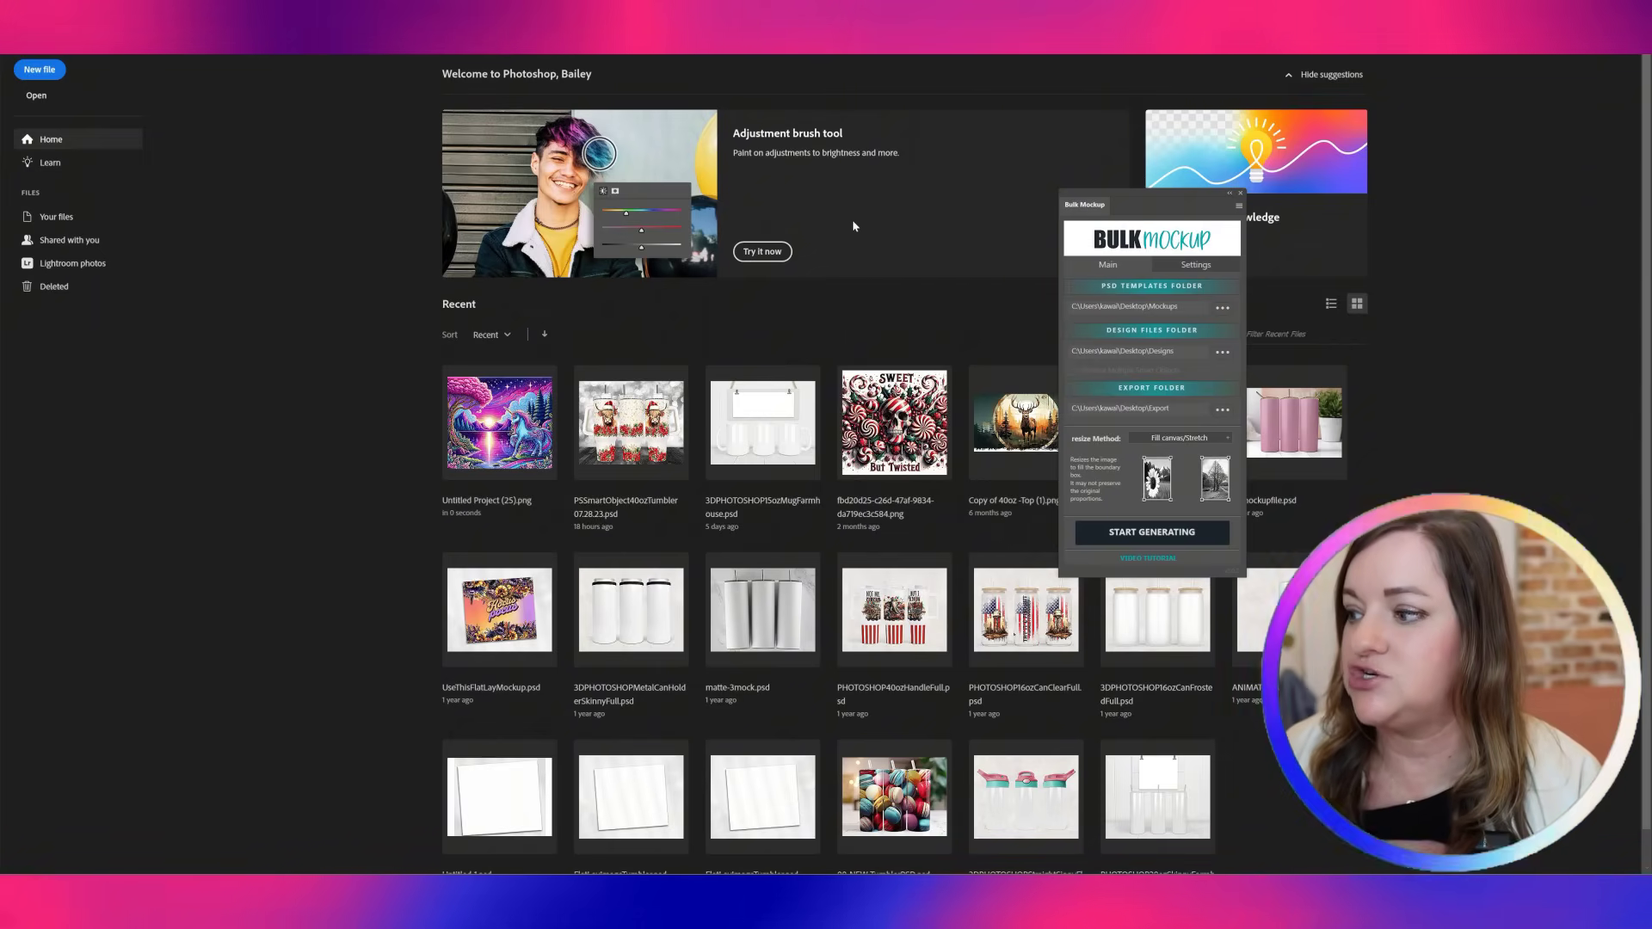
# Generate the tumbler and flat-lay mockups with Bulk Mockup using Fill canvas/Stretch, and bring the Export folder into view
pyautogui.click(1153, 532)
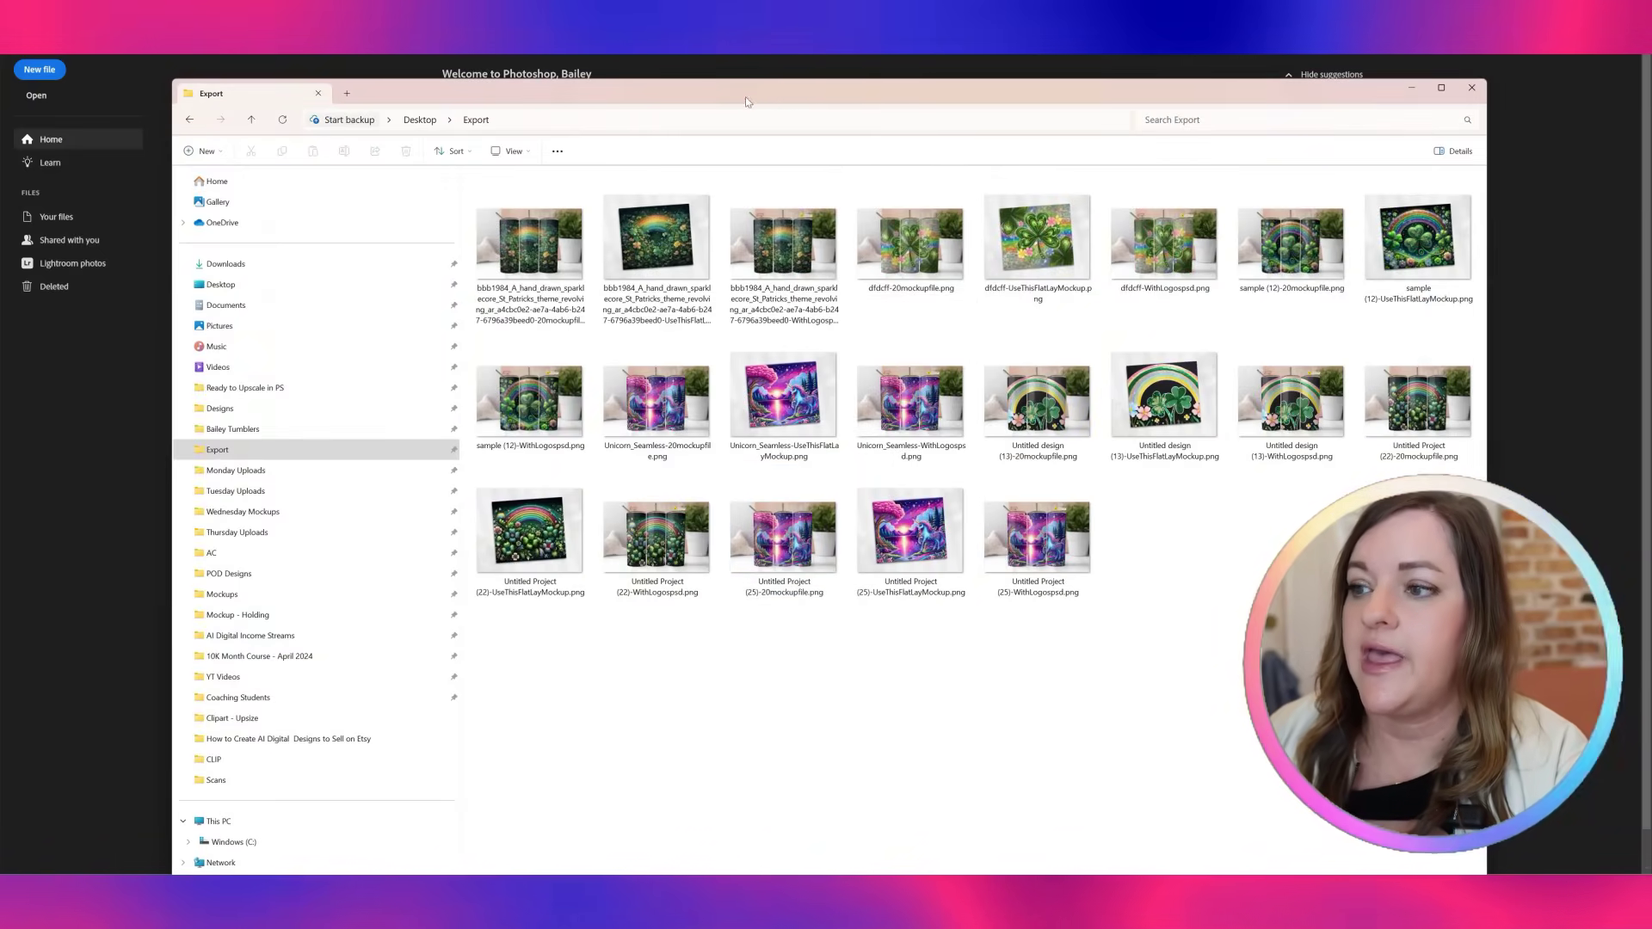
pyautogui.moveTo(745, 97); pyautogui.dragTo(711, 41)
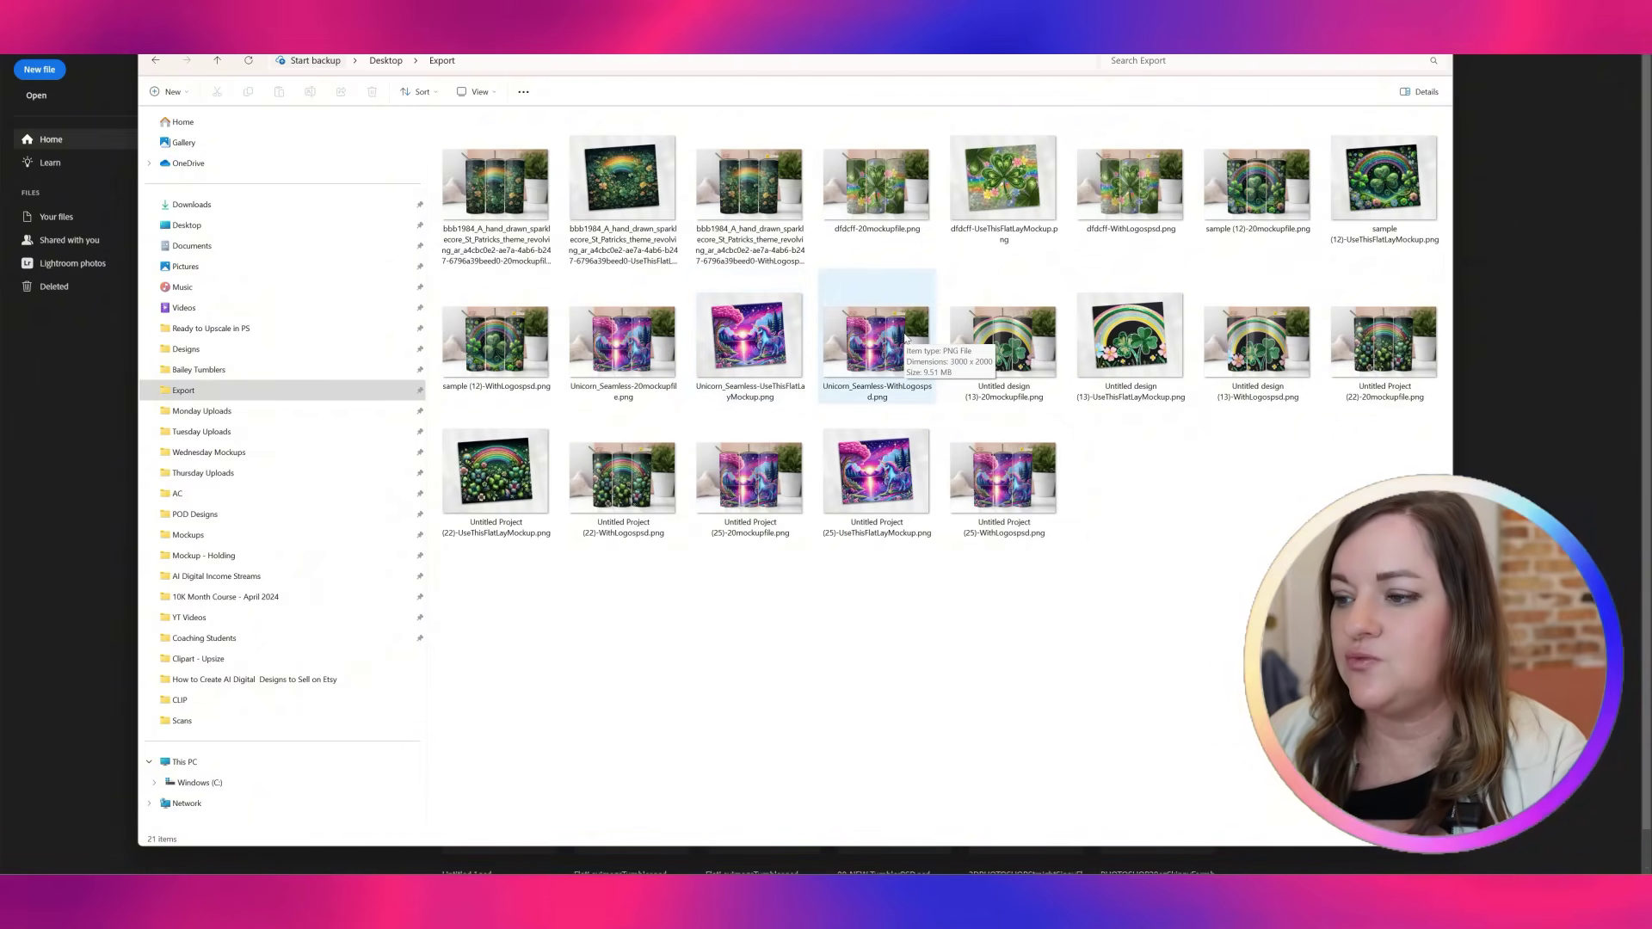
# View the Untitled Project (25) tumbler and flat-lay mockups, and open the Unicorn_Seamless flat-lay mockup for comparison
pyautogui.doubleClick(763, 480)
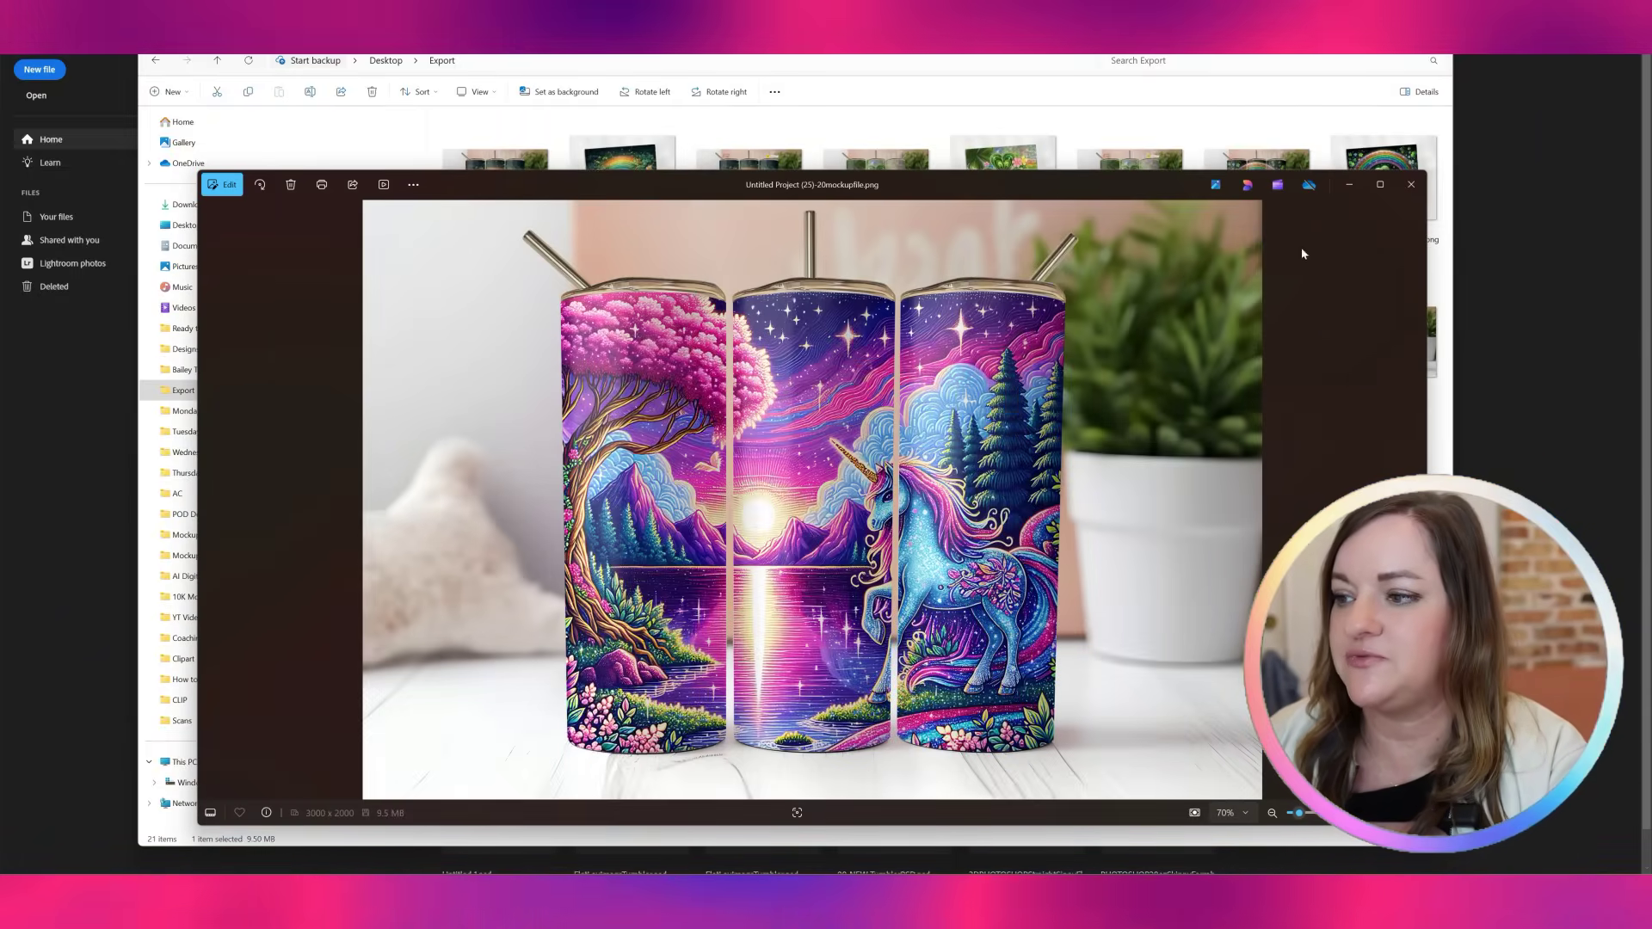
pyautogui.click(1410, 185)
pyautogui.click(874, 482)
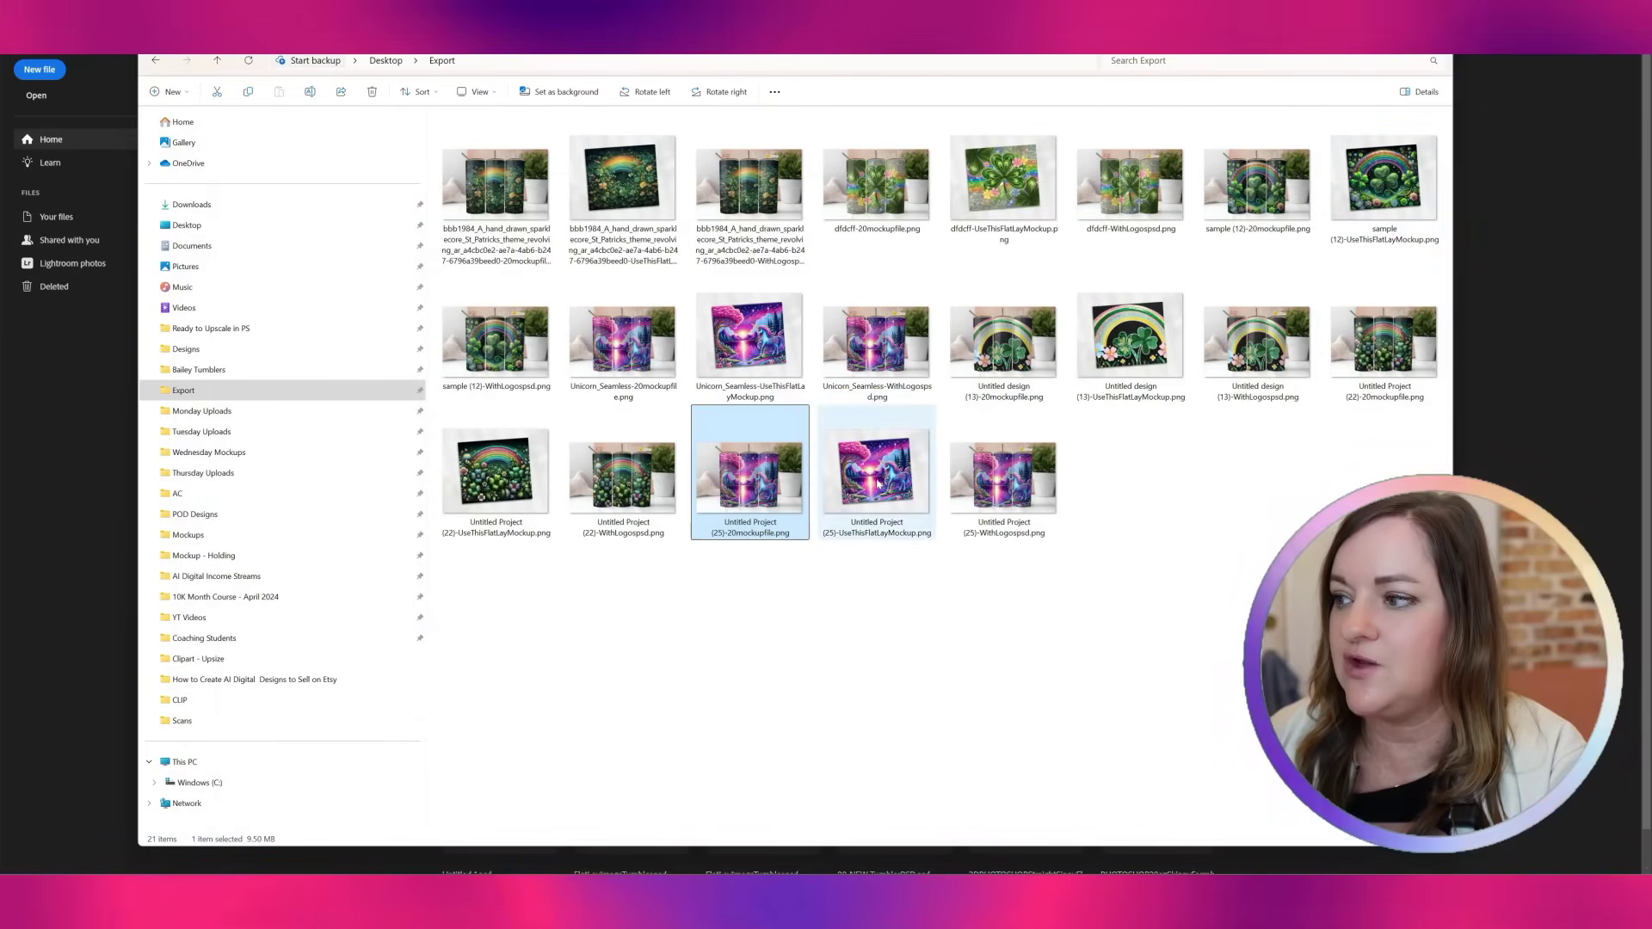
pyautogui.doubleClick(874, 482)
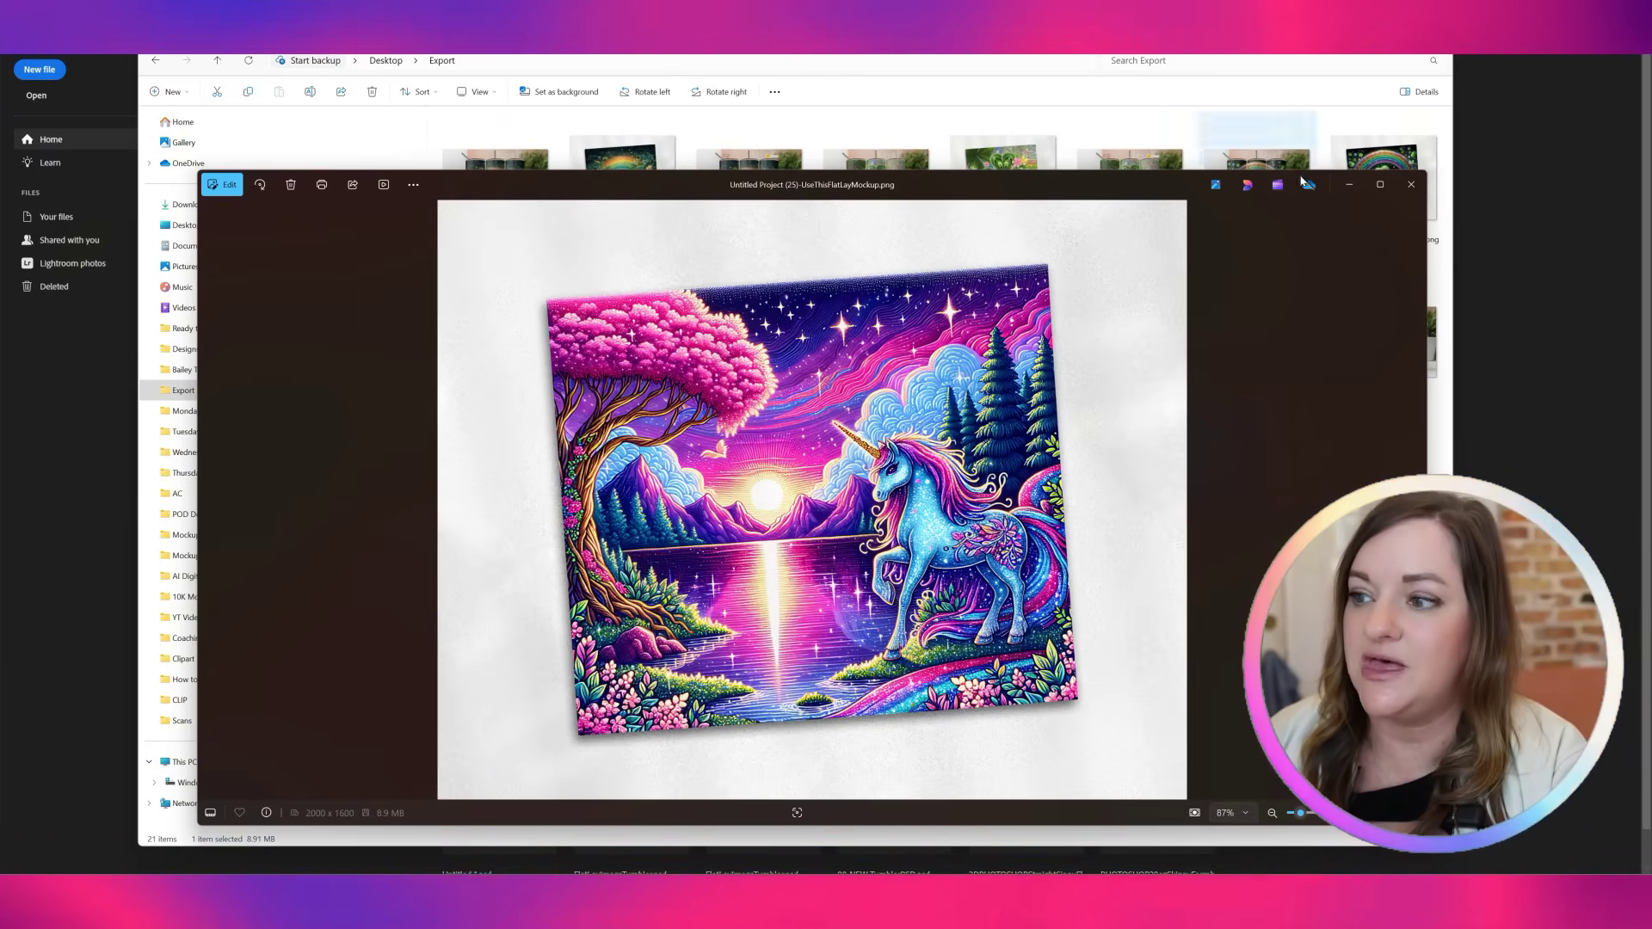
pyautogui.click(1411, 184)
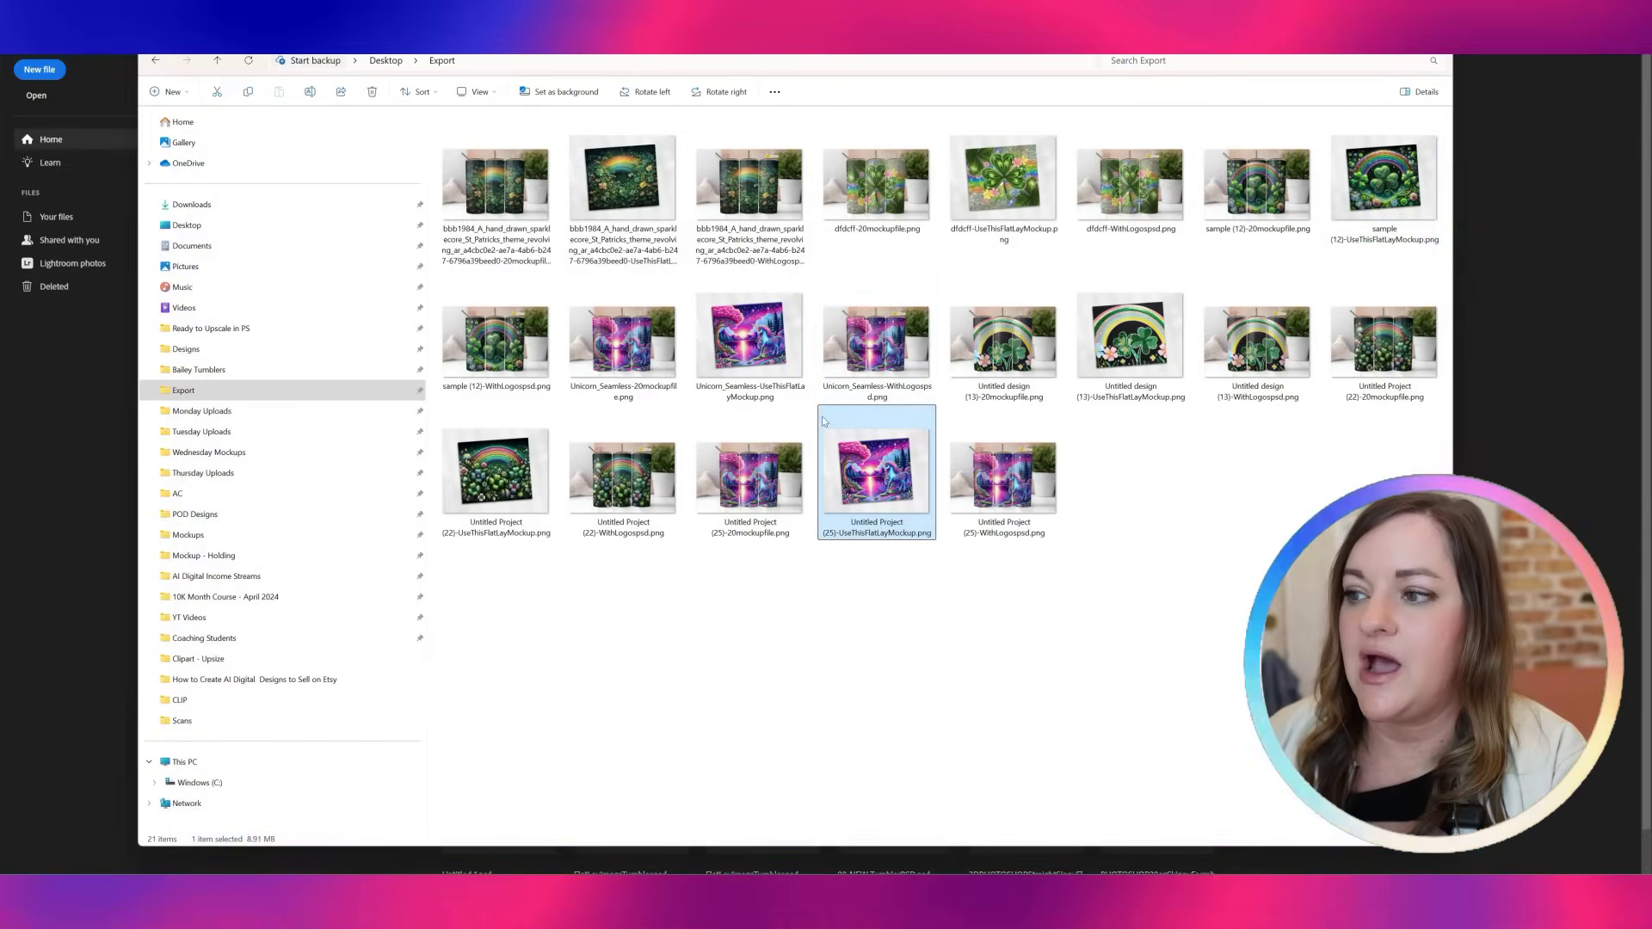
pyautogui.doubleClick(741, 340)
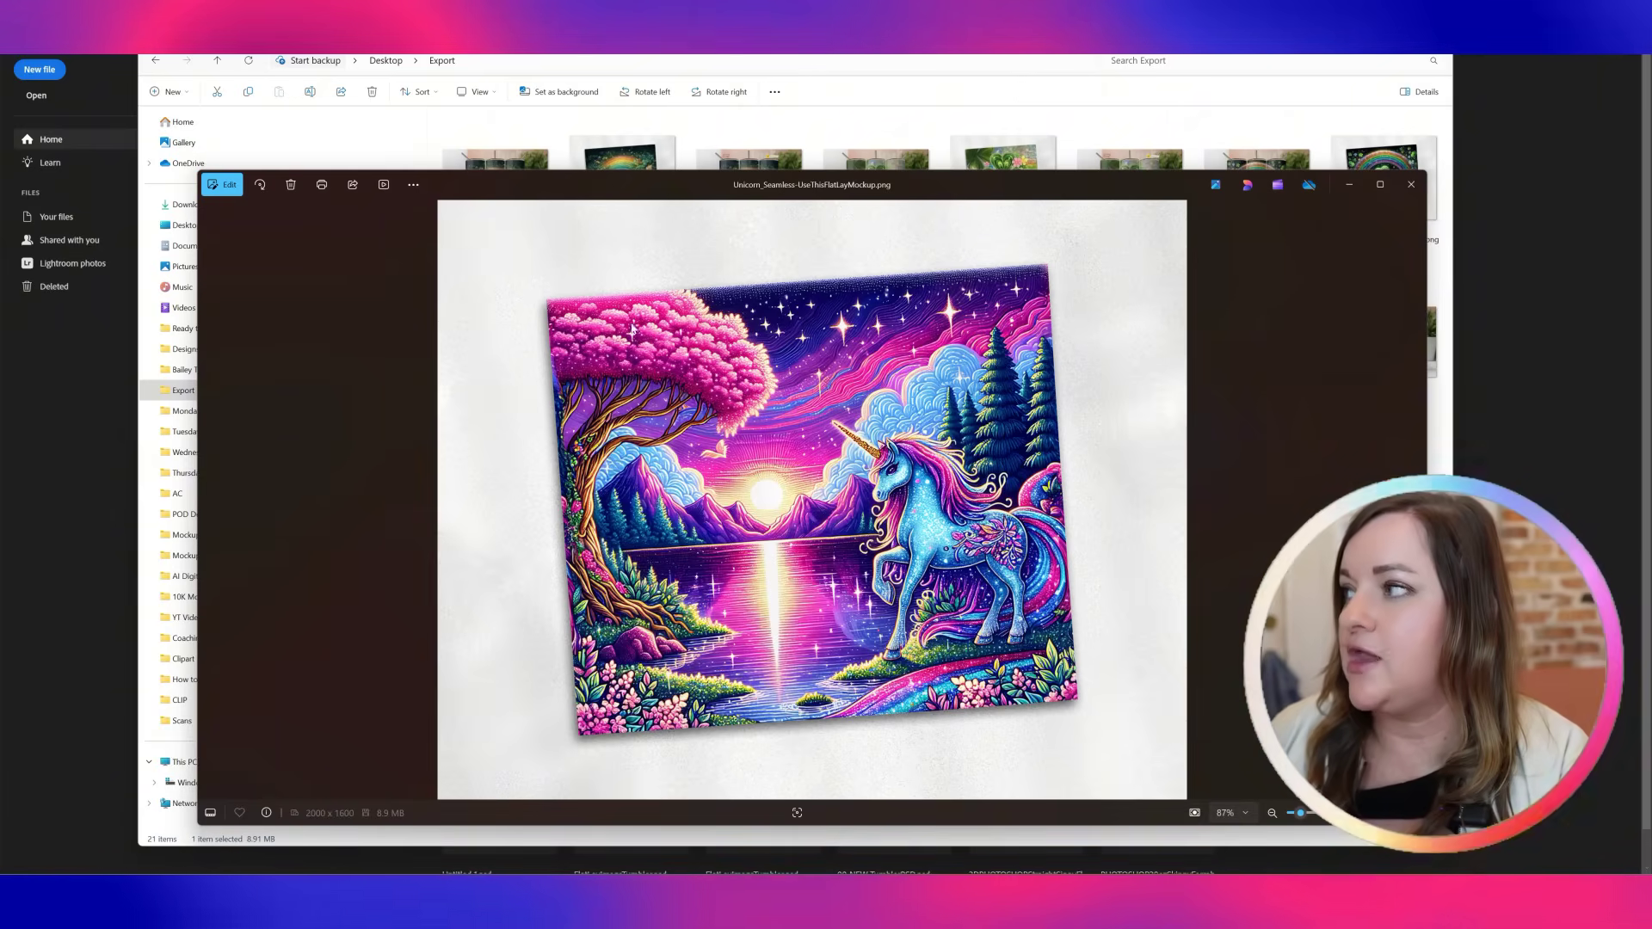
# Switch to the browser, search for patternchecker.ai, and open the Seamless Pattern Checker site
pyautogui.click(1582, 118)
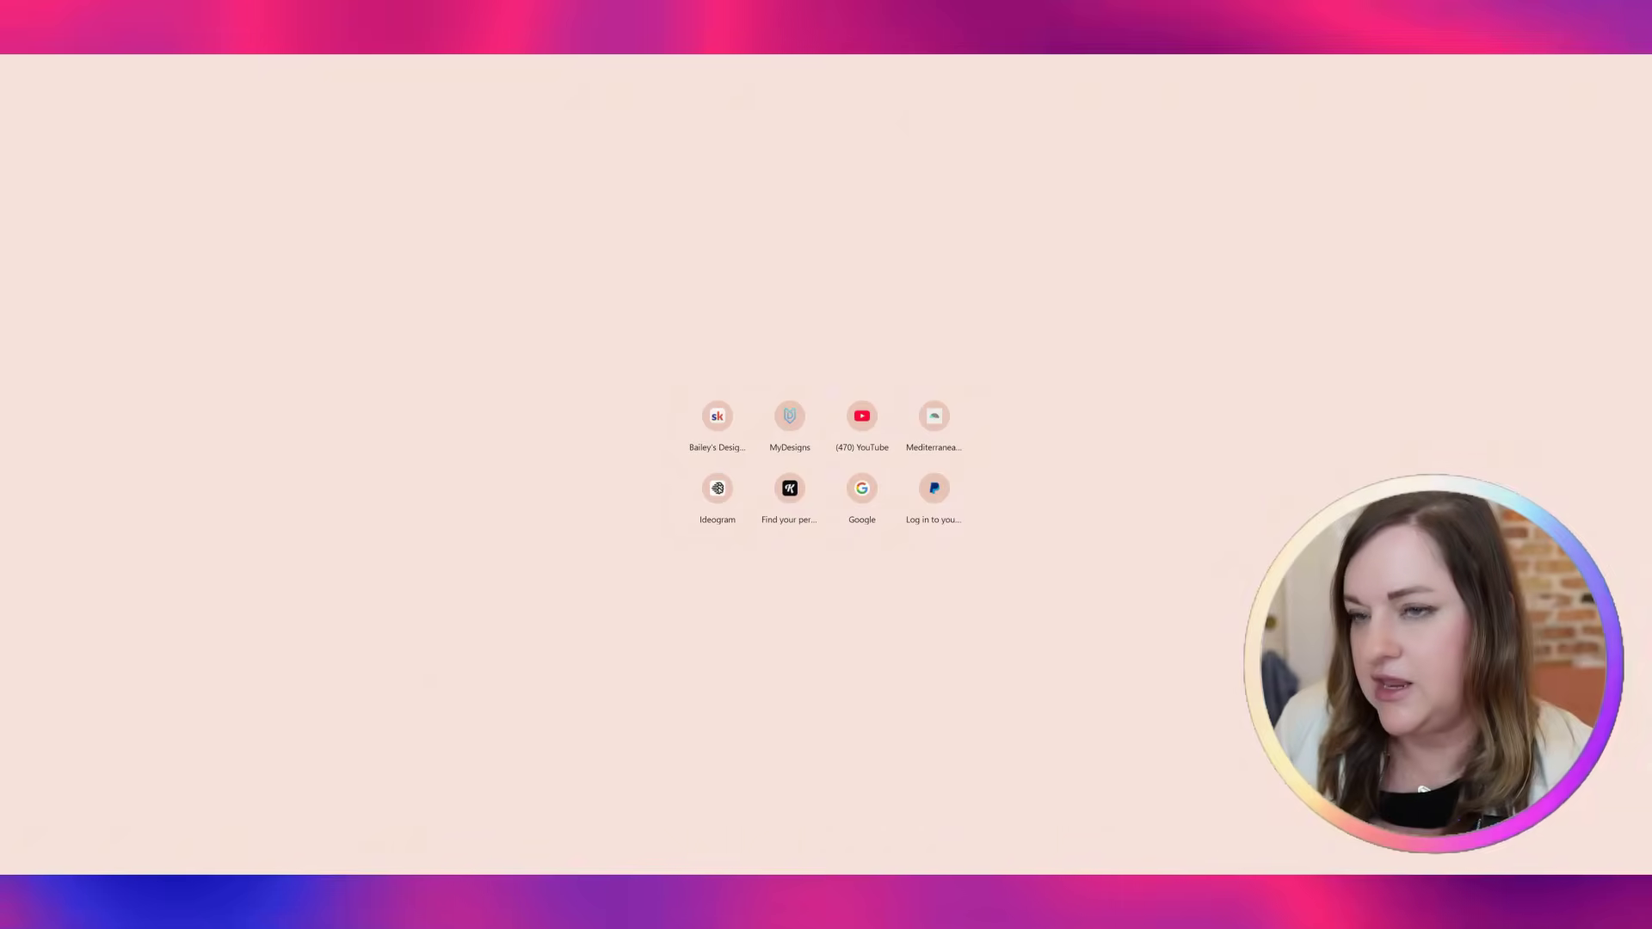
pyautogui.write('patter')
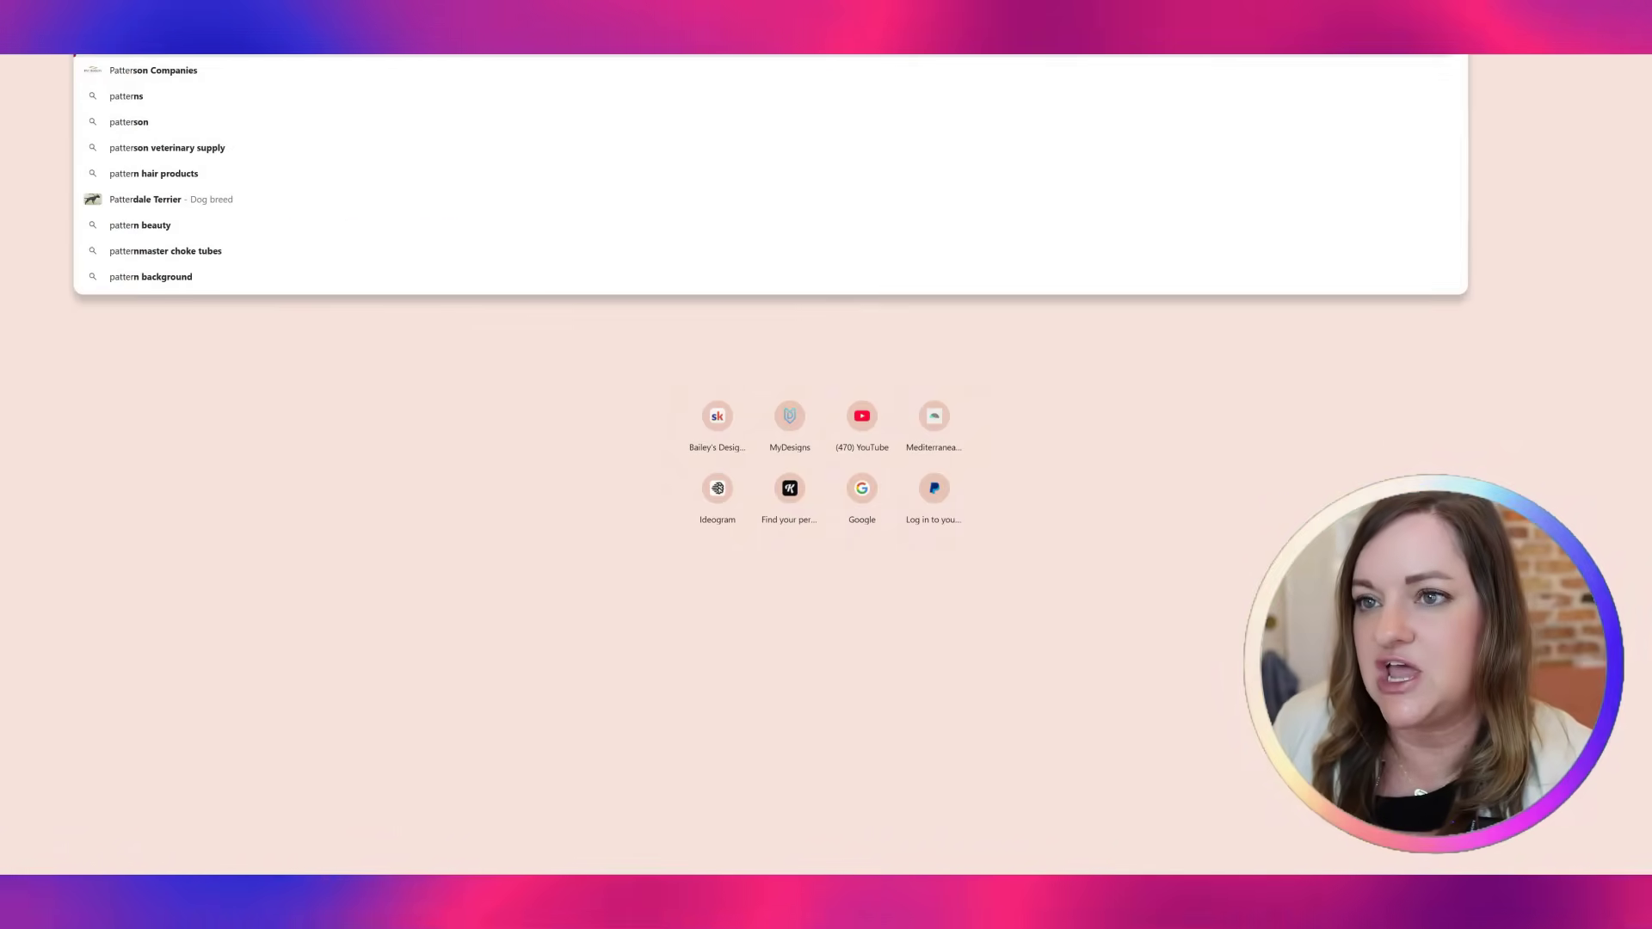
pyautogui.write('nchec')
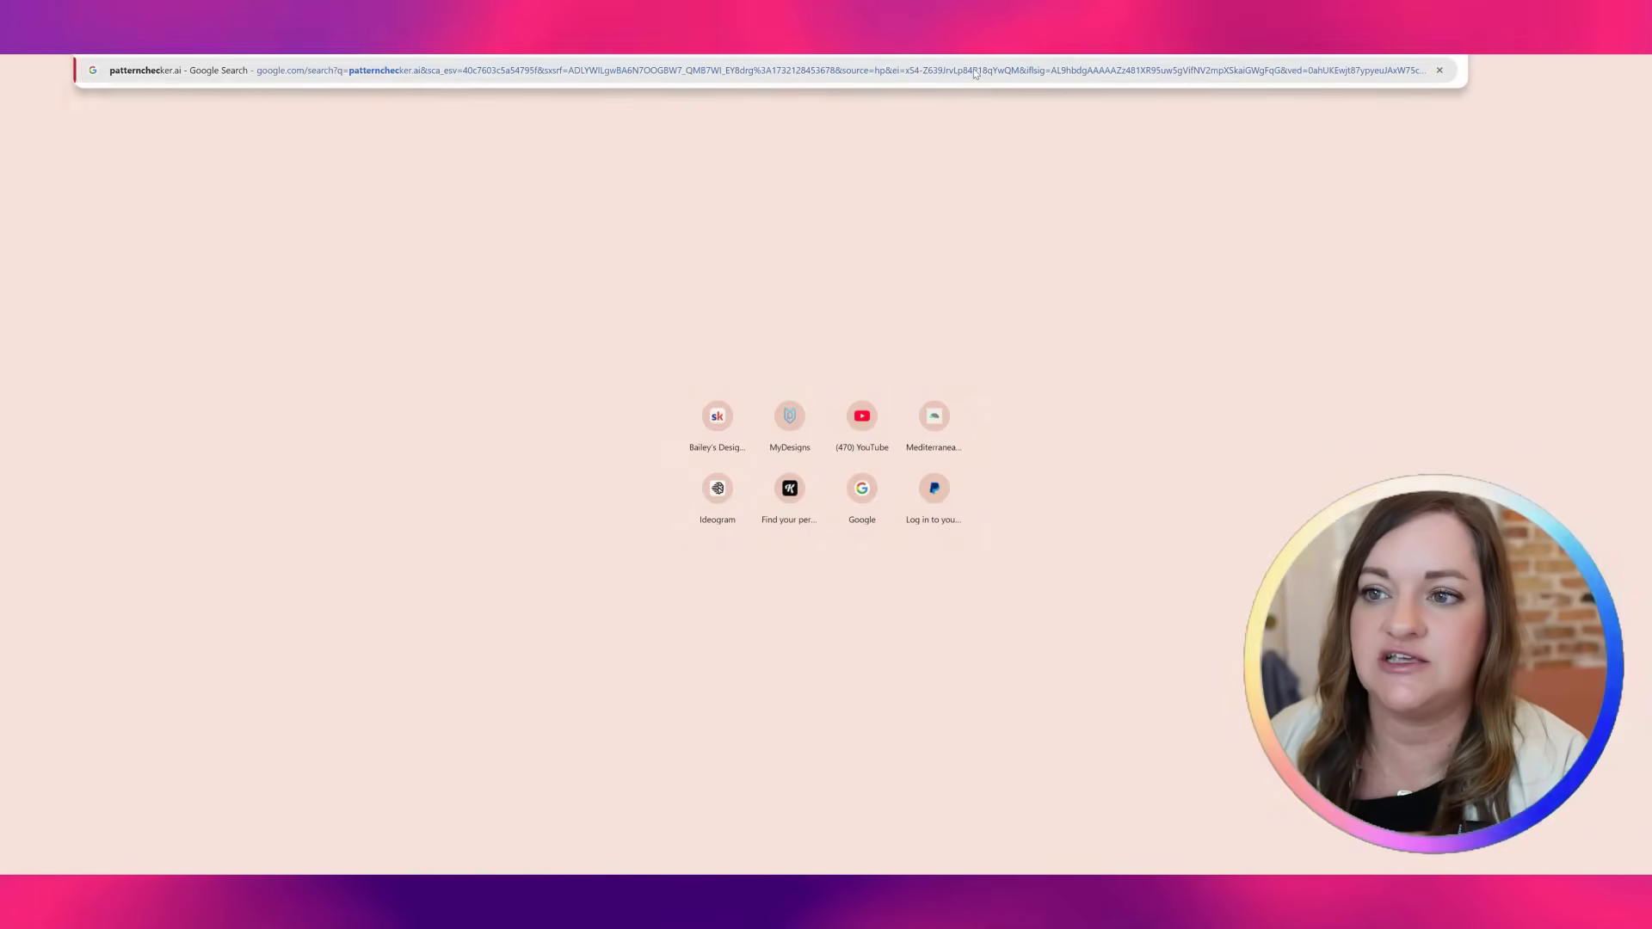
pyautogui.click(975, 74)
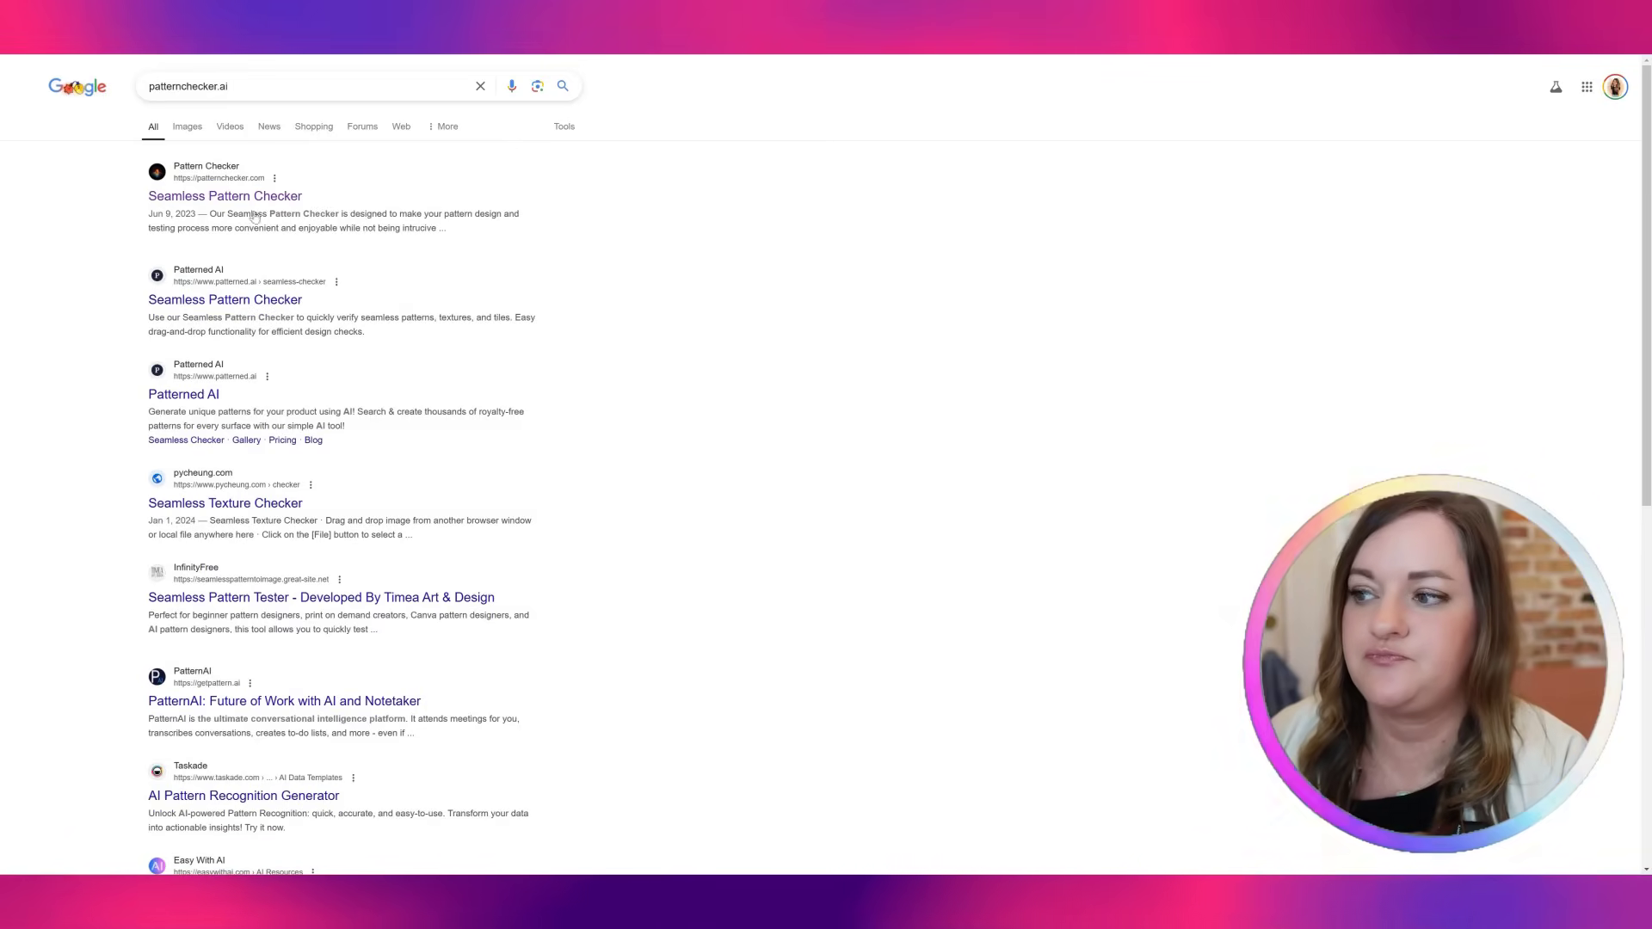
pyautogui.click(224, 198)
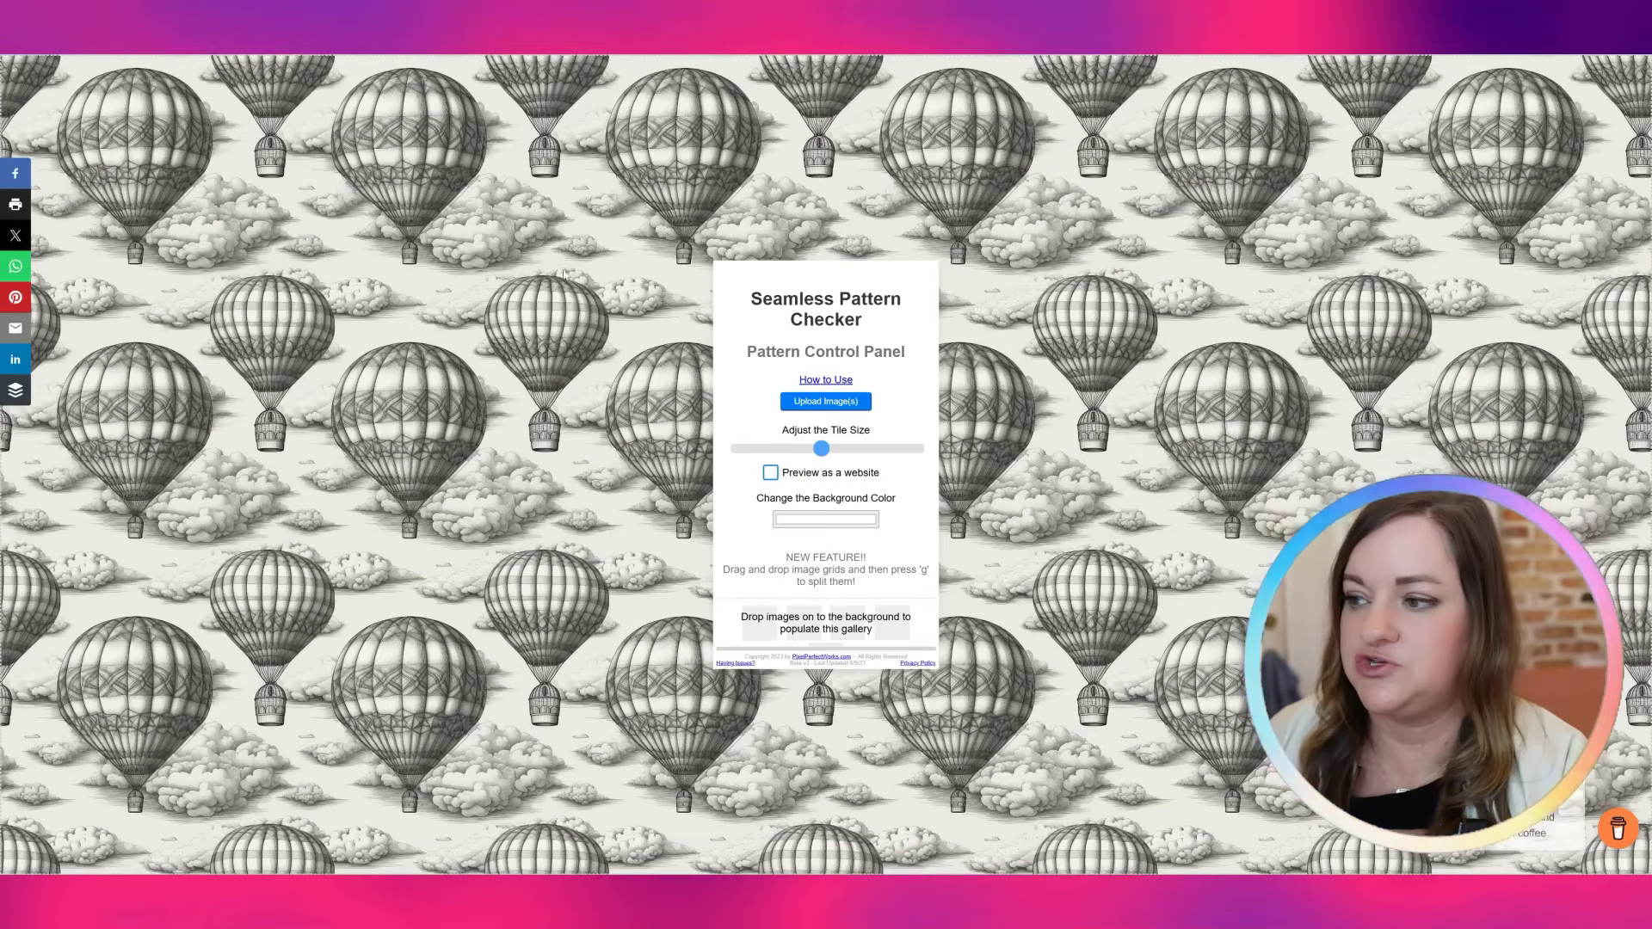
# Upload Untitled Project (25).png and Unicorn_Seamless.png from the Designs folder to compare how each tiles
pyautogui.click(826, 402)
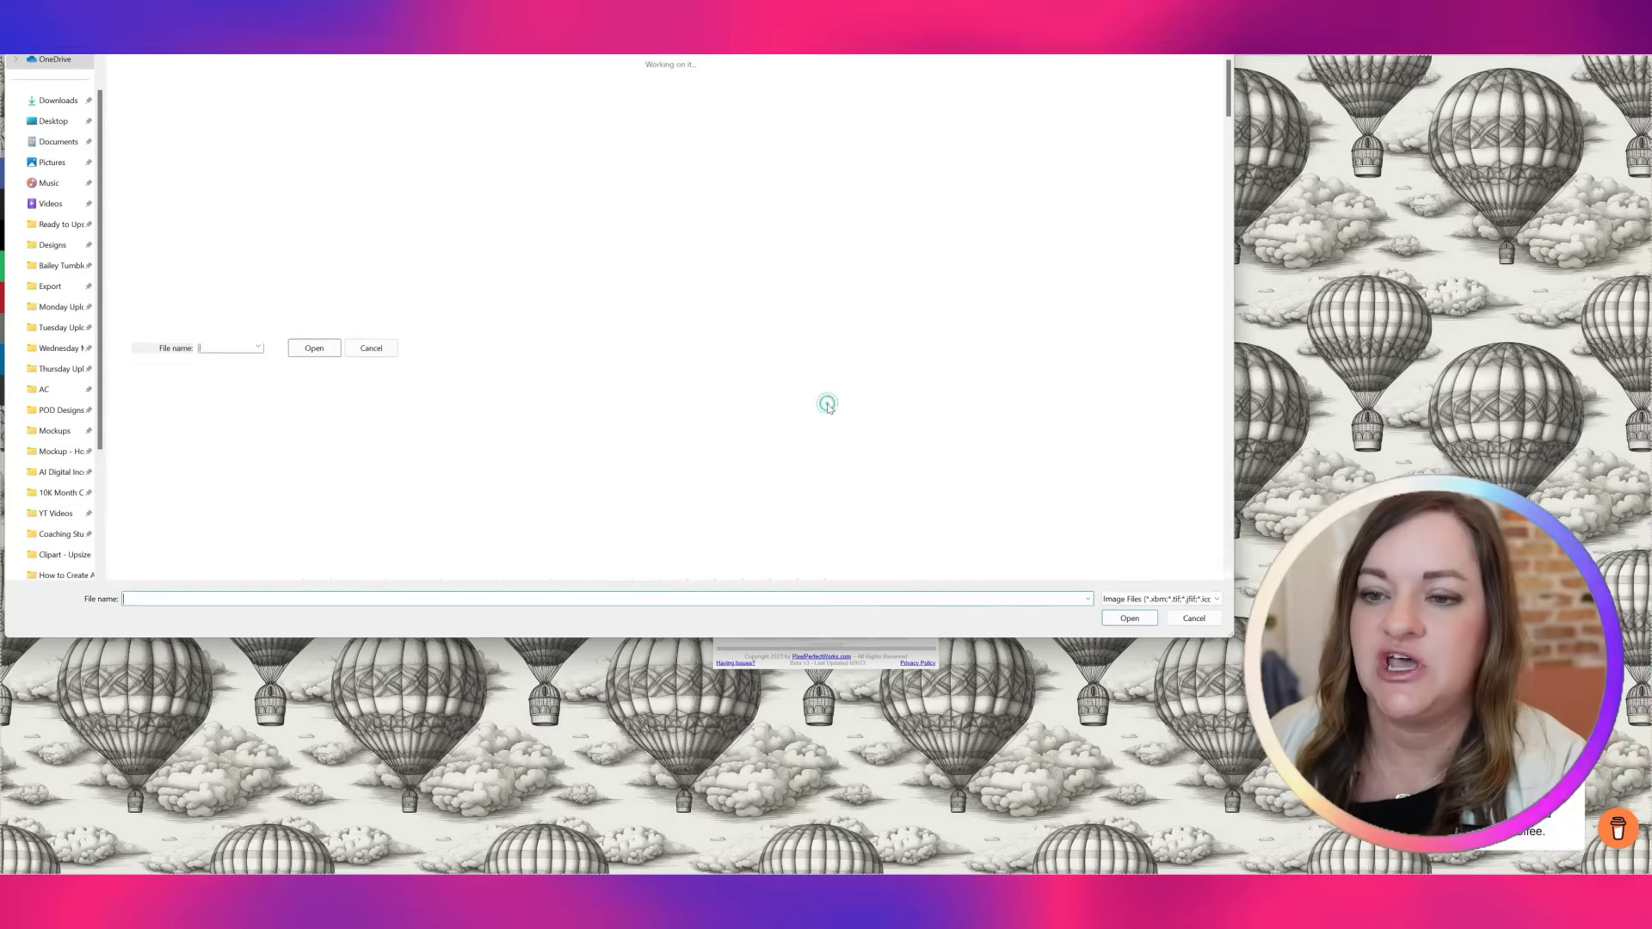
pyautogui.click(41, 244)
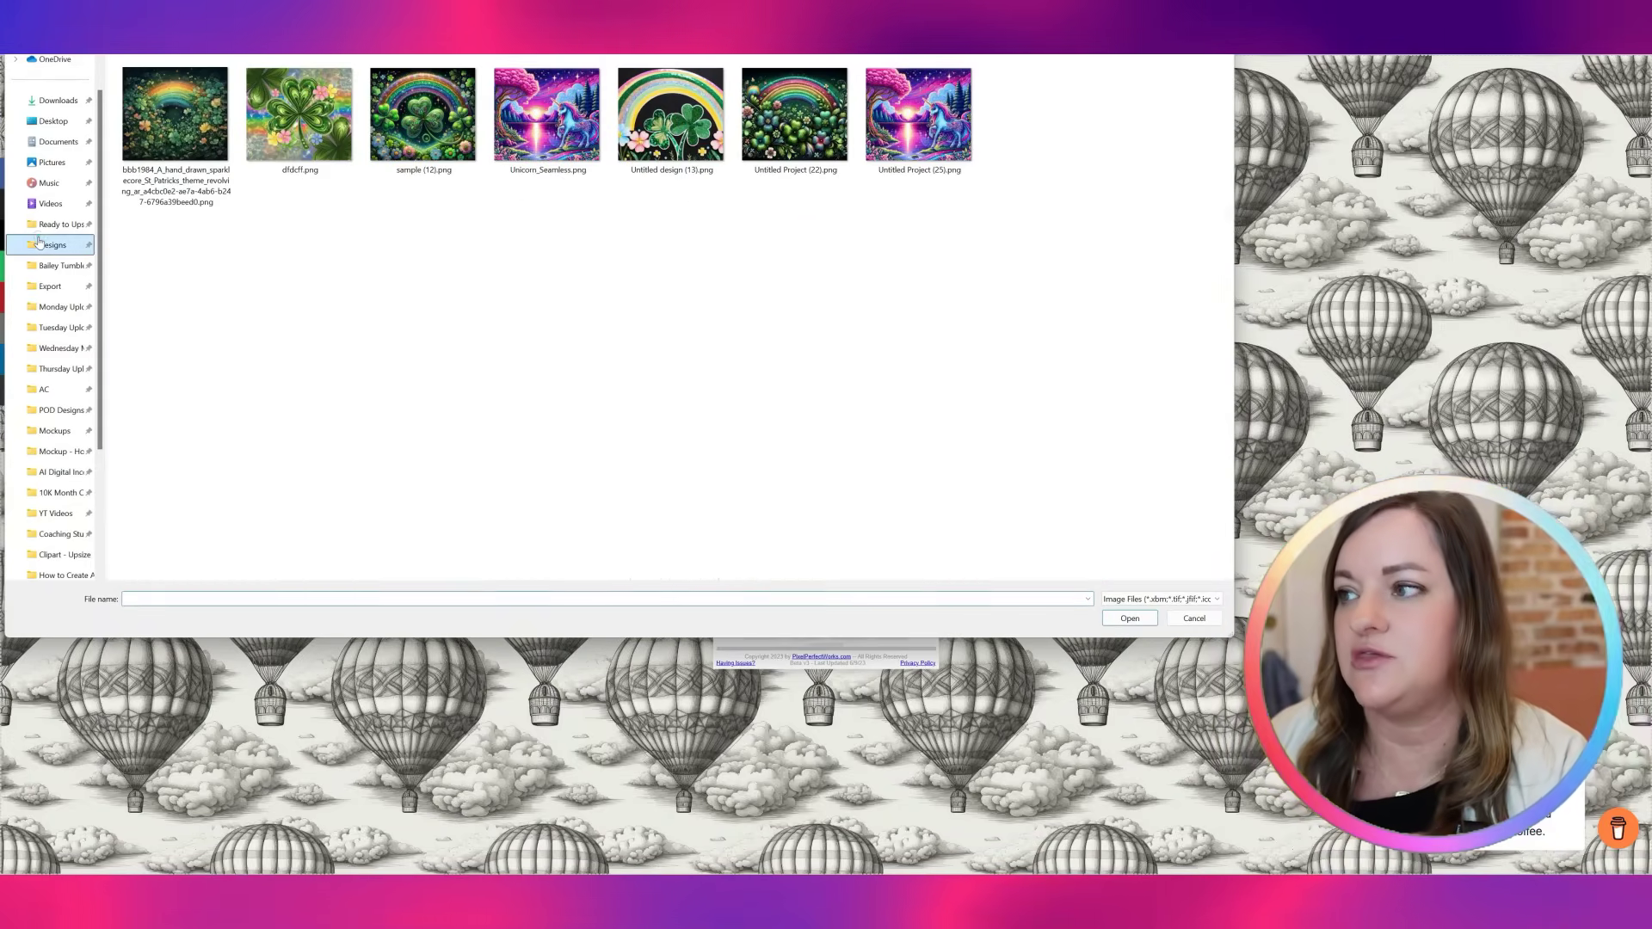
pyautogui.doubleClick(917, 120)
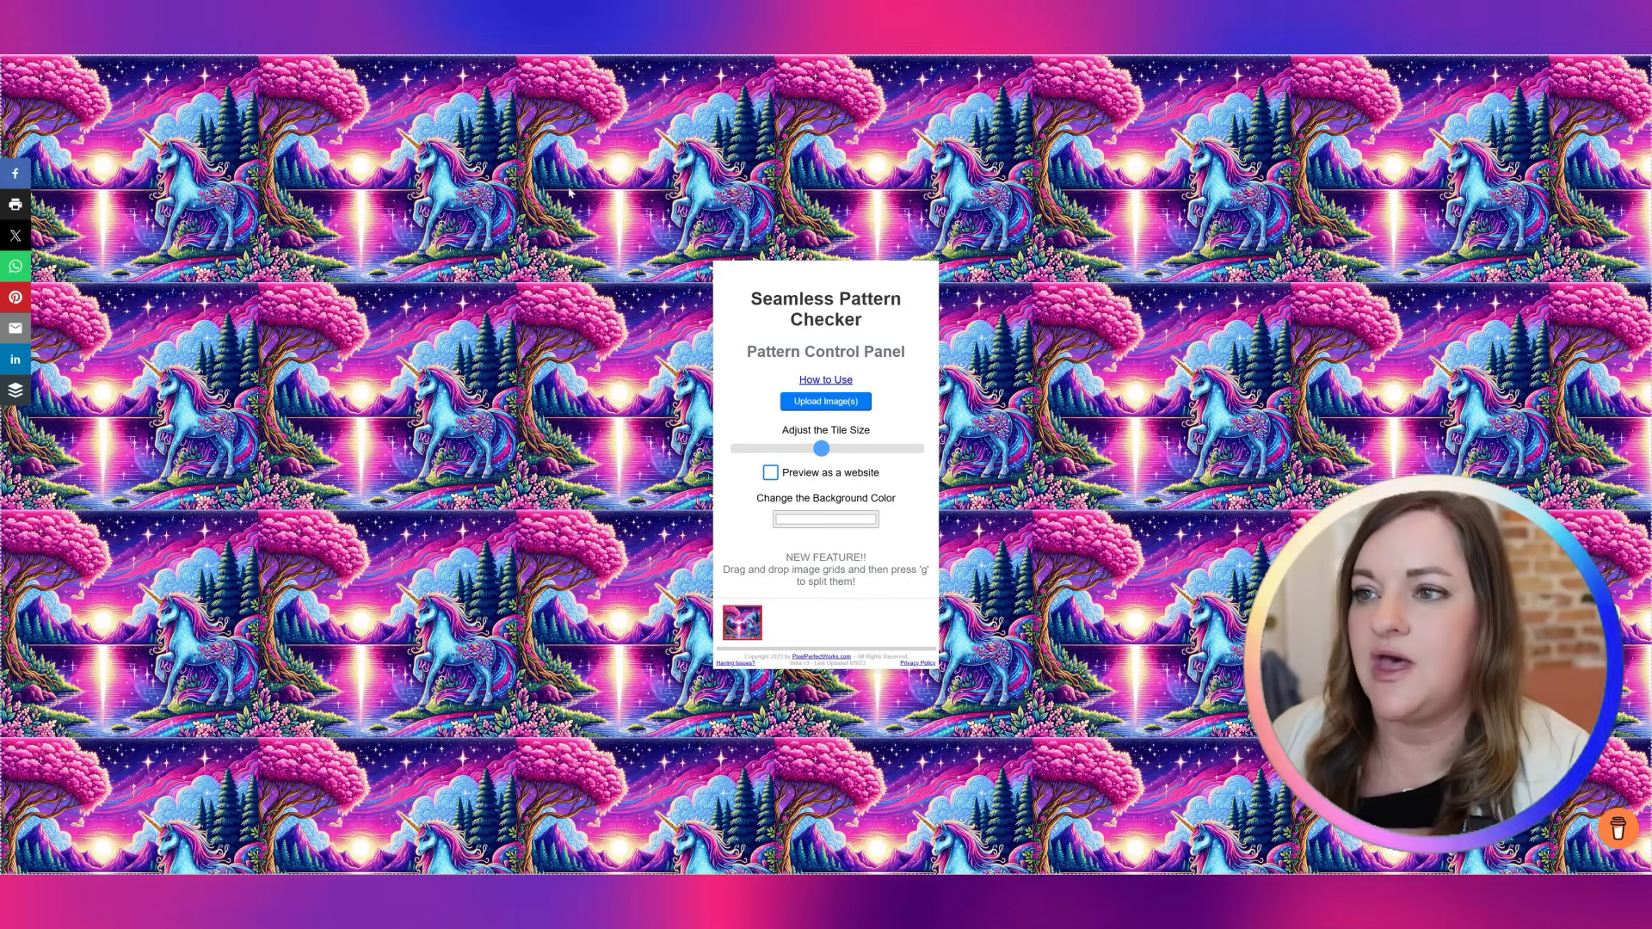
pyautogui.click(842, 405)
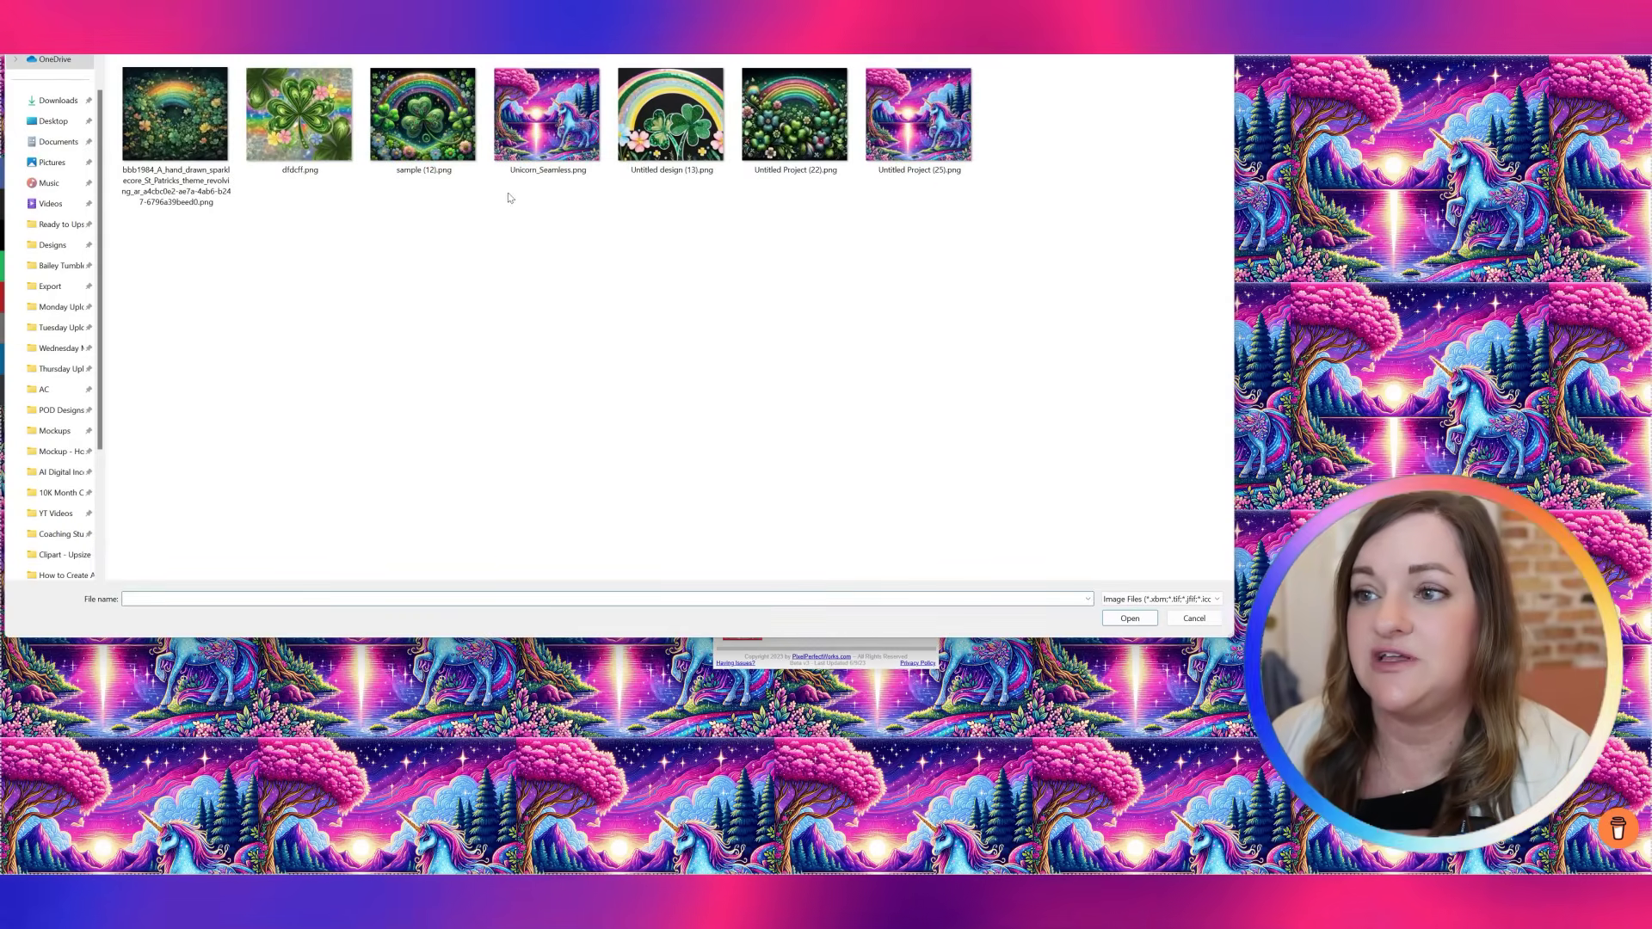
pyautogui.doubleClick(555, 116)
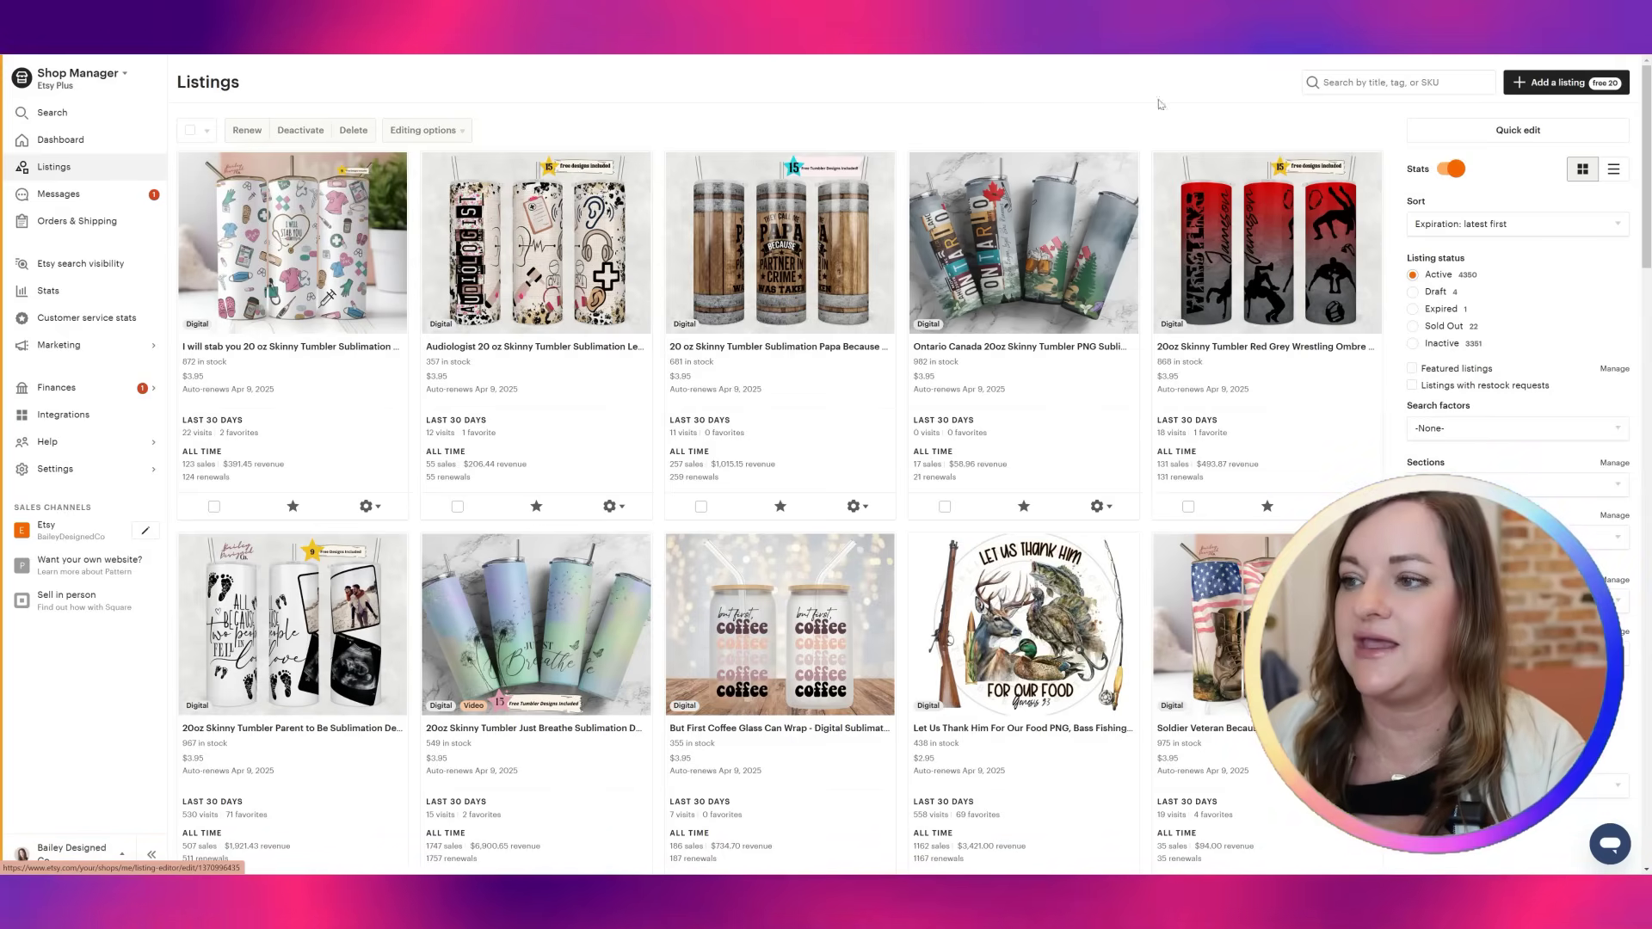
# Start a new Etsy listing for digital files: made by I did, a finished product, 2020 - 2024, created with an AI generator
pyautogui.click(1531, 84)
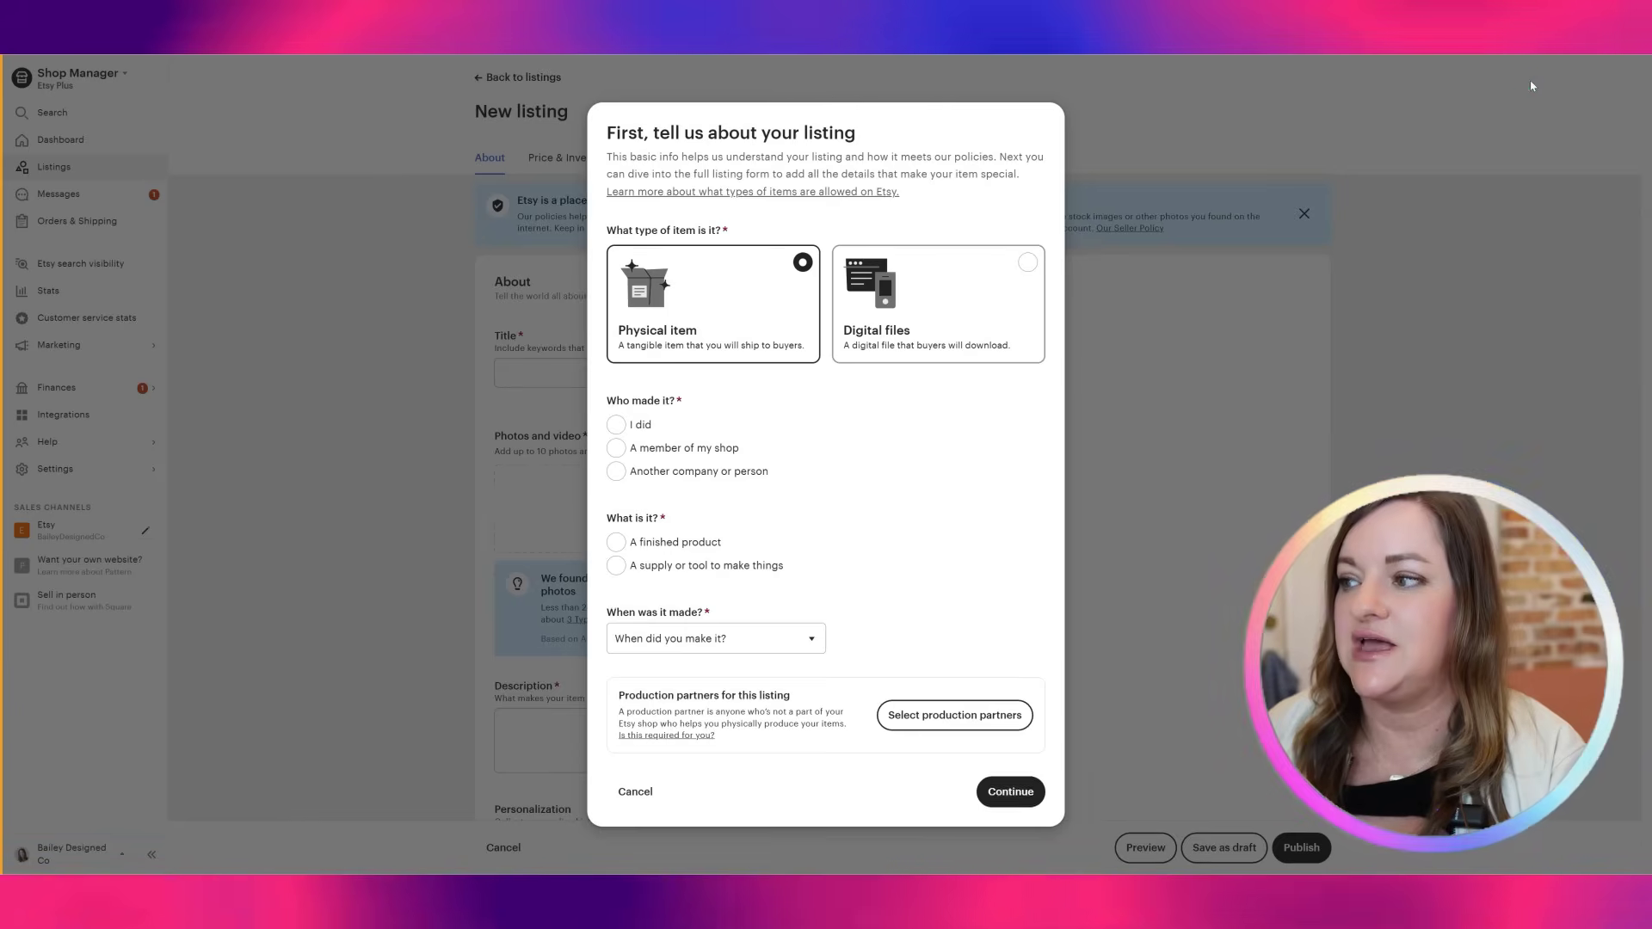
pyautogui.click(1031, 265)
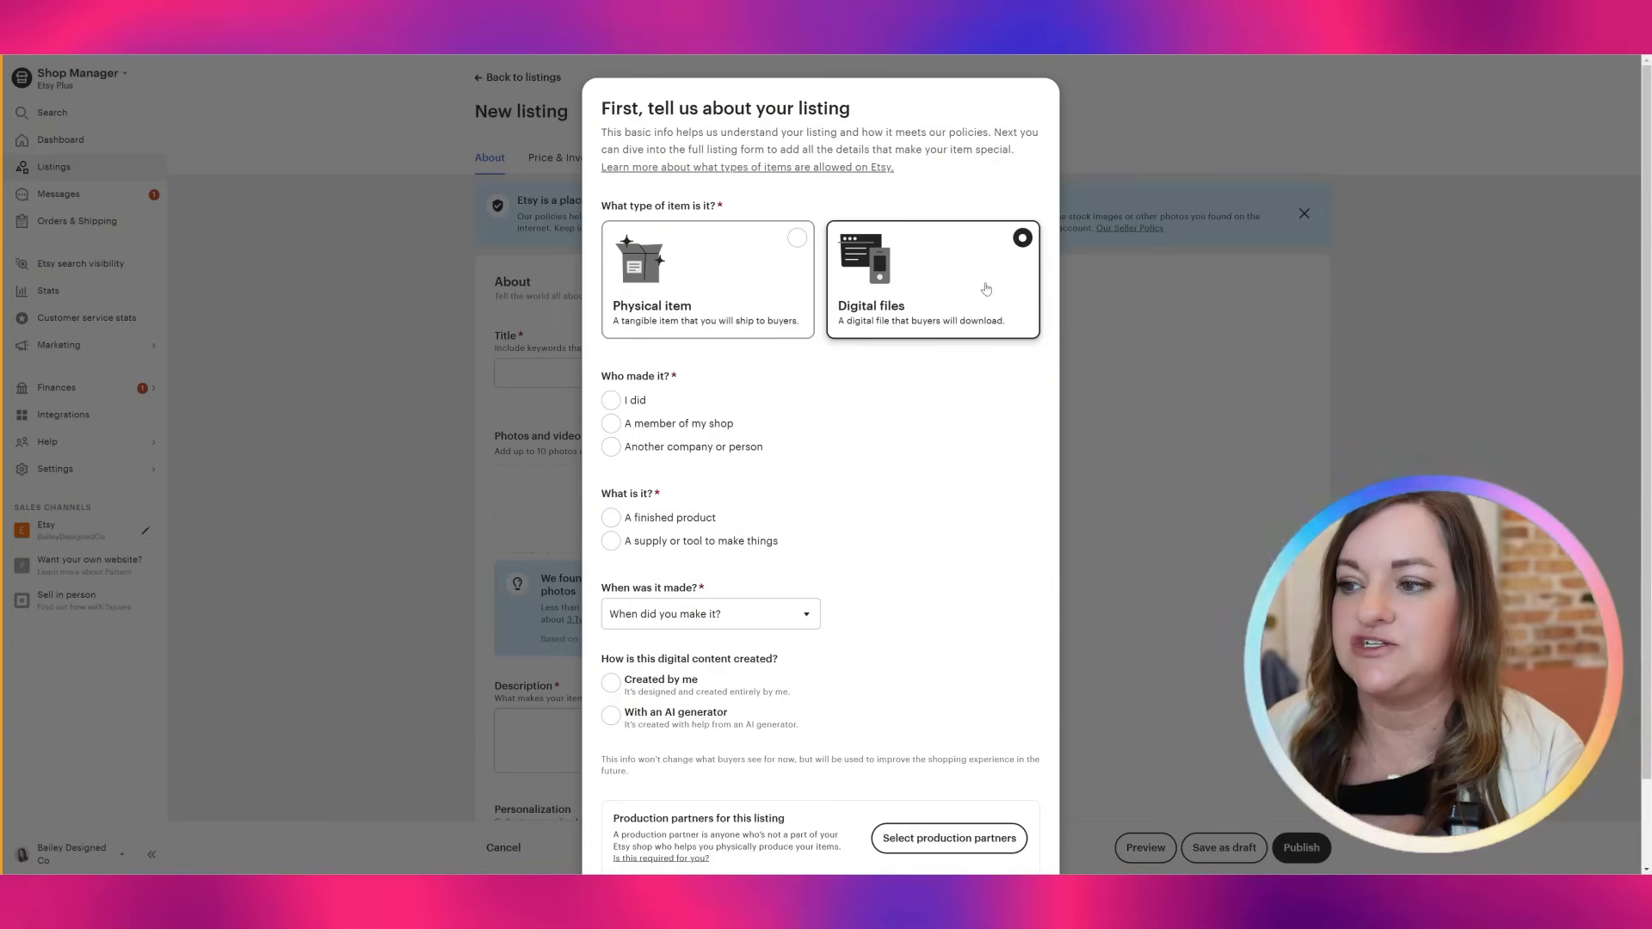
pyautogui.click(613, 401)
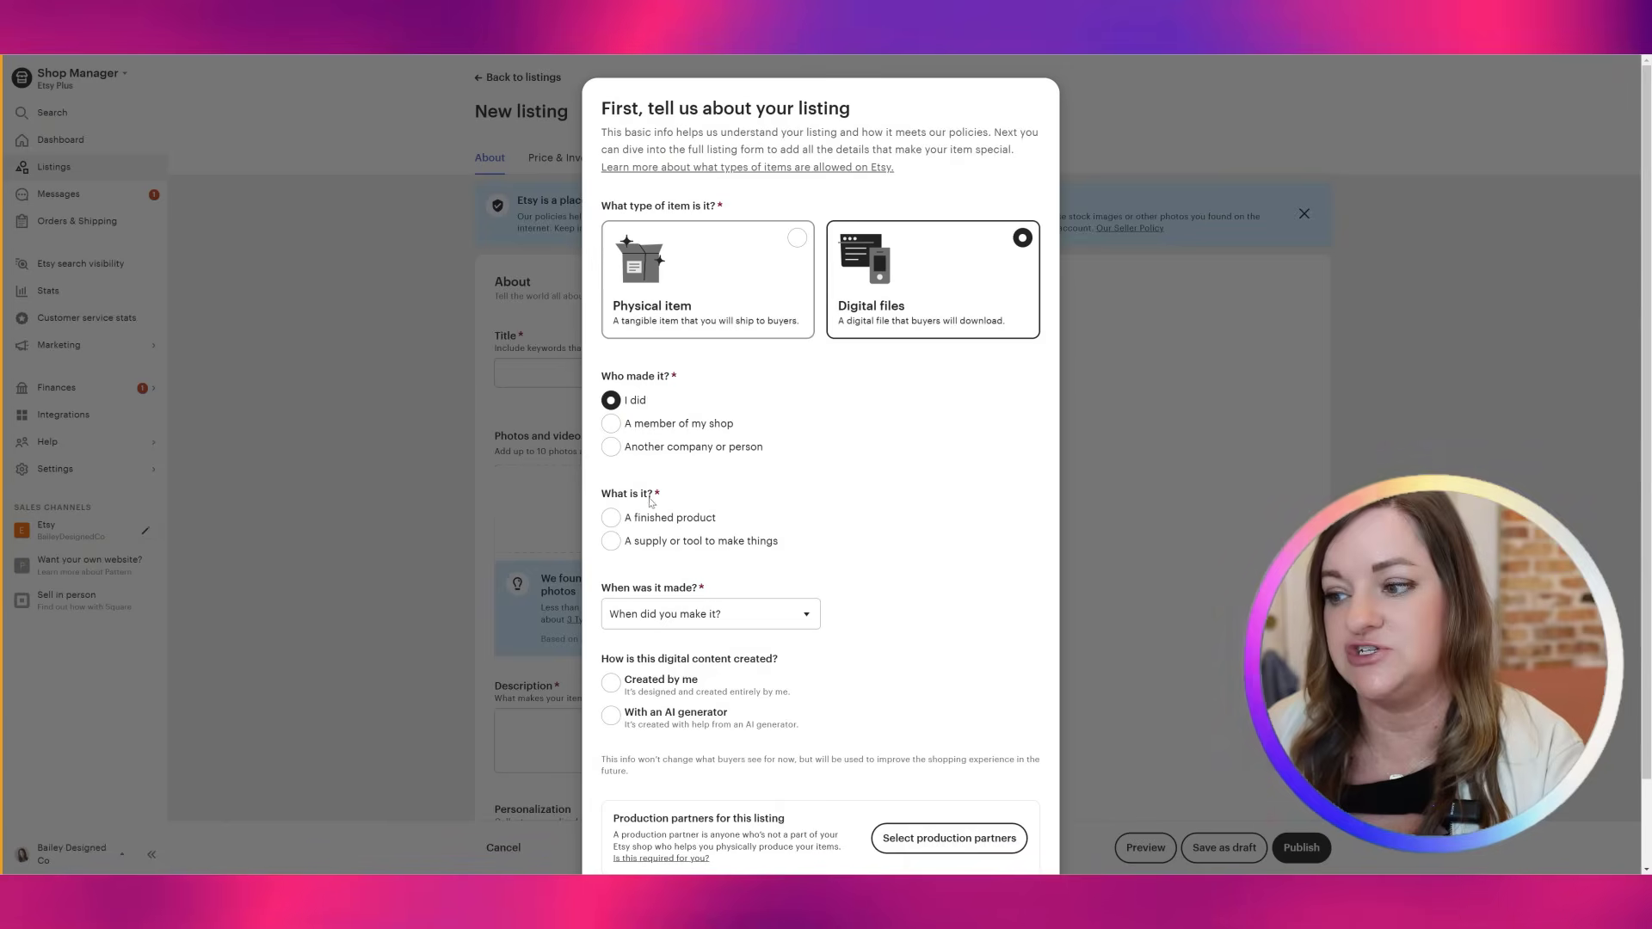
pyautogui.click(613, 518)
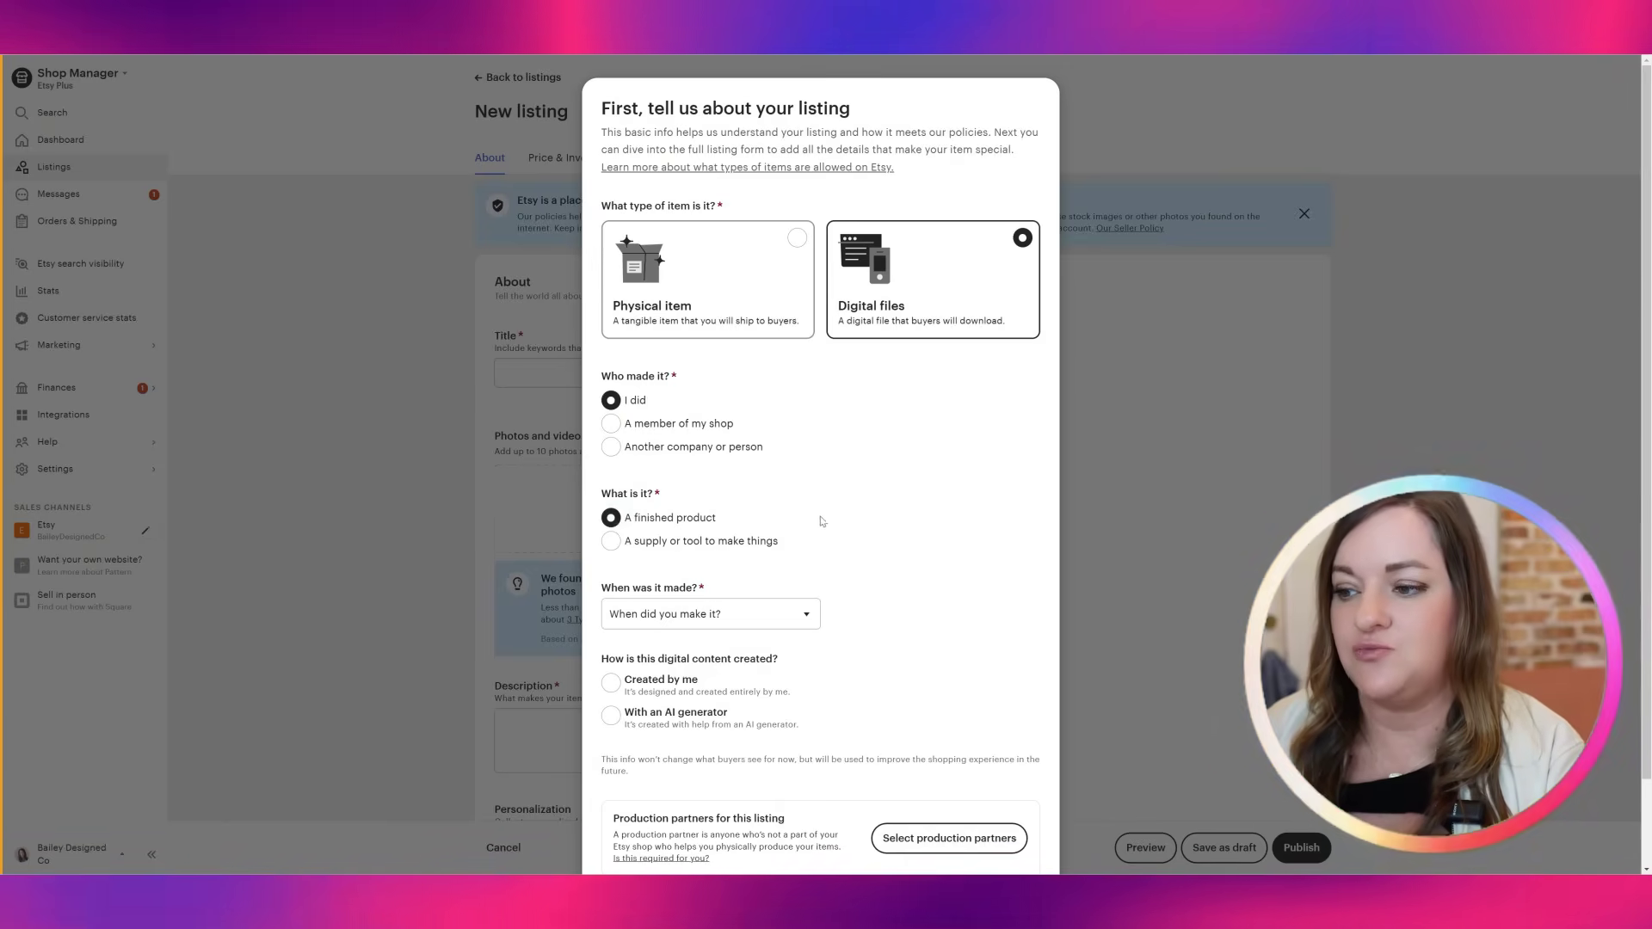
pyautogui.scroll(-2, 817, 525)
pyautogui.click(721, 519)
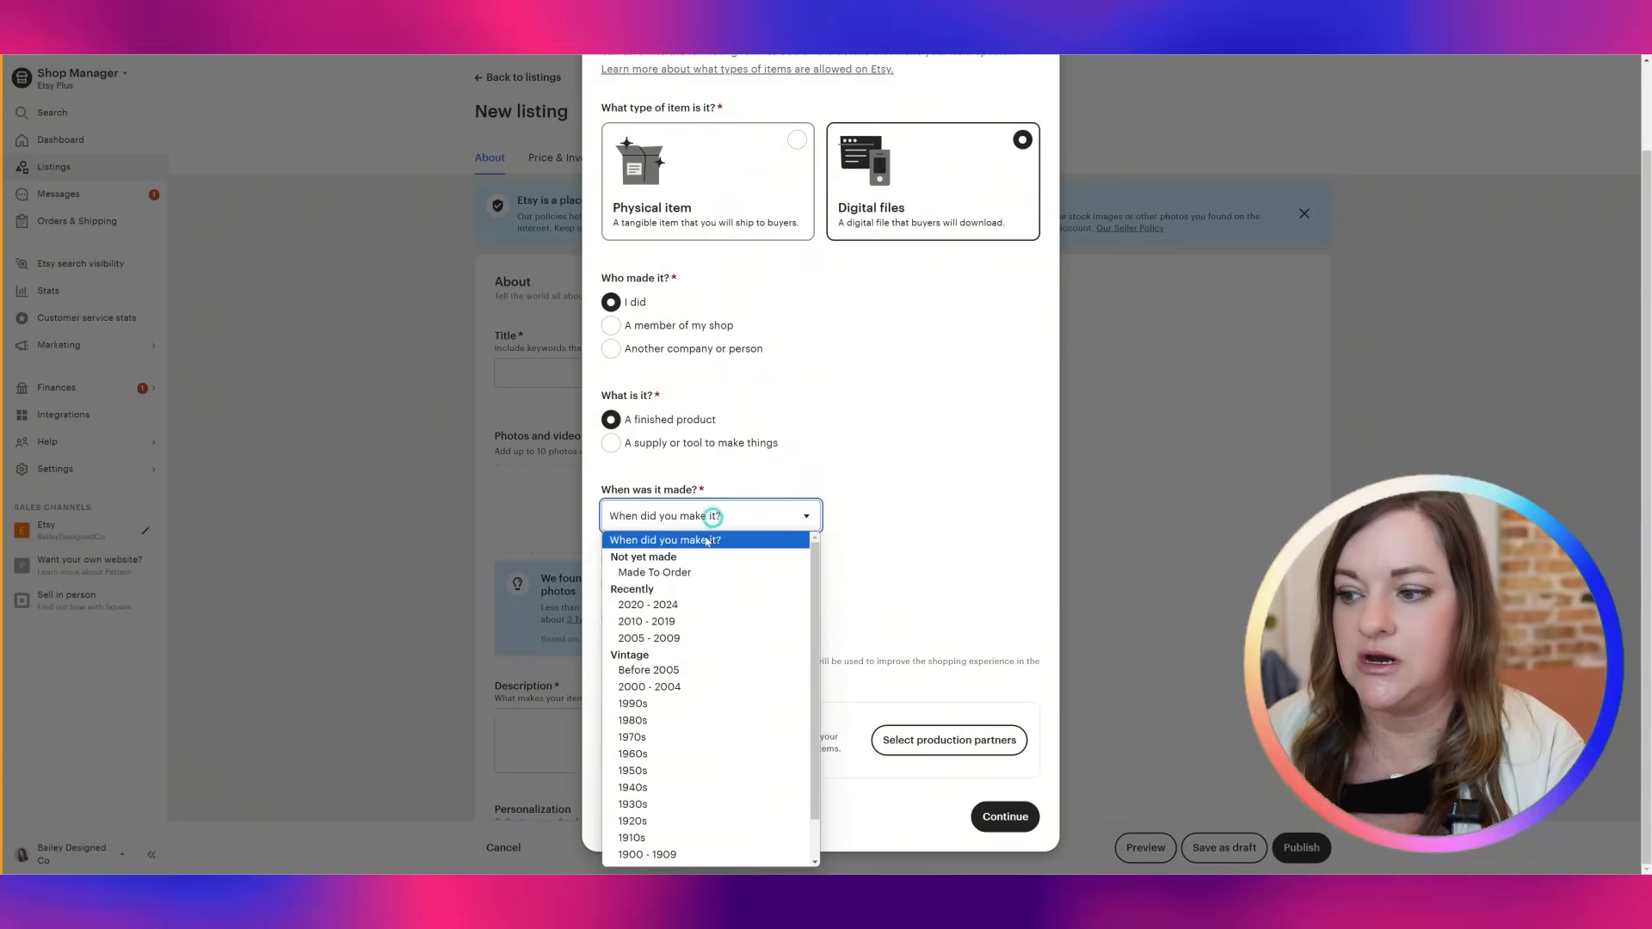
pyautogui.click(697, 605)
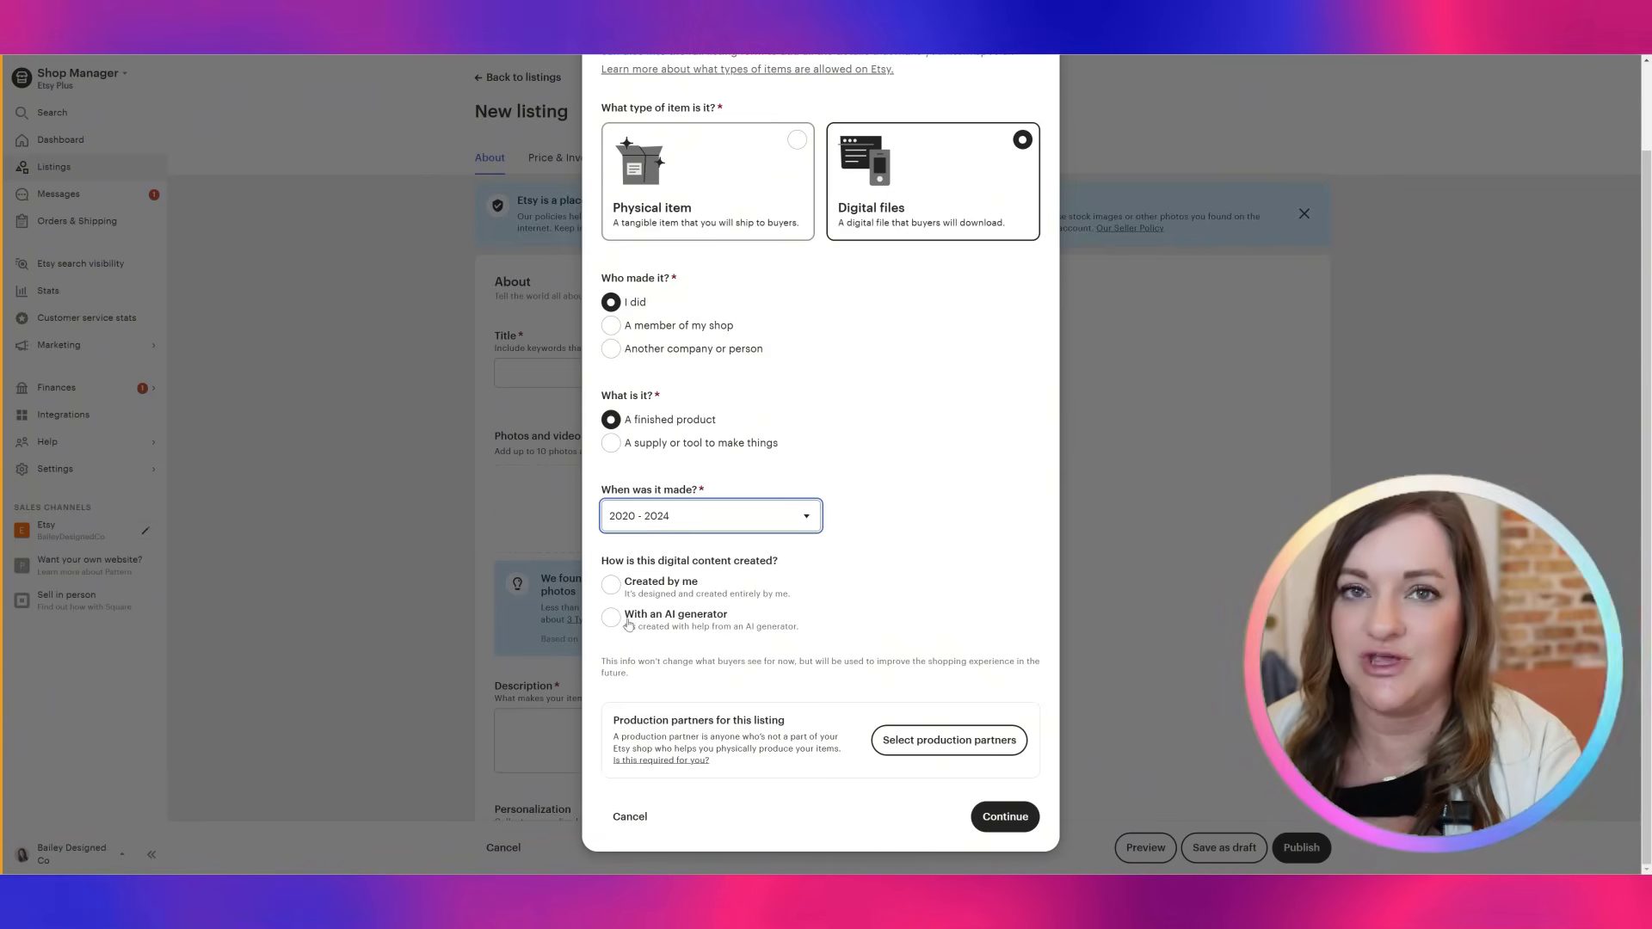
pyautogui.click(749, 617)
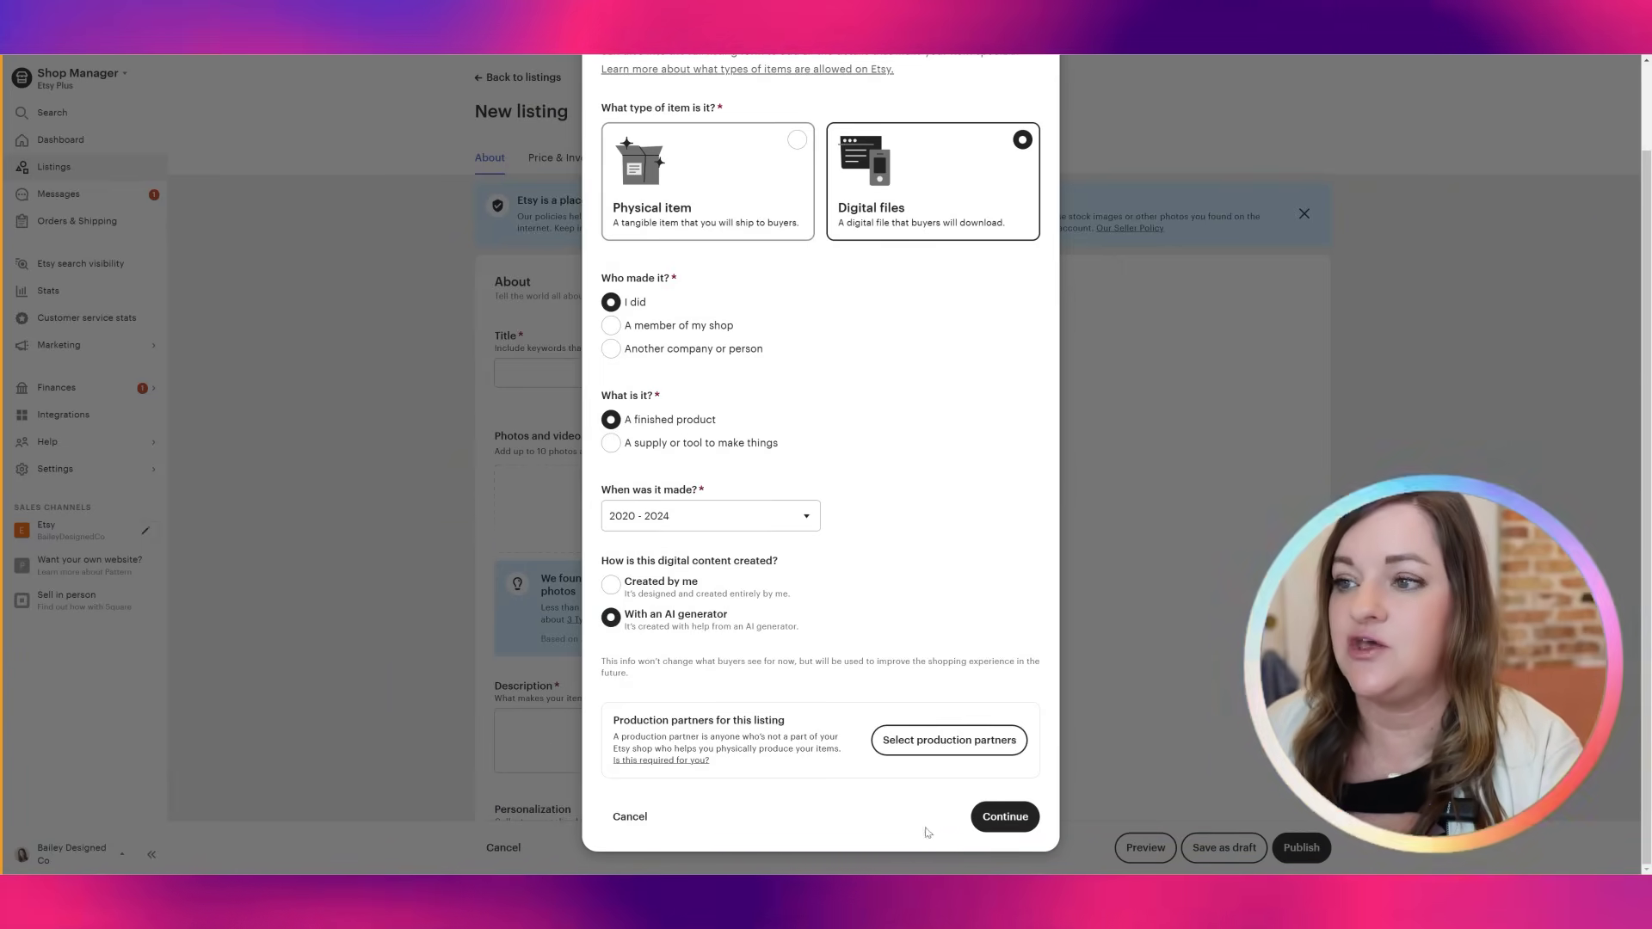
pyautogui.click(1003, 816)
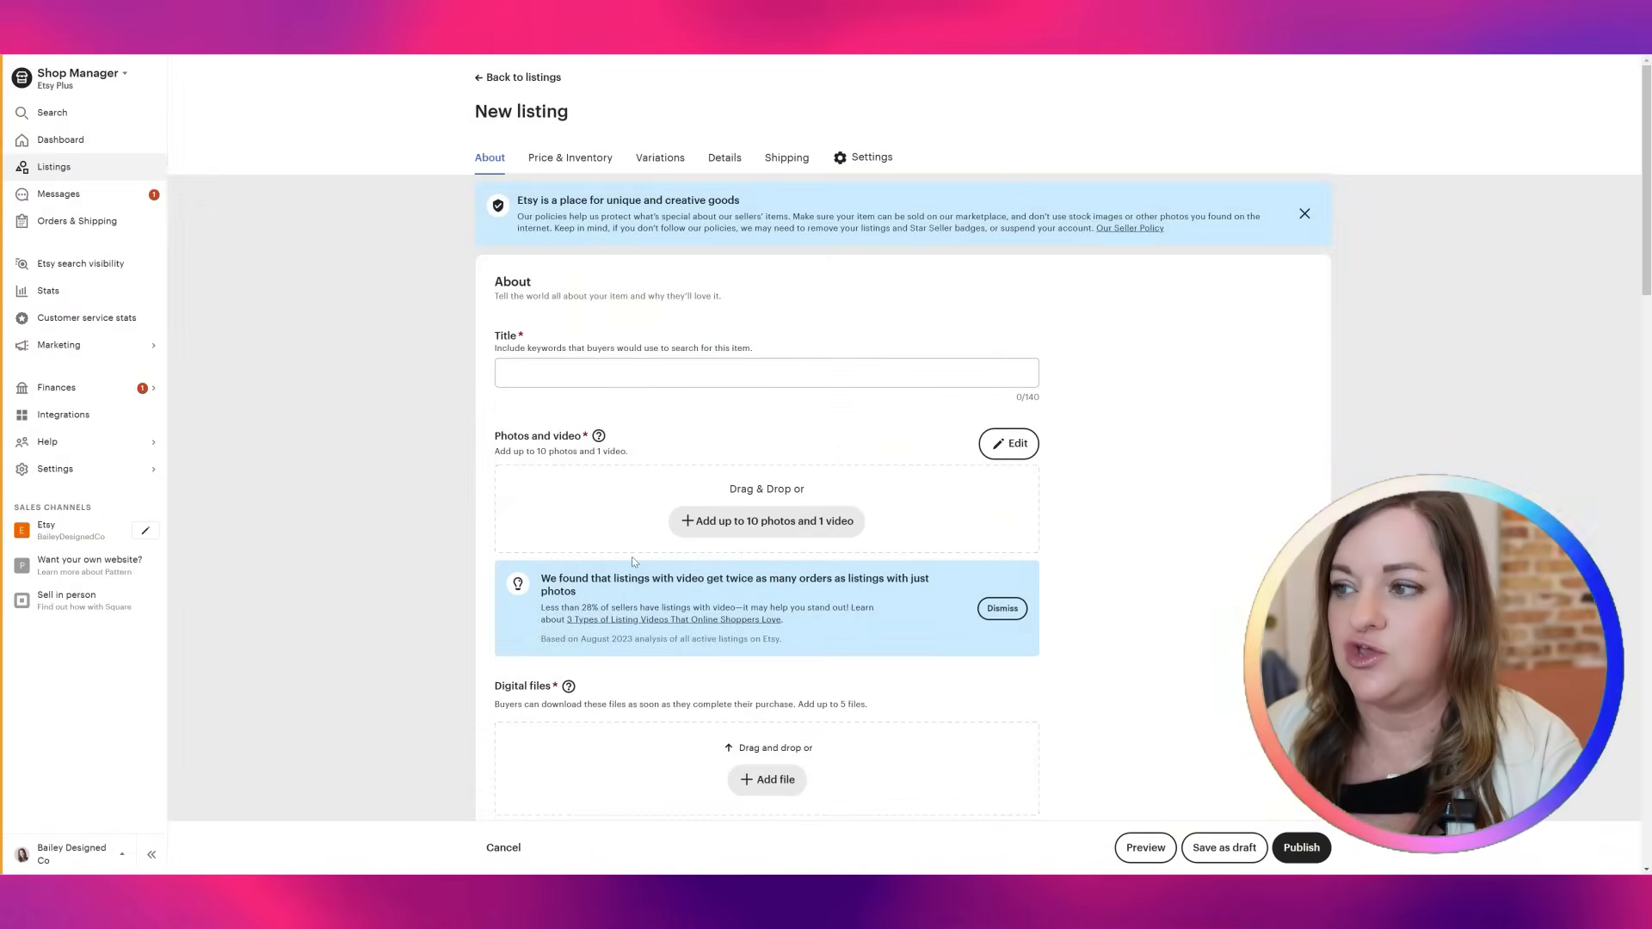
# Add the three Unicorn_Seamless mockups from the Export folder as the new listing's photos
pyautogui.scroll(-2, 632, 556)
pyautogui.scroll(-2, 632, 561)
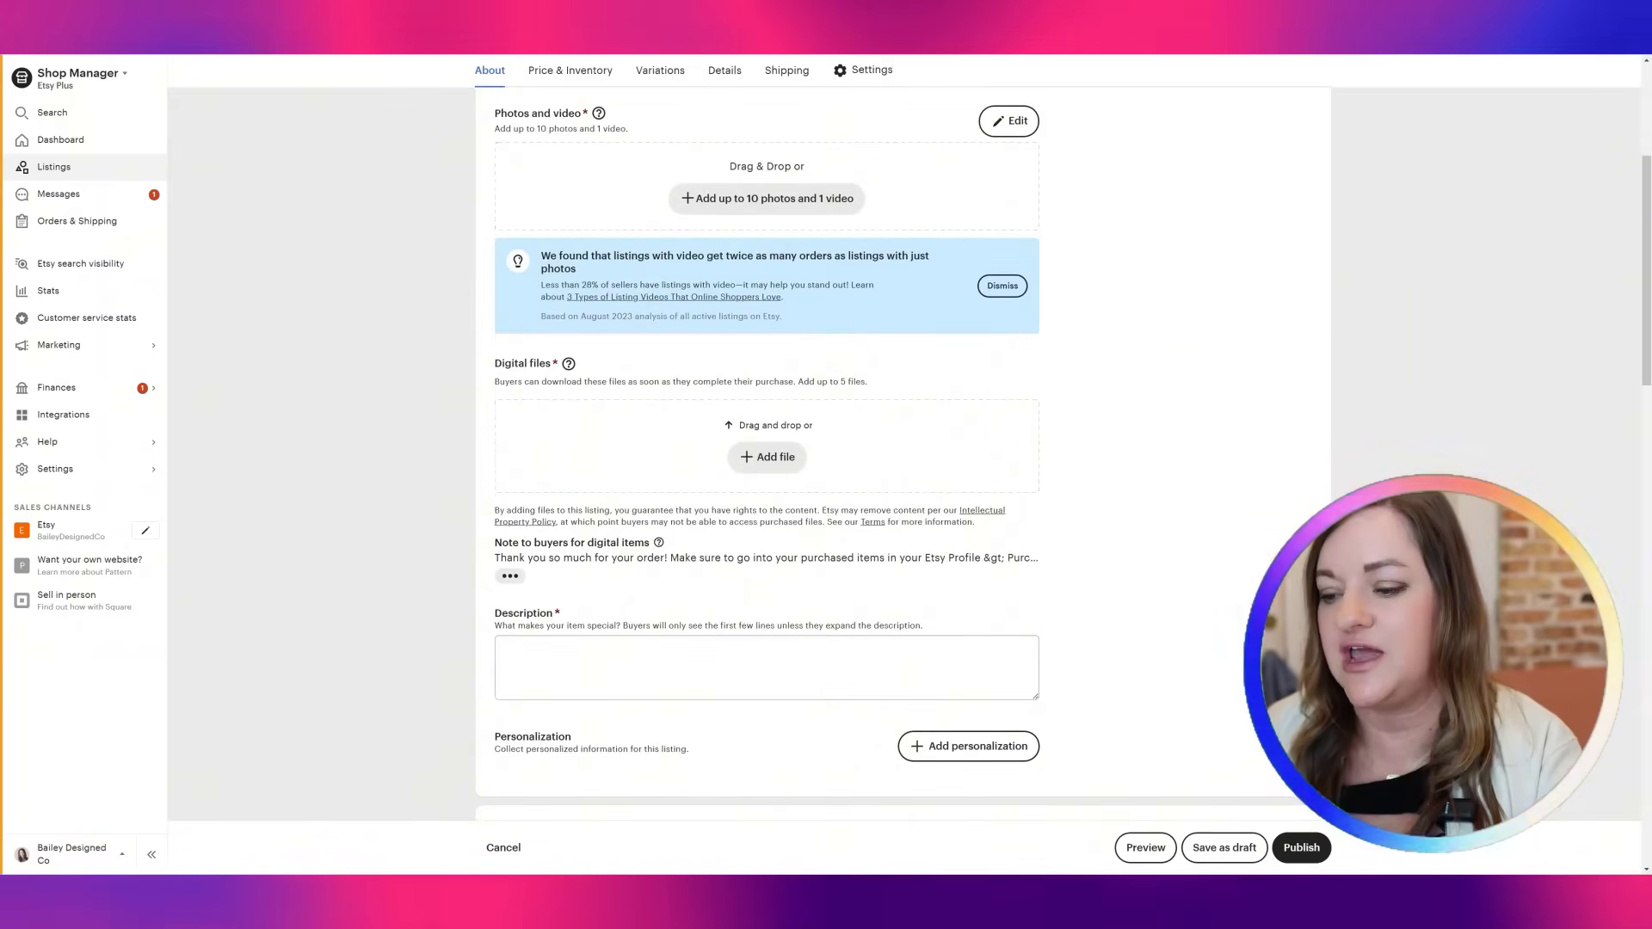
pyautogui.scroll(3, 631, 561)
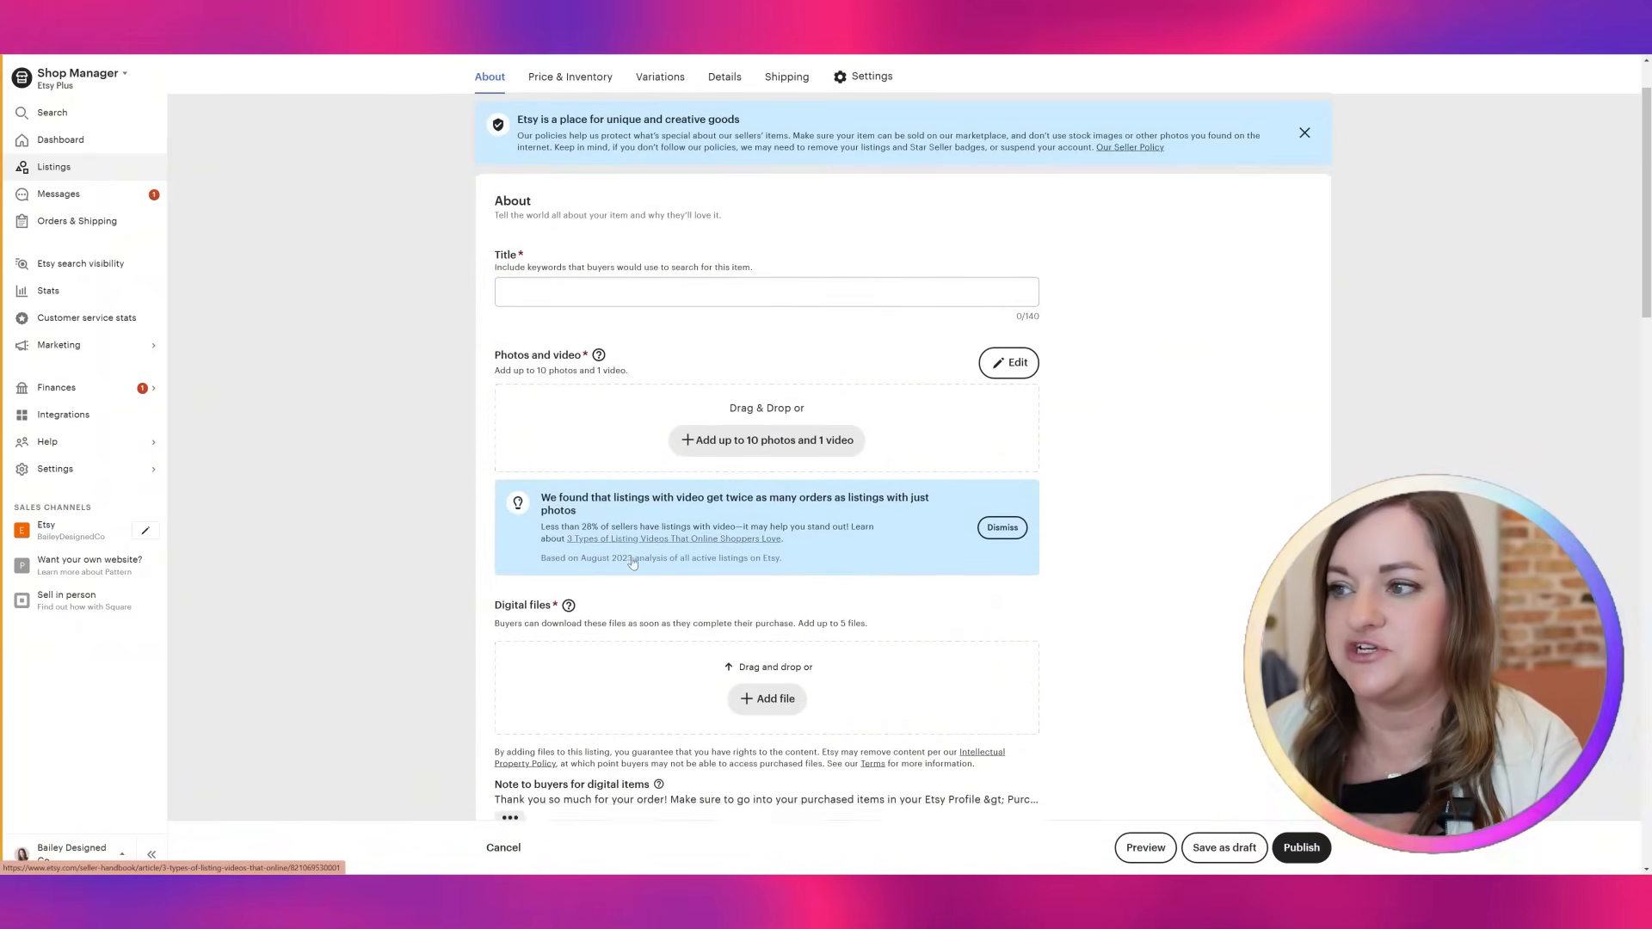
pyautogui.scroll(1, 632, 555)
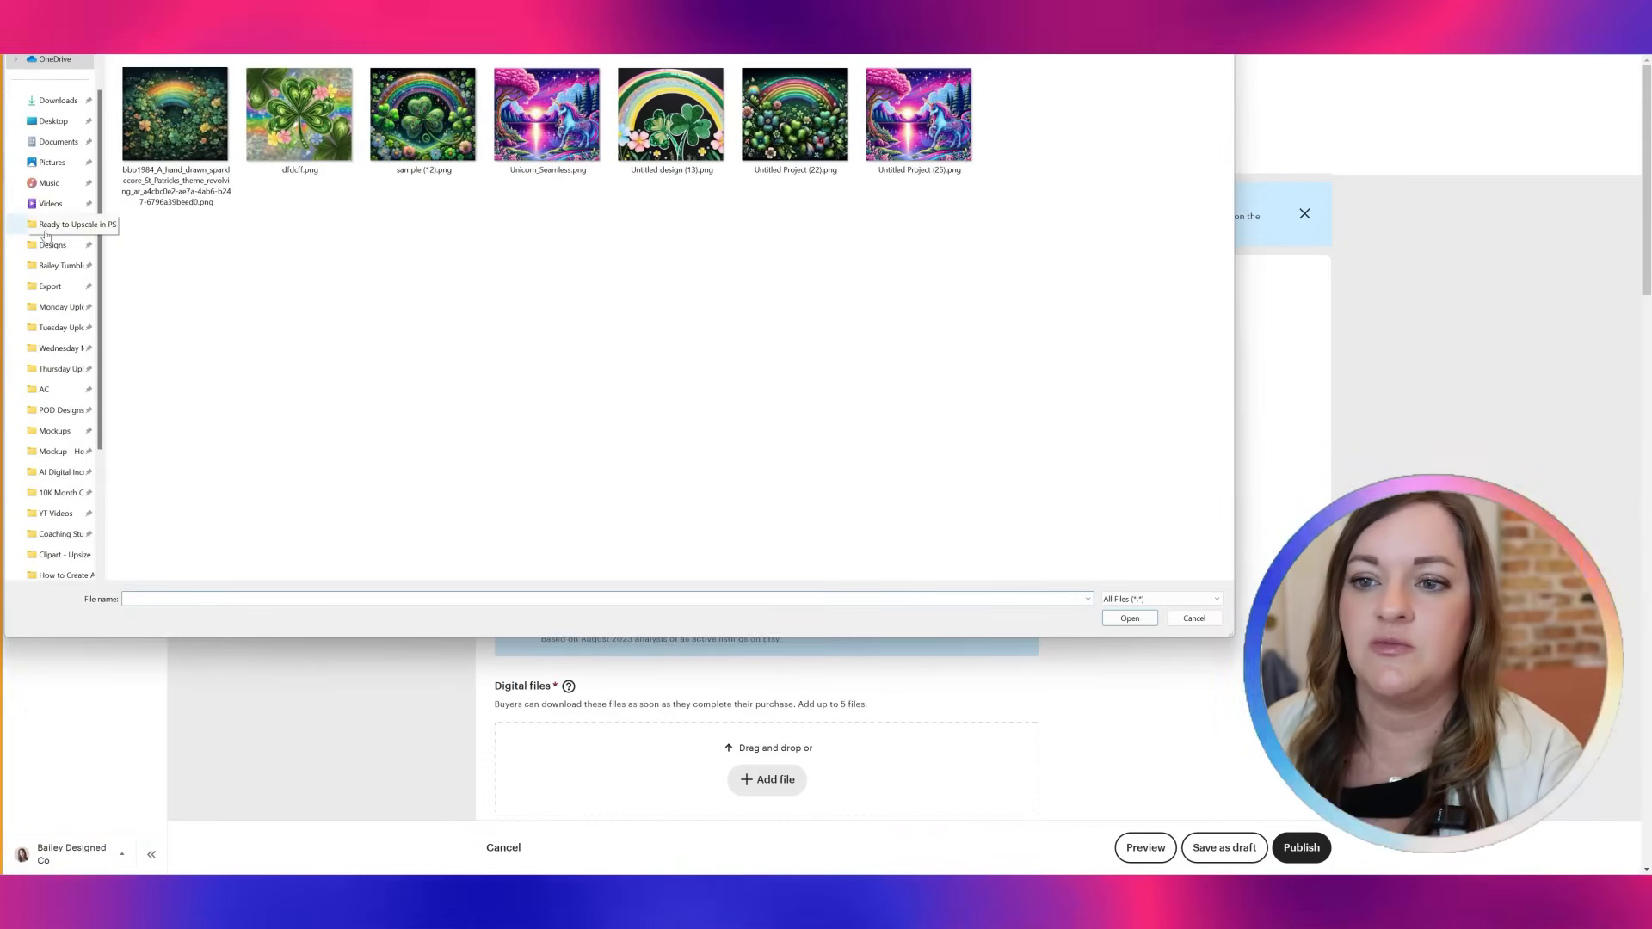
pyautogui.click(50, 288)
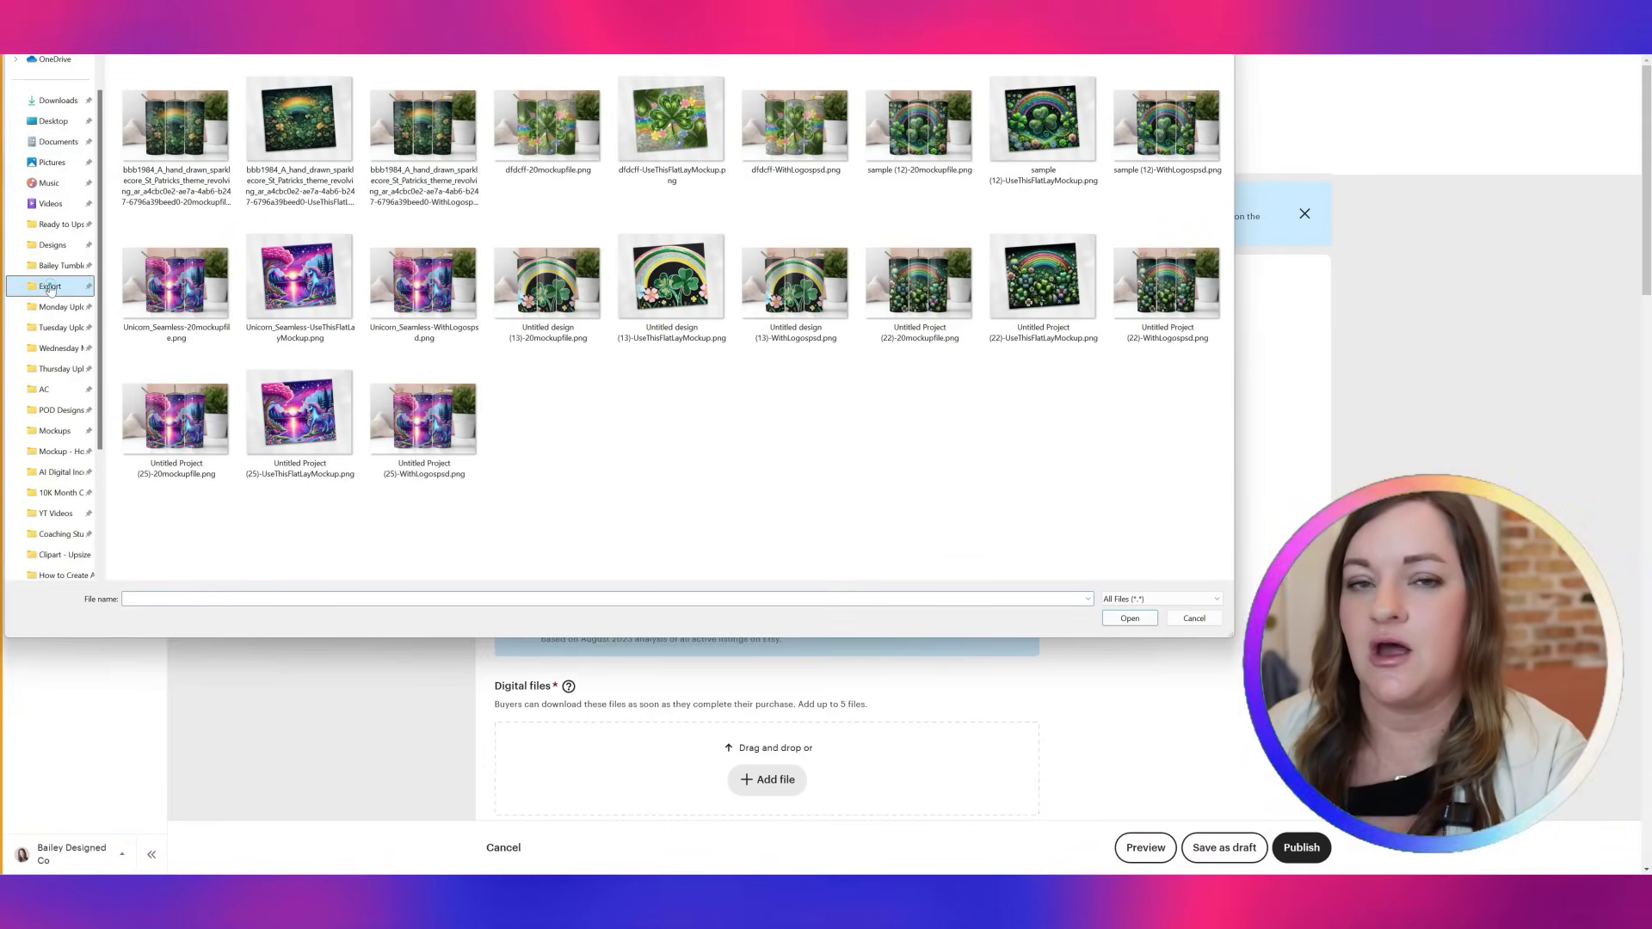
pyautogui.click(176, 284)
pyautogui.keyDown('shift'); pyautogui.click(376, 297); pyautogui.keyUp('shift')
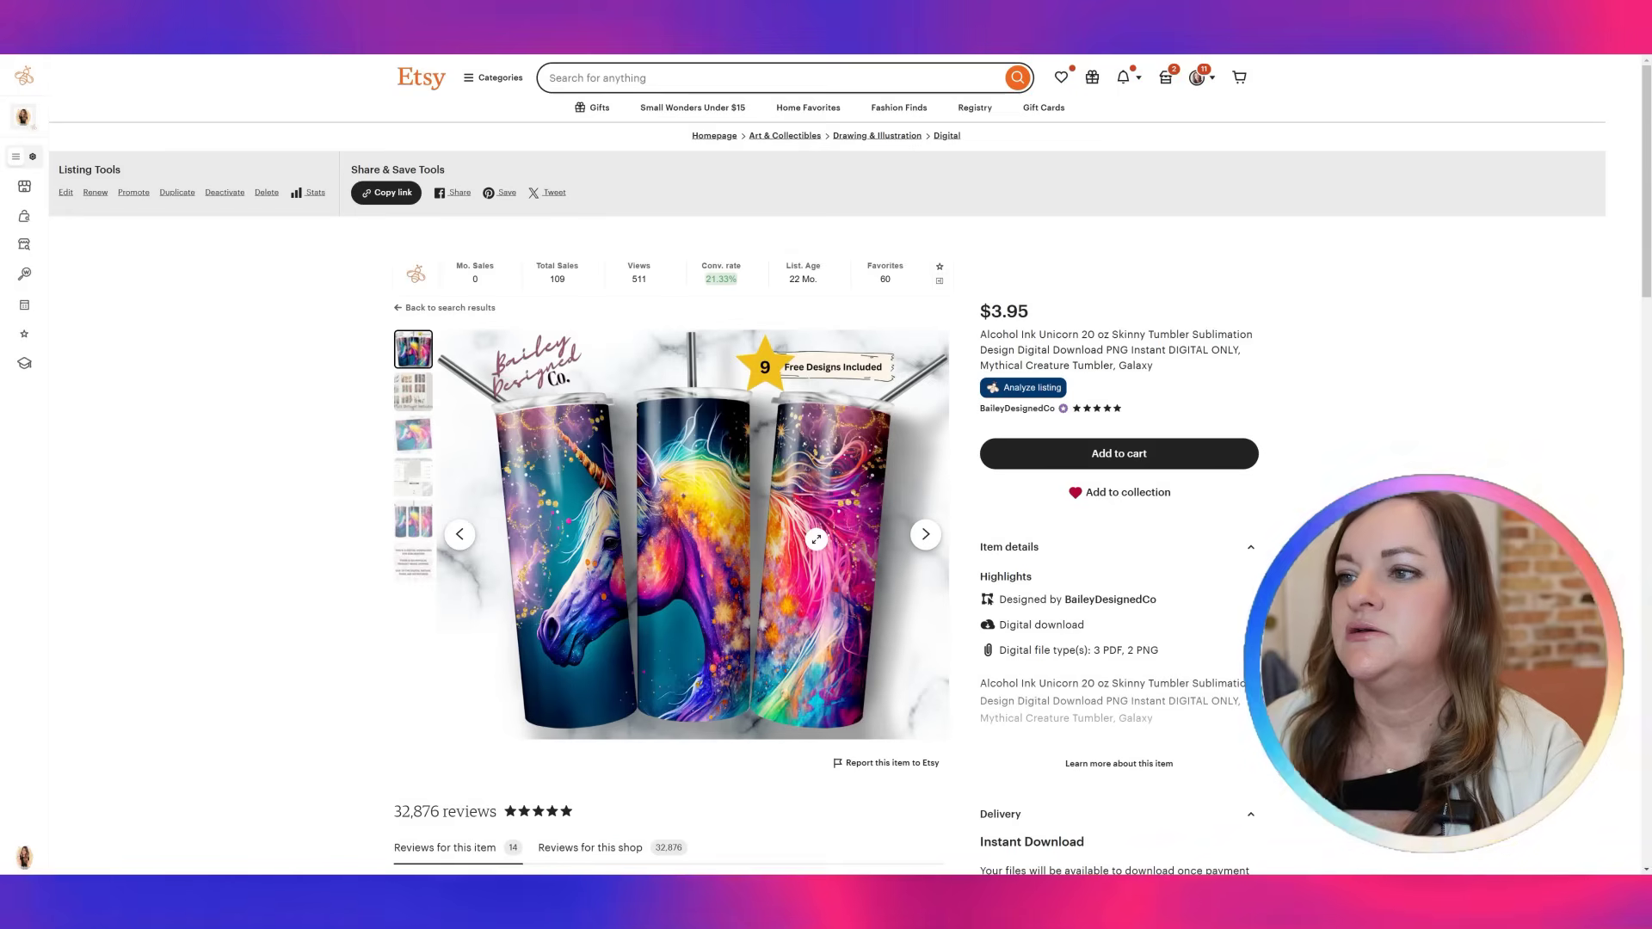
# Review the existing Alcohol Ink Unicorn tumbler listing's photos, including the download instructions and the digital-only, no-refunds notice
pyautogui.scroll(-3, 826, 465)
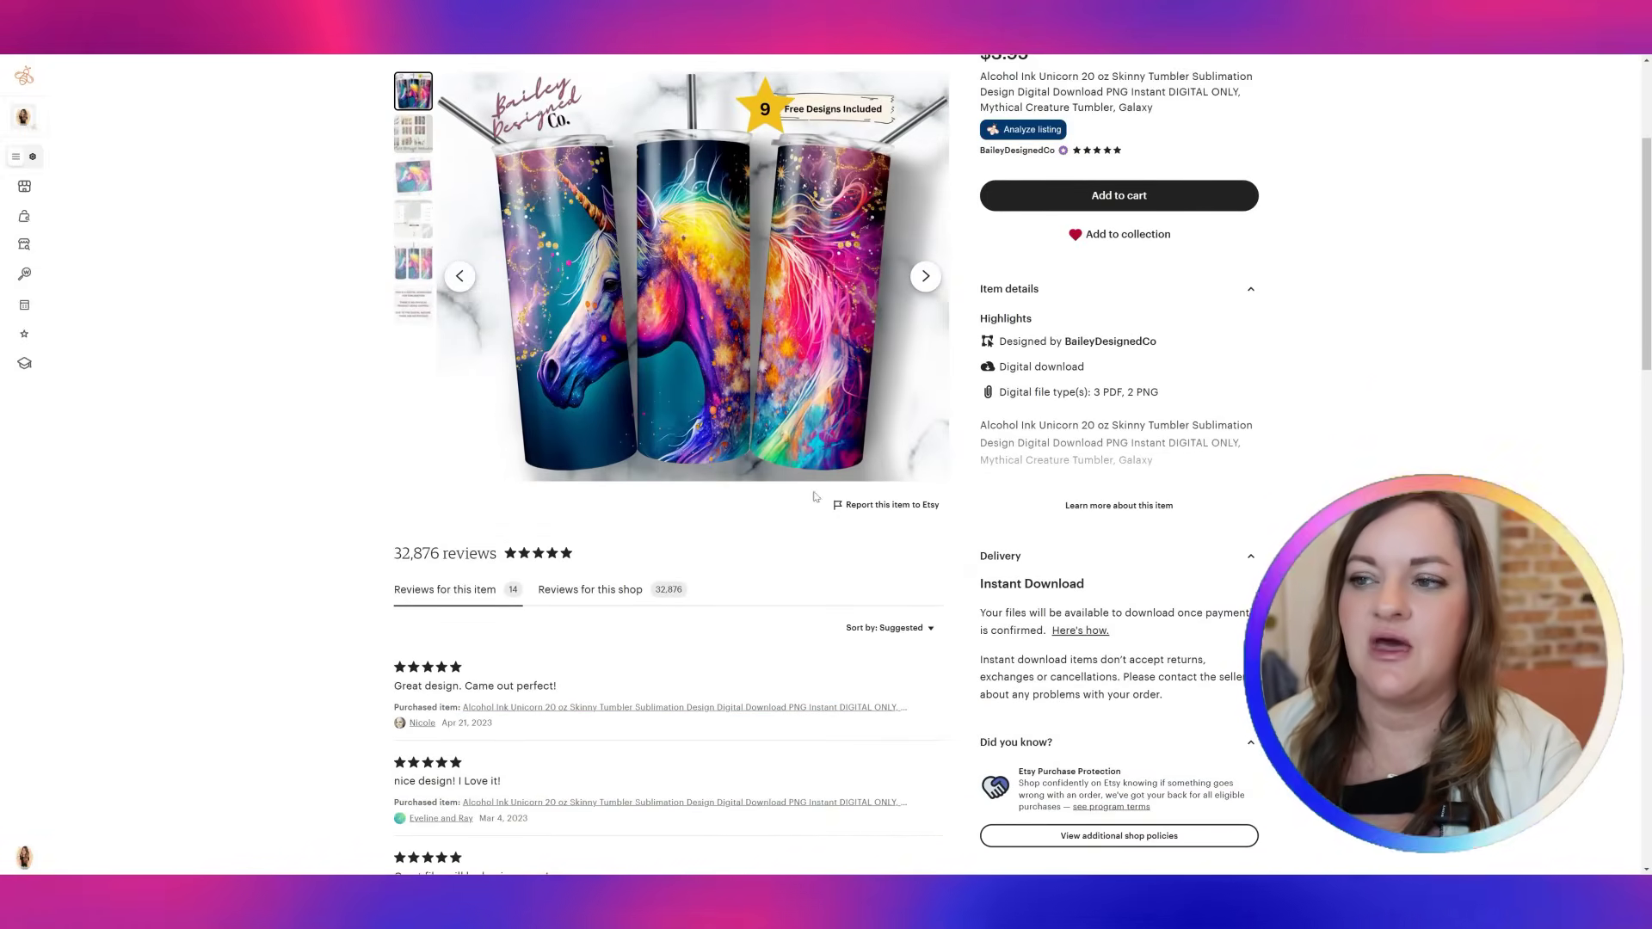
pyautogui.click(413, 226)
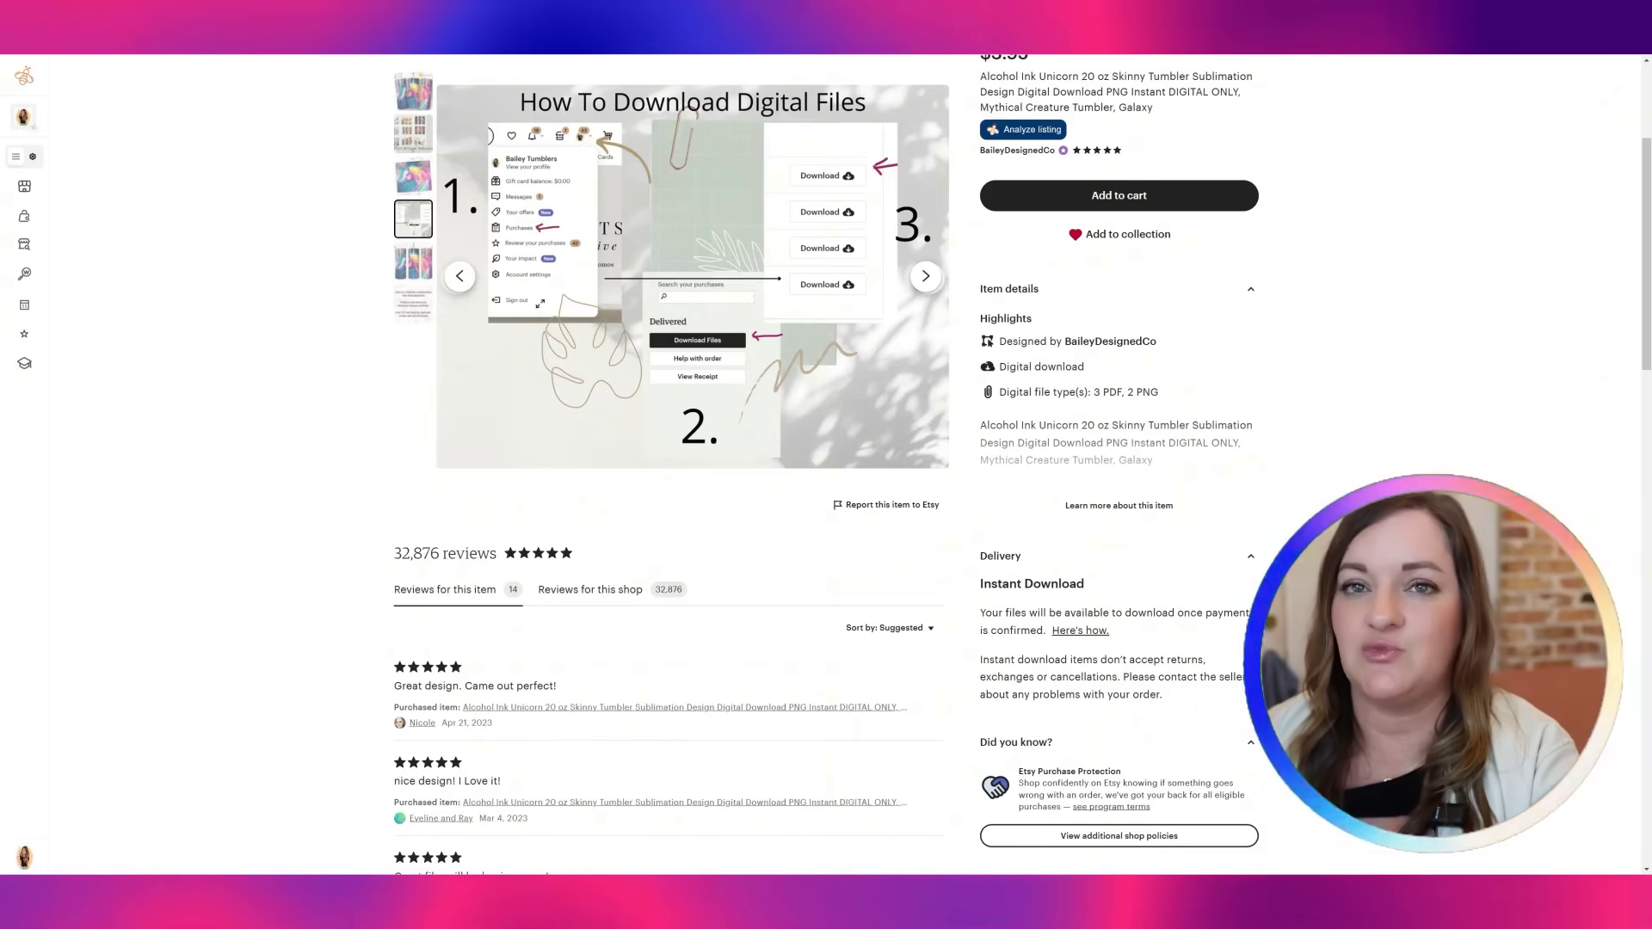
pyautogui.click(417, 303)
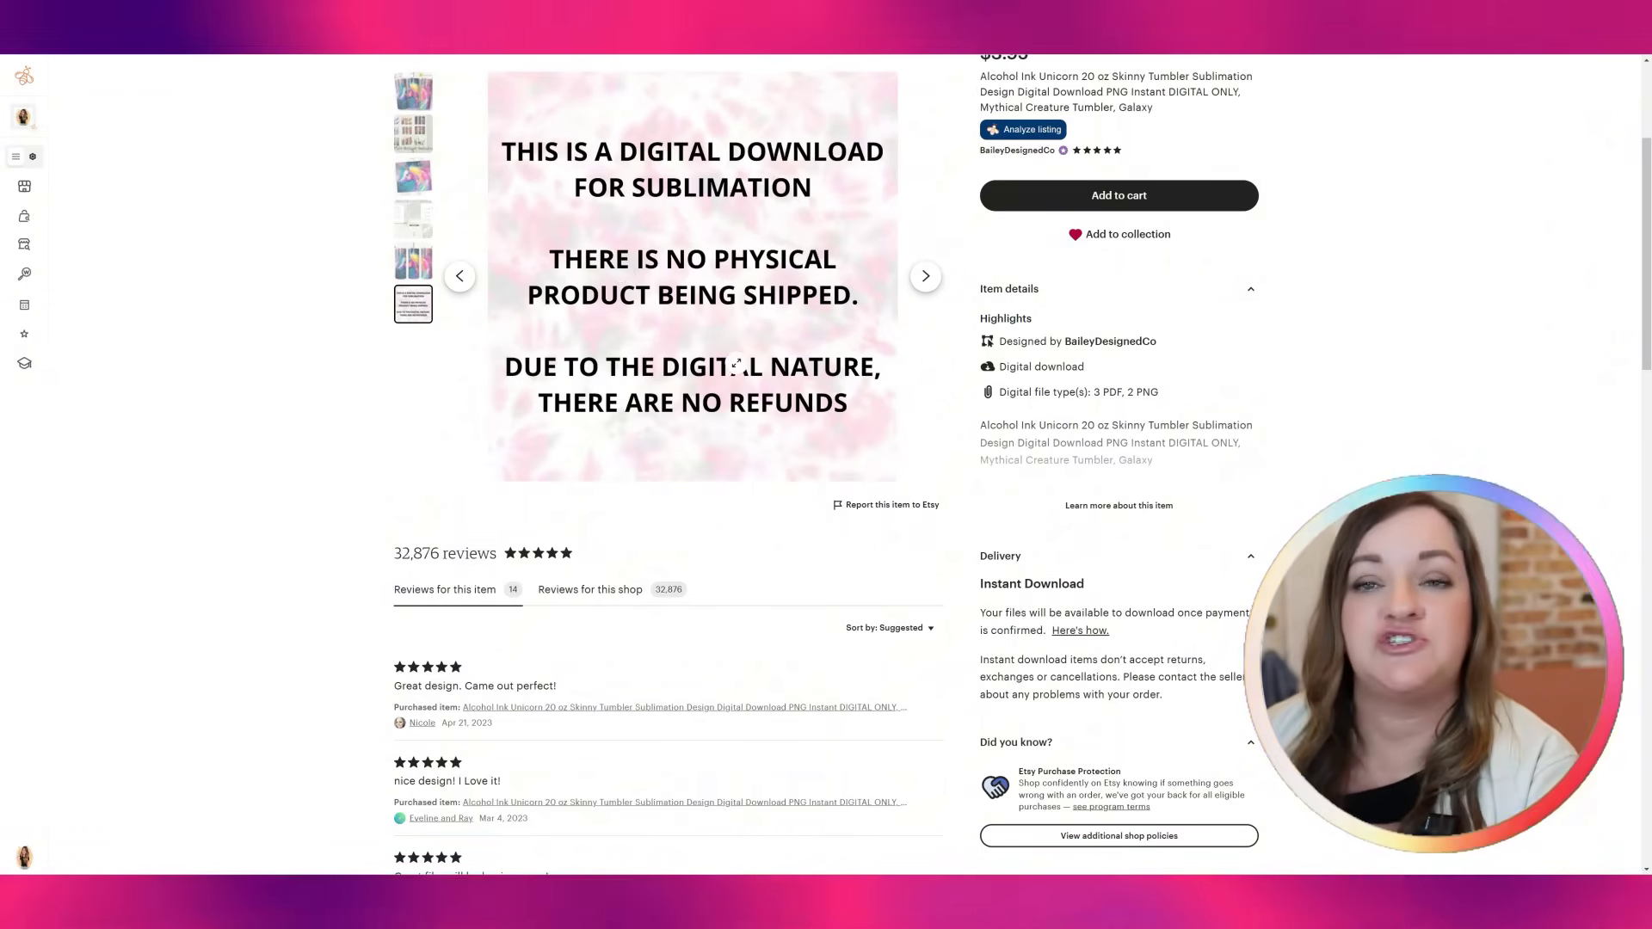
pyautogui.scroll(2, 684, 359)
pyautogui.scroll(-1, 683, 280)
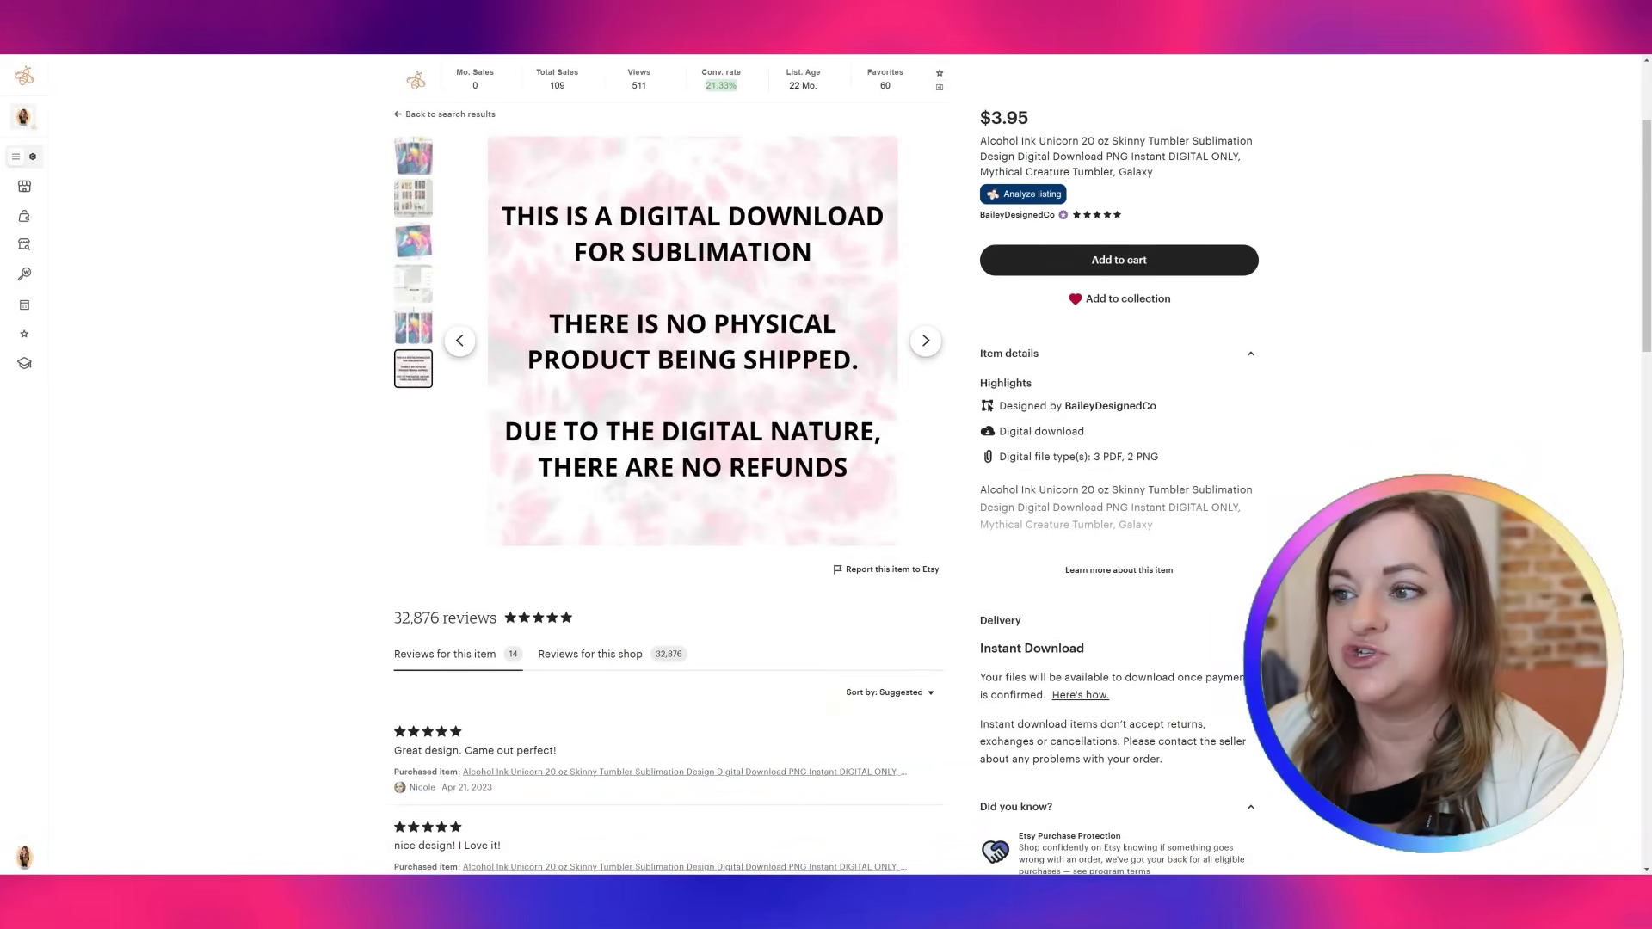
pyautogui.click(422, 288)
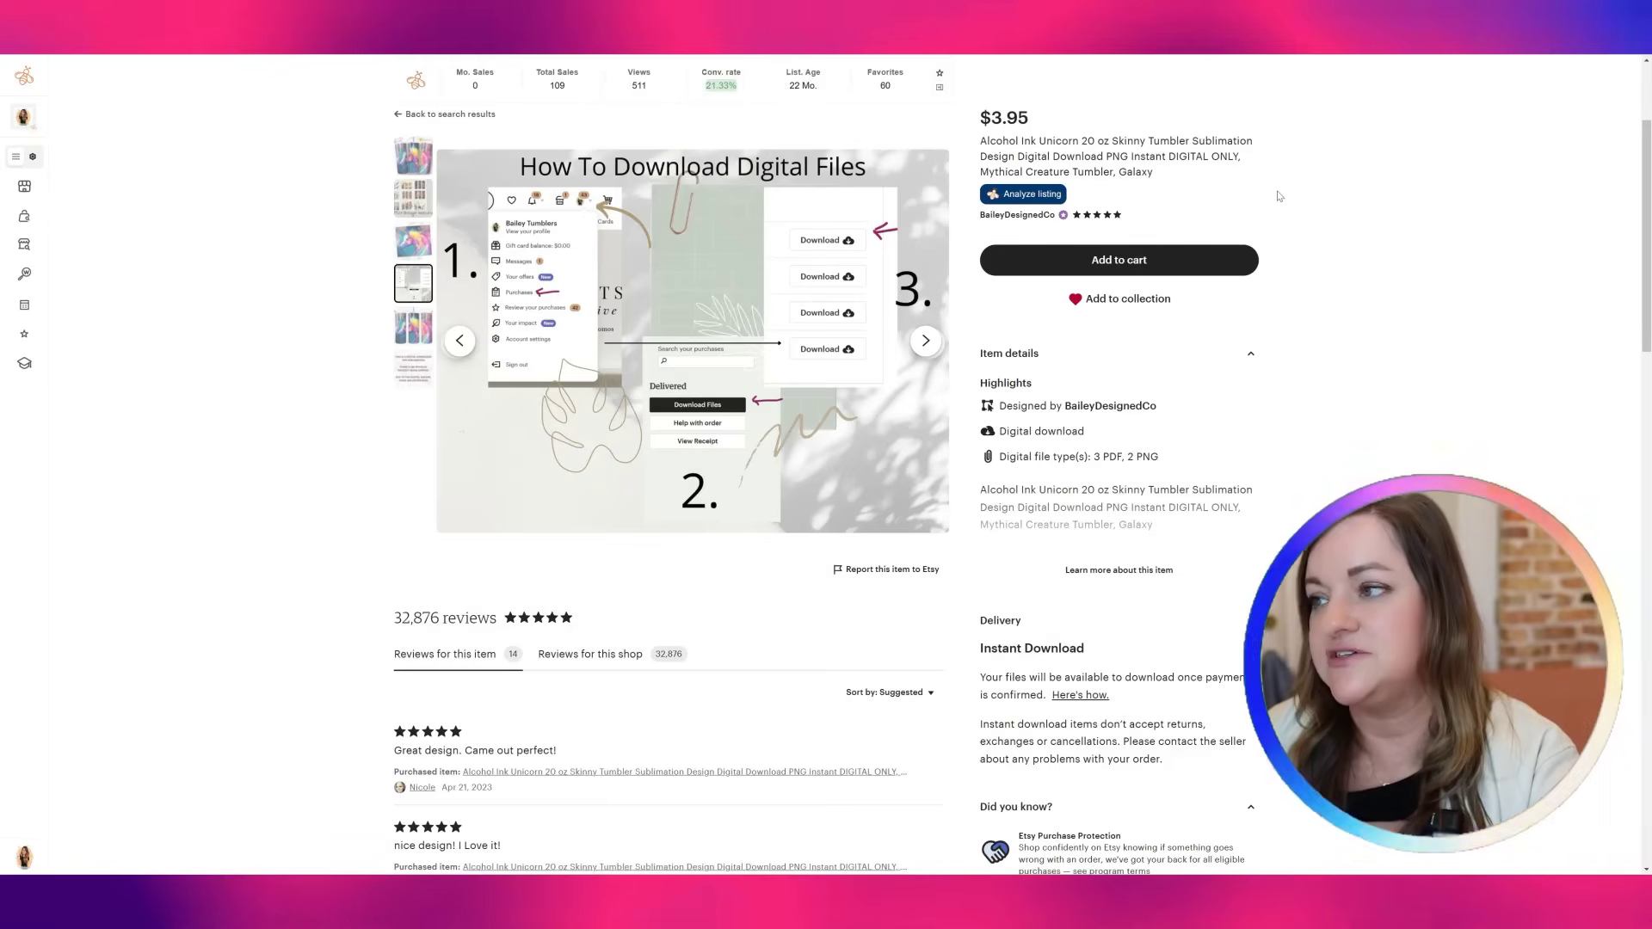
# Reuse the existing listing's title as "Rainbow Unicorn 20 oz Skinny Tumbler Sublimation Design Digital Download PNG Instant DIGITAL ONLY, Mythical Creature Tumbler"
pyautogui.moveTo(1060, 156)
pyautogui.mouseDown()
pyautogui.moveTo(1157, 171)
pyautogui.moveTo(983, 158)
pyautogui.moveTo(980, 141)
pyautogui.mouseUp()
pyautogui.hotkey('ctrl', 'c')
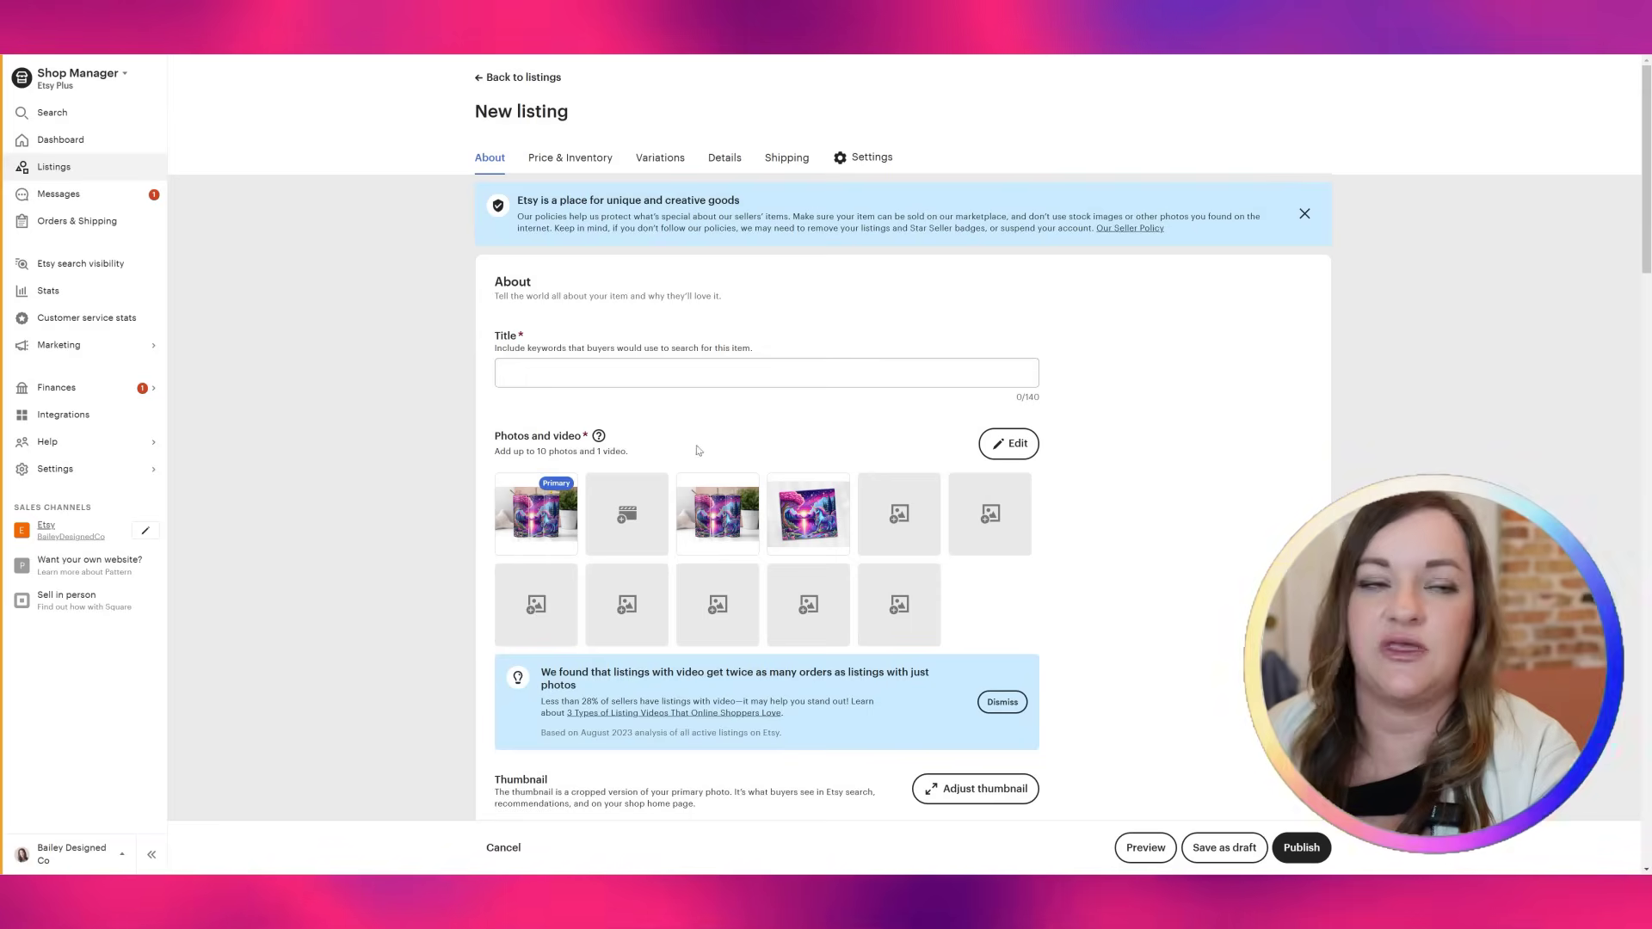
pyautogui.click(549, 373)
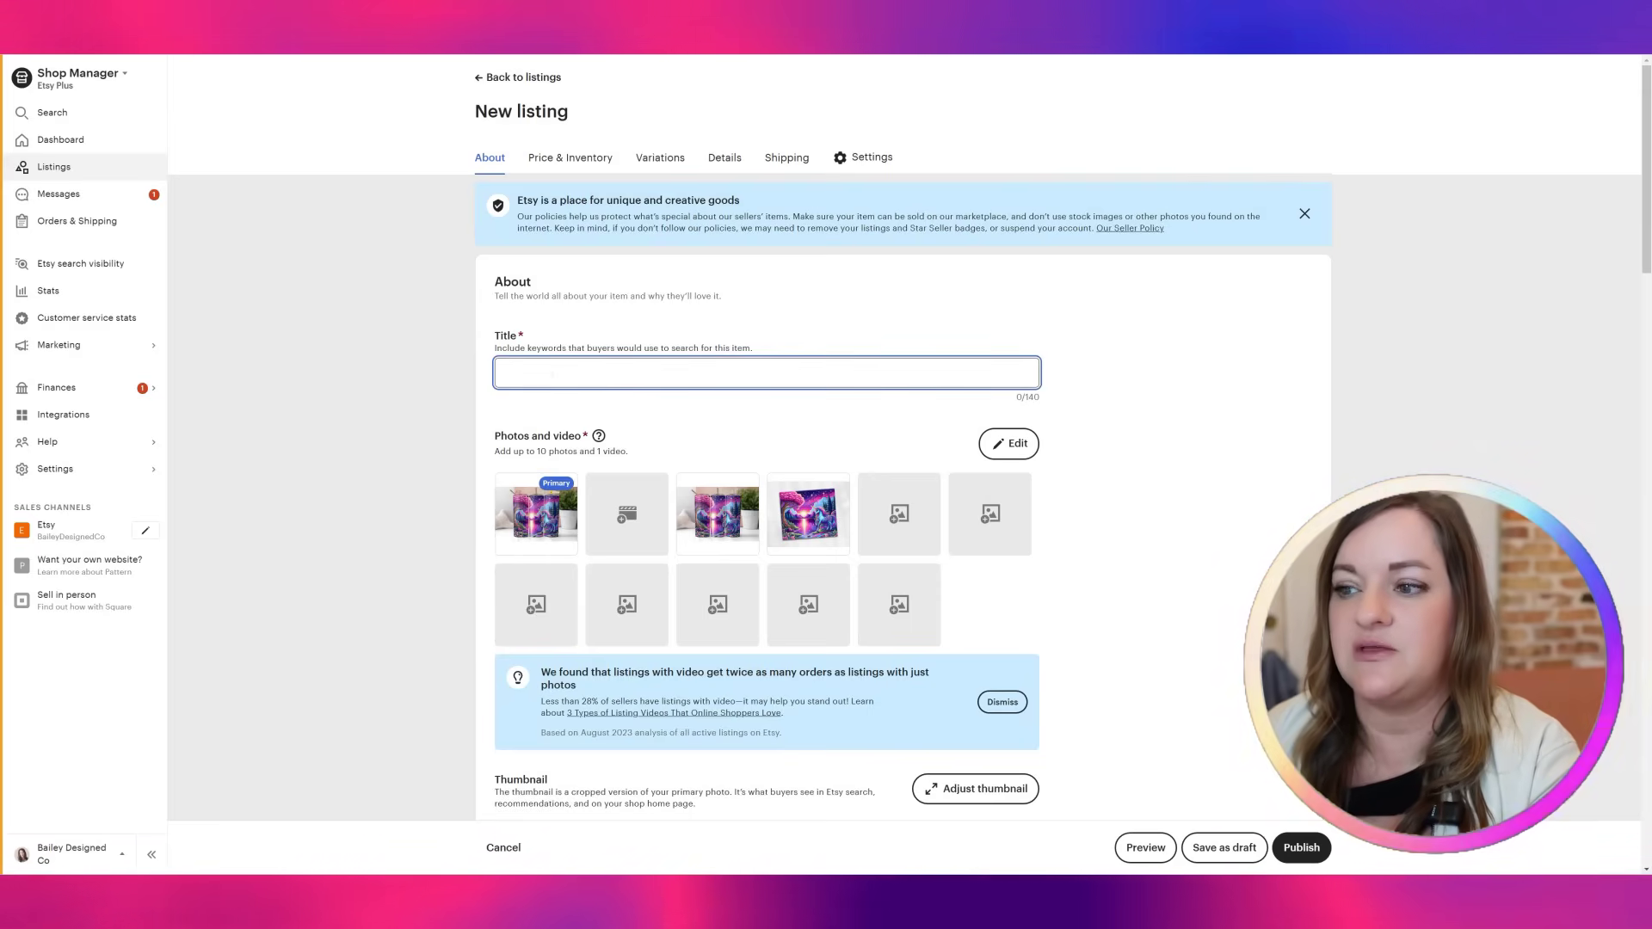
pyautogui.hotkey('ctrl', 'v')
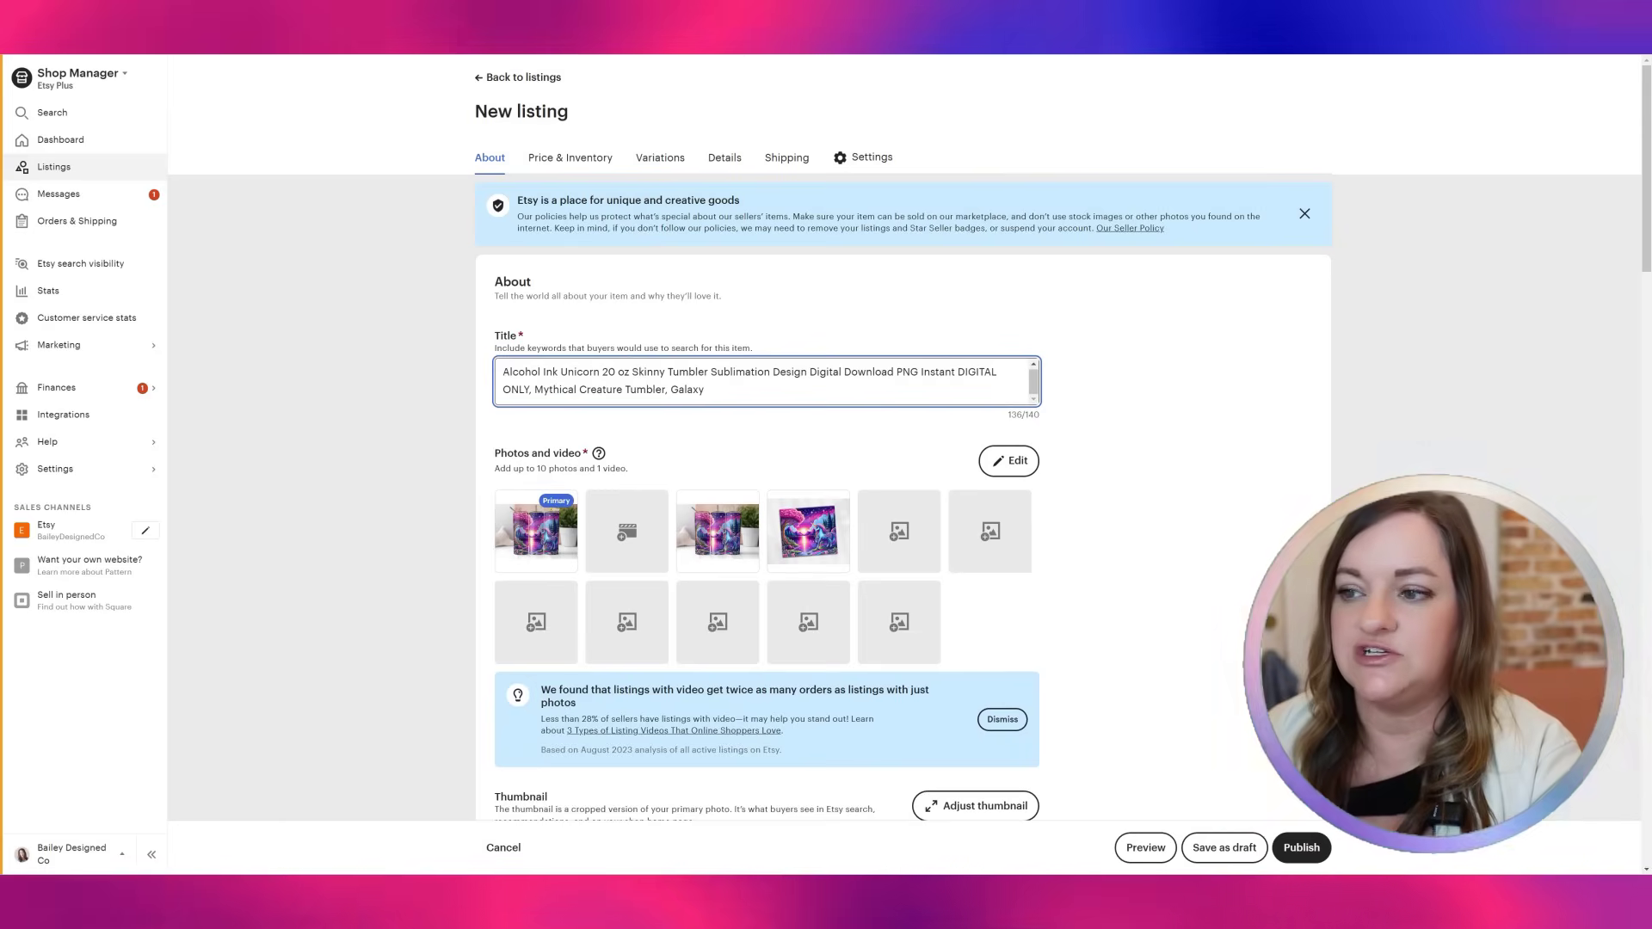
pyautogui.hotkey('ctrl', 'a')
pyautogui.write('Rainbow Unicorn 20 oz Skinny Tumbler Sublimation Design Digital Download PNG Instant DIGITAL ONLY, Mythical Creature Tumbler')
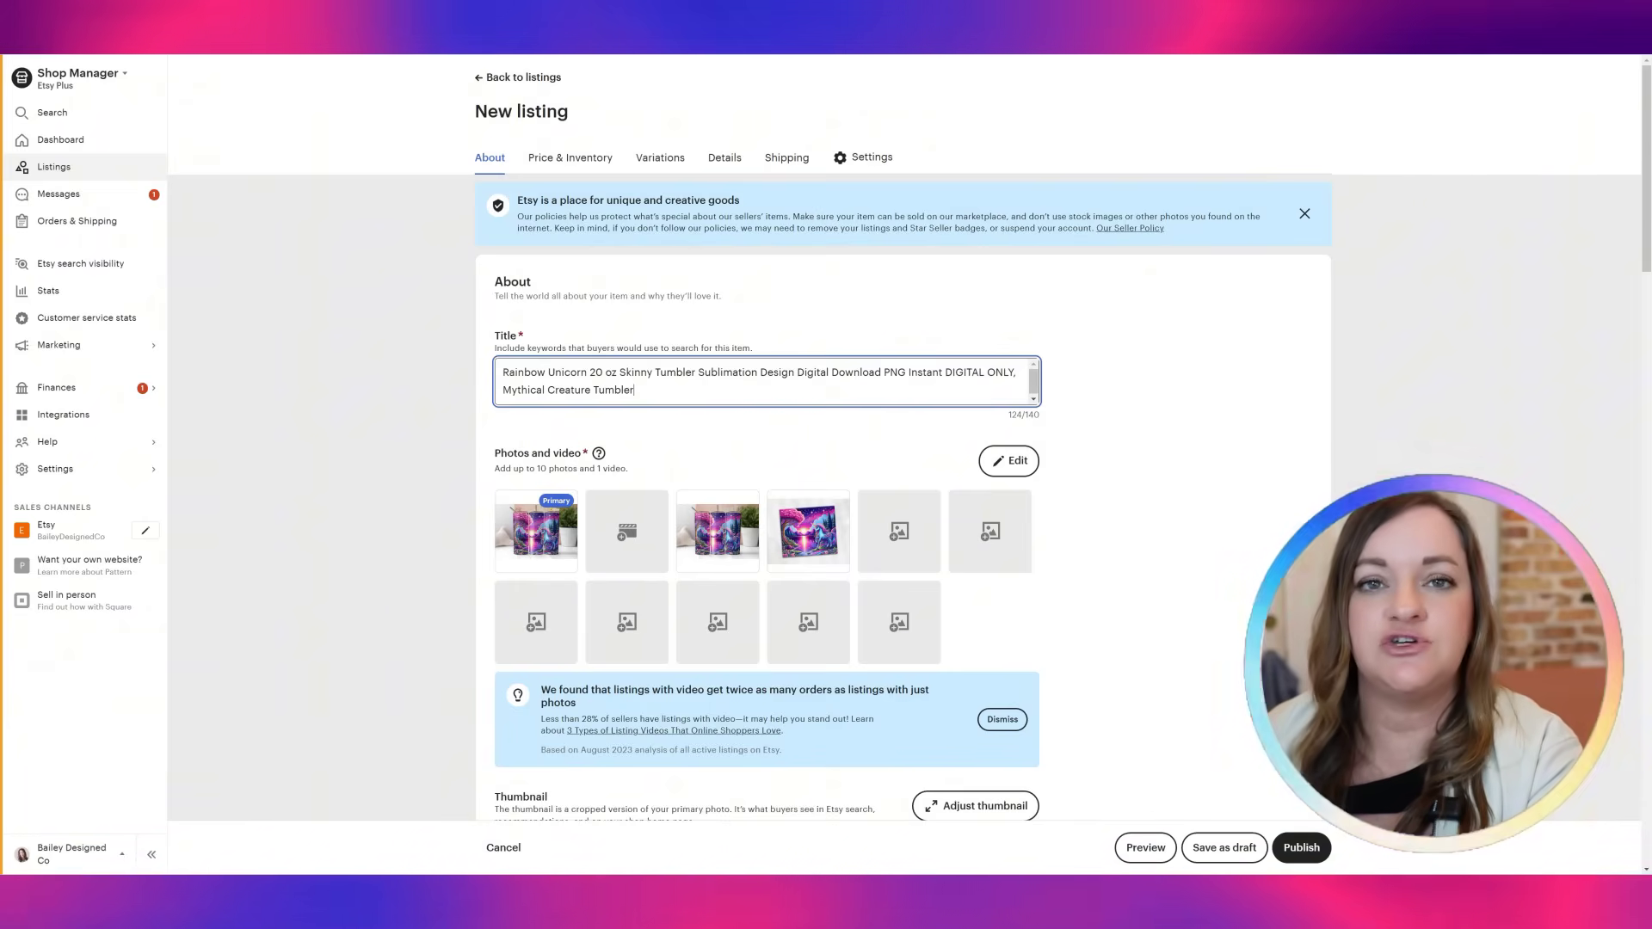
# Attach Unicorn_Seamless.png from the Designs folder as the listing's digital file
pyautogui.scroll(-3, 763, 431)
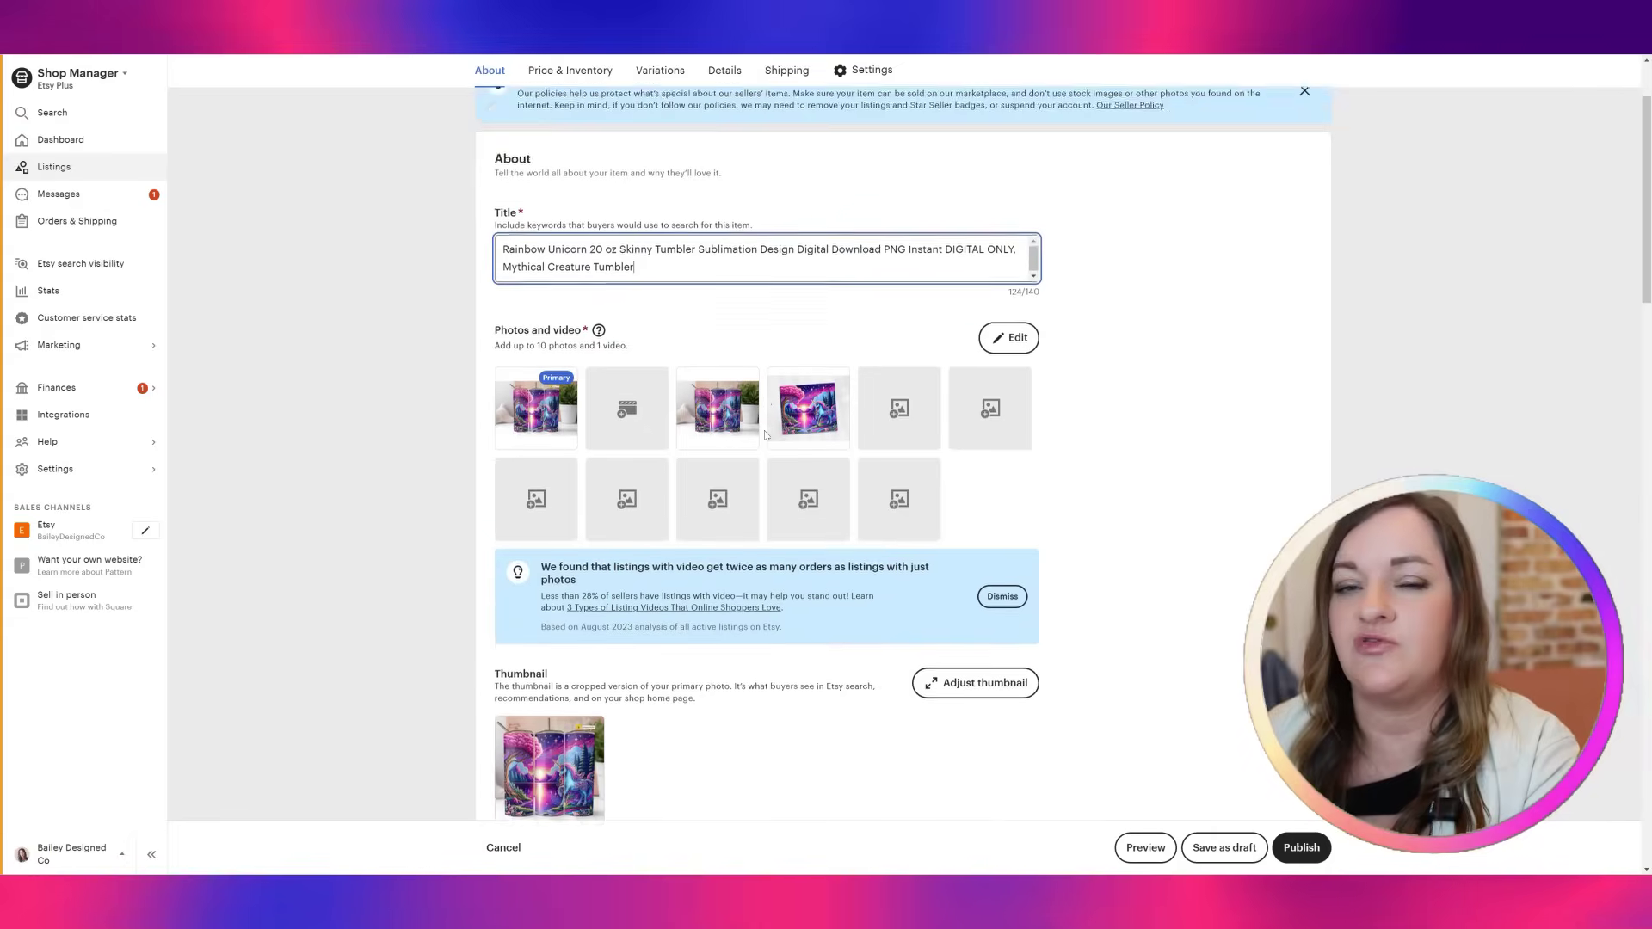
pyautogui.scroll(-1, 765, 434)
pyautogui.scroll(-1, 764, 435)
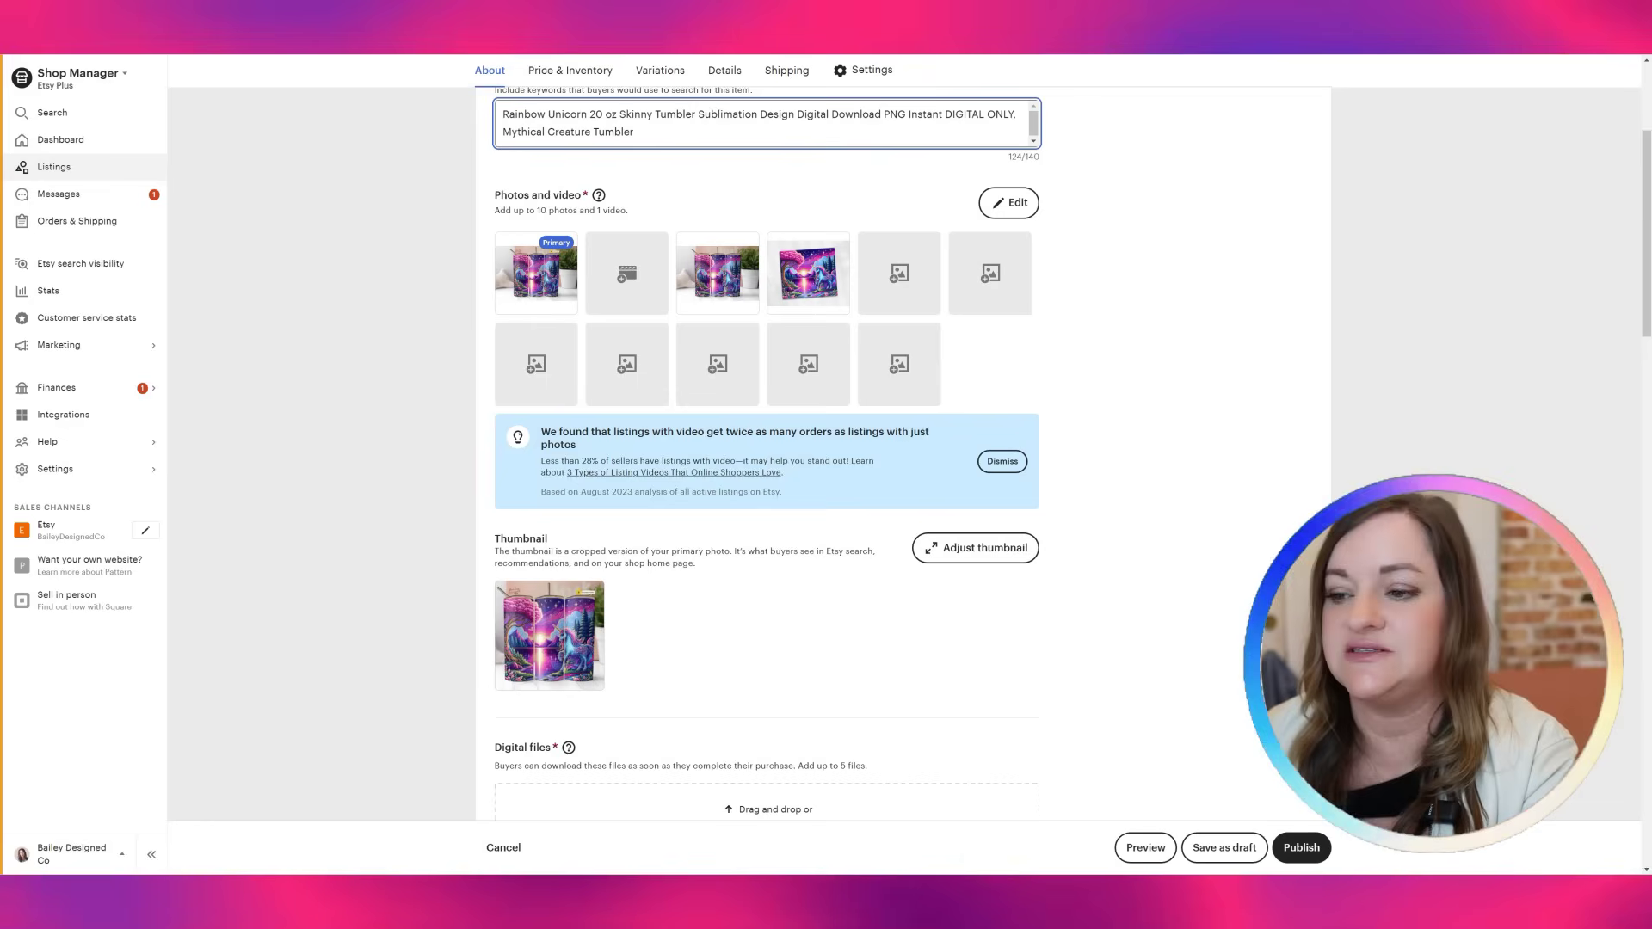
pyautogui.scroll(-4, 731, 319)
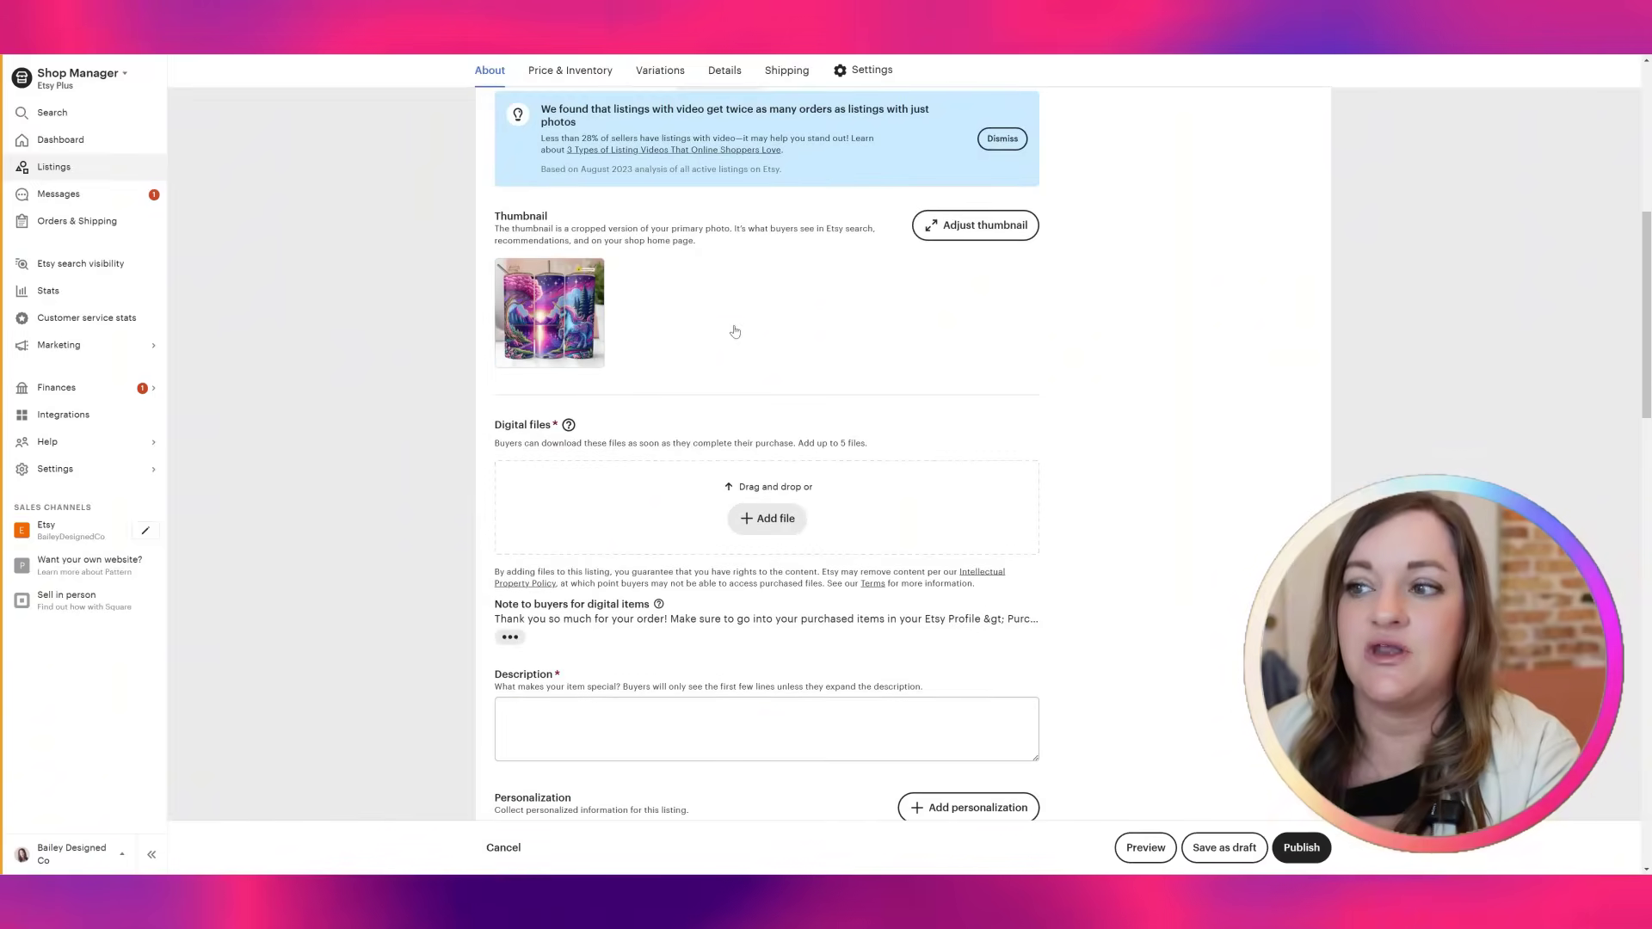
pyautogui.scroll(-3, 736, 330)
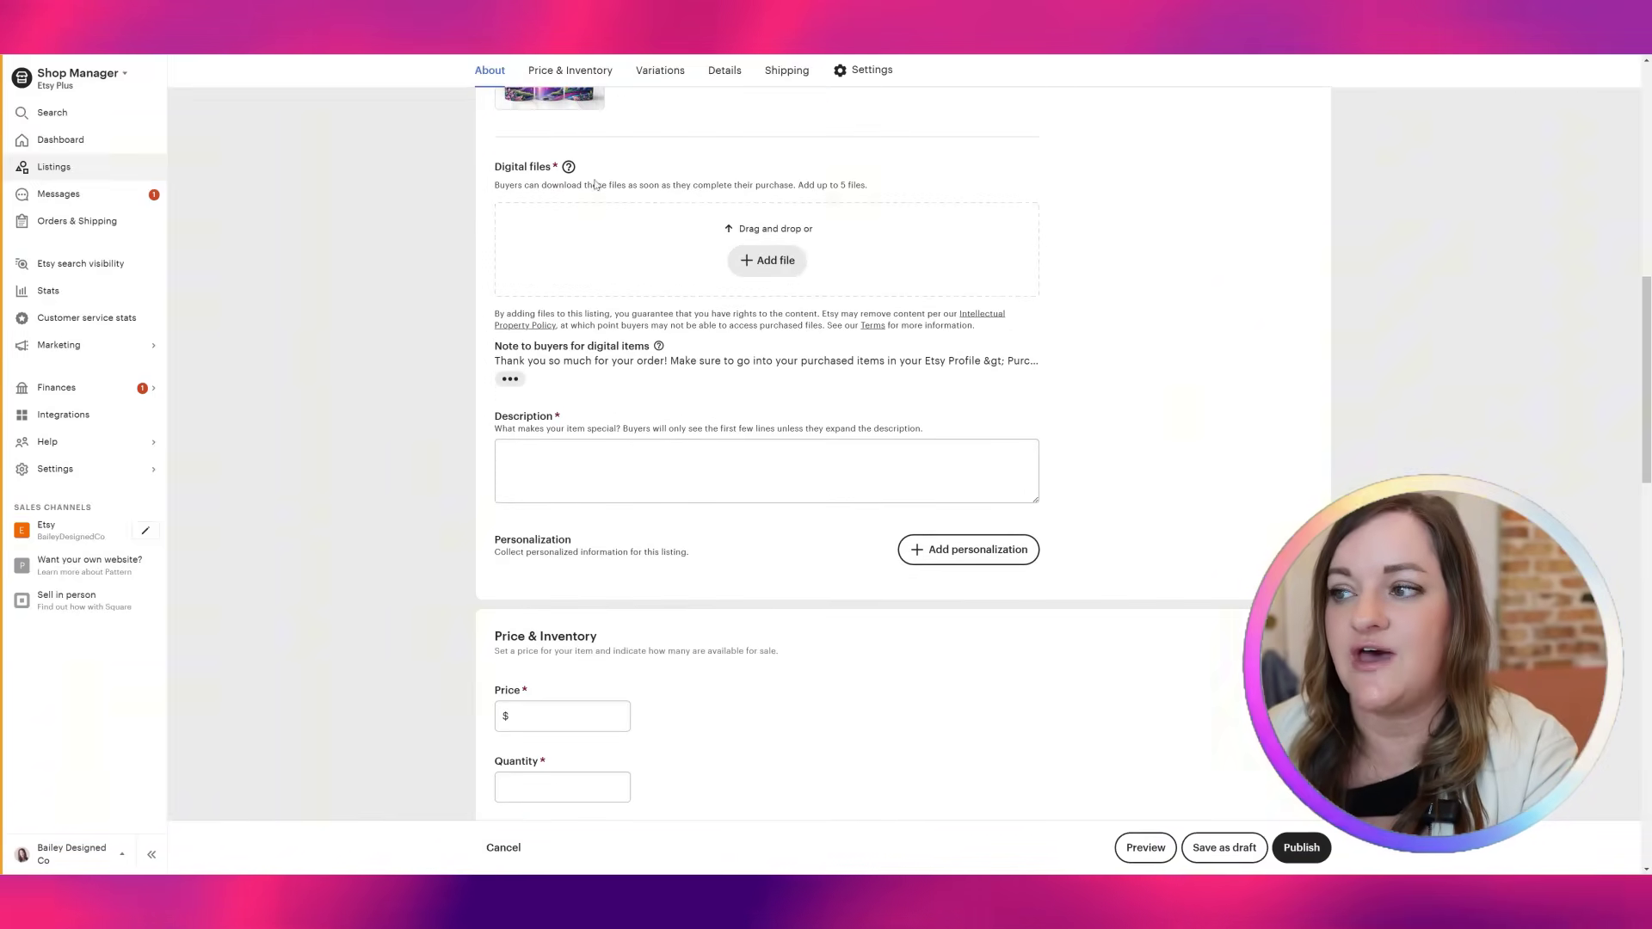
pyautogui.click(764, 260)
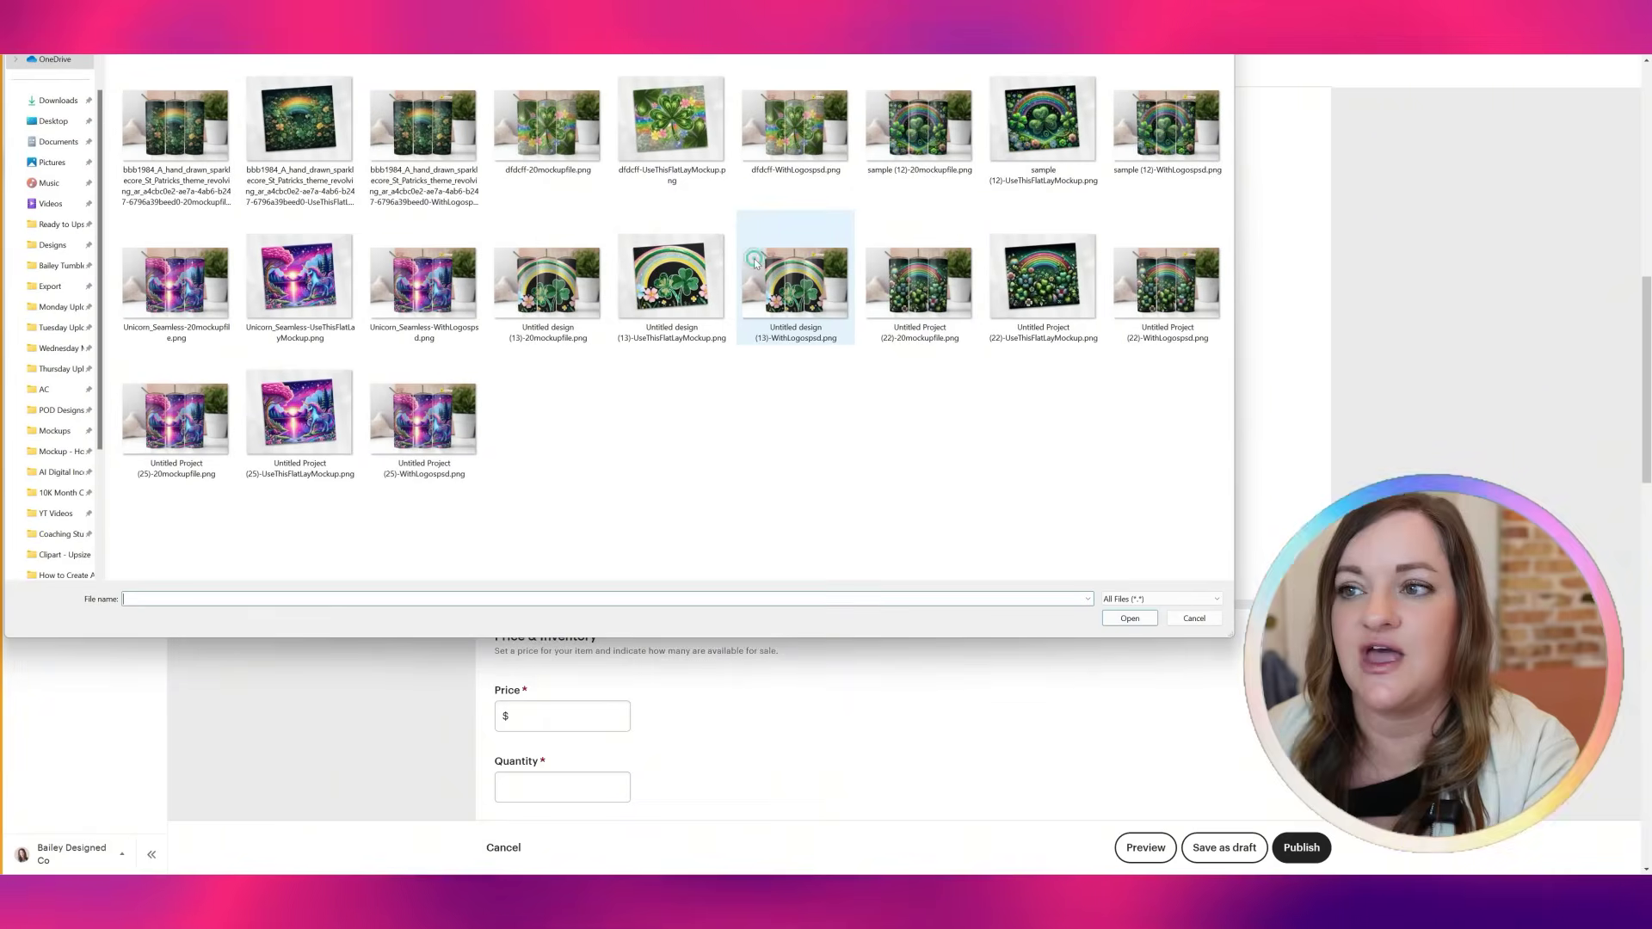
pyautogui.click(51, 245)
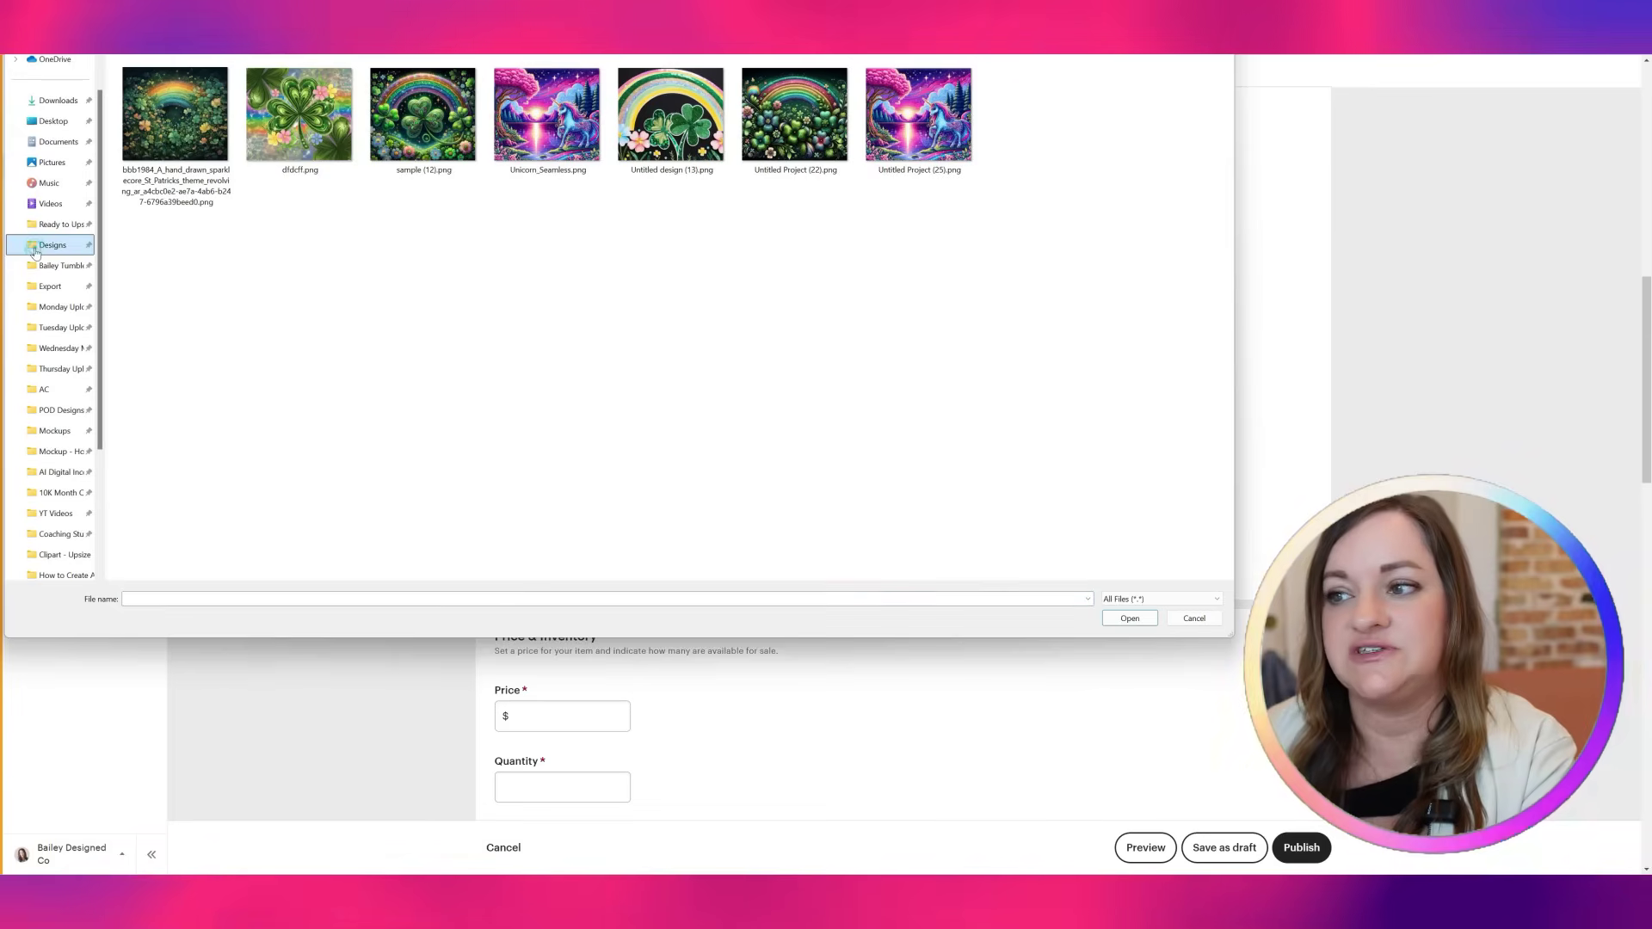
pyautogui.doubleClick(543, 129)
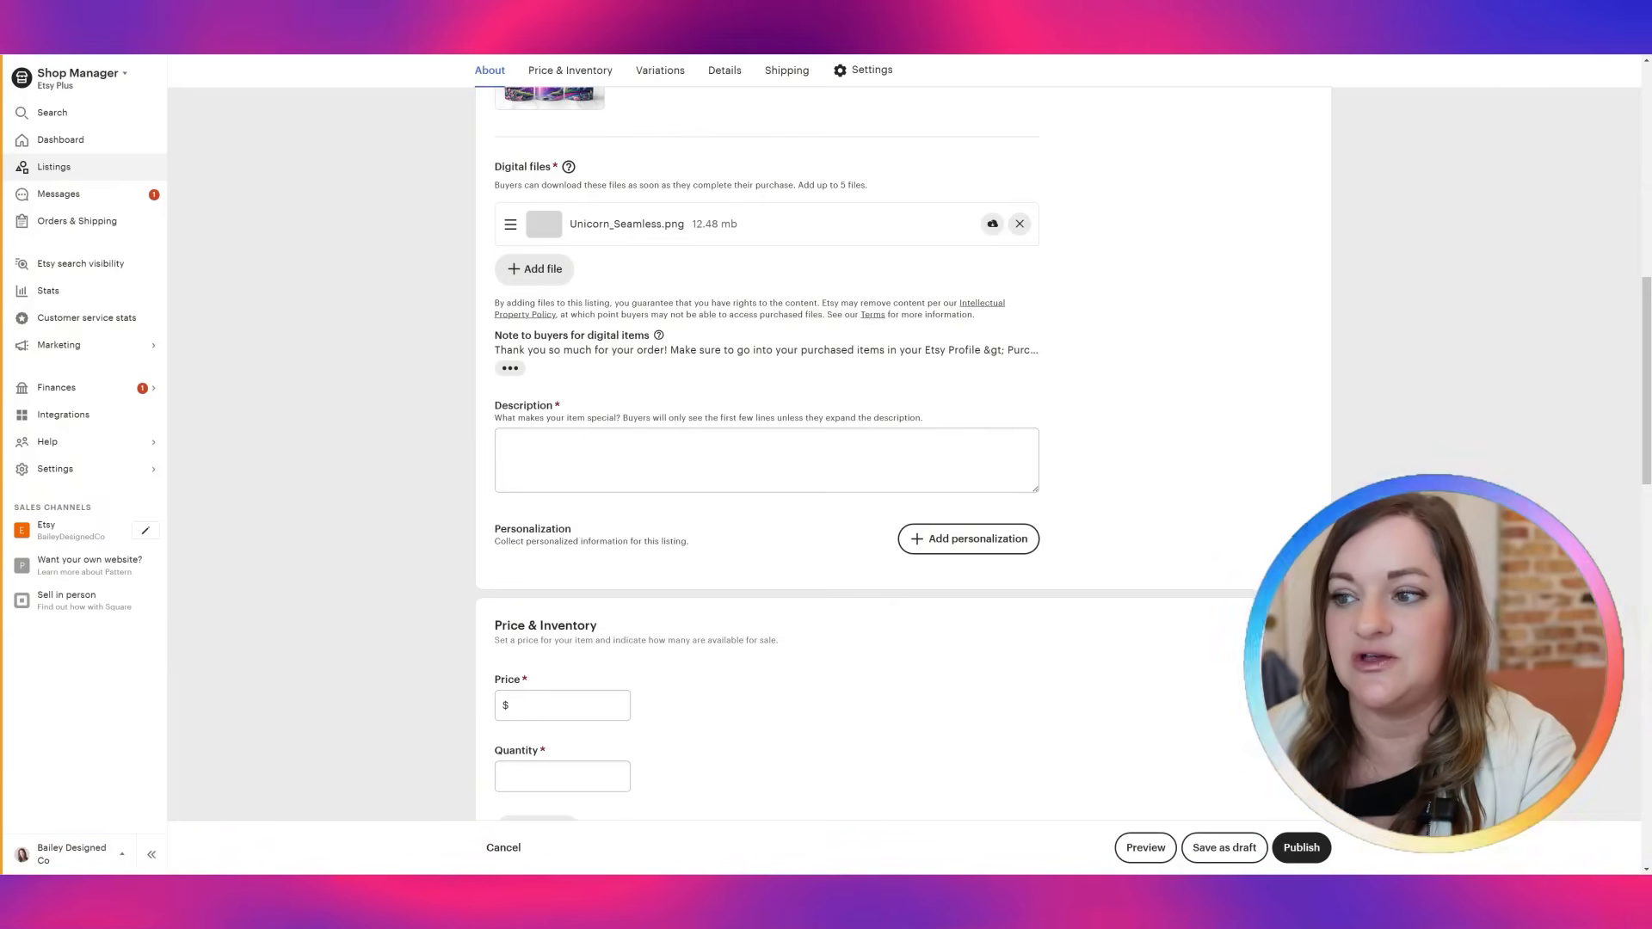
# Paste the existing Alcohol Ink Unicorn listing's description into the new listing, and remove its opening title text and the blank lines below it
pyautogui.click(504, 443)
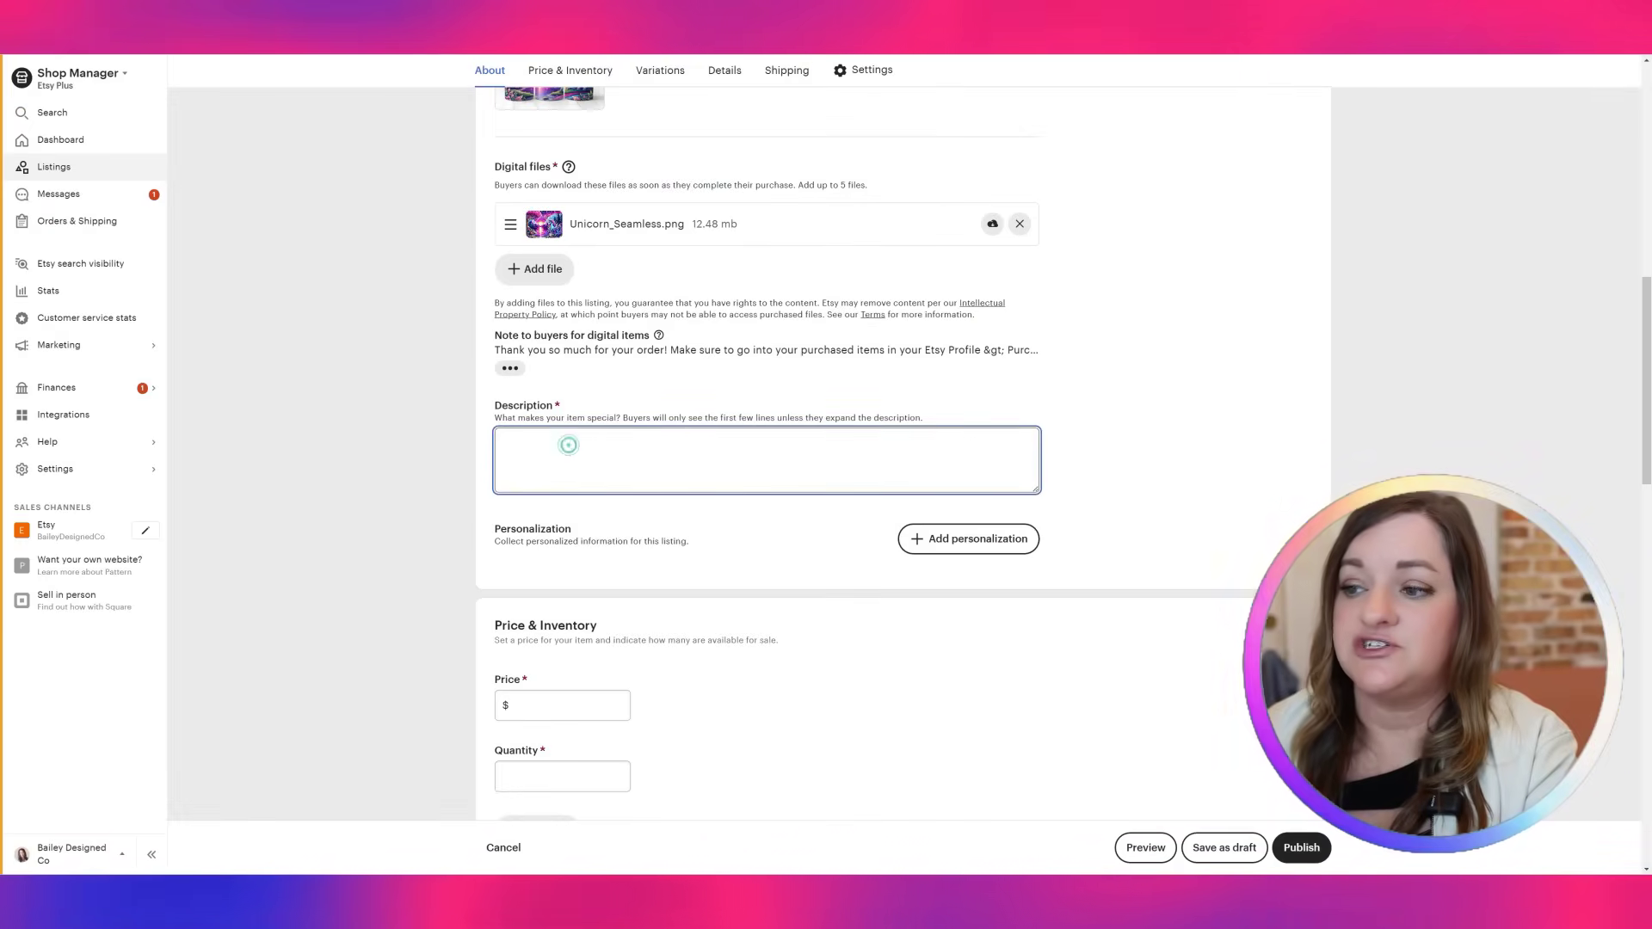
pyautogui.hotkey('ctrl', 'v')
pyautogui.scroll(10, 765, 585)
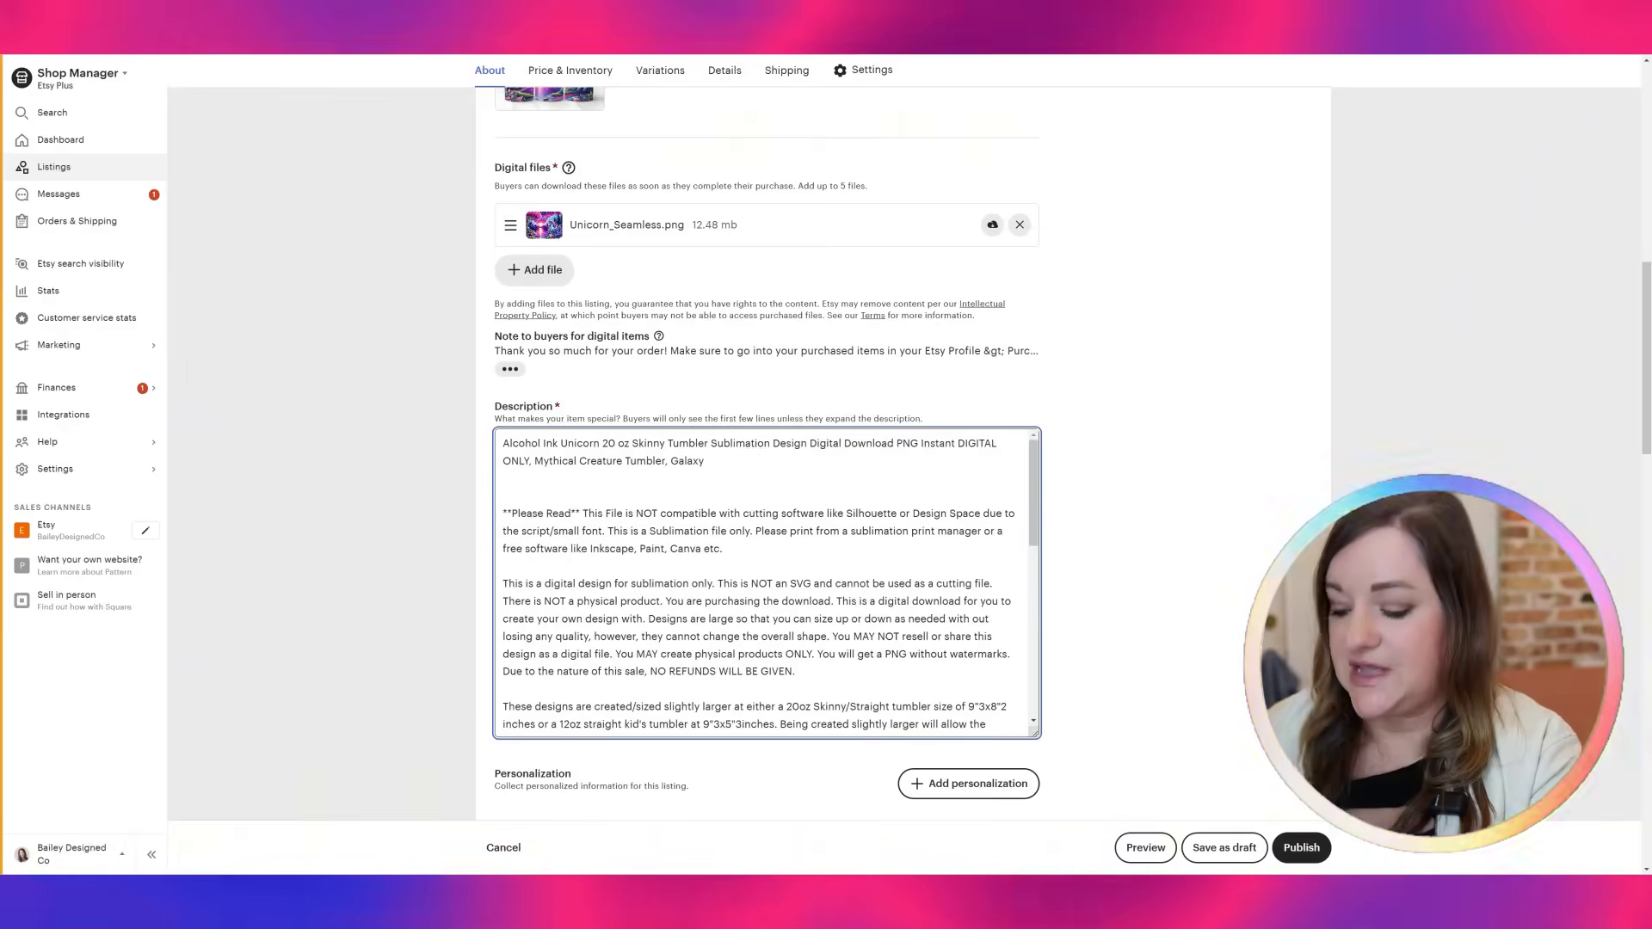
pyautogui.moveTo(704, 588); pyautogui.dragTo(495, 571)
pyautogui.press('BackSpace')
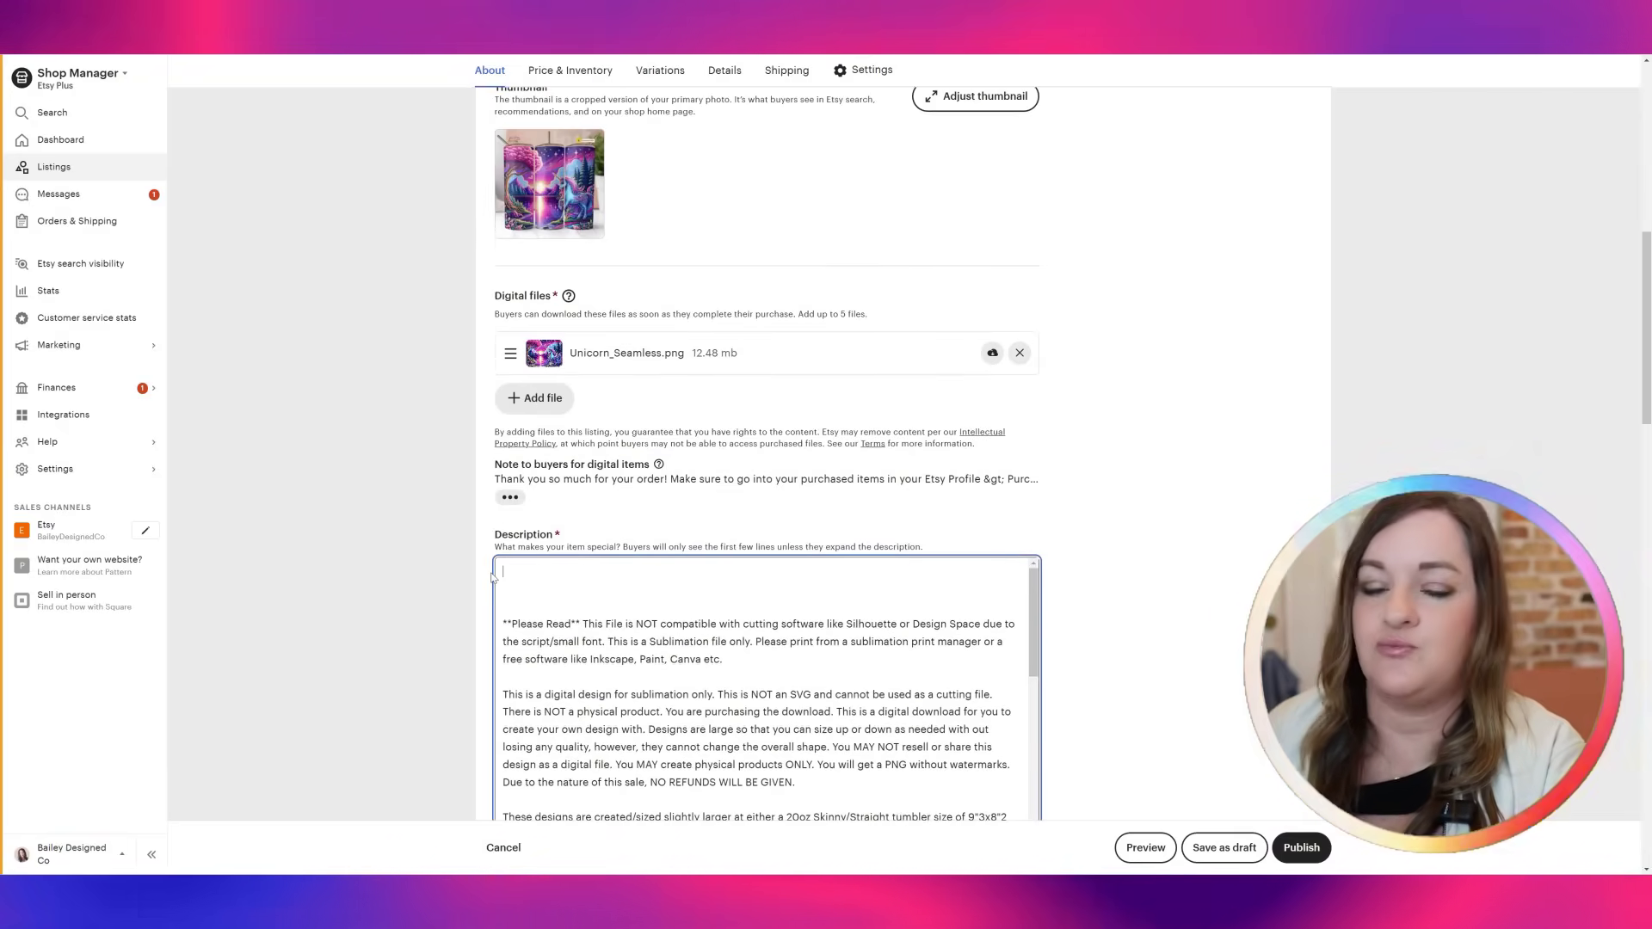
pyautogui.press('Delete')
pyautogui.press('Delete')
pyautogui.press('Delete')
pyautogui.press('Delete')
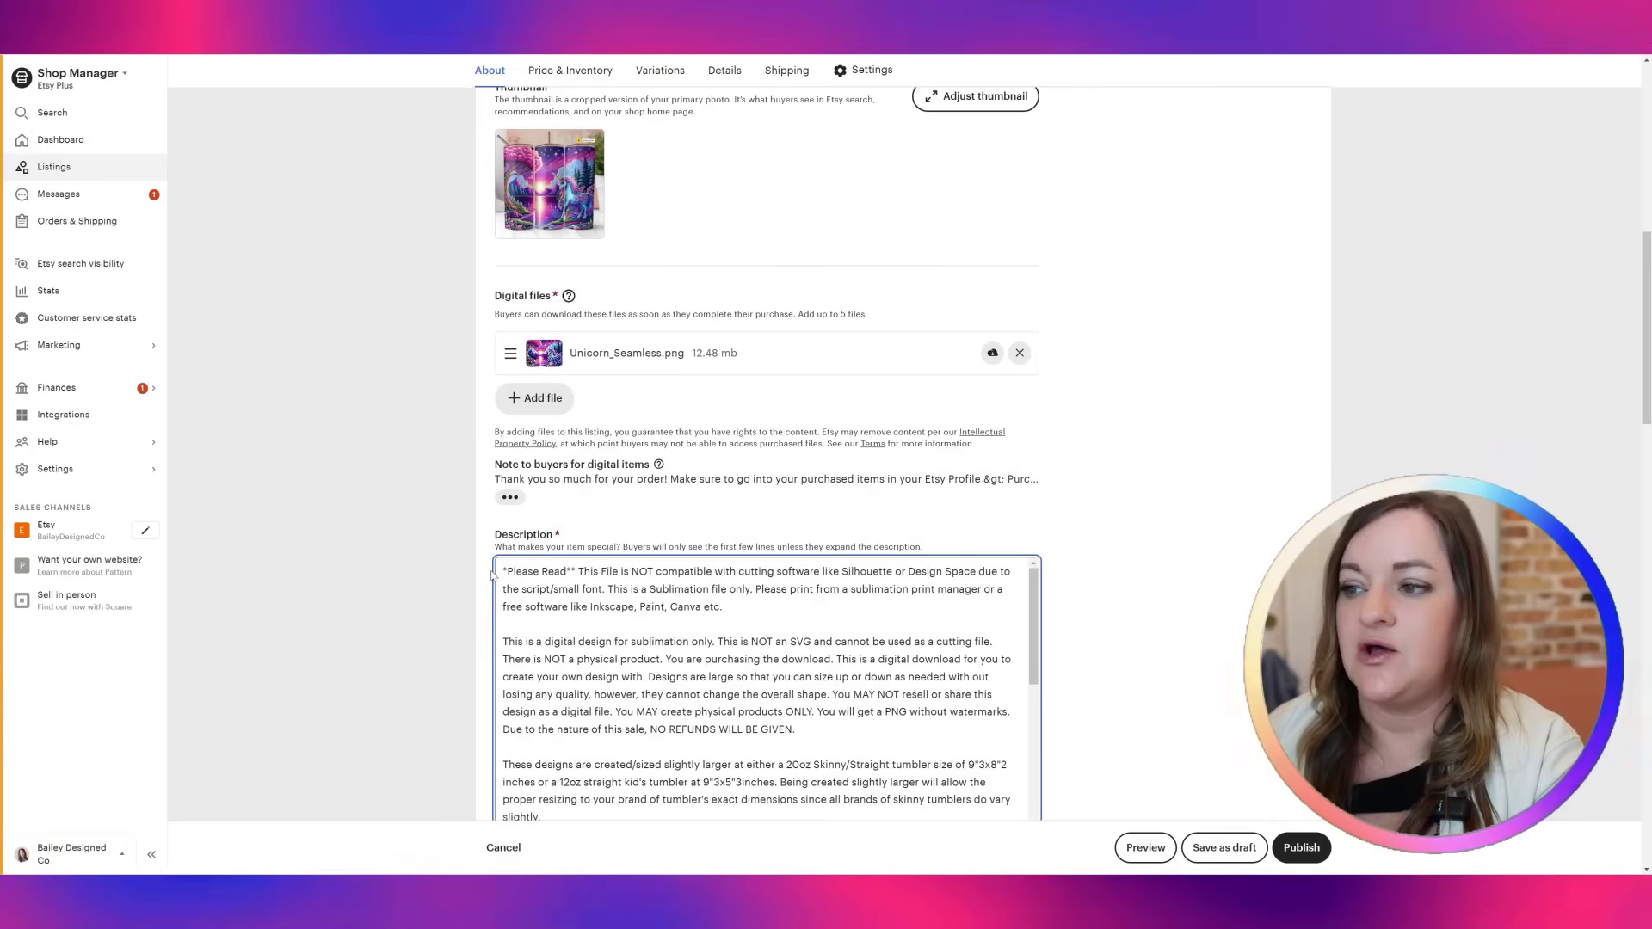
pyautogui.scroll(-3, 669, 308)
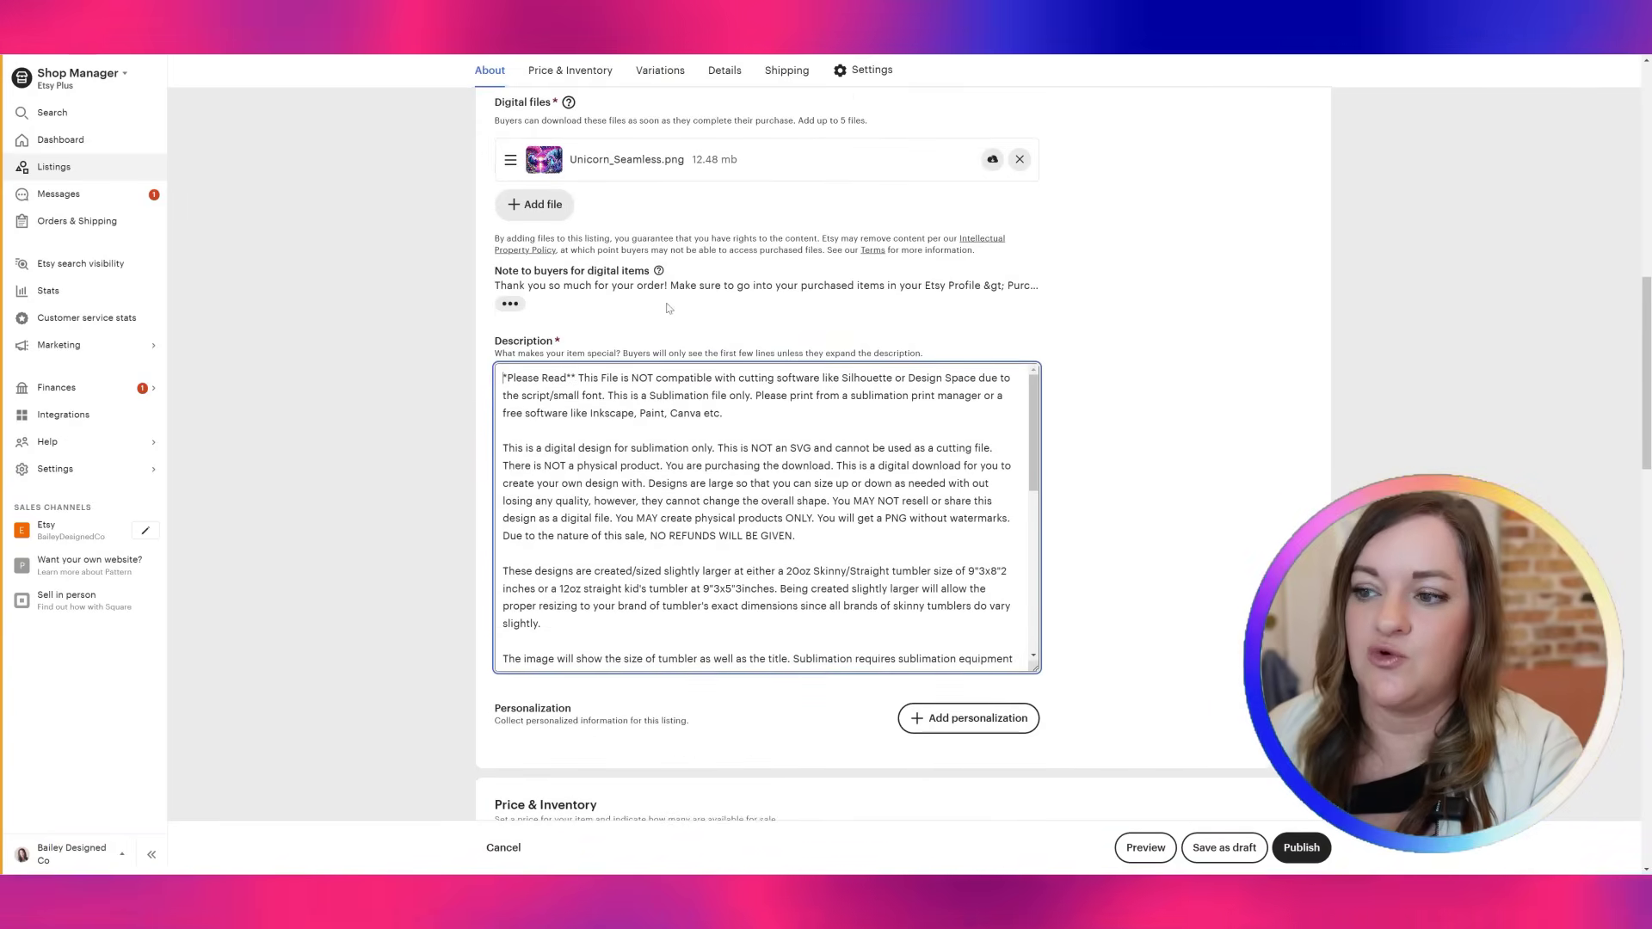
pyautogui.scroll(-8, 1115, 511)
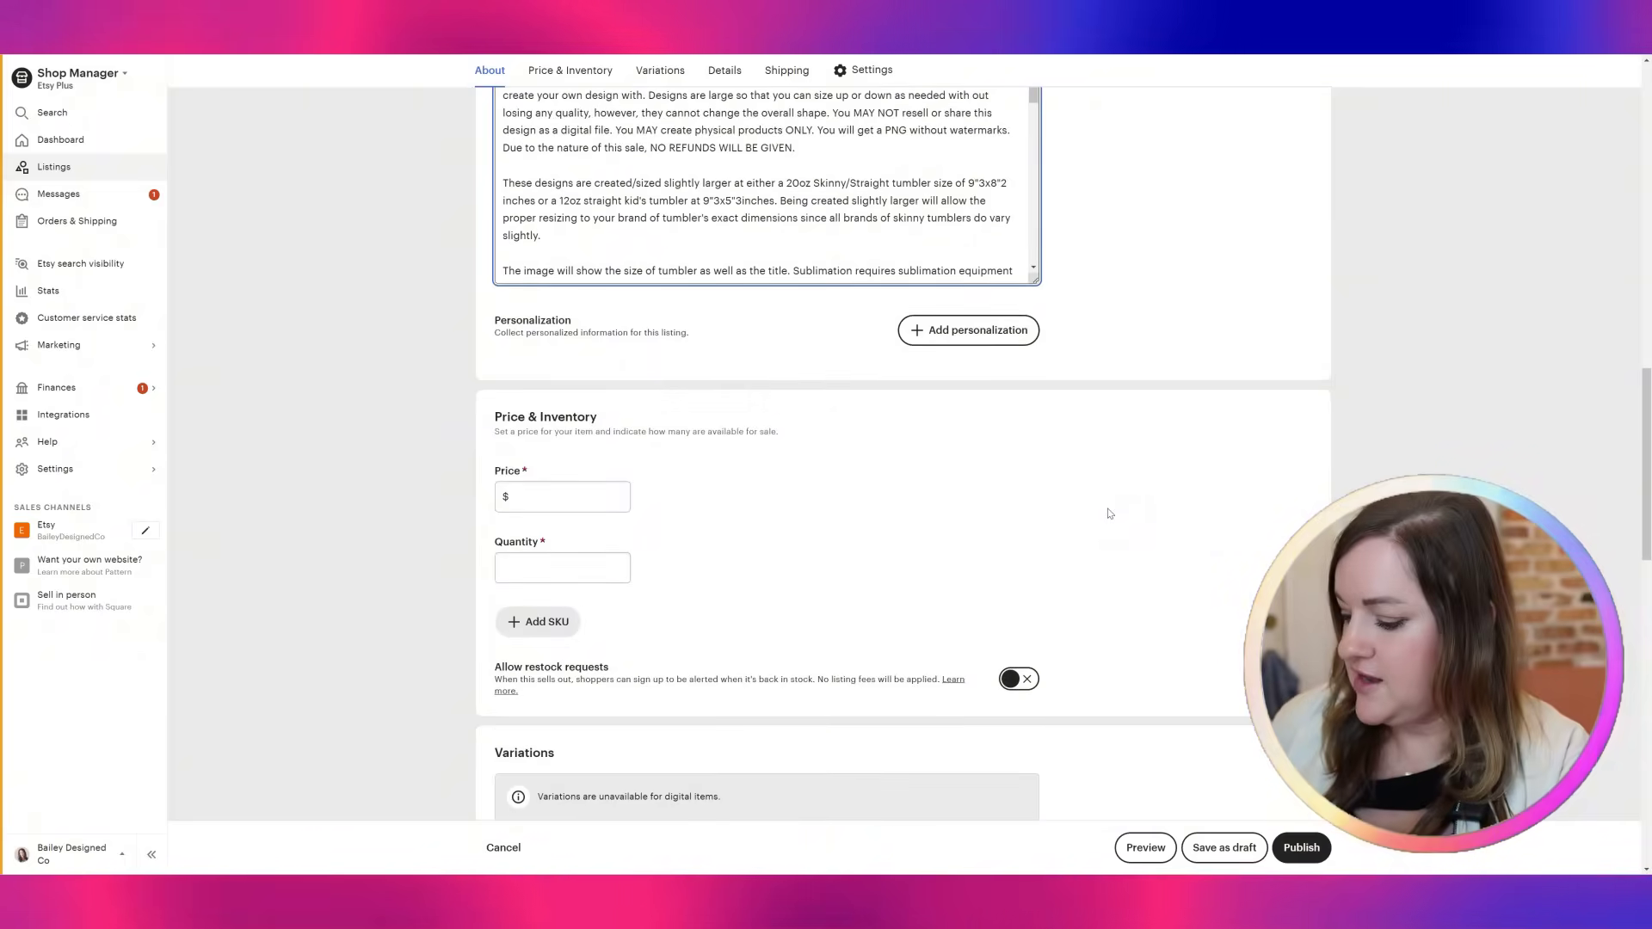
# Price the new listing at $3.95 and set its quantity to 999
pyautogui.click(594, 368)
pyautogui.write('3.95')
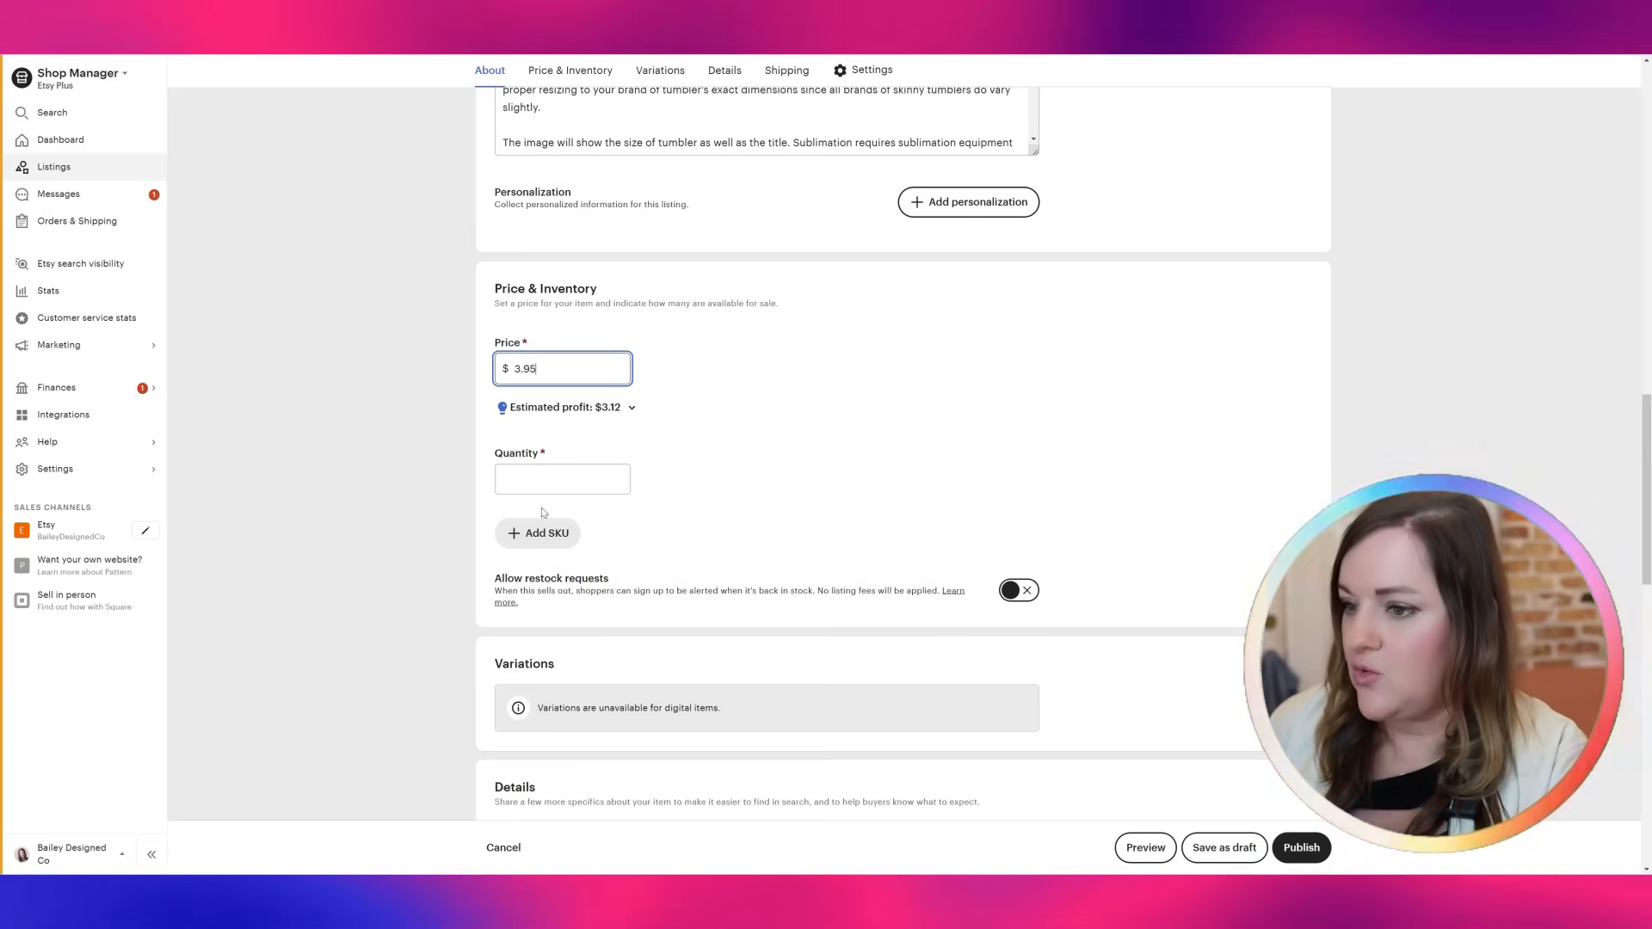
pyautogui.click(562, 480)
pyautogui.write('999')
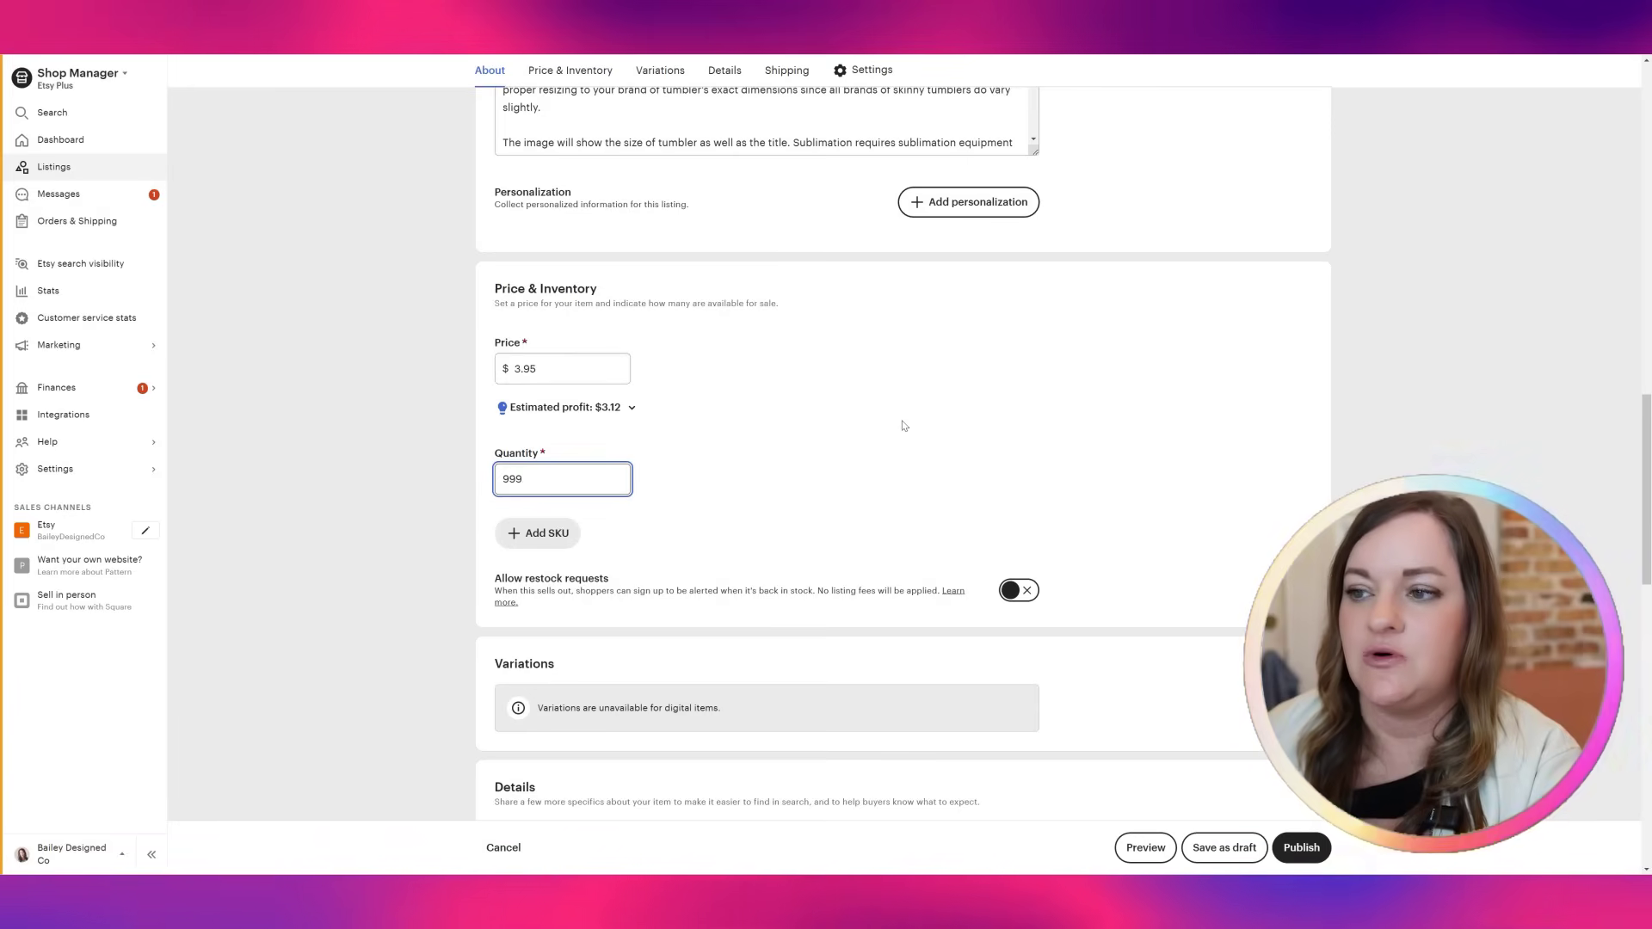
# Set the listing's category to Digital Prints, under Art & Collectibles and Prints
pyautogui.scroll(-1, 782, 379)
pyautogui.scroll(-4, 783, 380)
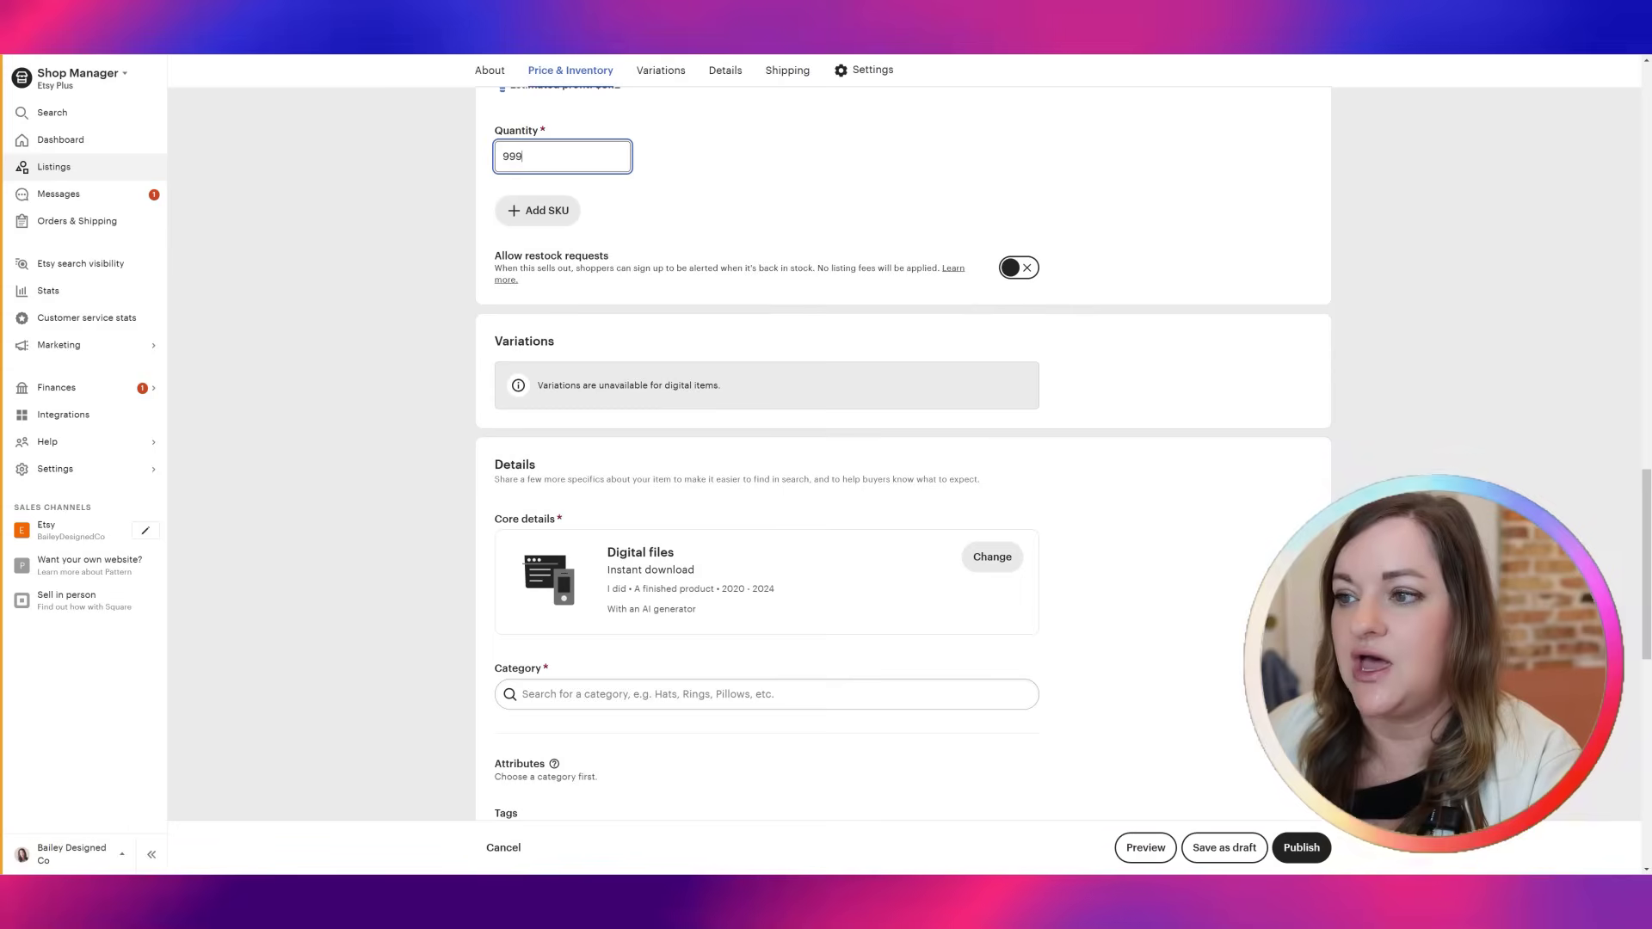
pyautogui.scroll(-4, 756, 434)
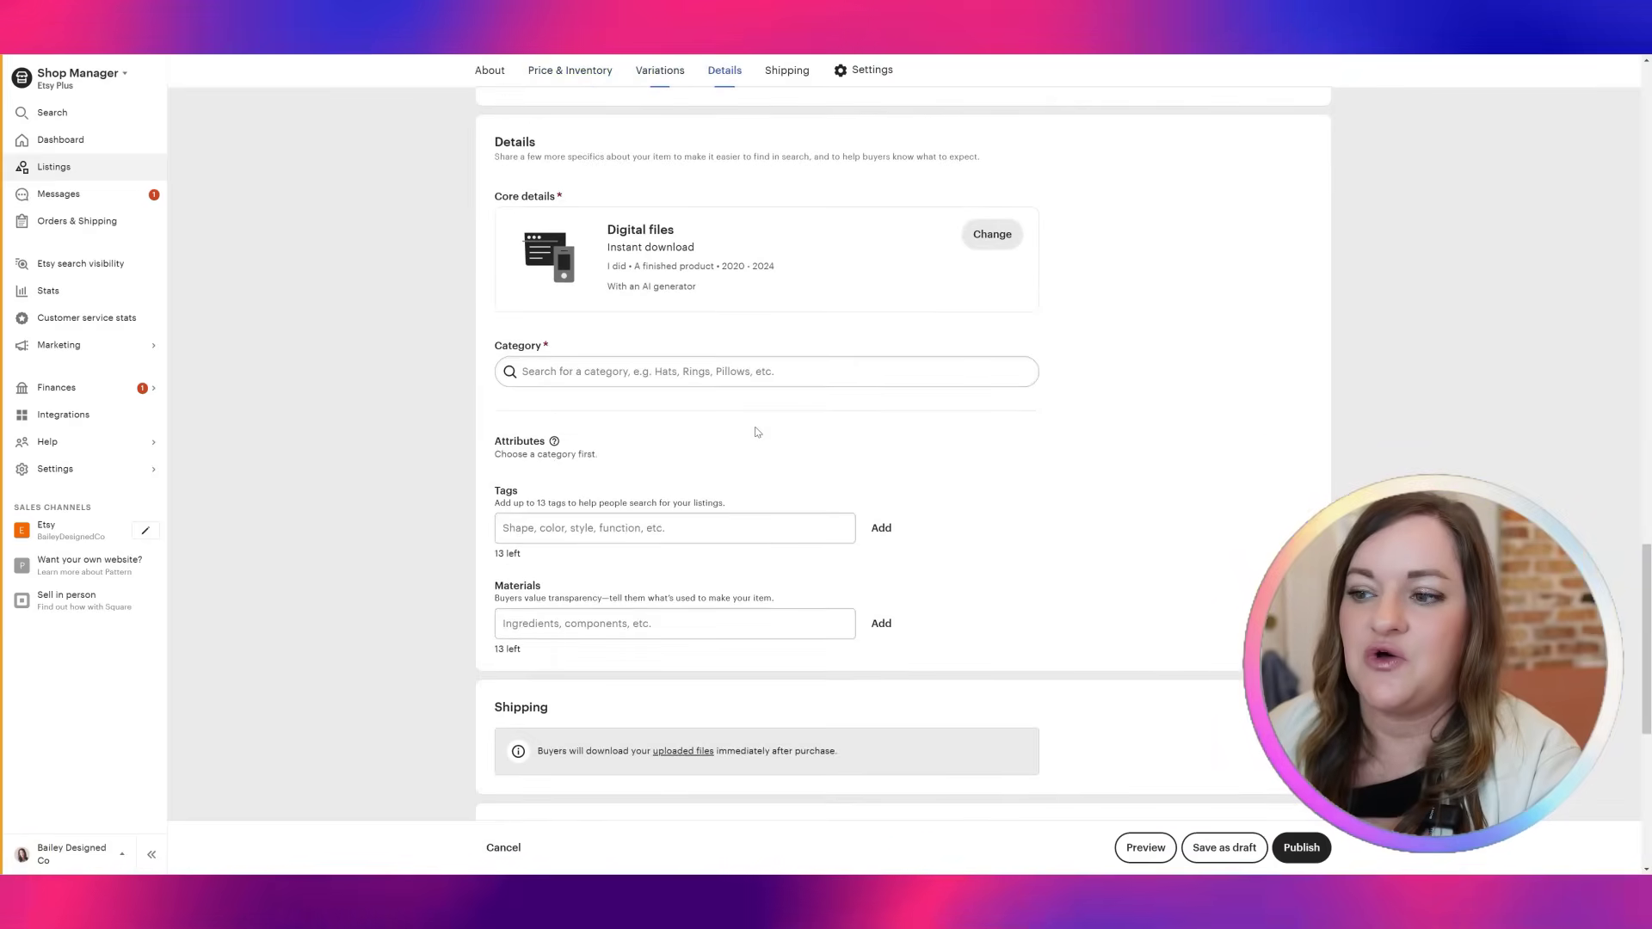
pyautogui.scroll(1, 757, 432)
pyautogui.click(584, 500)
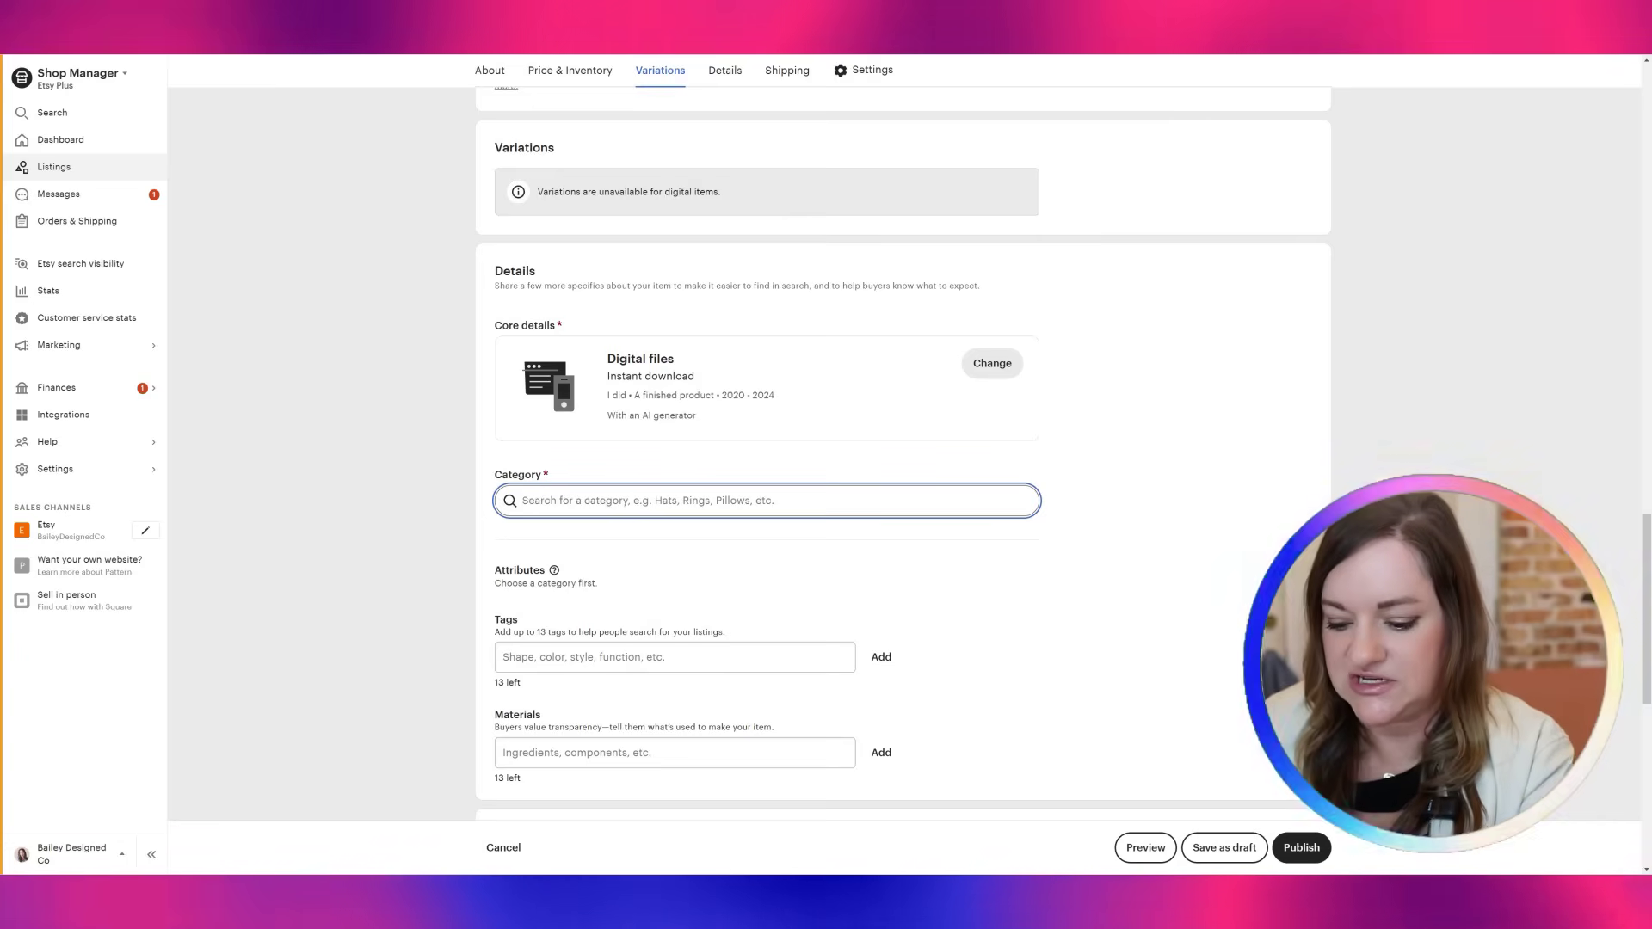
pyautogui.write('dlipar')
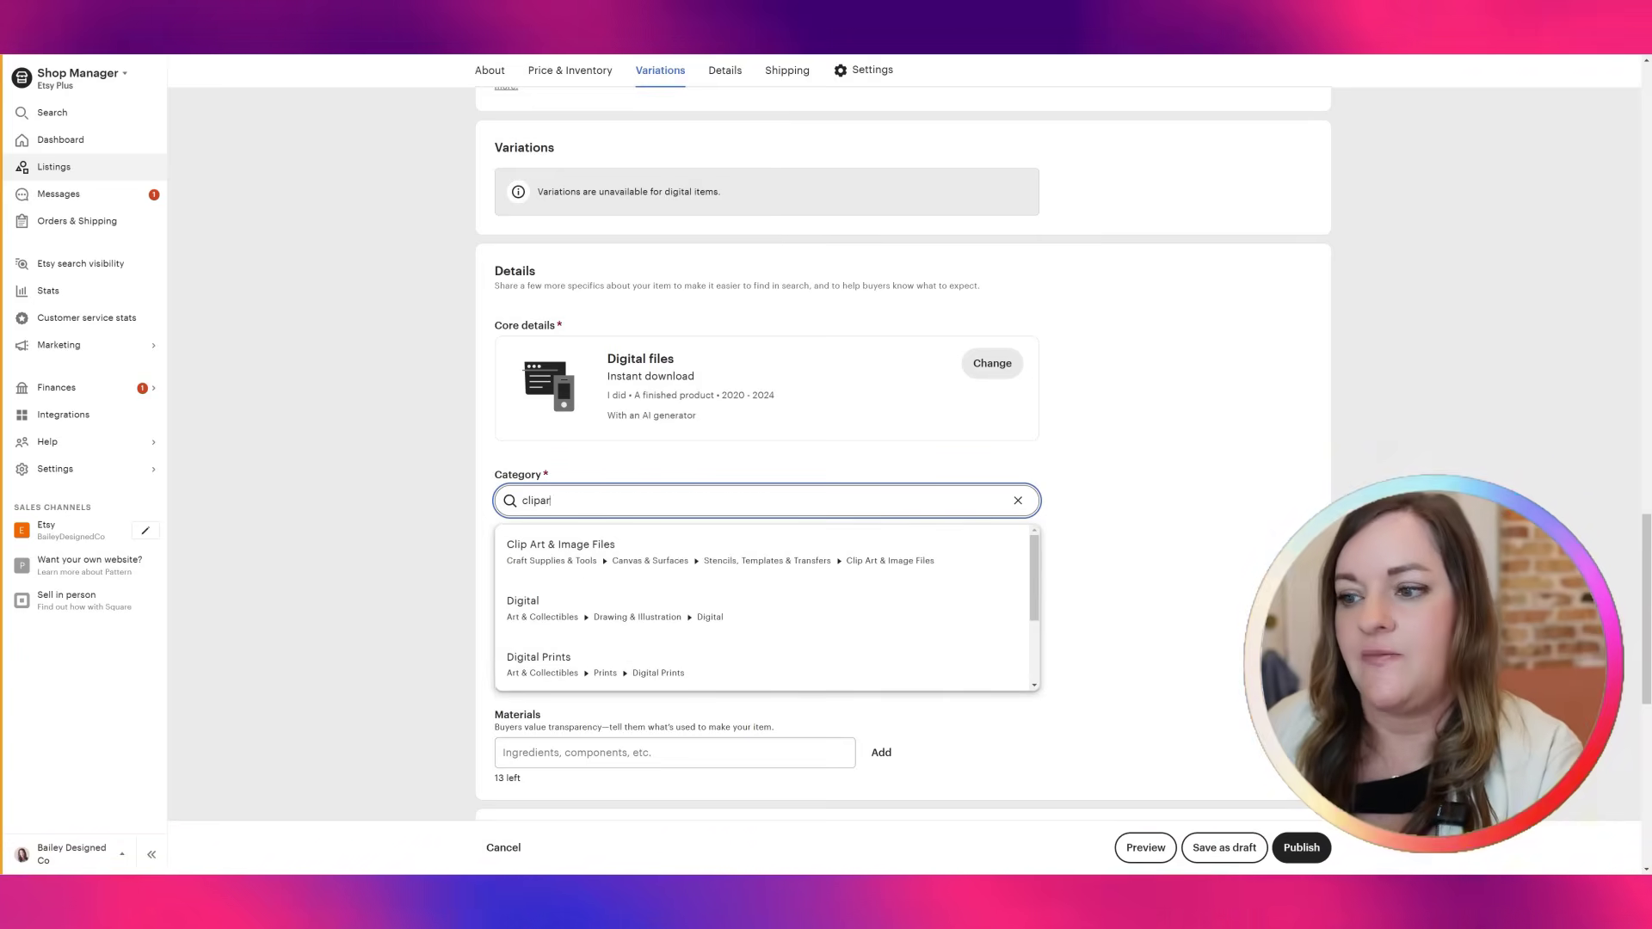
pyautogui.write('t')
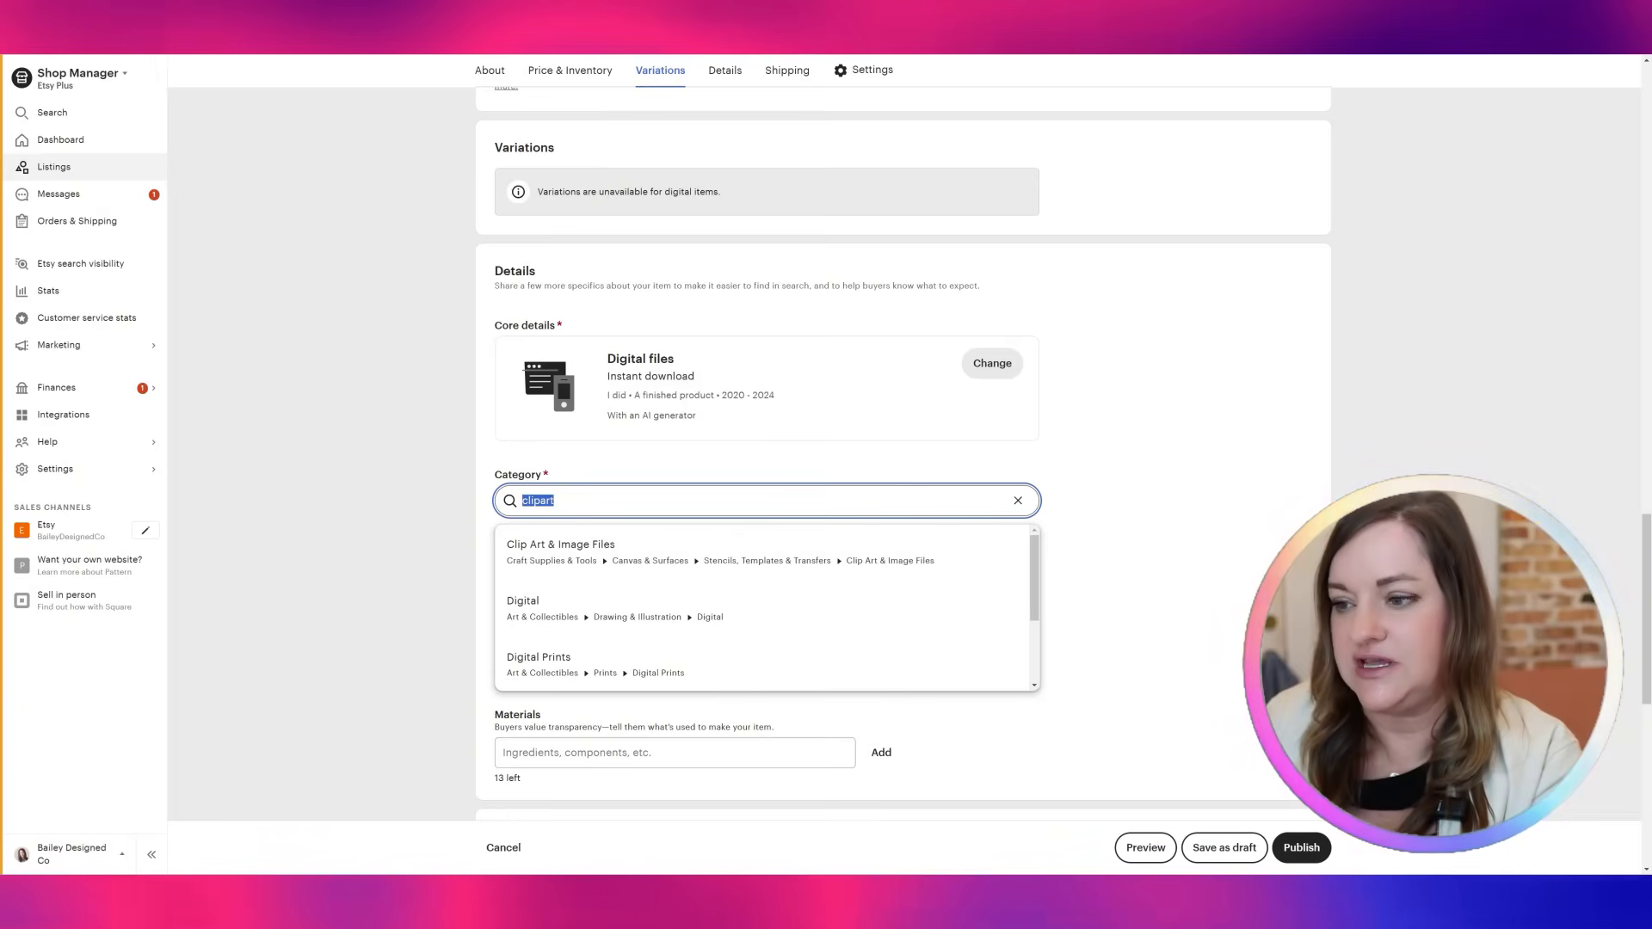
pyautogui.write('git')
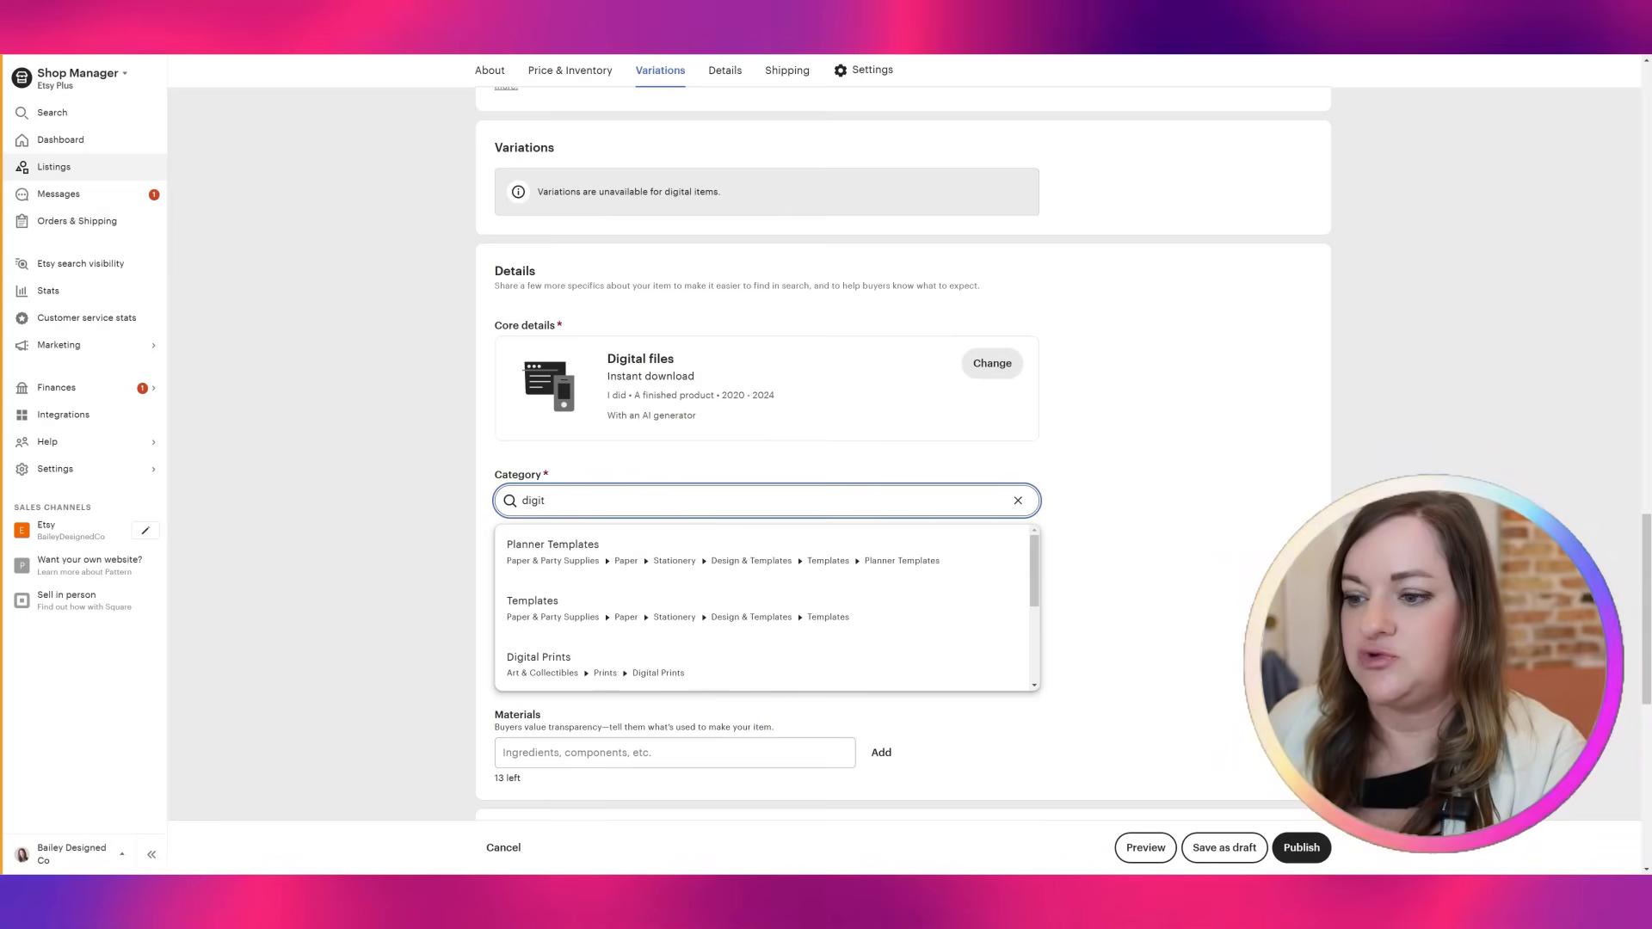
pyautogui.click(567, 669)
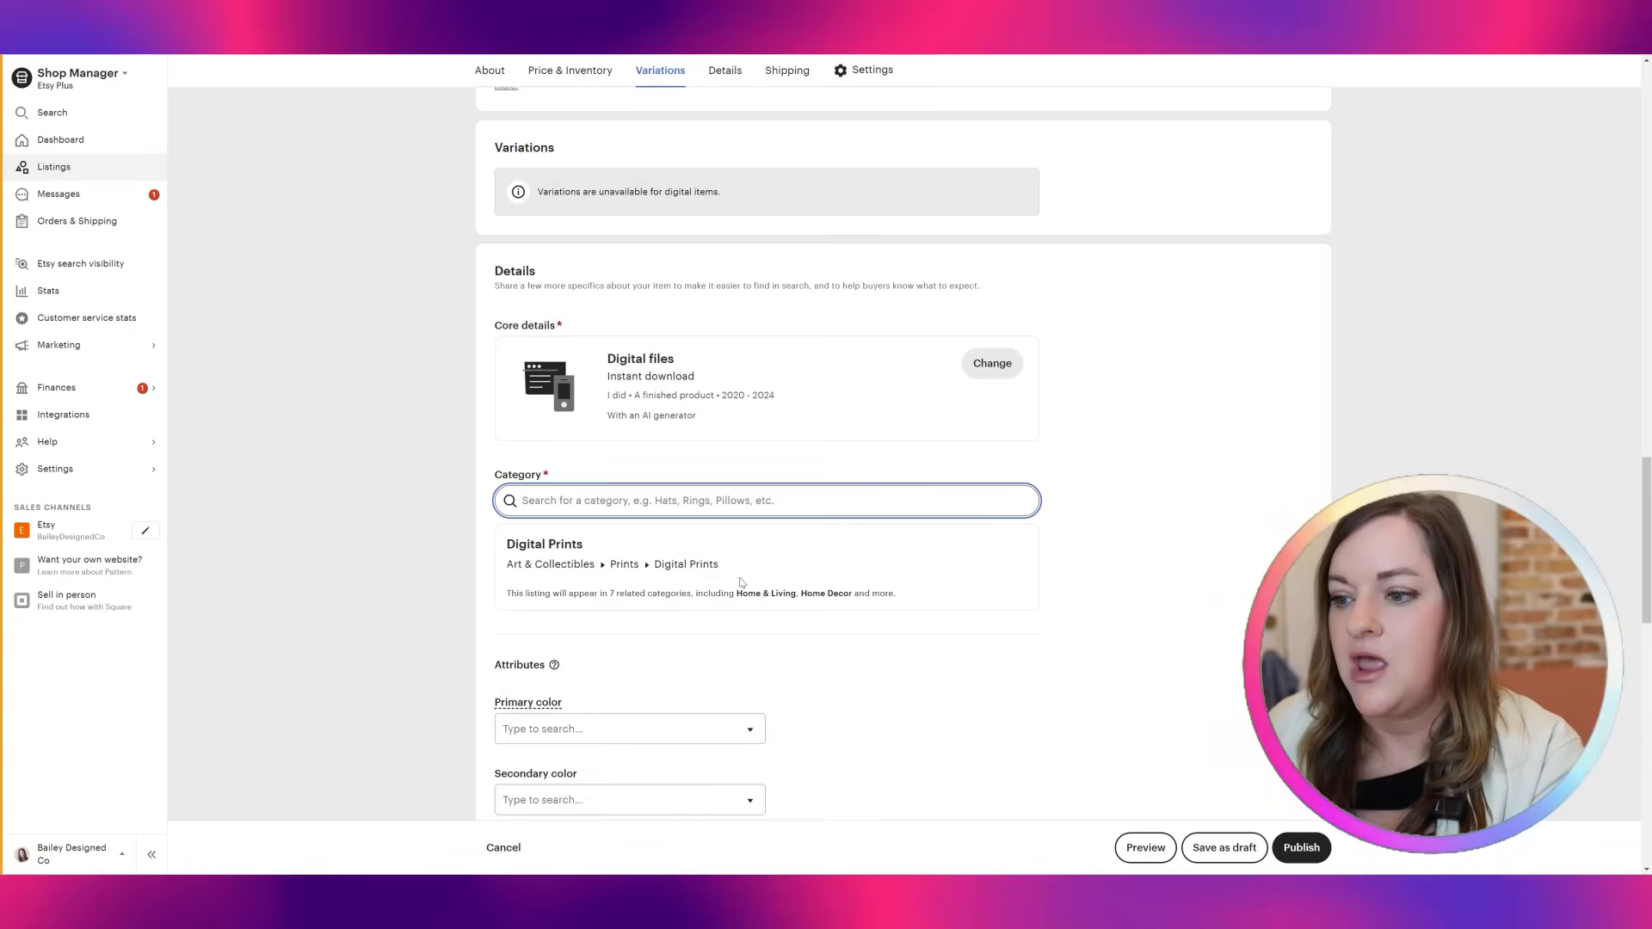
# Set the design's width attribute to 9.3 inches and its height attribute to 8.2 inches
pyautogui.scroll(-3, 674, 360)
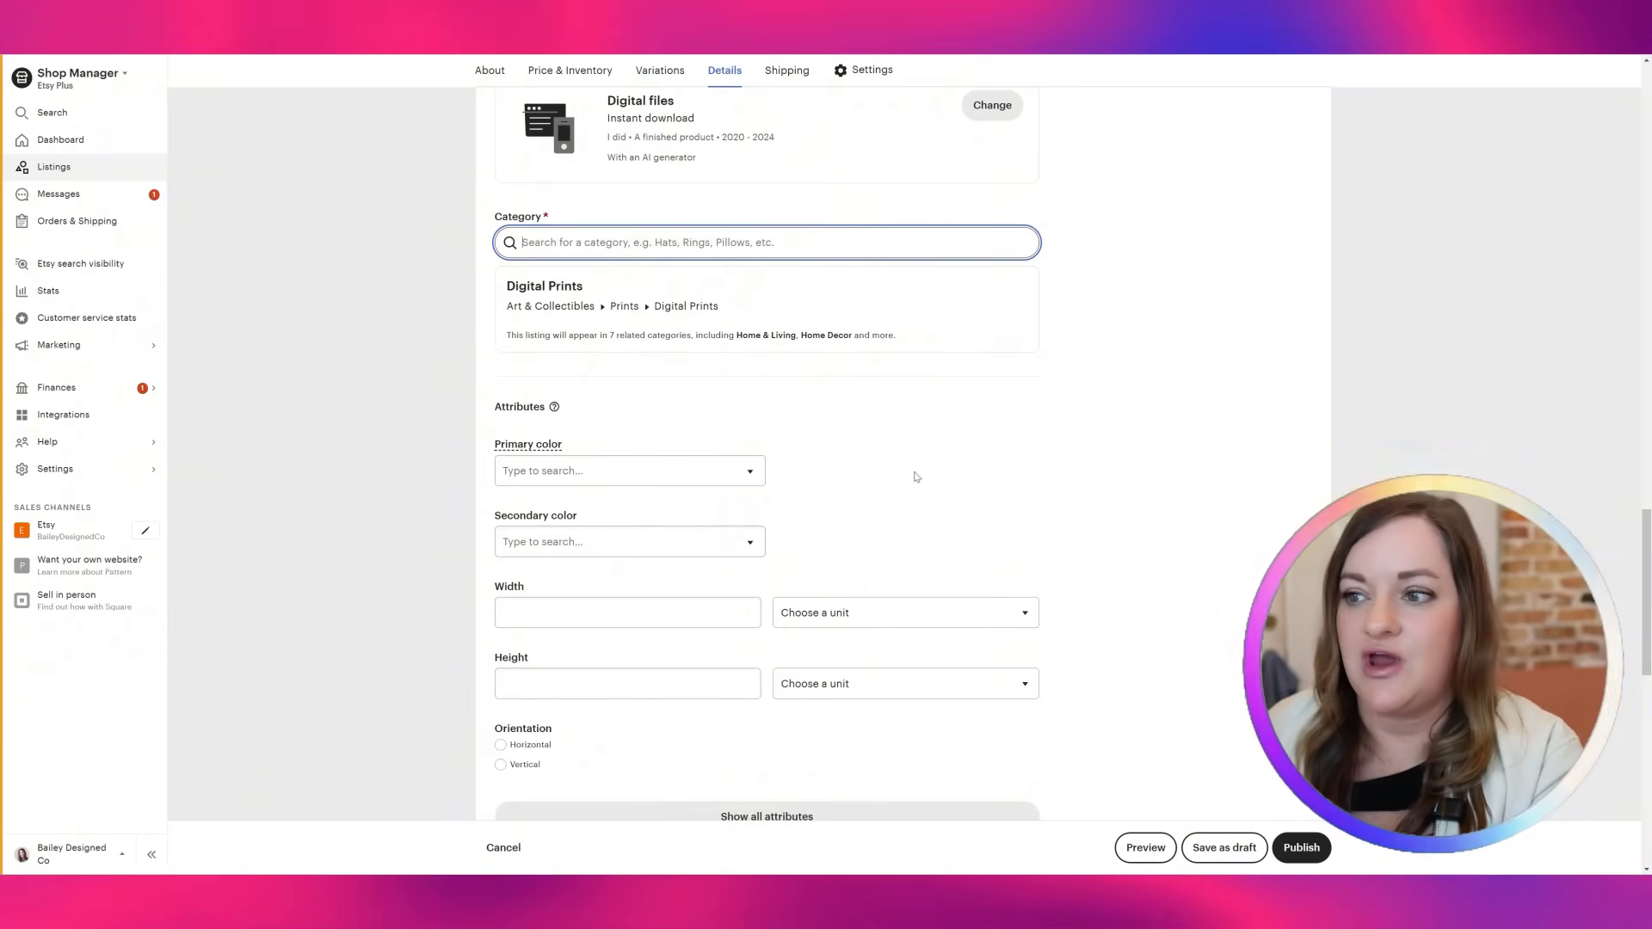
pyautogui.scroll(-2, 912, 516)
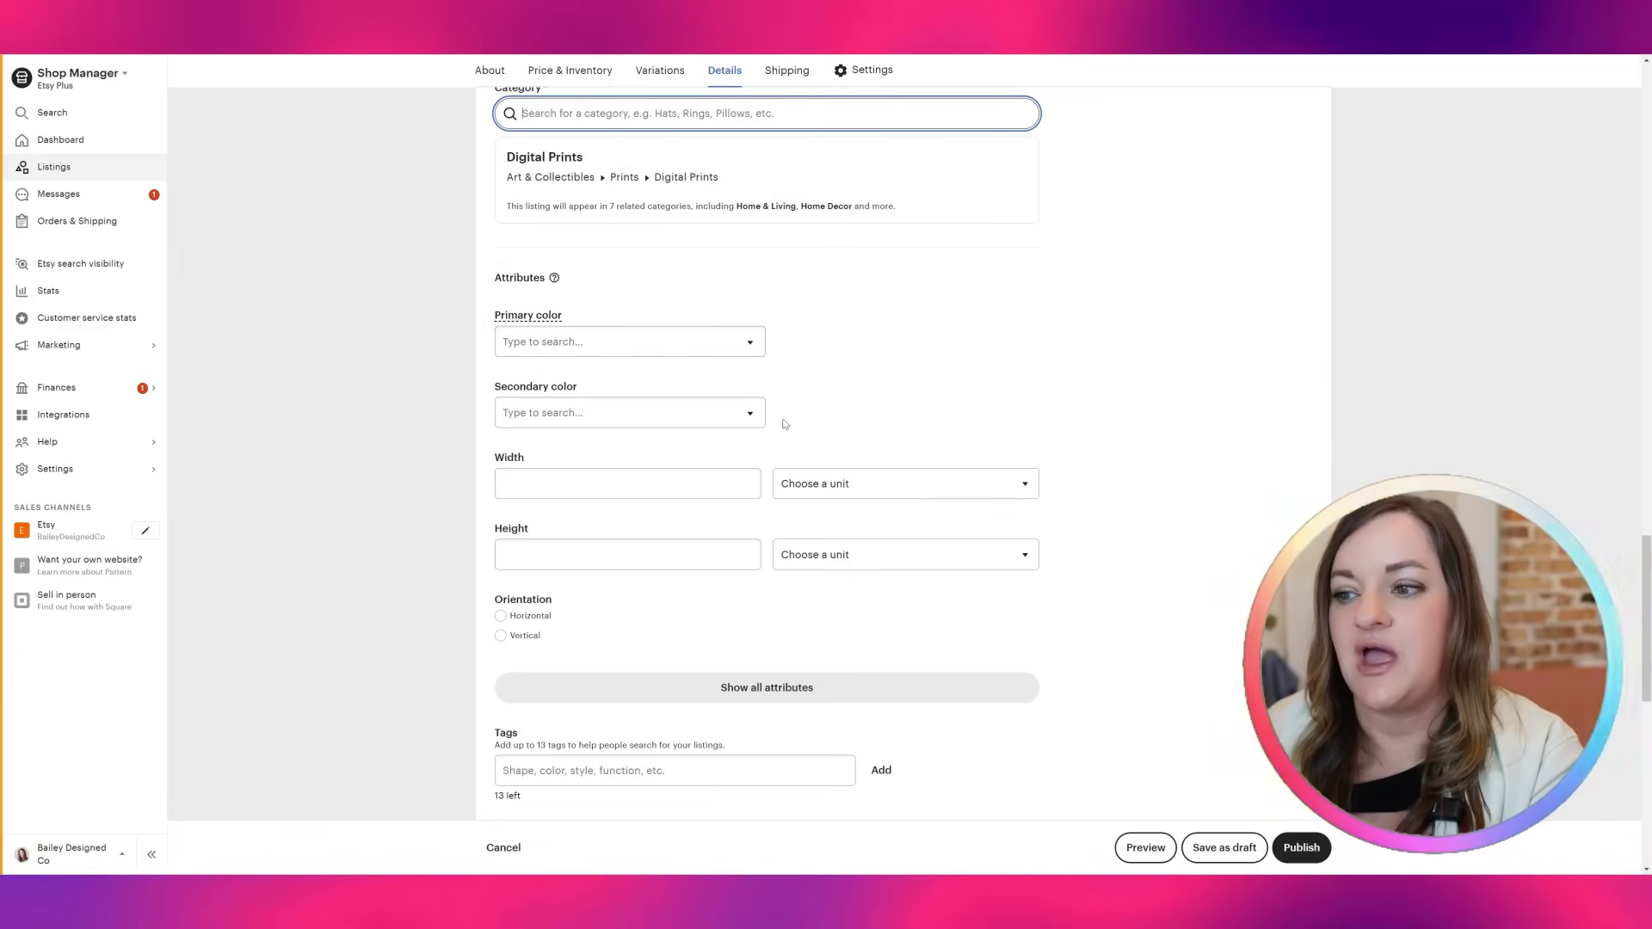
pyautogui.scroll(-1, 897, 451)
pyautogui.scroll(1, 899, 445)
pyautogui.click(570, 424)
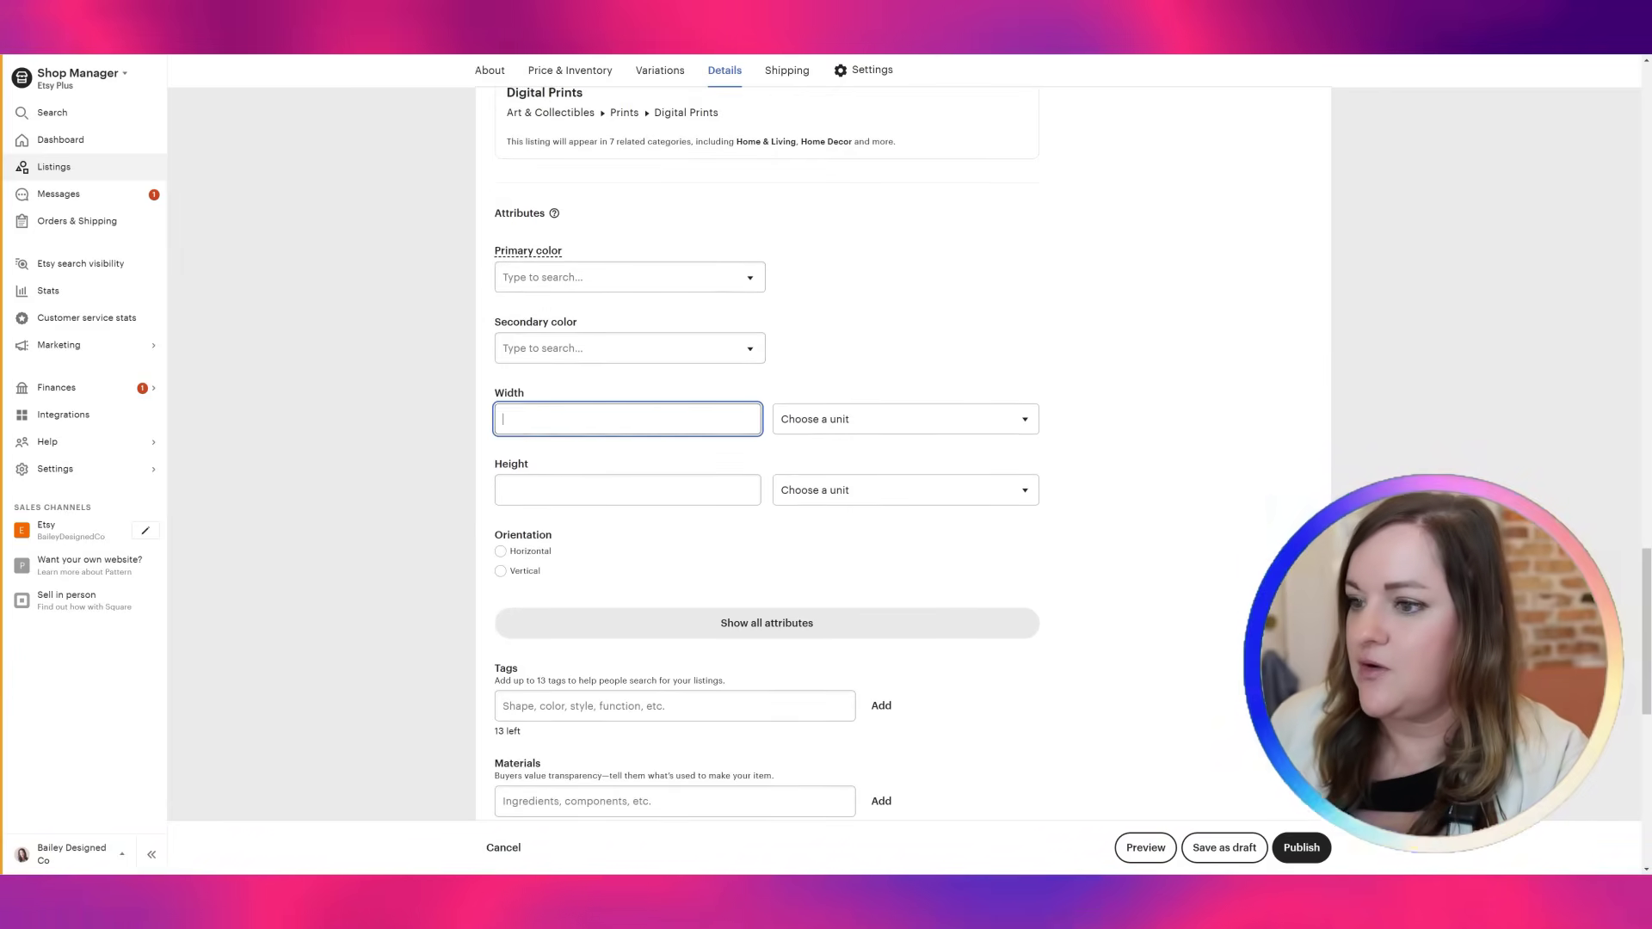
pyautogui.write('9.3')
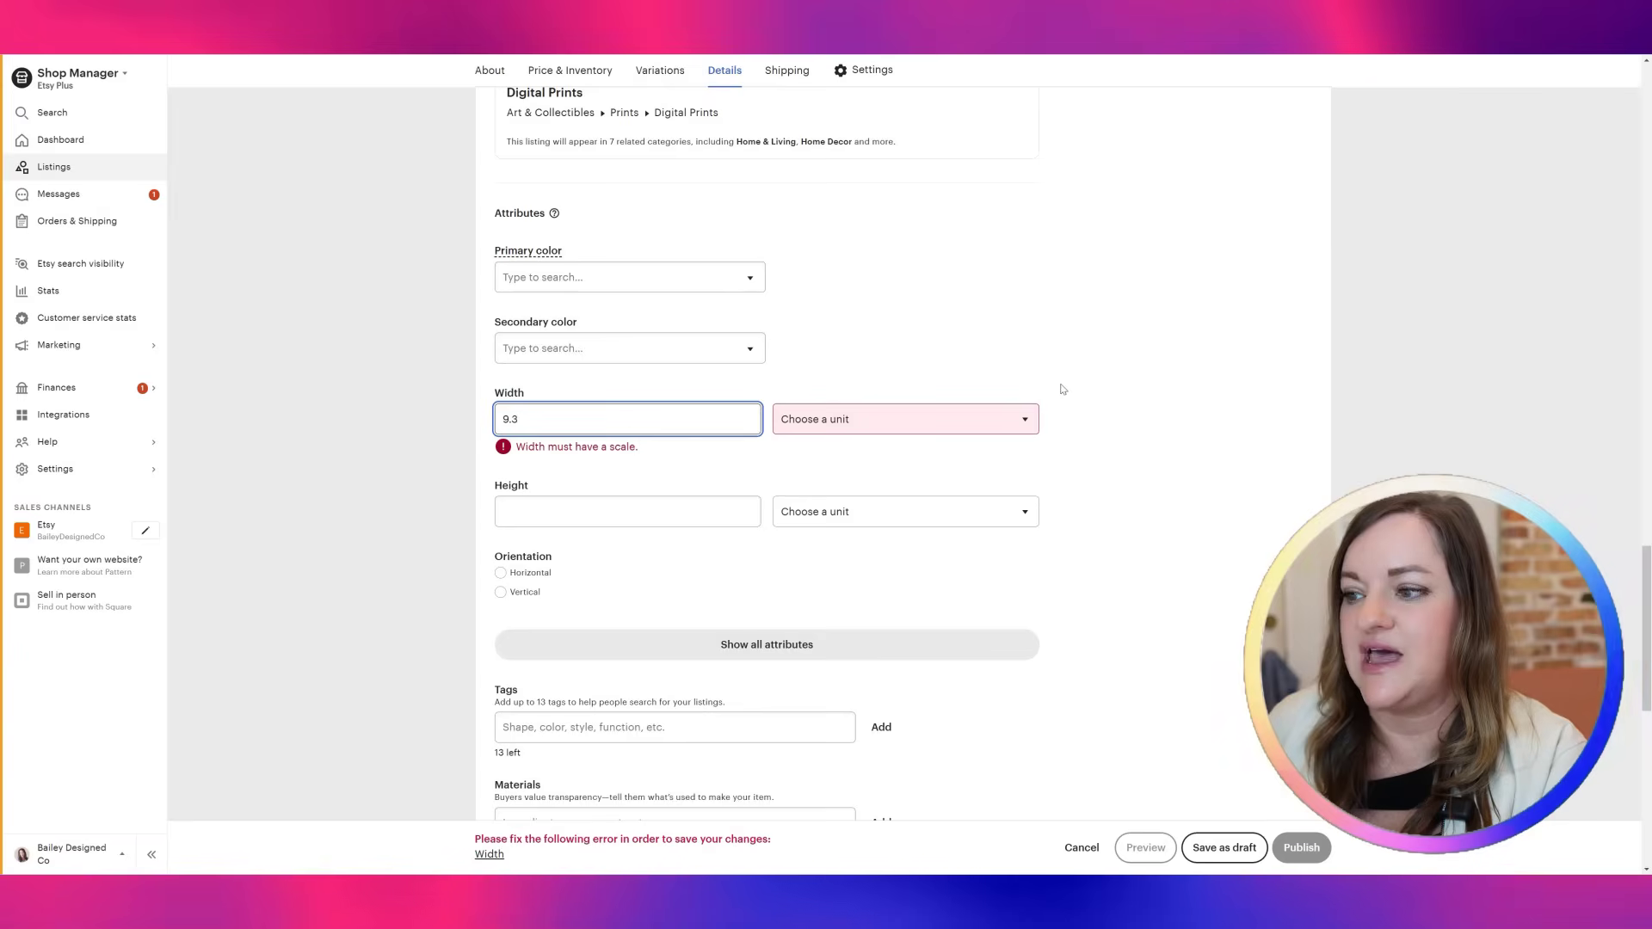
pyautogui.click(846, 427)
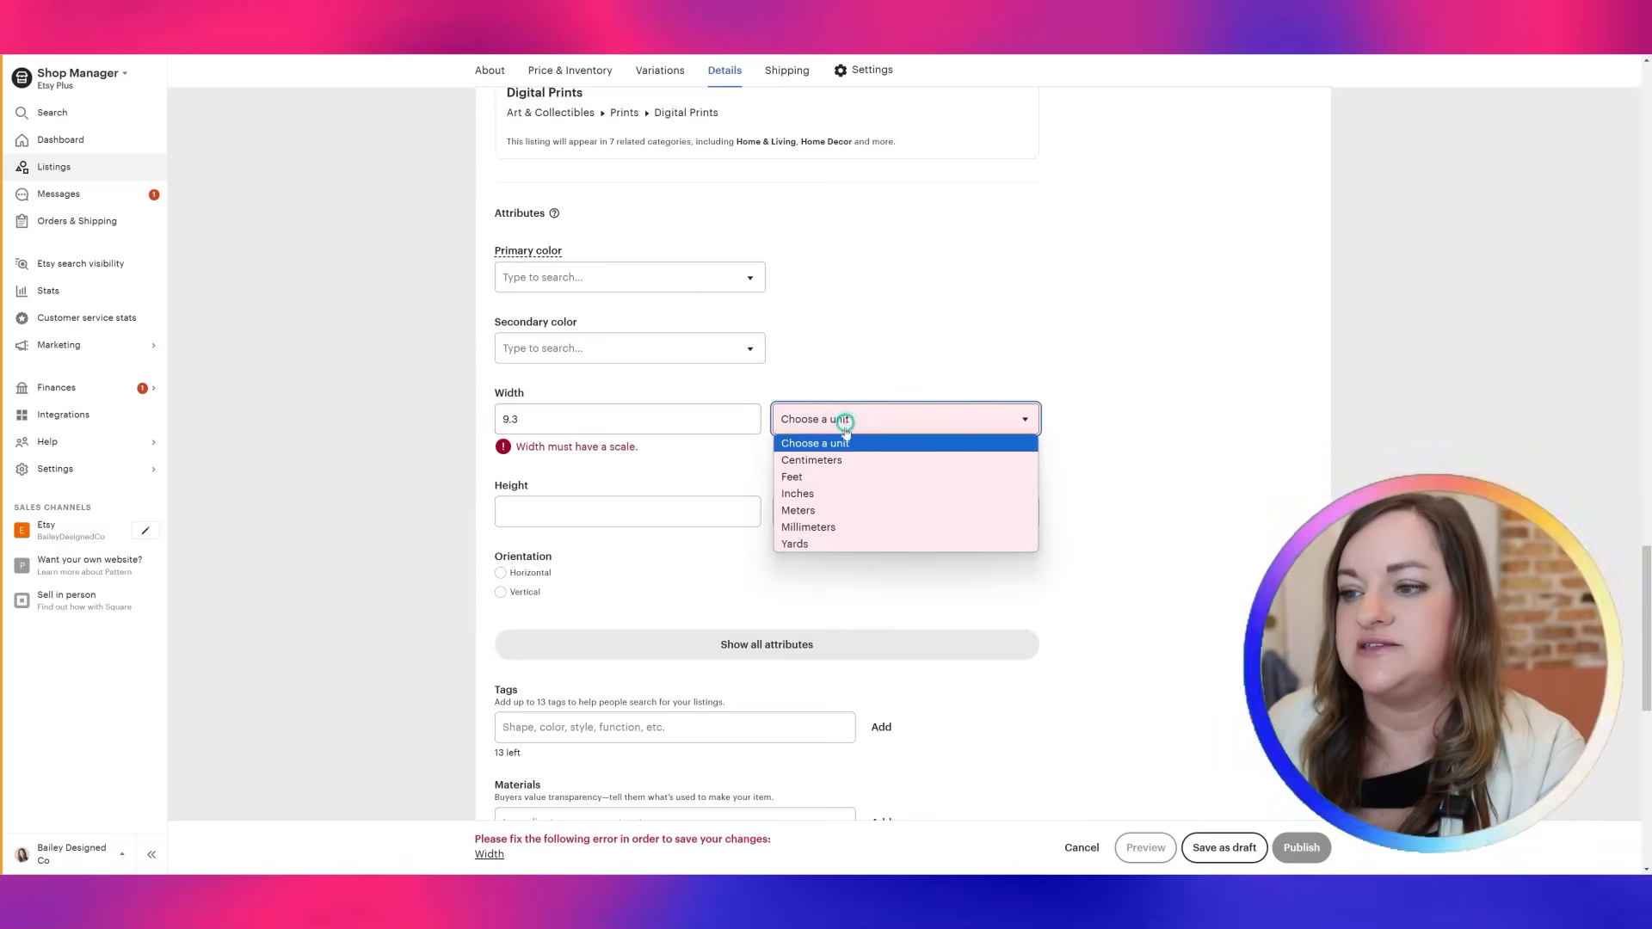
pyautogui.click(823, 495)
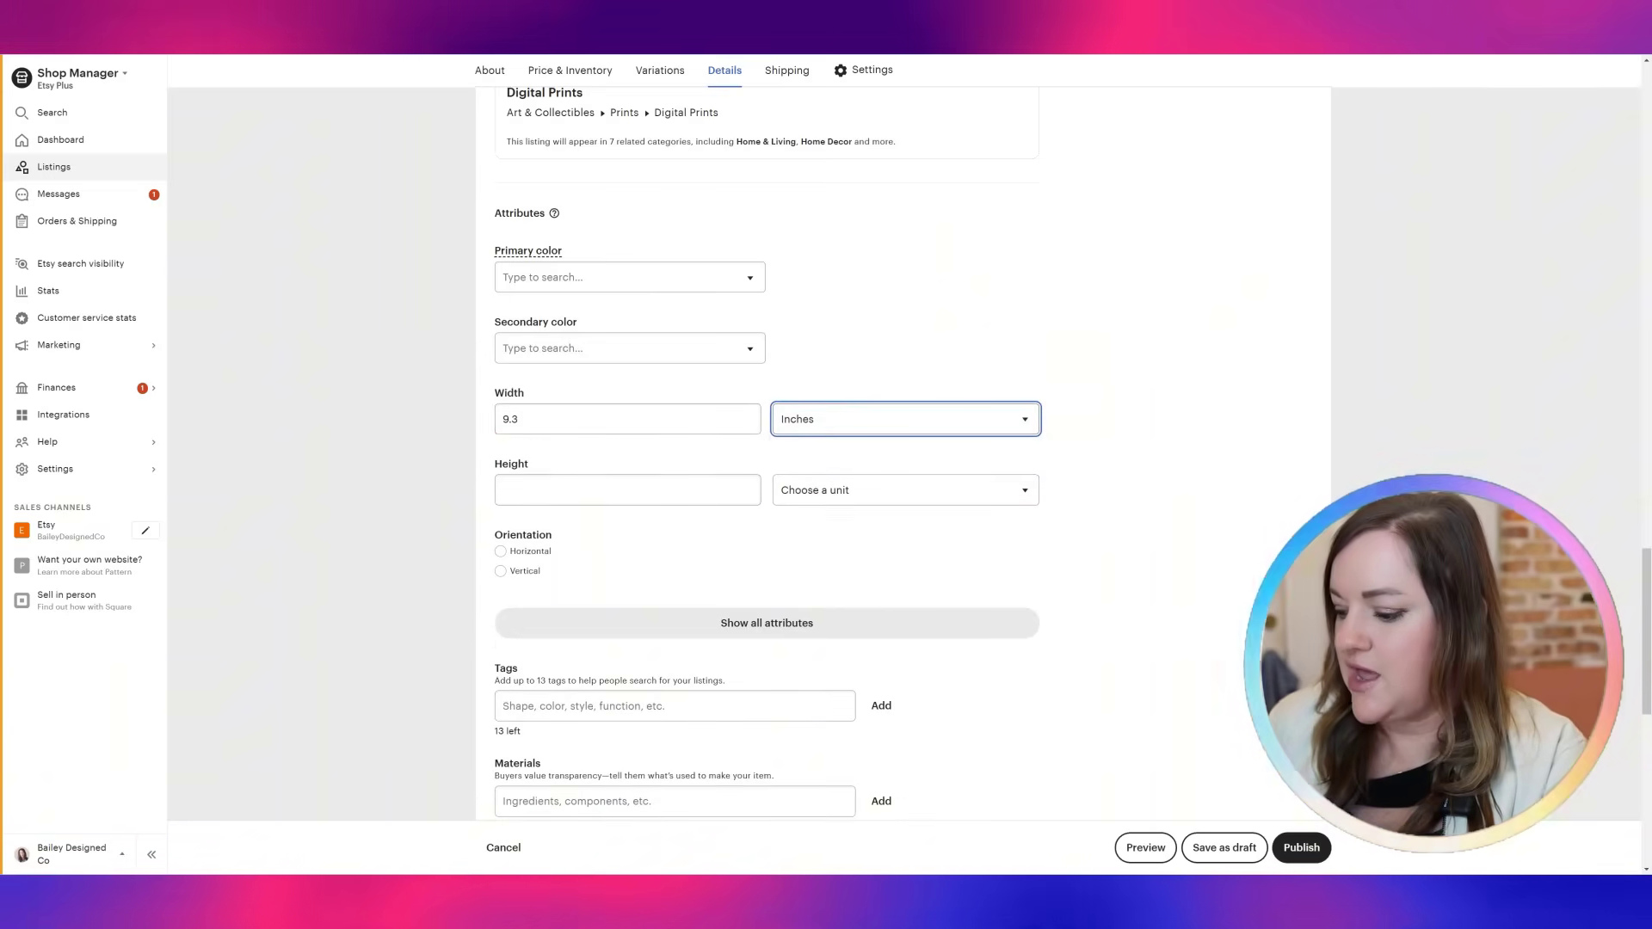
pyautogui.click(572, 495)
pyautogui.write('8.2')
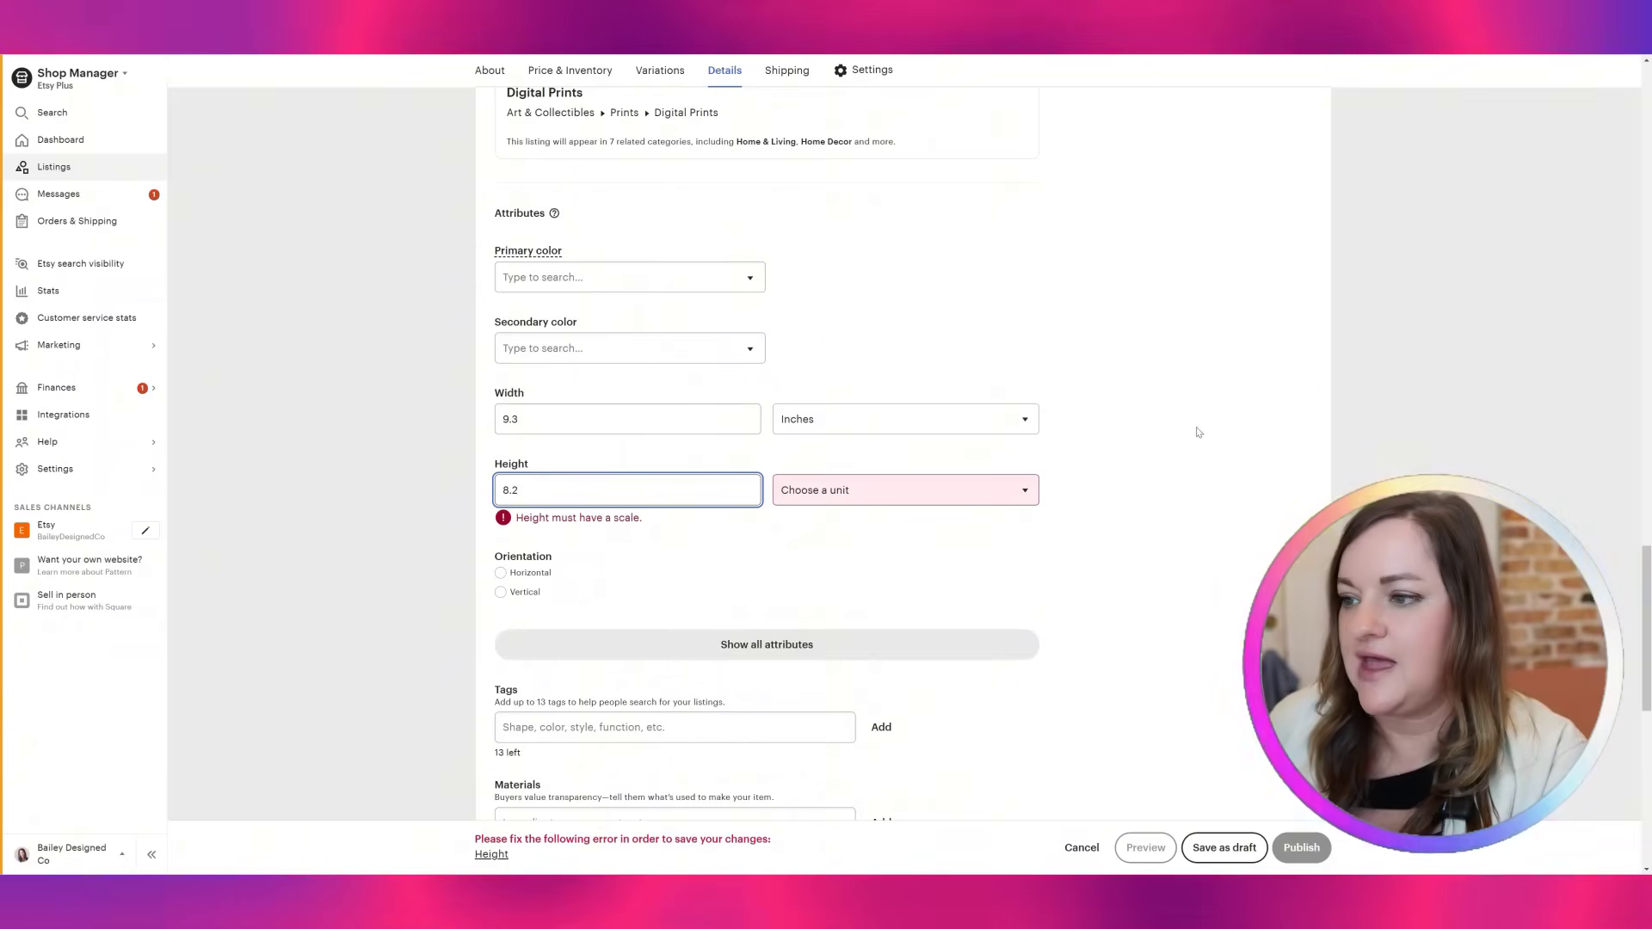
pyautogui.click(931, 497)
pyautogui.click(887, 564)
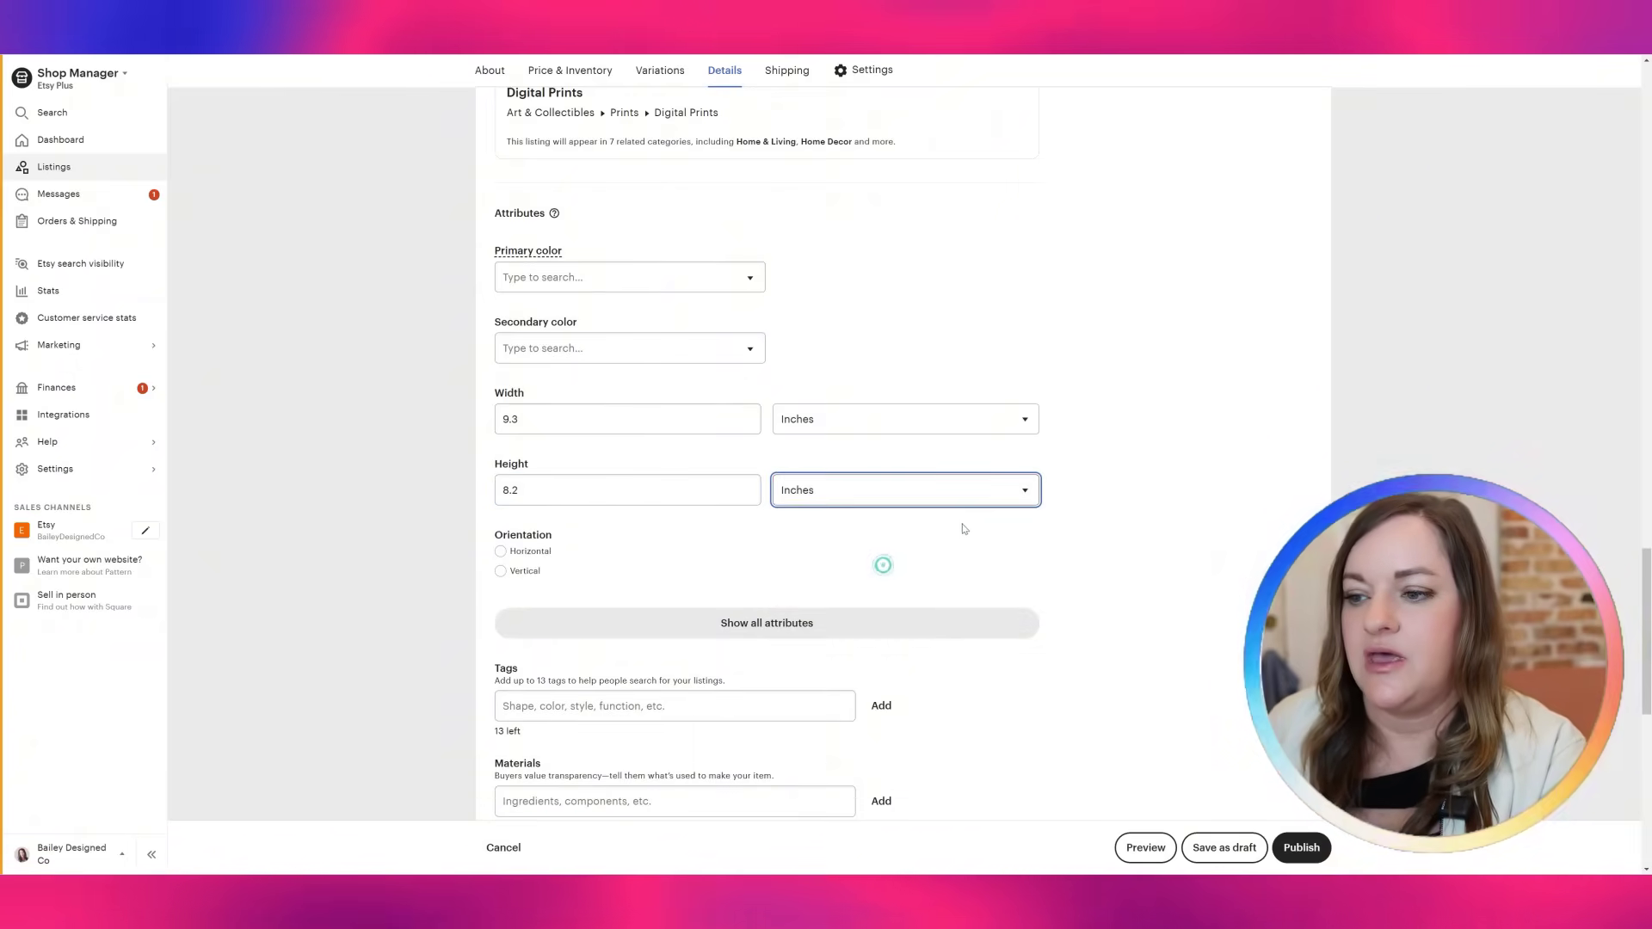
# Enter search tags for the listing, beginning with "unicorn tumbler wrap, sublimation tumbler, tumbler"
pyautogui.scroll(-3, 942, 534)
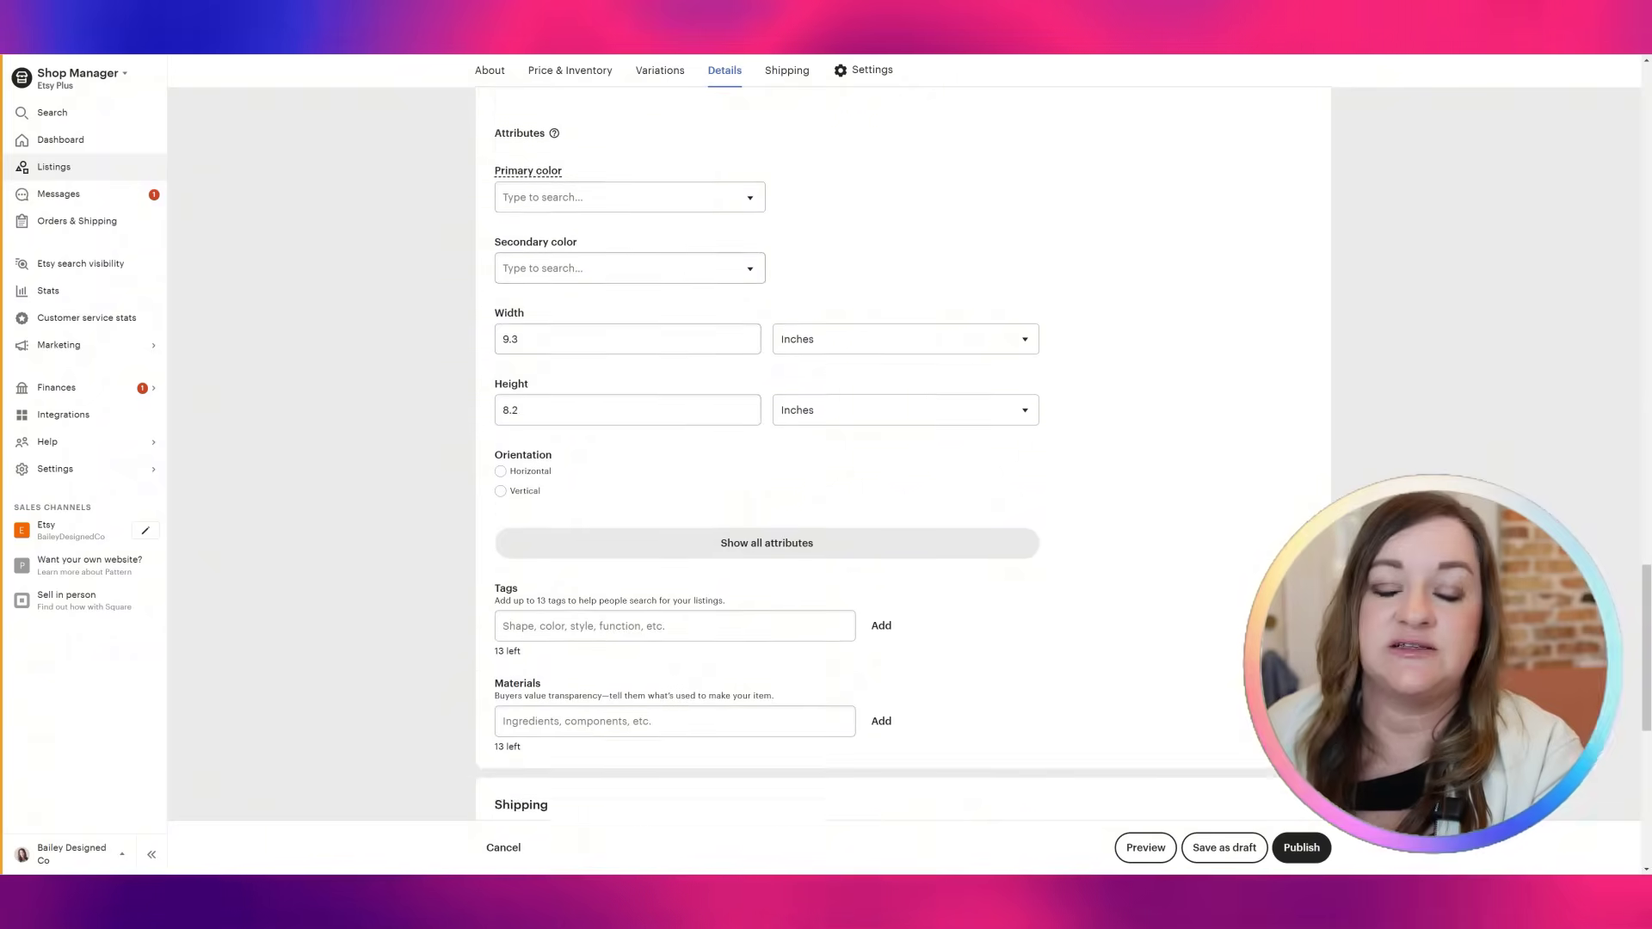
pyautogui.scroll(-1, 708, 350)
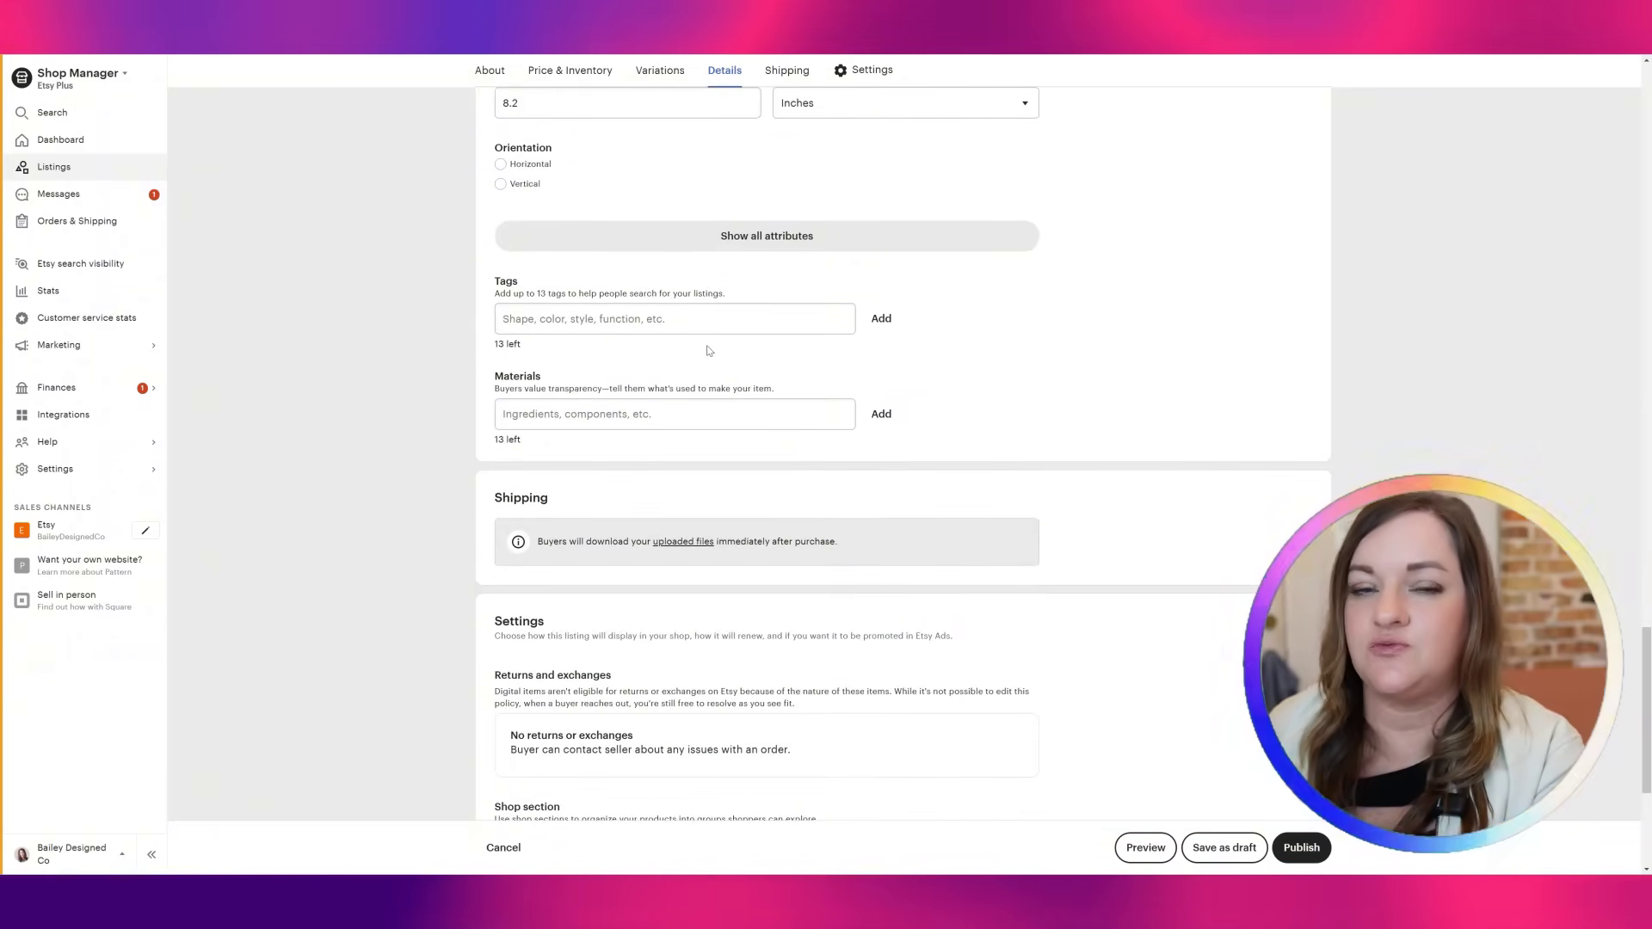
pyautogui.click(653, 318)
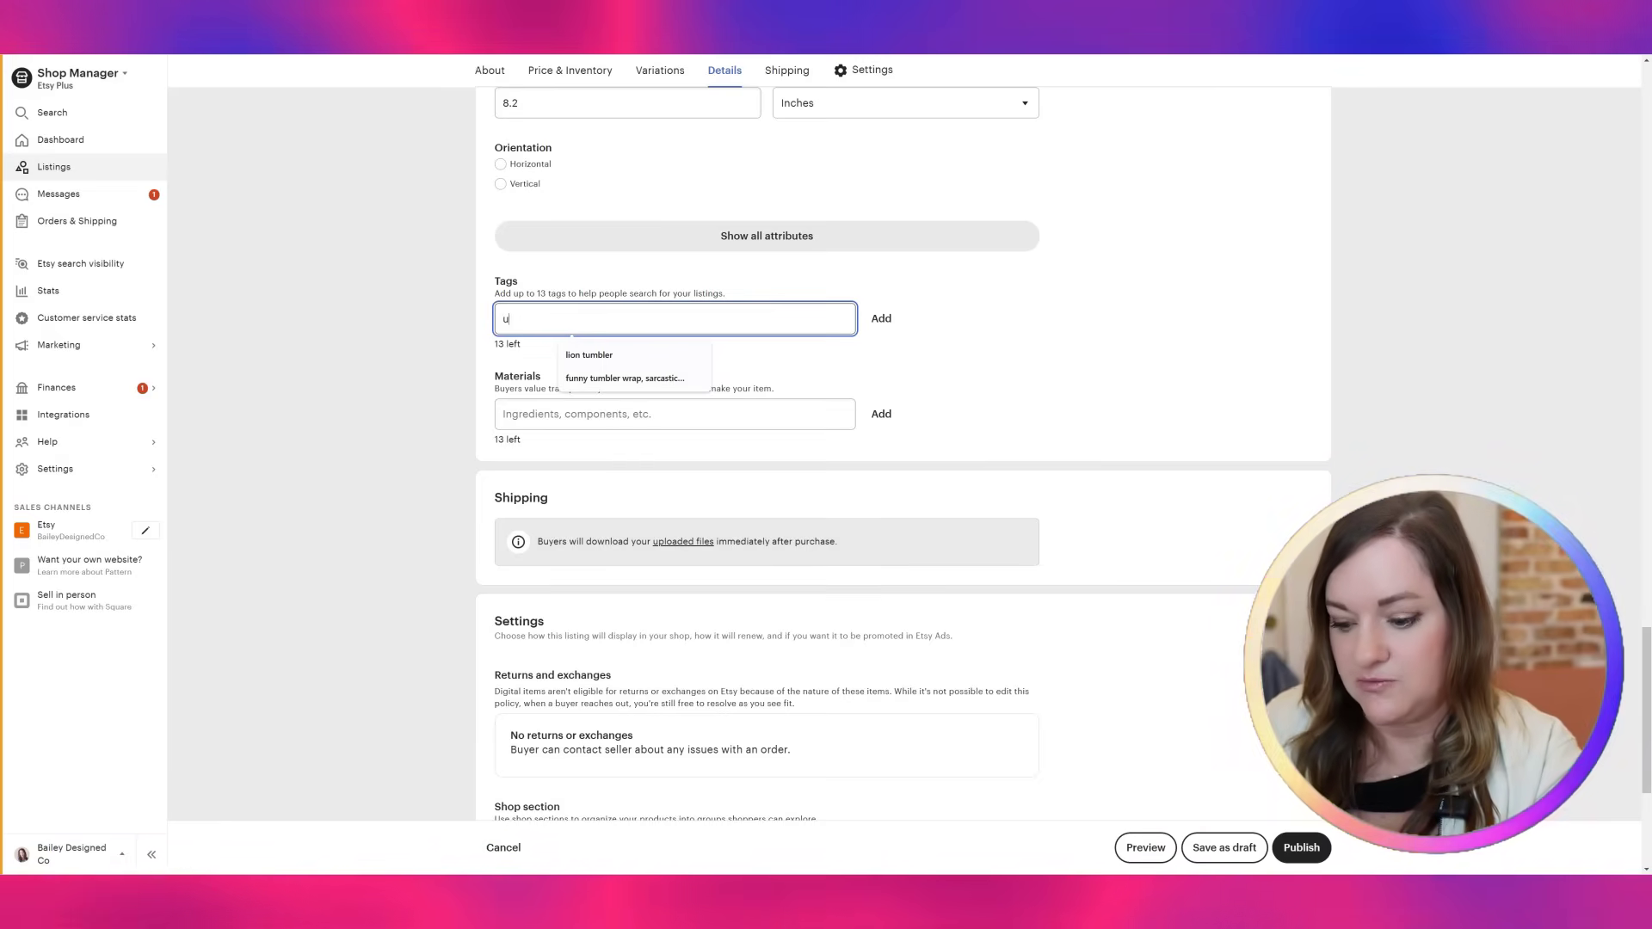
pyautogui.write('t')
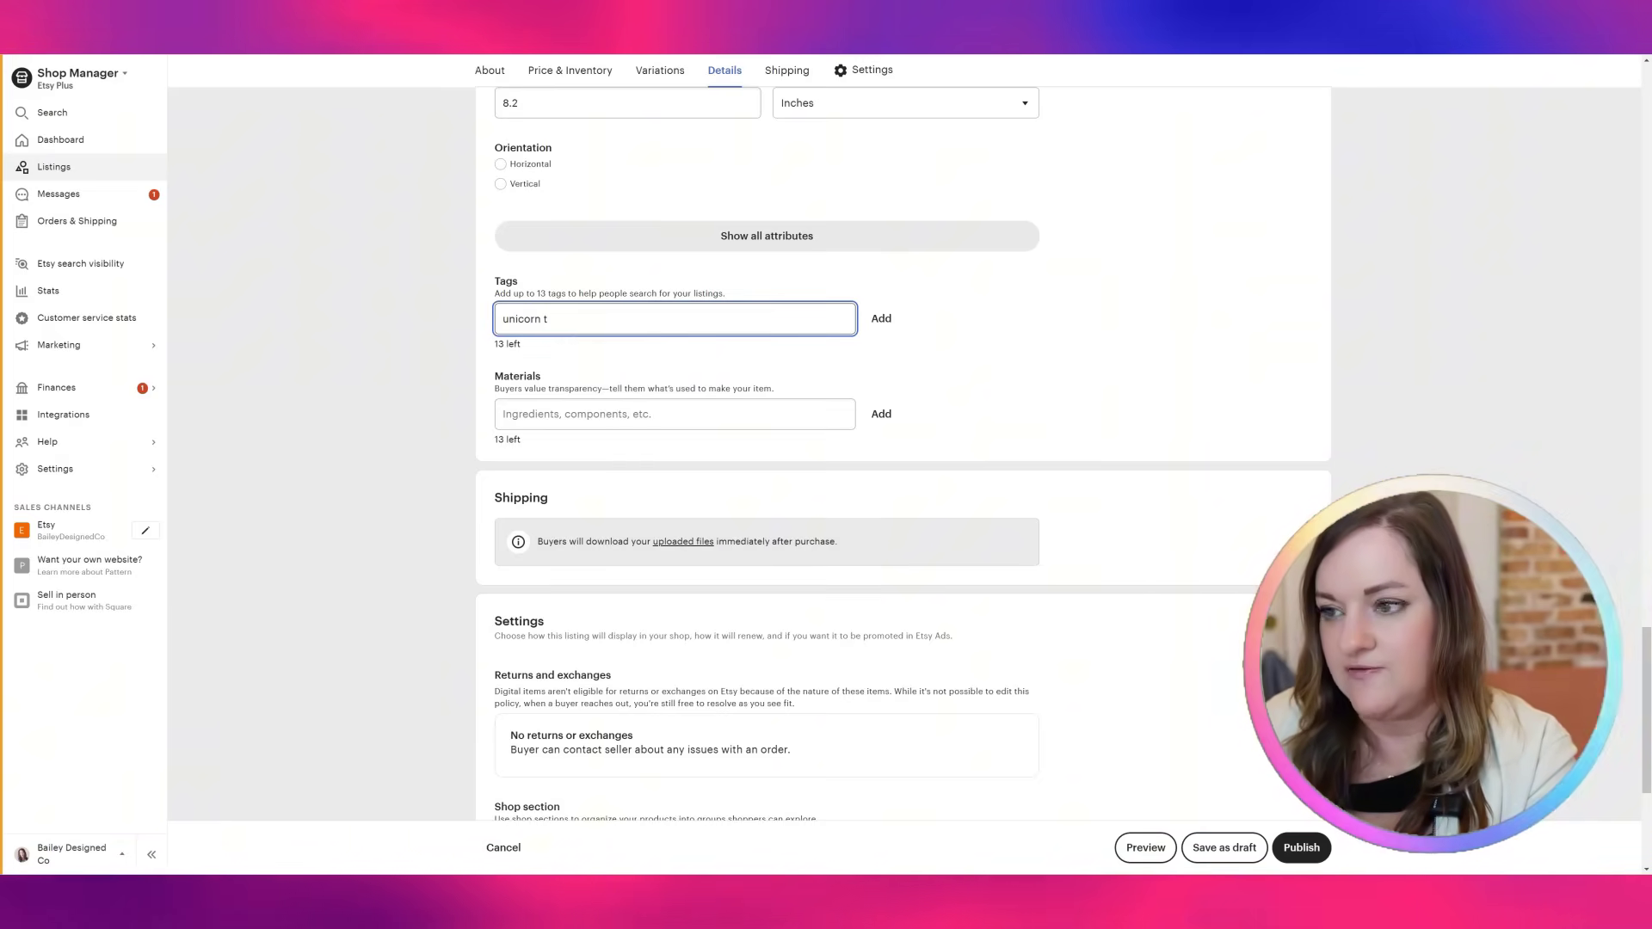
pyautogui.write('umbler wrap,')
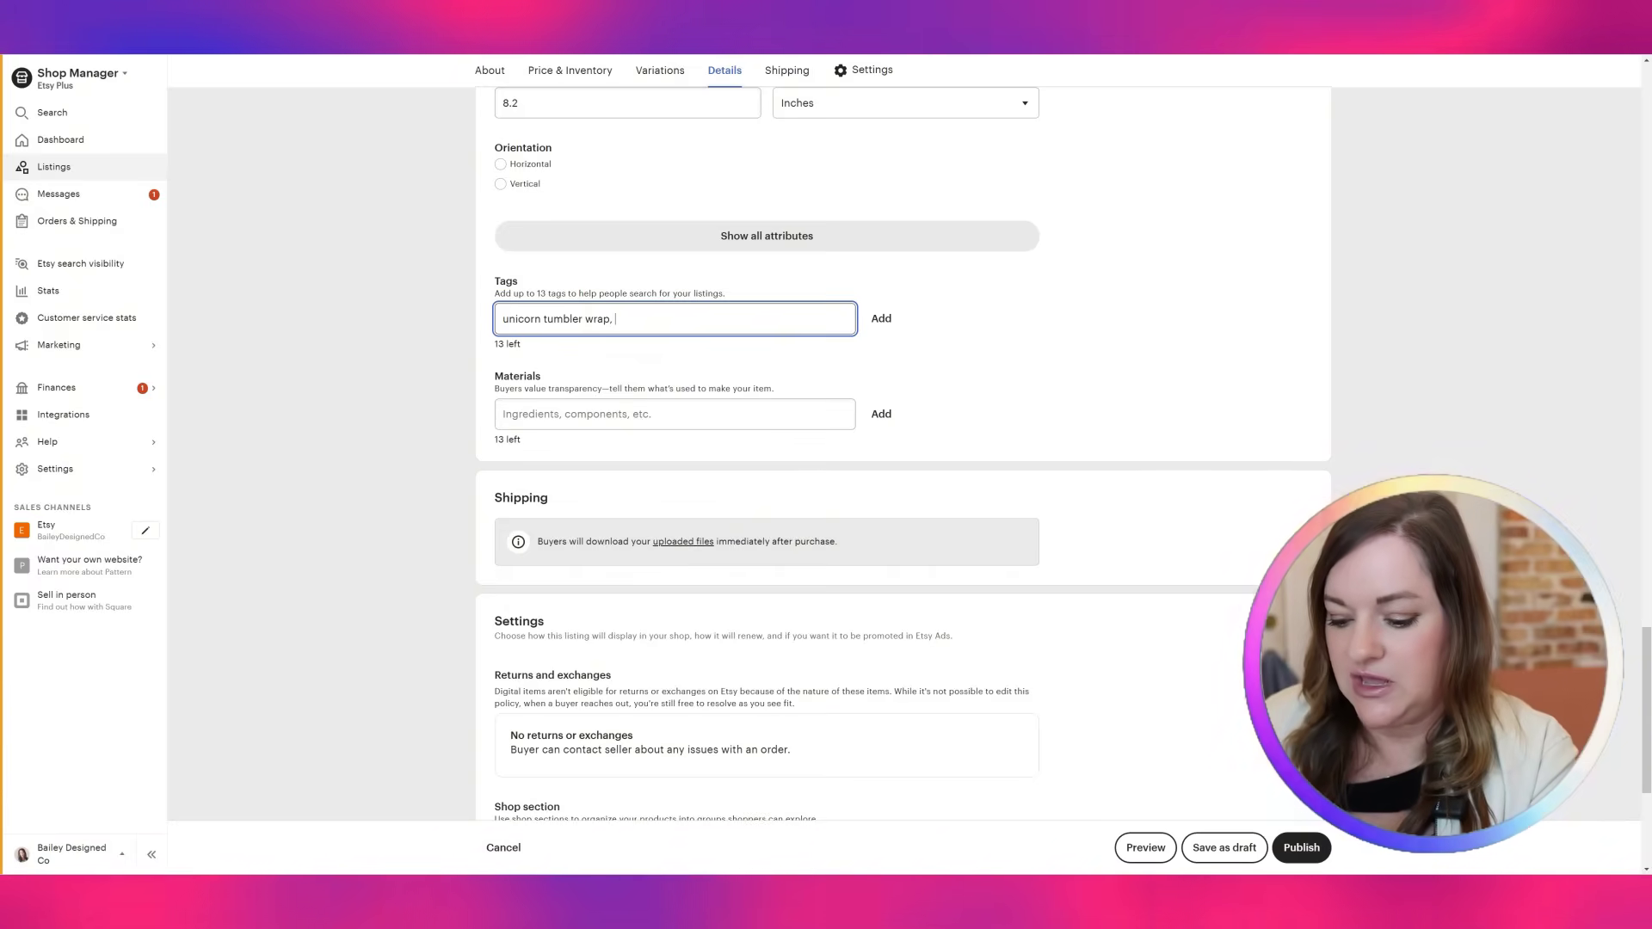
pyautogui.write('subl')
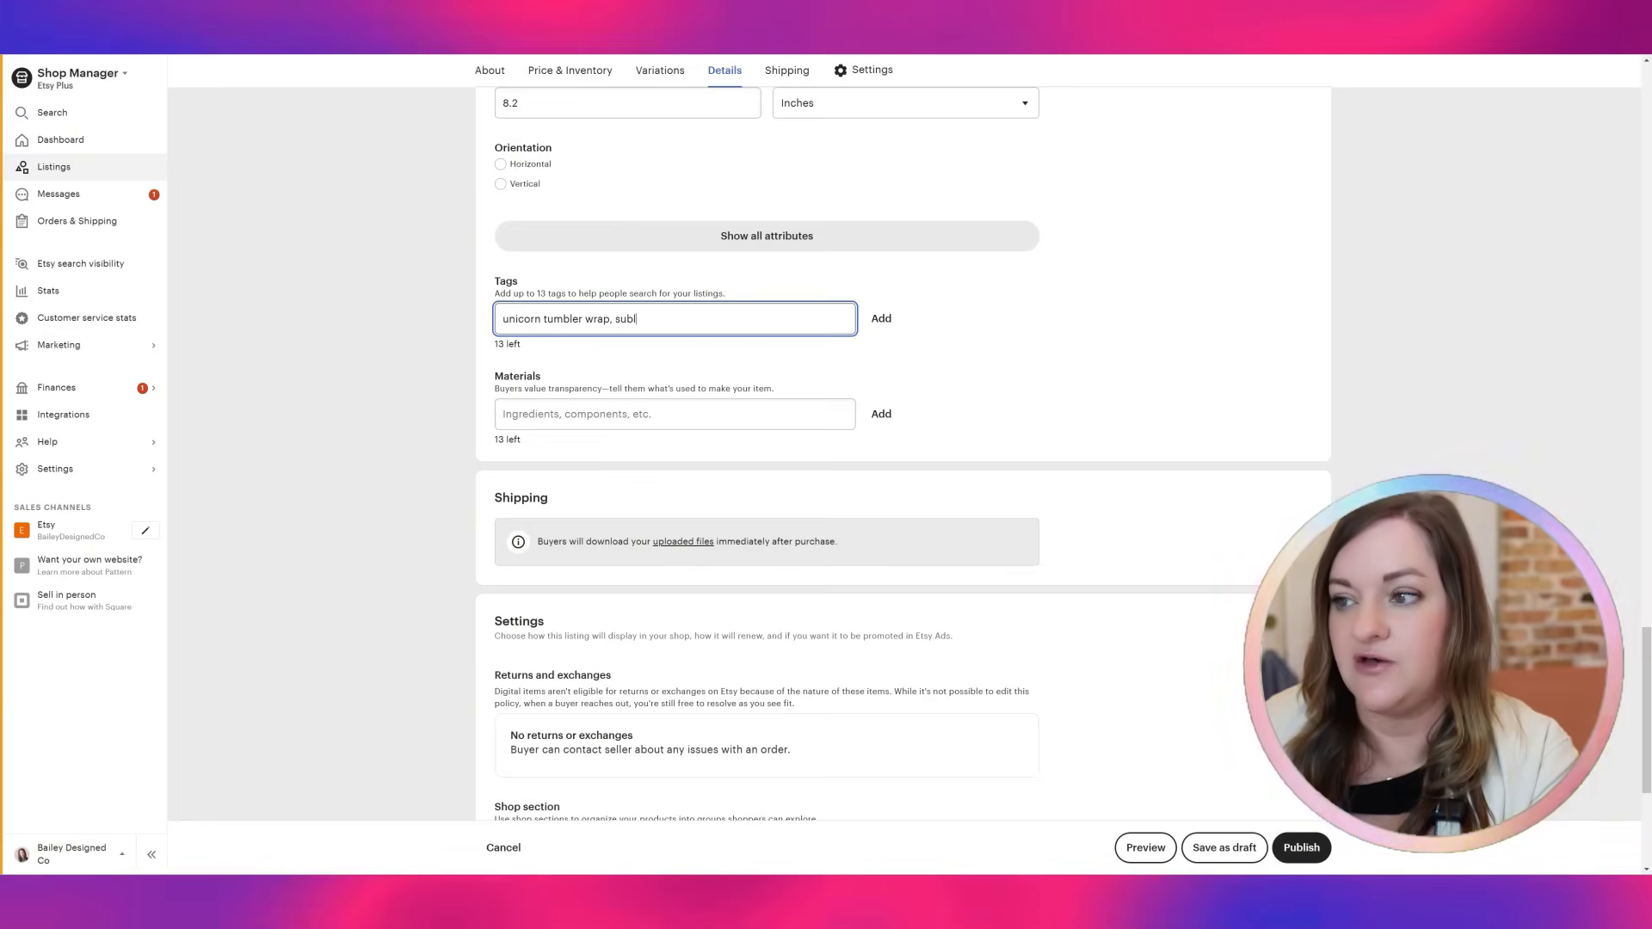
pyautogui.write('imation')
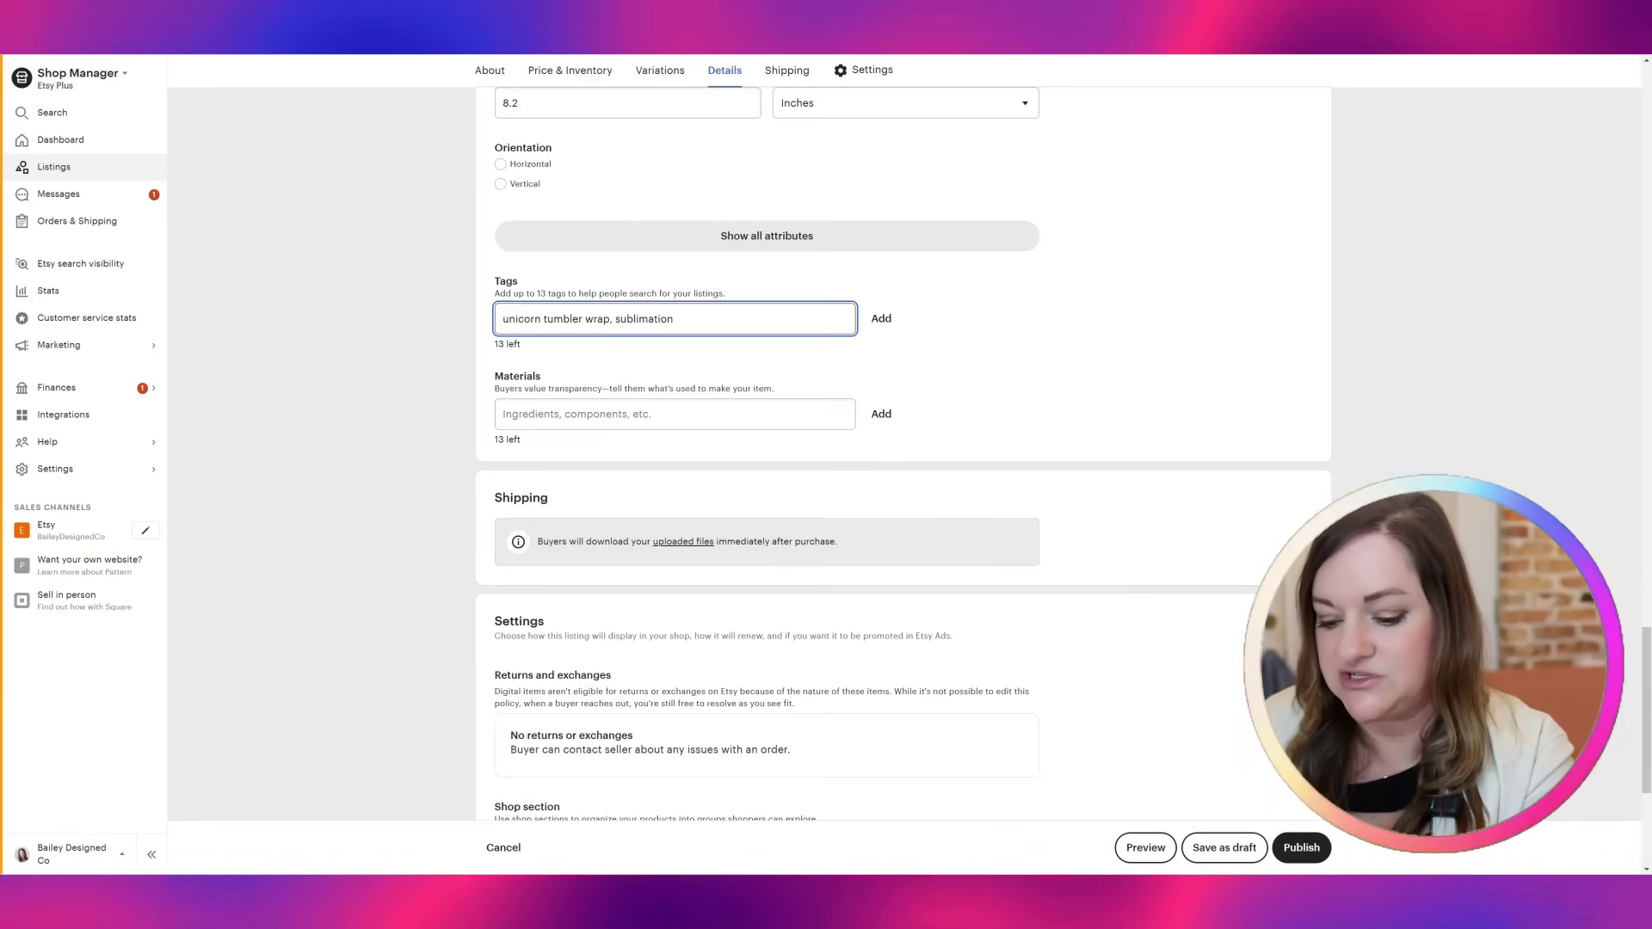
pyautogui.write(' tumbler, ')
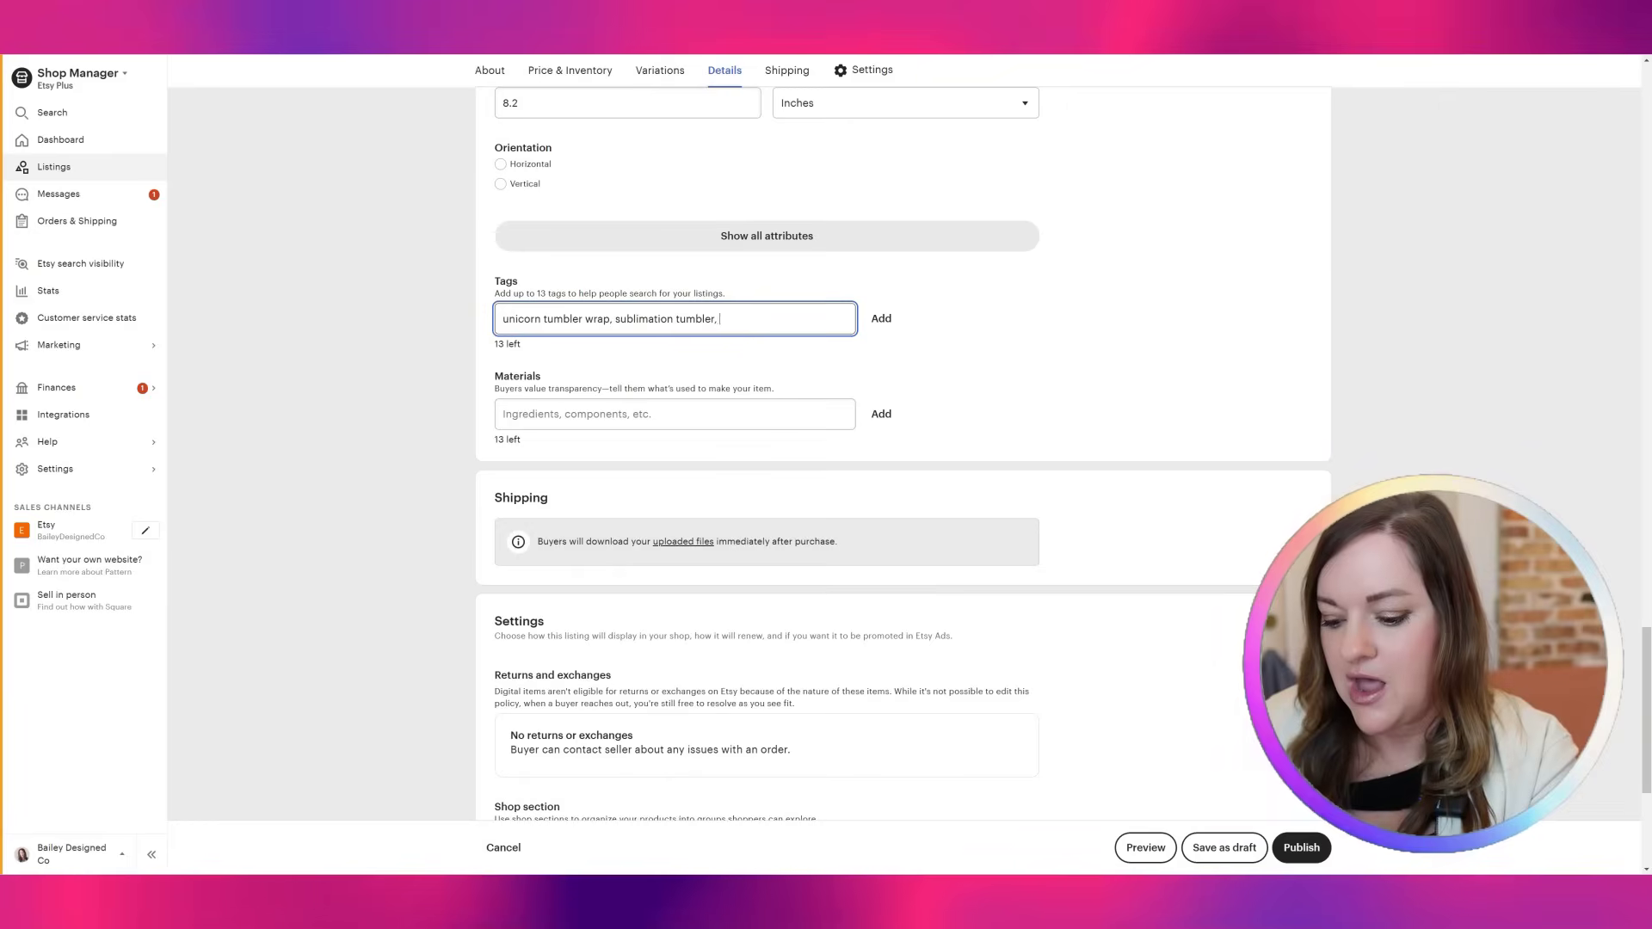
pyautogui.write('tumbler')
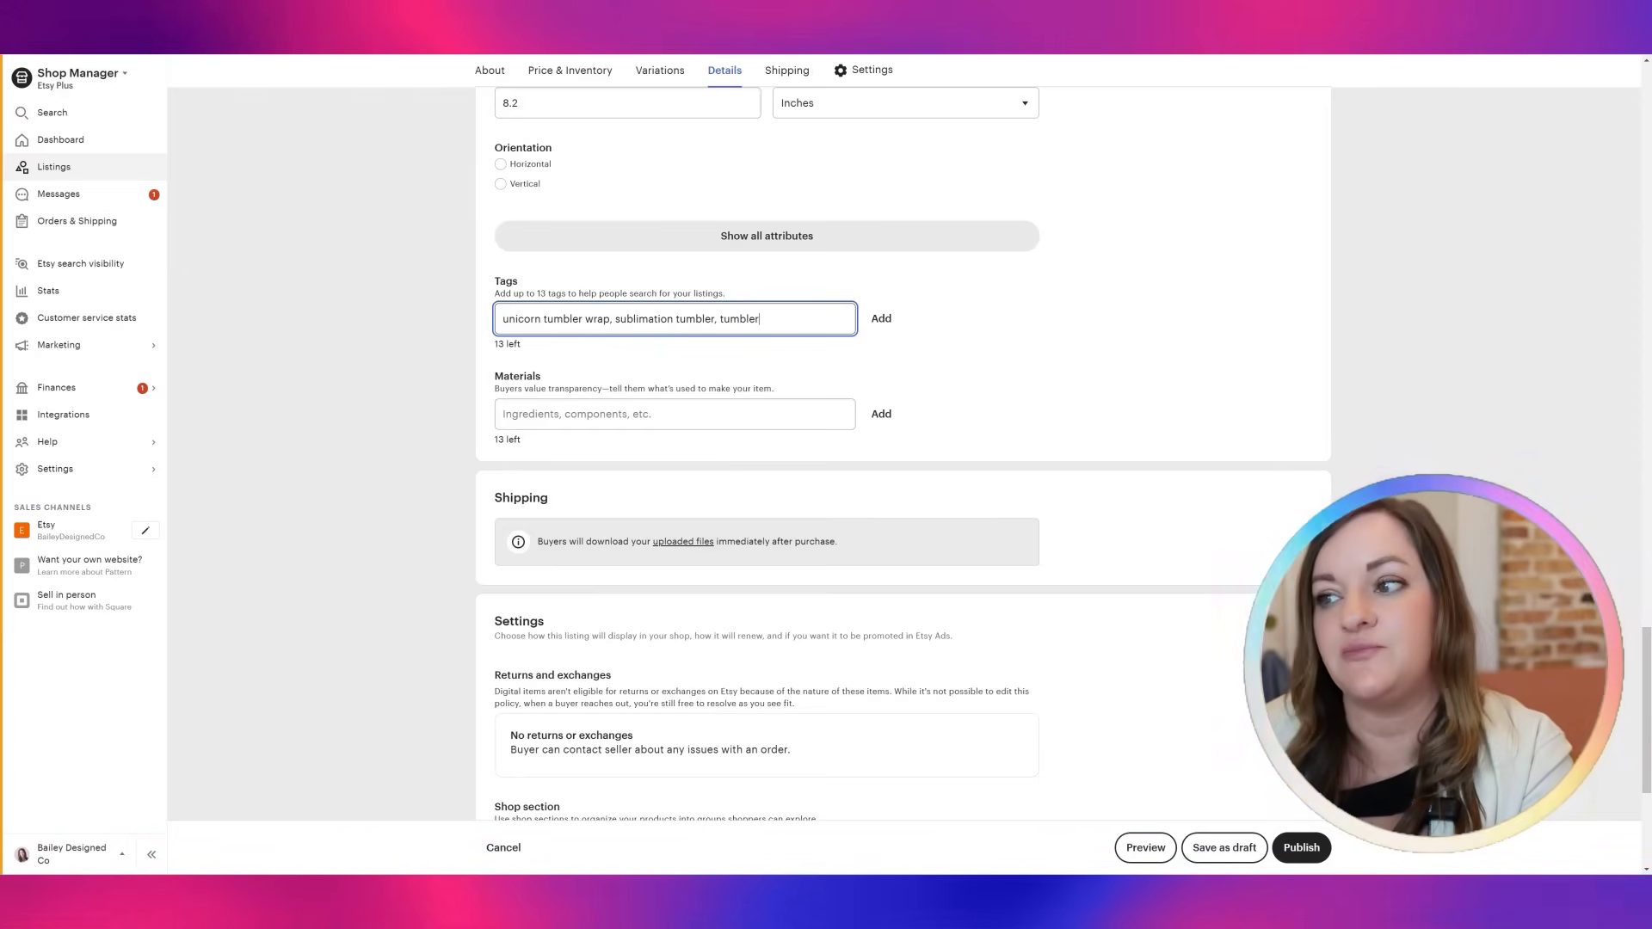
# Assign the listing to the Animals/Nature/Travel shop section
pyautogui.scroll(-4, 800, 318)
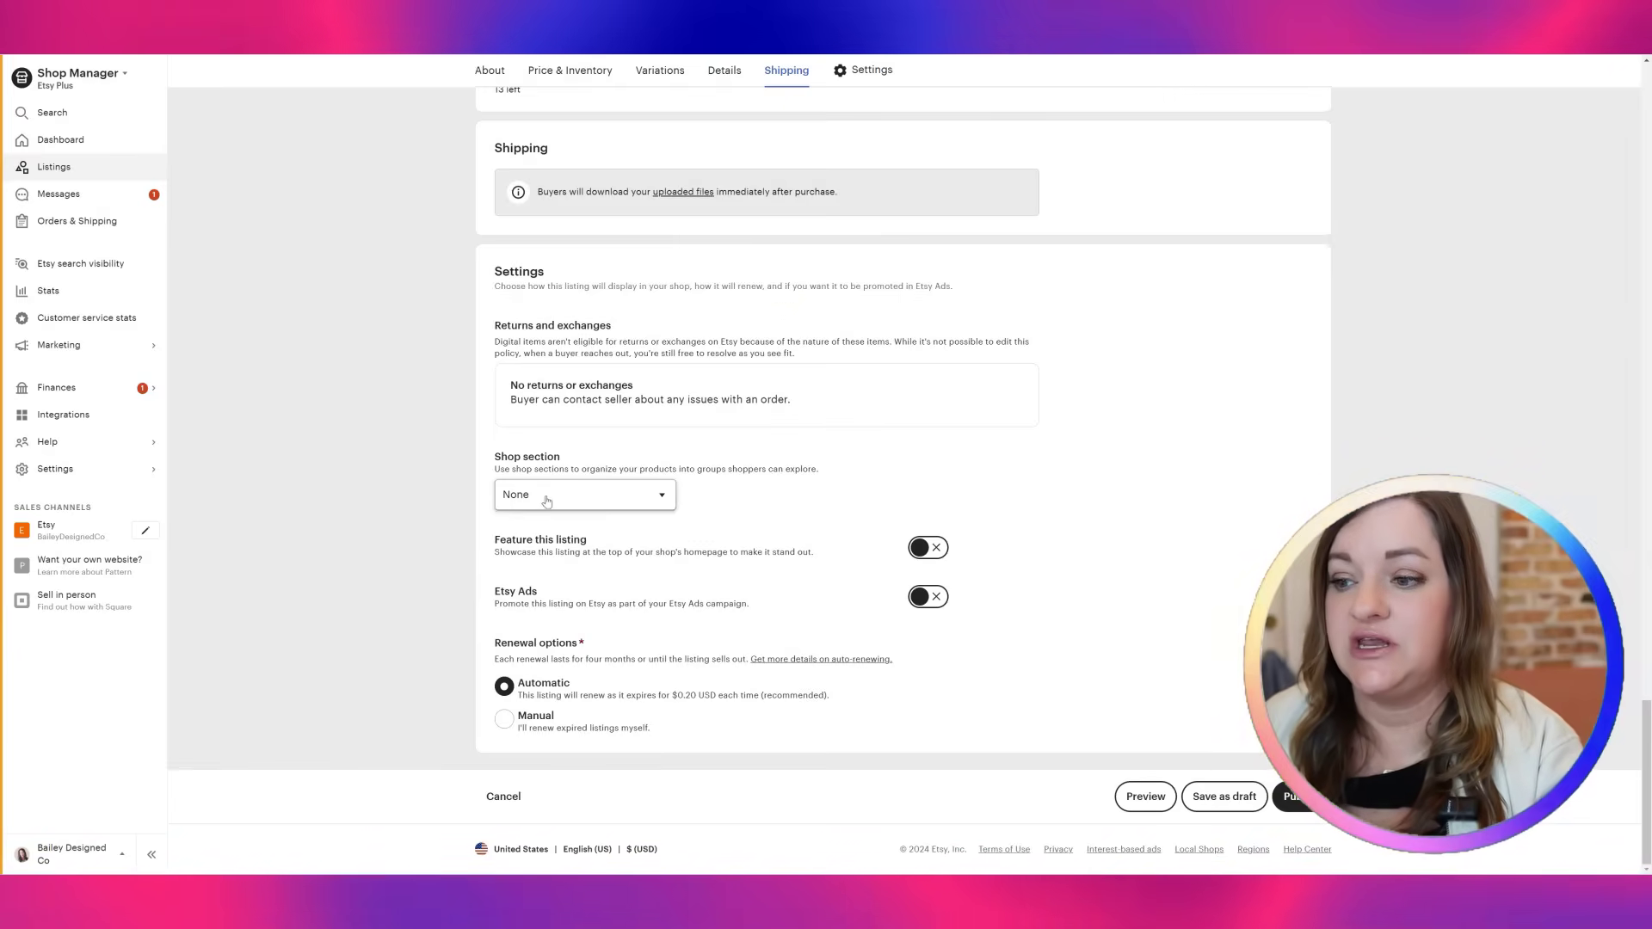
pyautogui.click(577, 500)
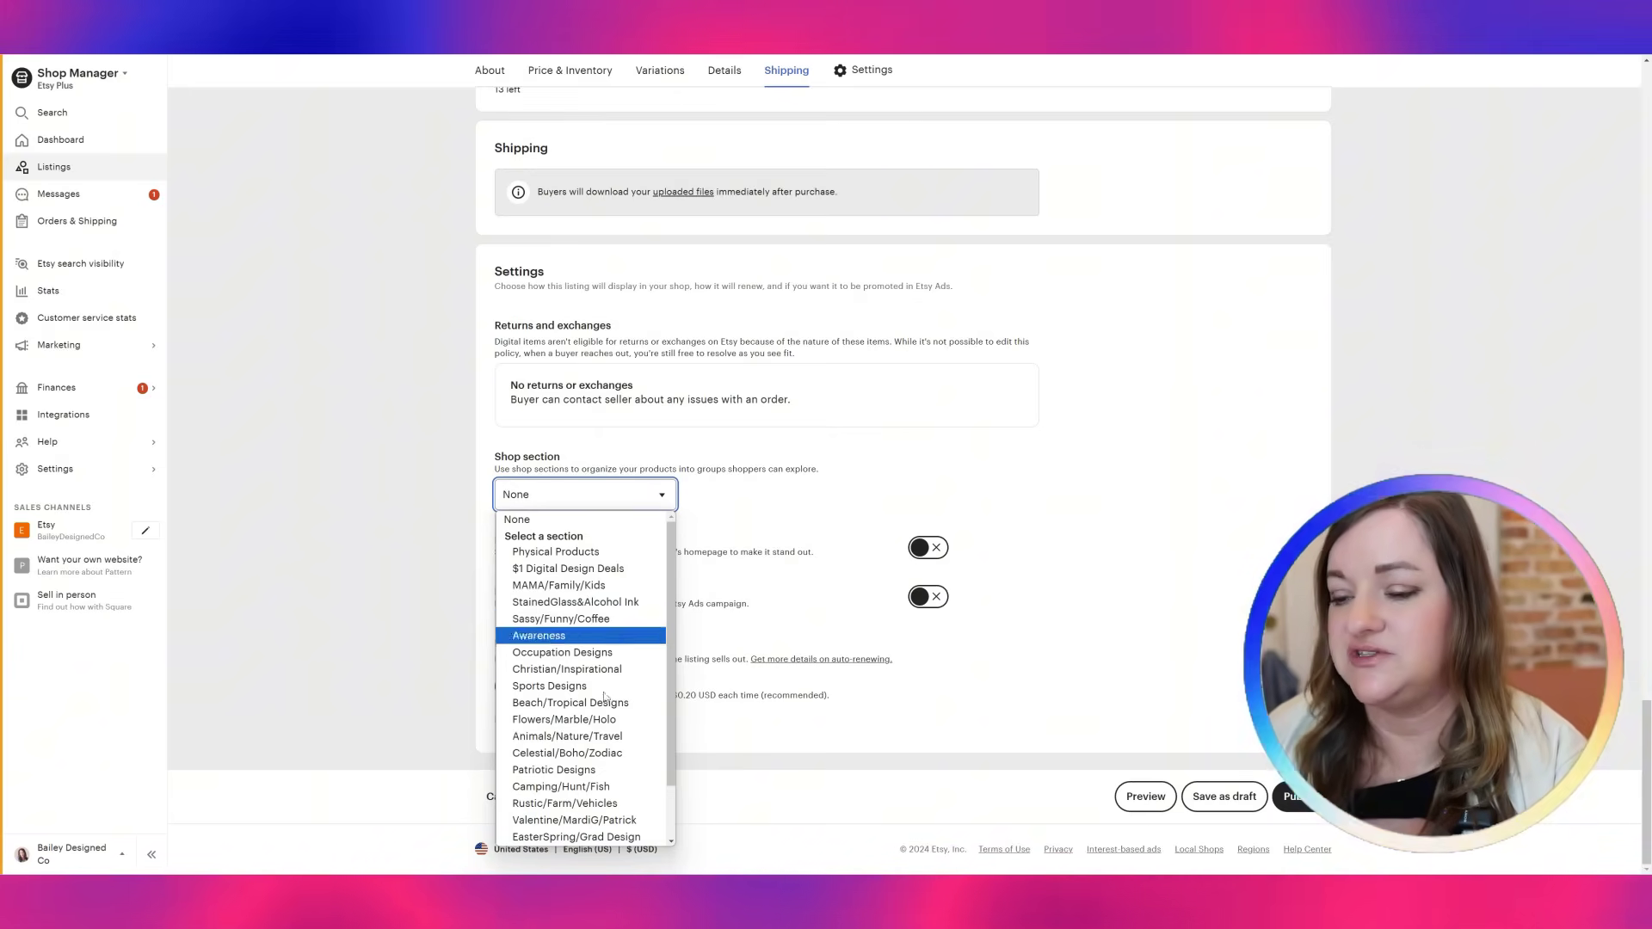
pyautogui.click(601, 737)
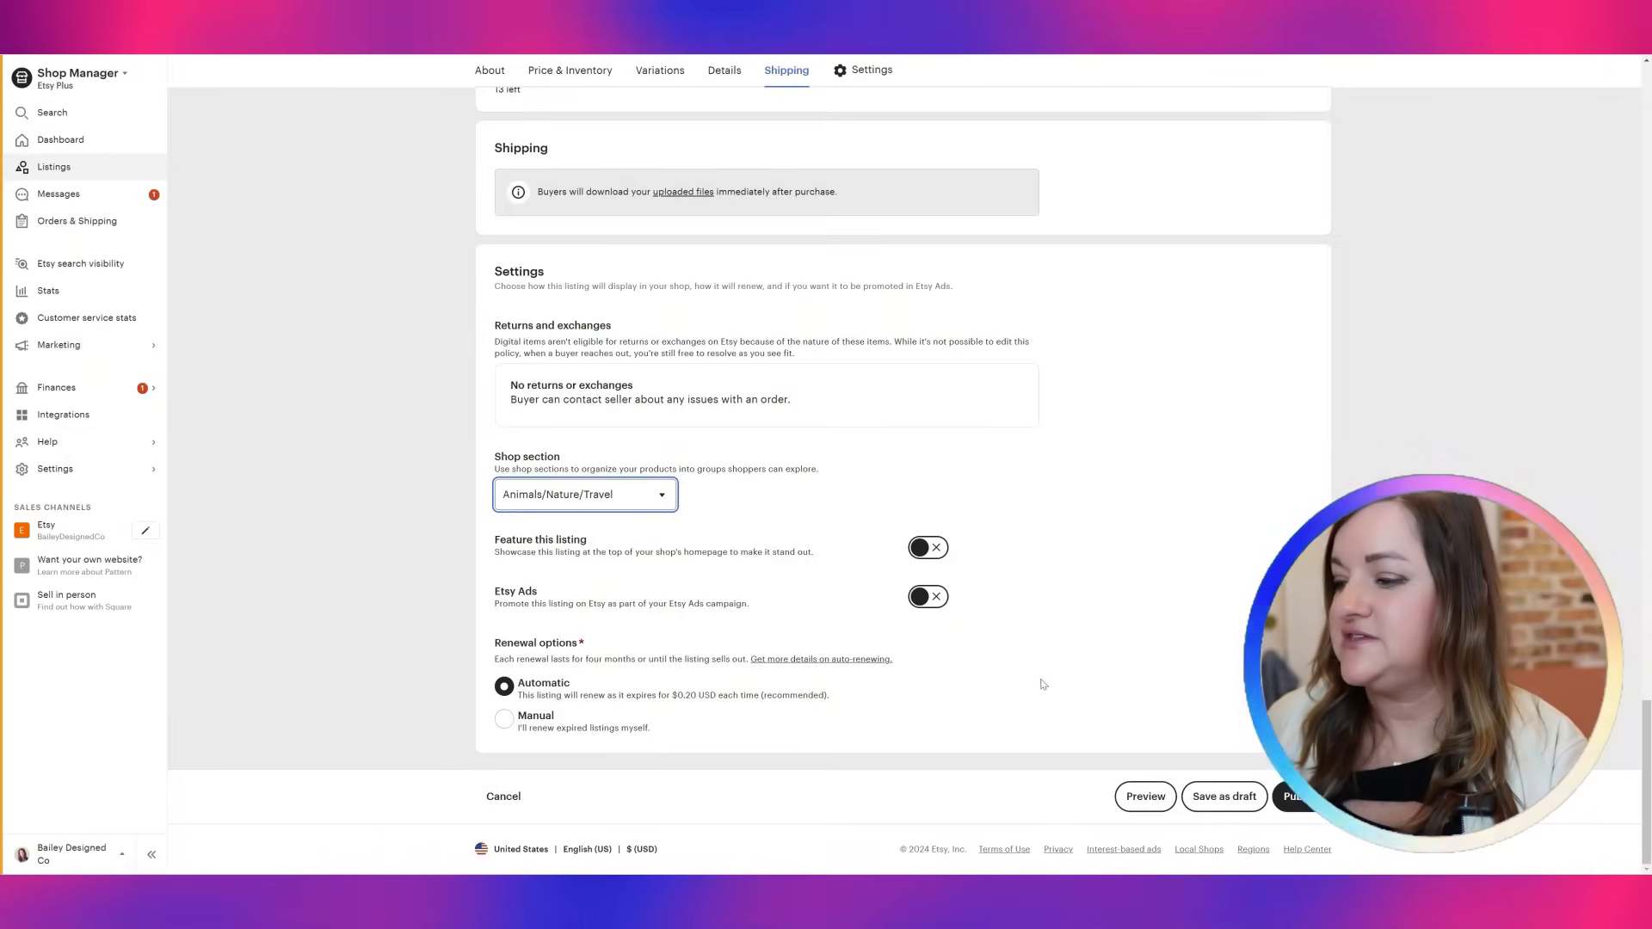
# Publish the Rainbow Unicorn tumbler listing and accept the $0.20 listing fee
pyautogui.scroll(2, 1310, 867)
pyautogui.click(1302, 849)
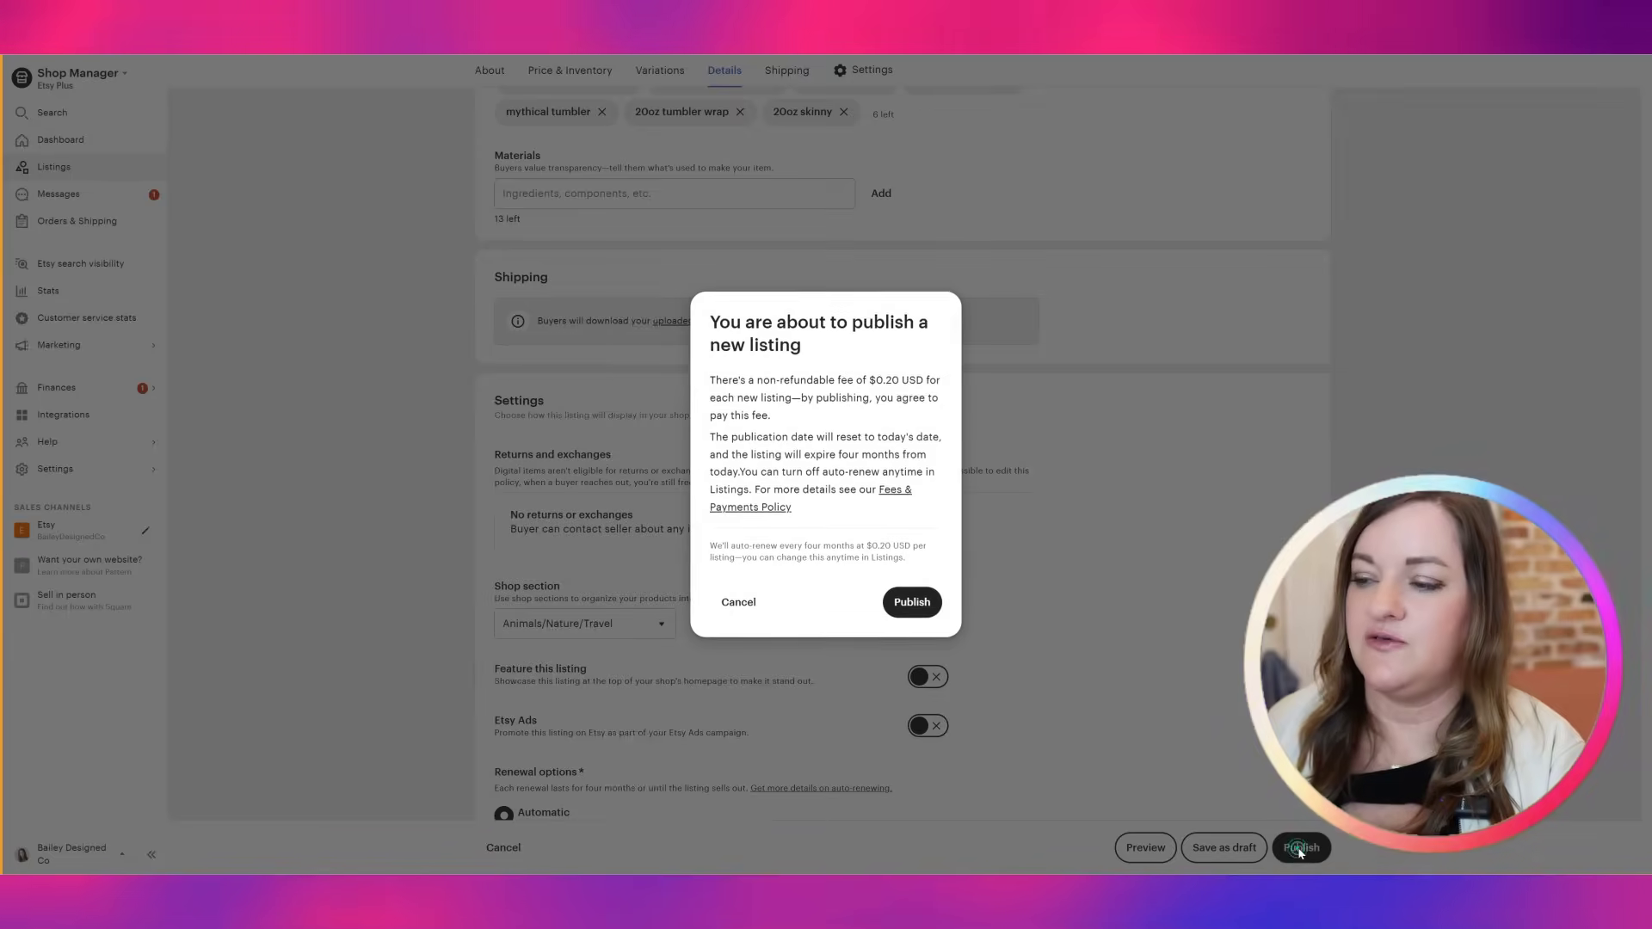
pyautogui.click(914, 602)
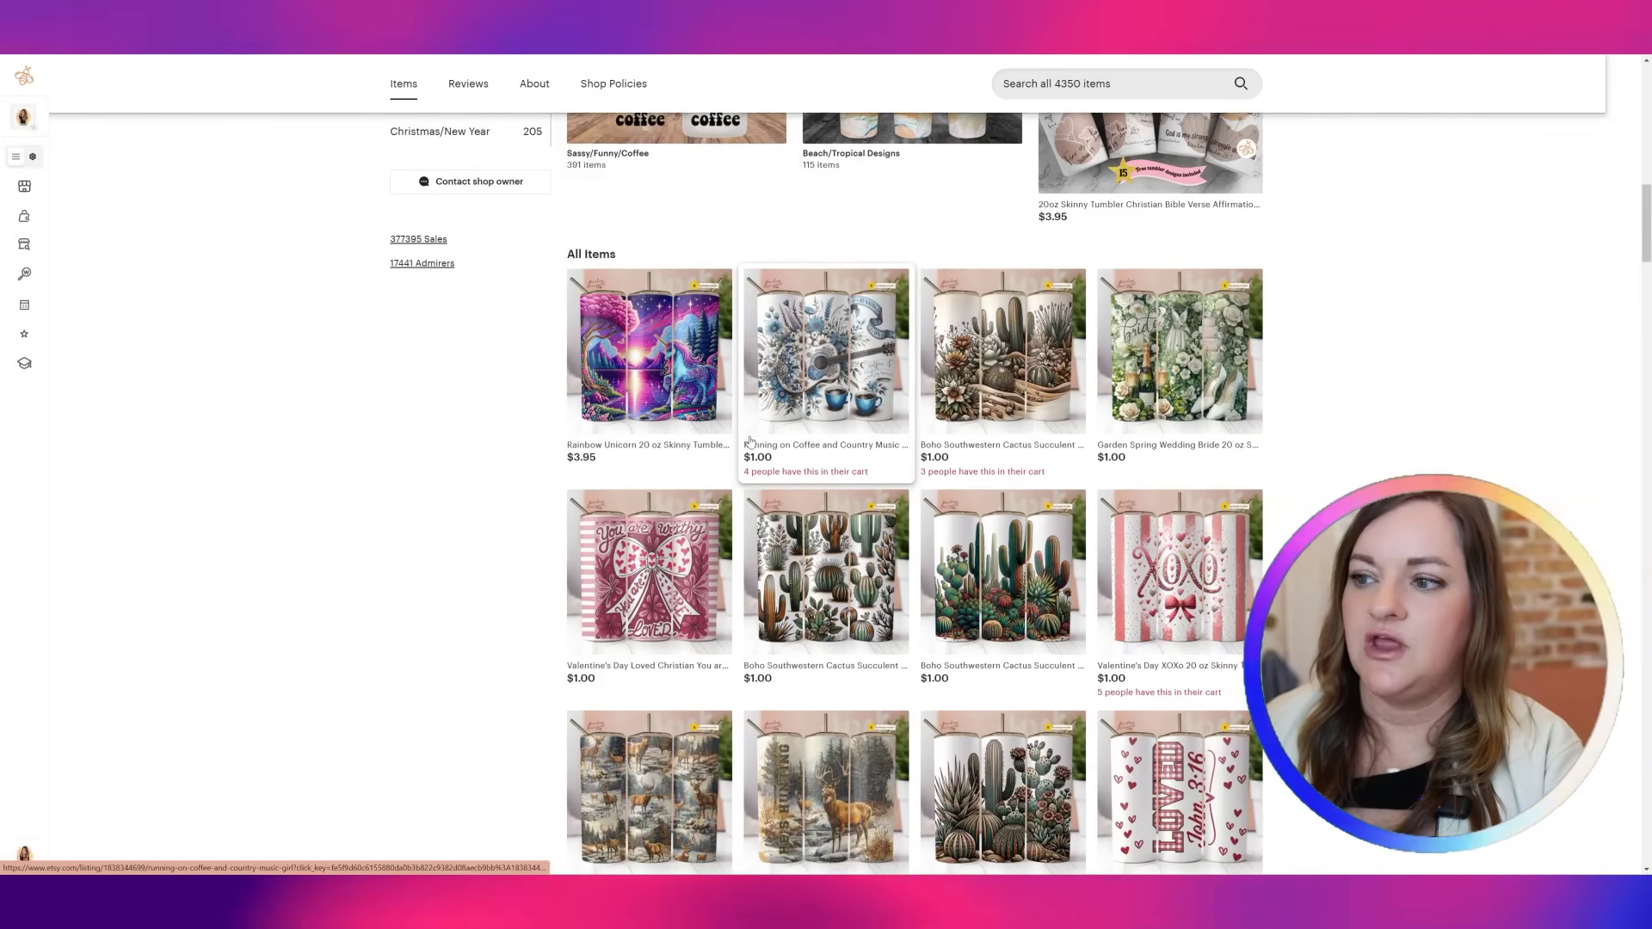
# Examine the public storefront's All Items area for the new unicorn listing, and look over the list of shop sections
pyautogui.scroll(2, 551, 465)
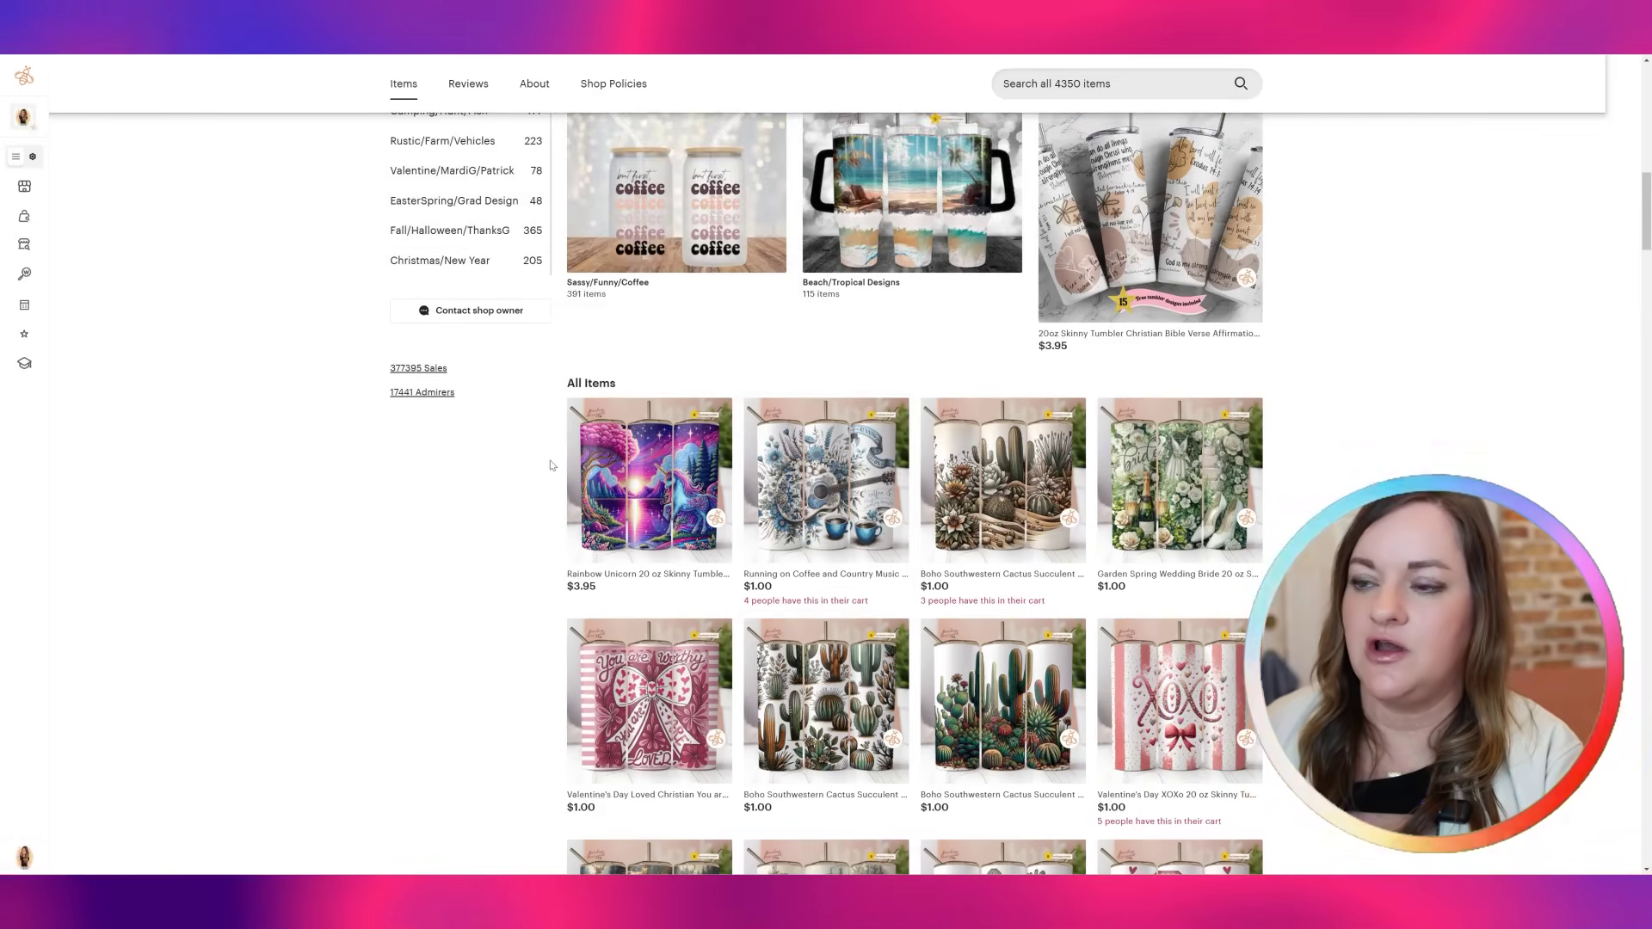
pyautogui.scroll(-2, 553, 461)
pyautogui.scroll(7, 495, 344)
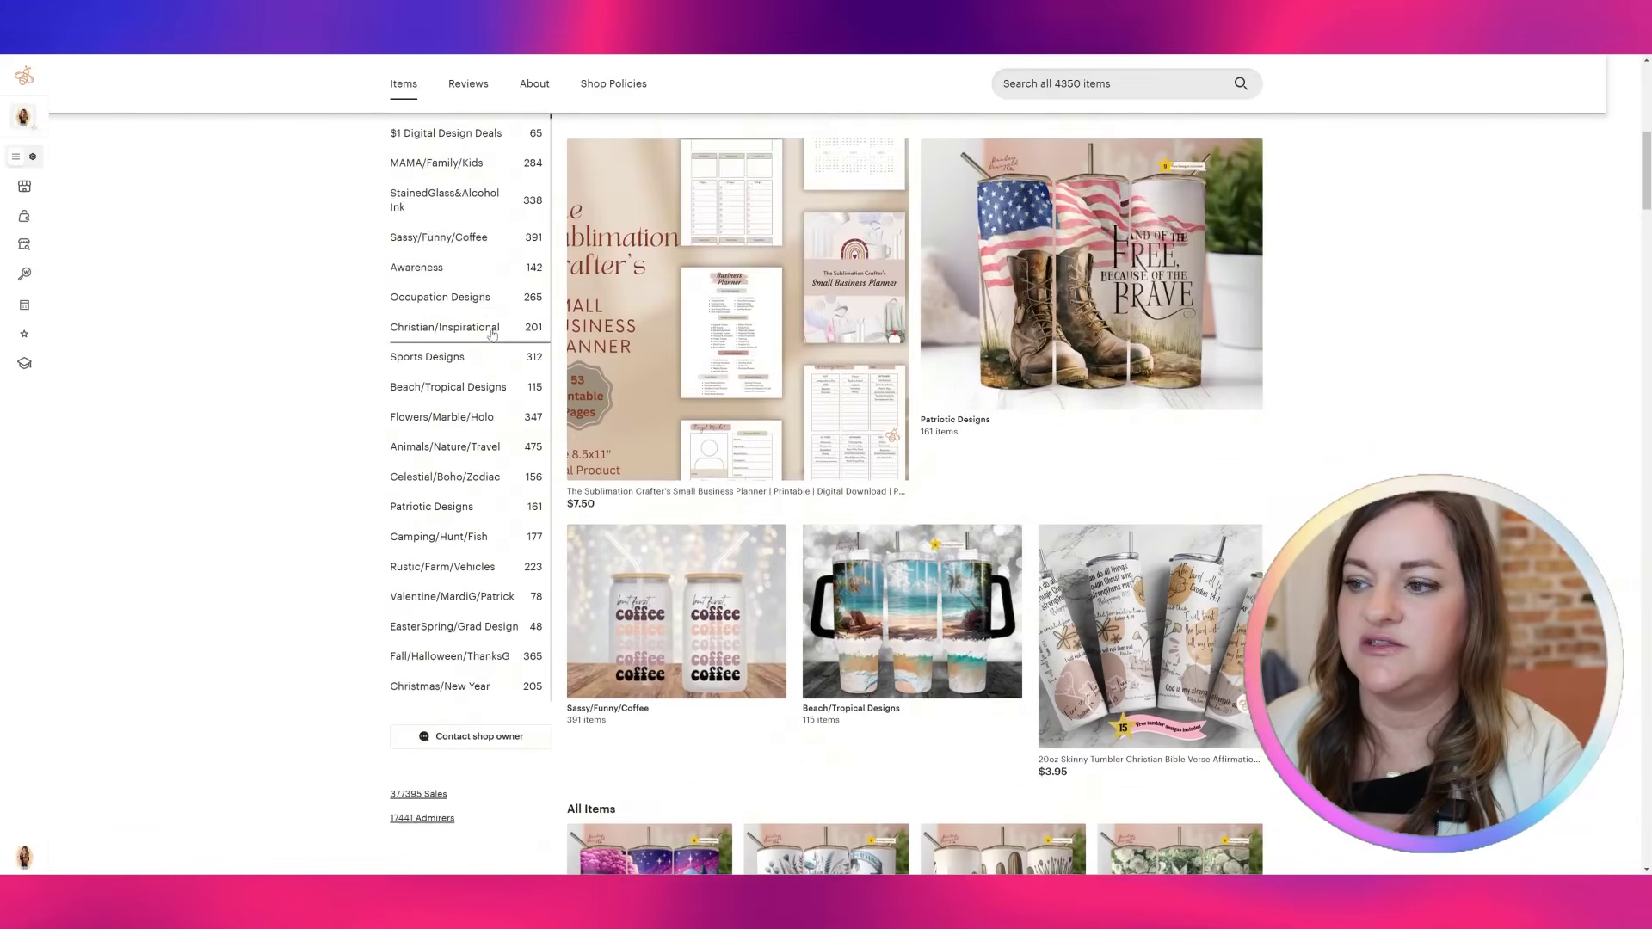